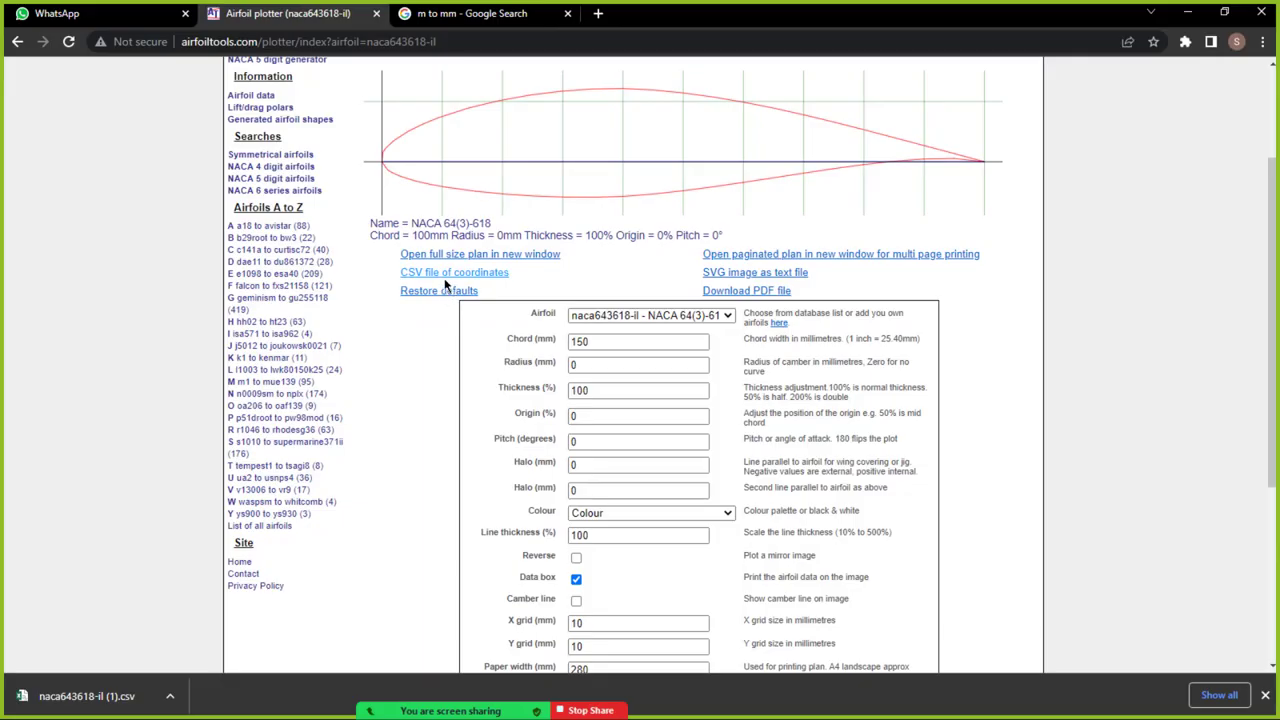
# Replot the NACA 64(3)-618 airfoil at a 150 mm chord.
pyautogui.scroll(-3, 654, 343)
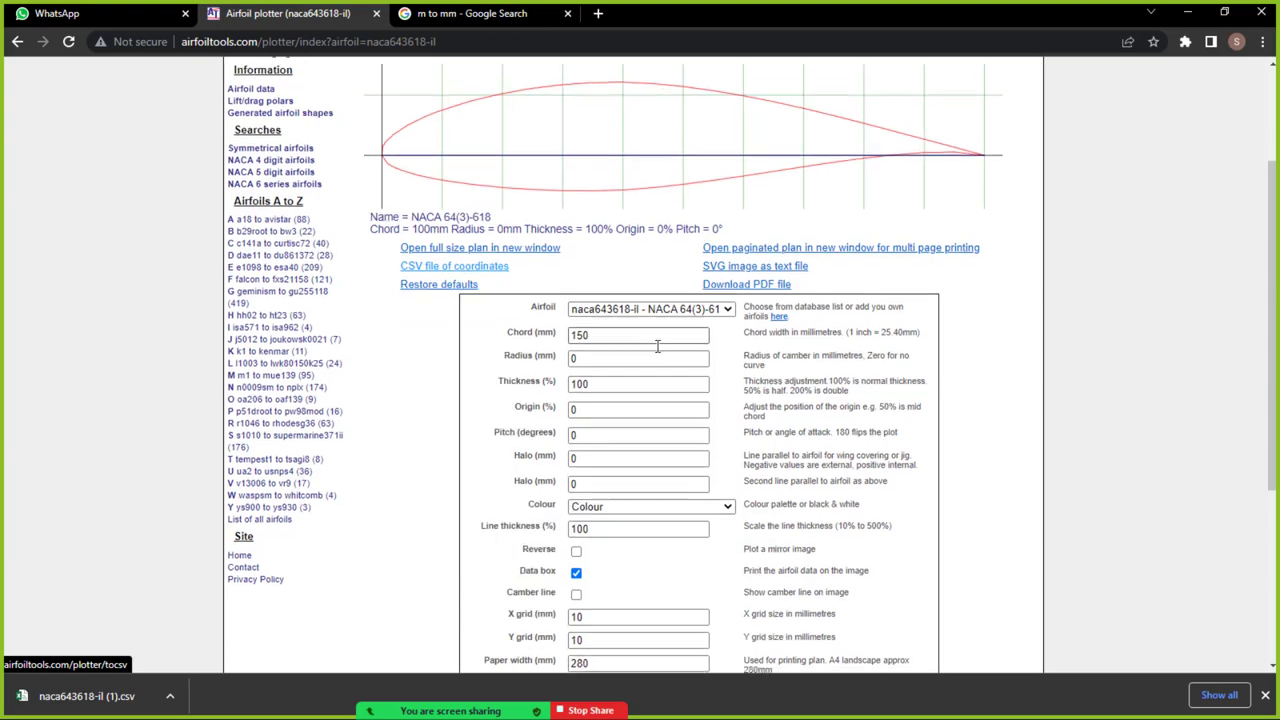
pyautogui.click(540, 401)
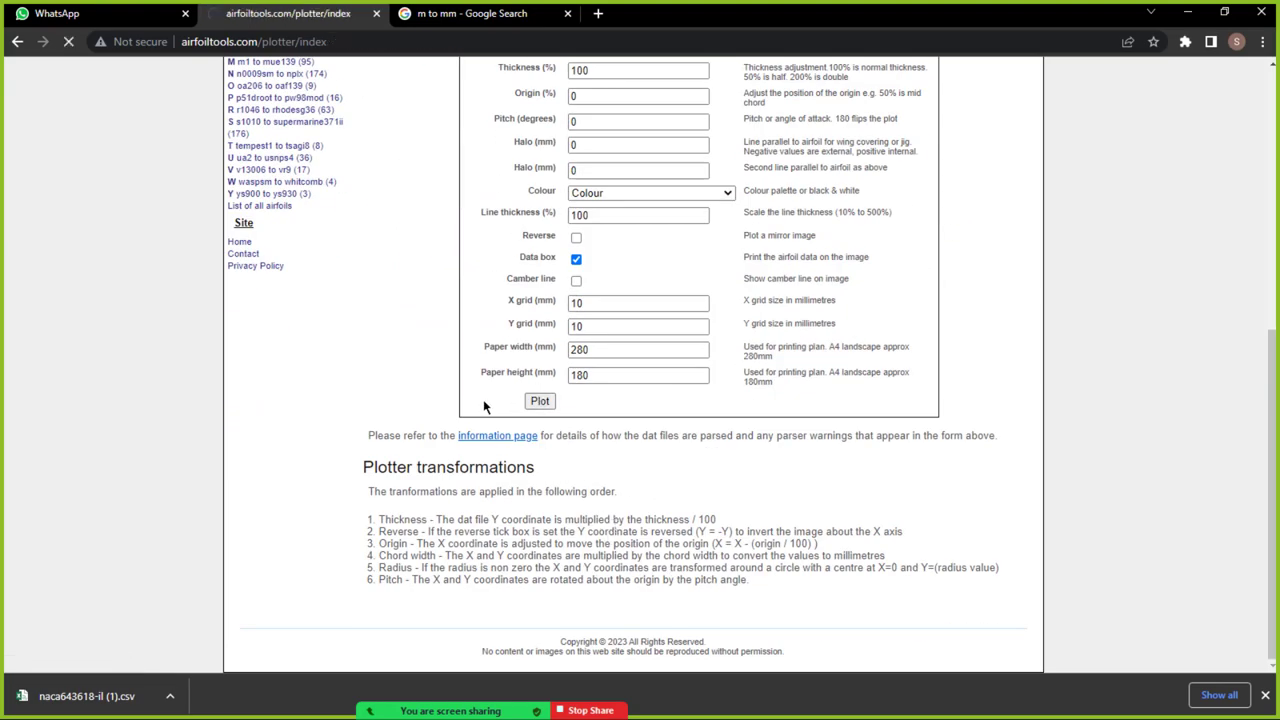
pyautogui.scroll(-3, 483, 399)
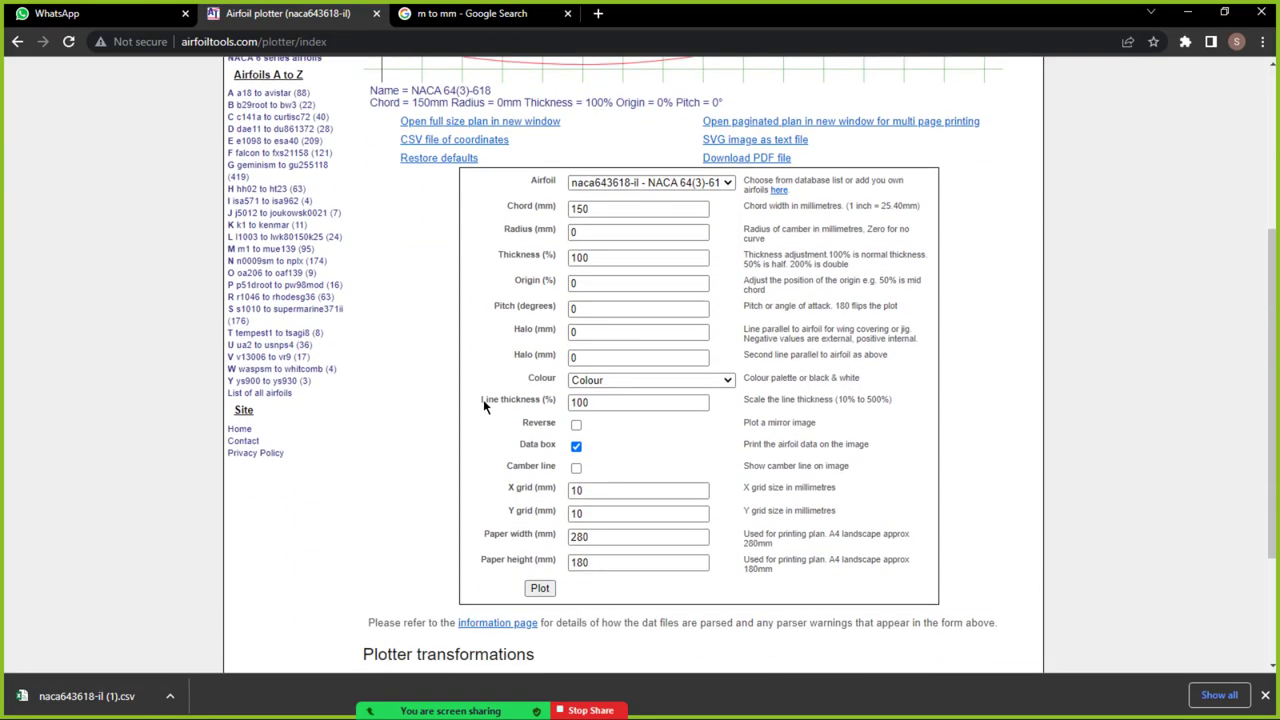
pyautogui.scroll(1, 483, 399)
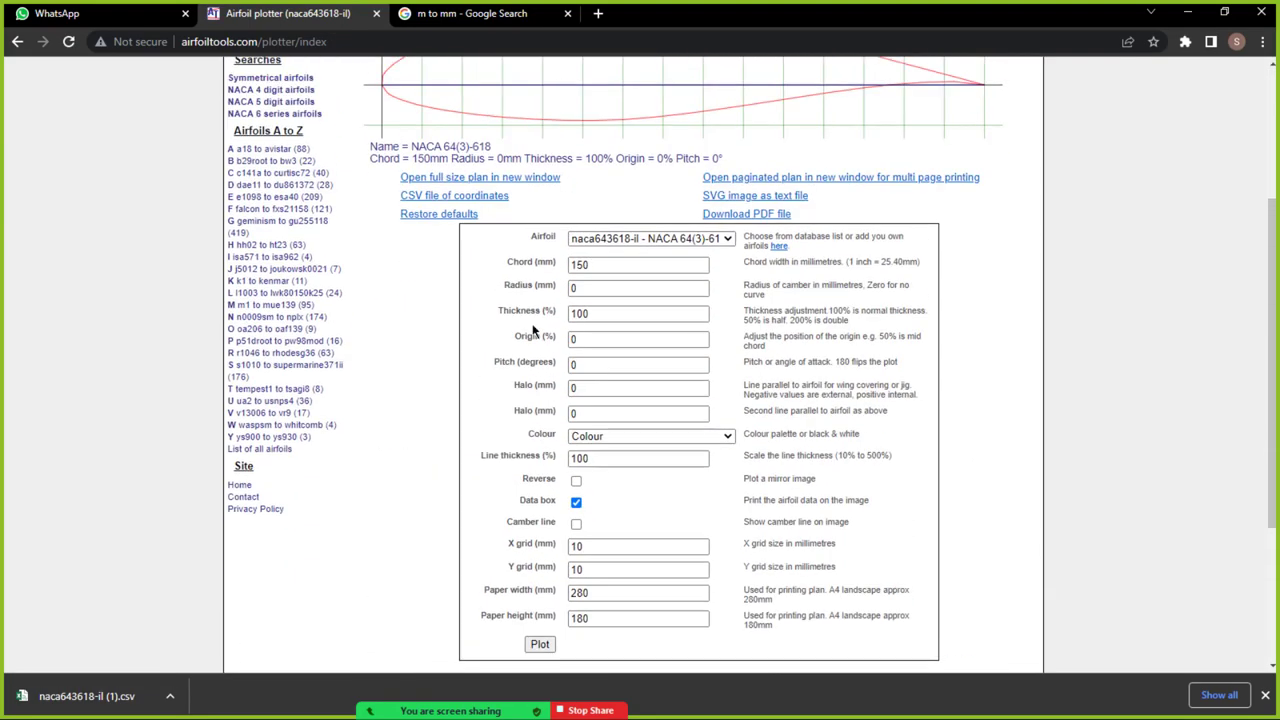
# Download the coordinates CSV file and show it in its Downloads folder.
pyautogui.click(449, 200)
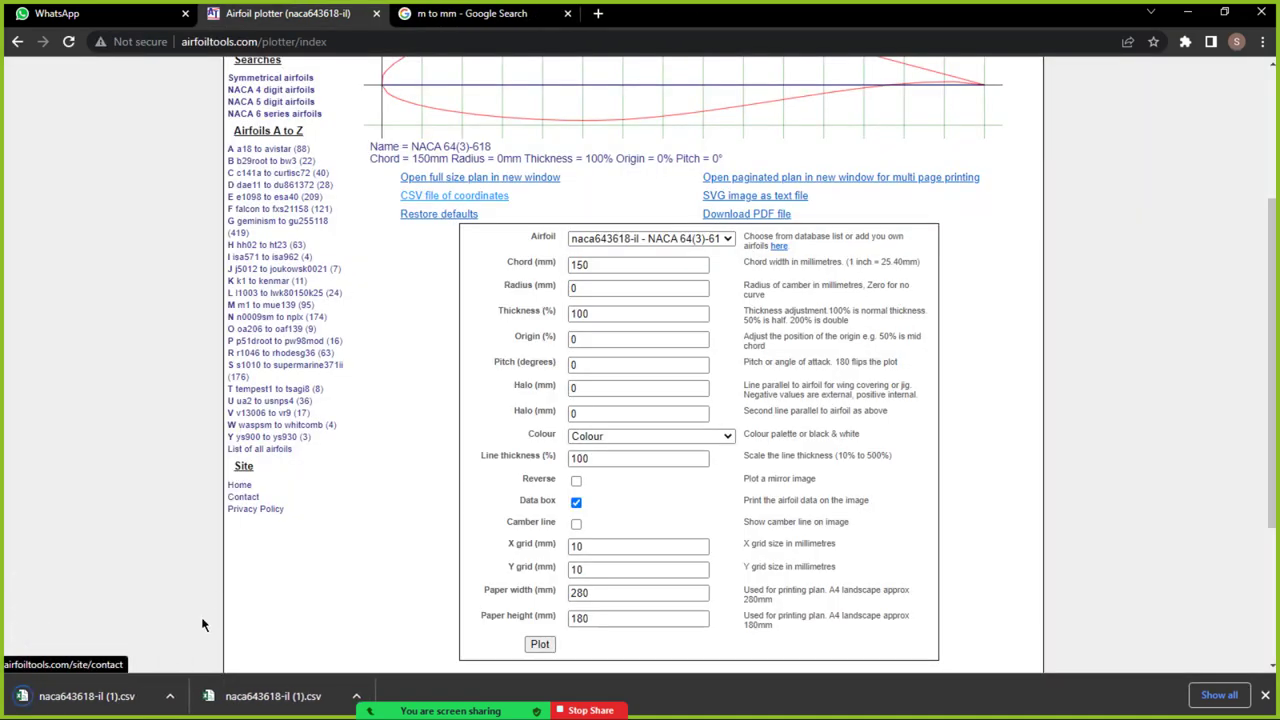
pyautogui.click(170, 695)
pyautogui.click(190, 640)
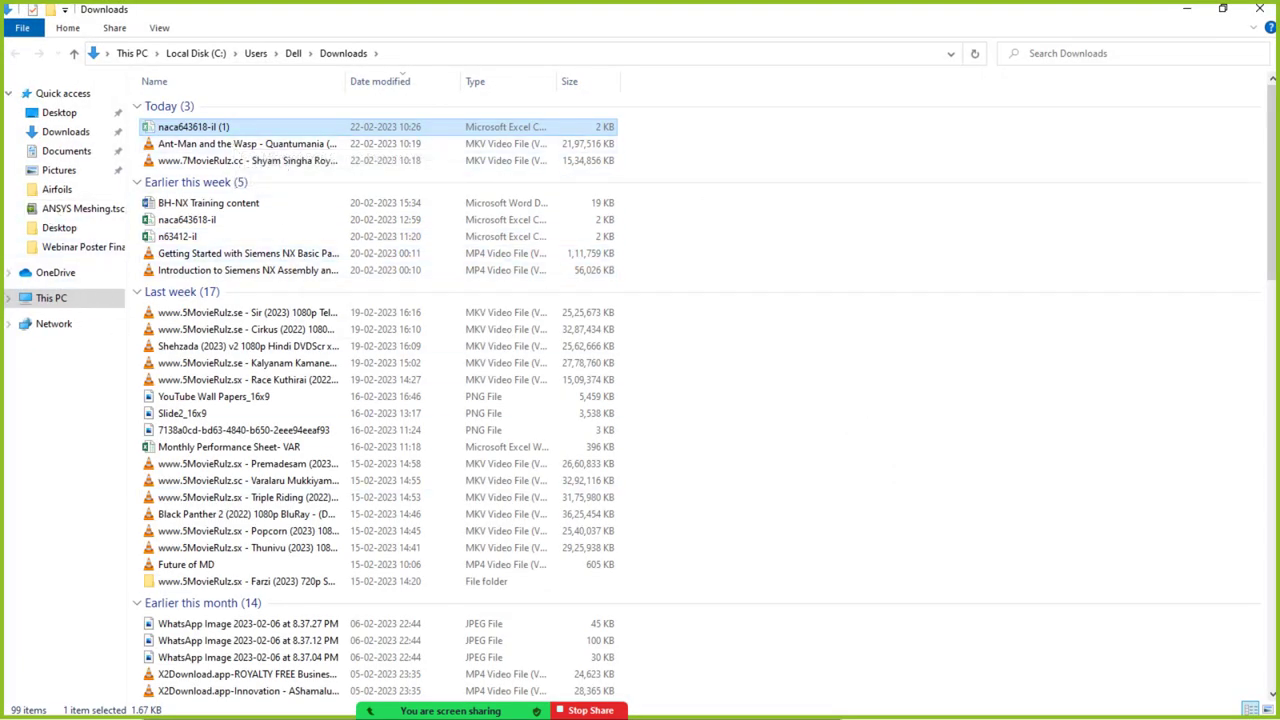
# Paste the downloaded CSV into the Excel Files folder window.
pyautogui.press('super')
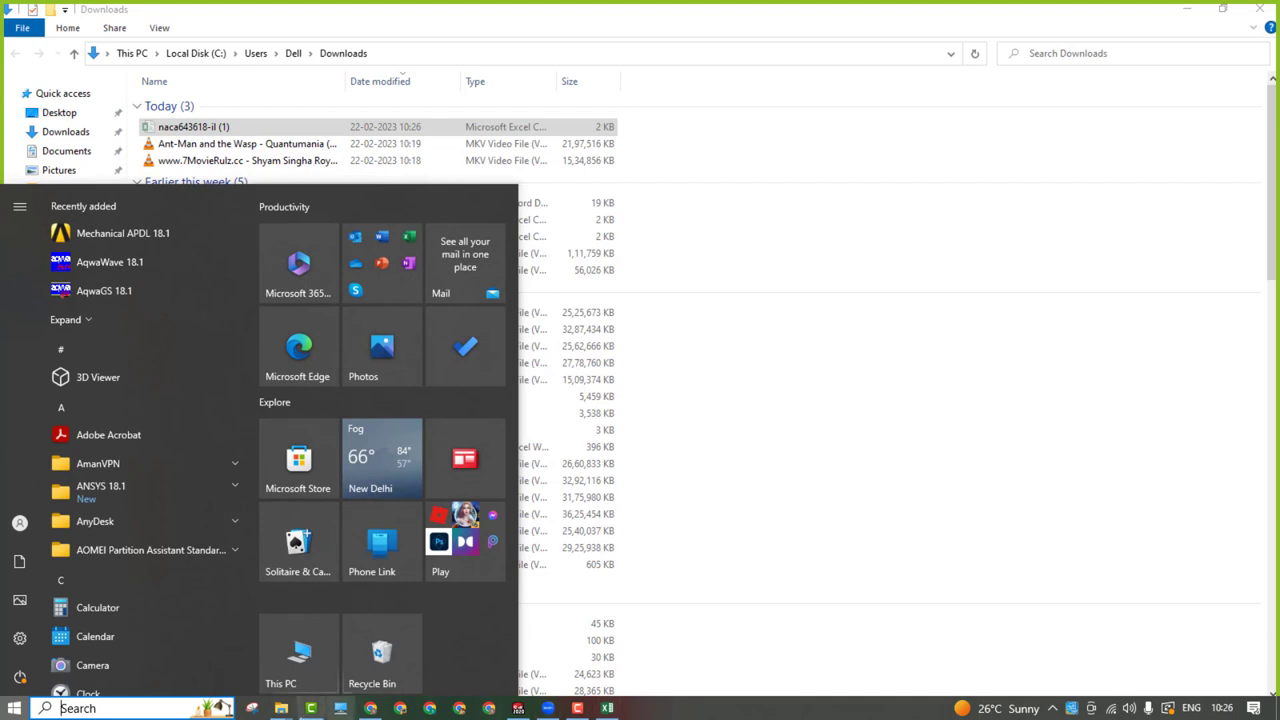
pyautogui.moveTo(278, 710)
pyautogui.click(232, 640)
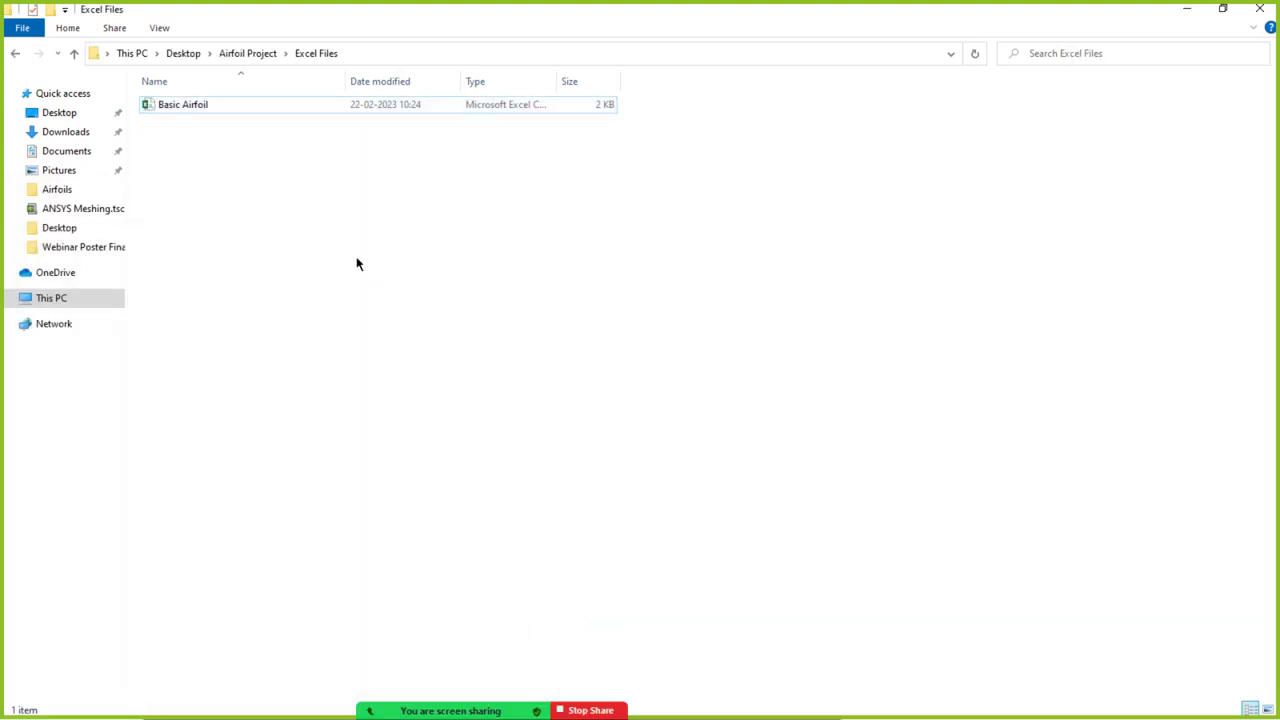
pyautogui.hotkey('ctrl', 'v')
# Open naca643618-il (1) from the Excel Files folder in Excel.
pyautogui.click(203, 106)
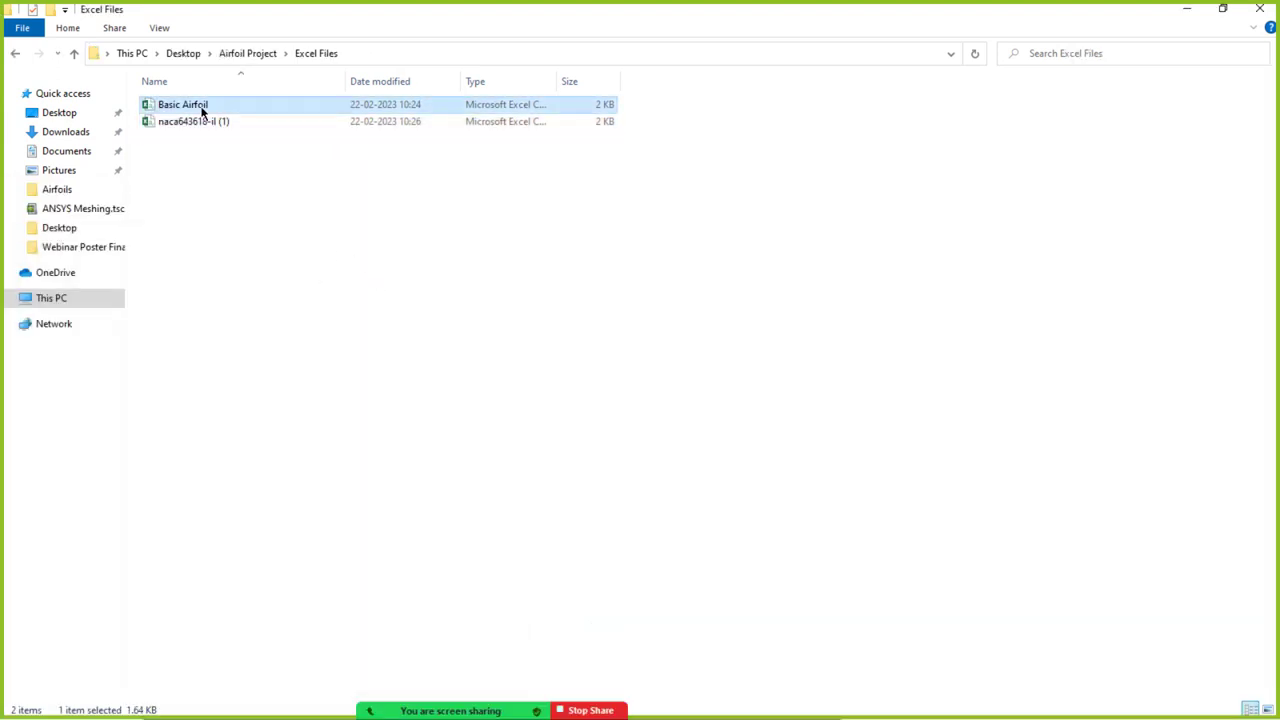
pyautogui.click(205, 122)
pyautogui.doubleClick(207, 124)
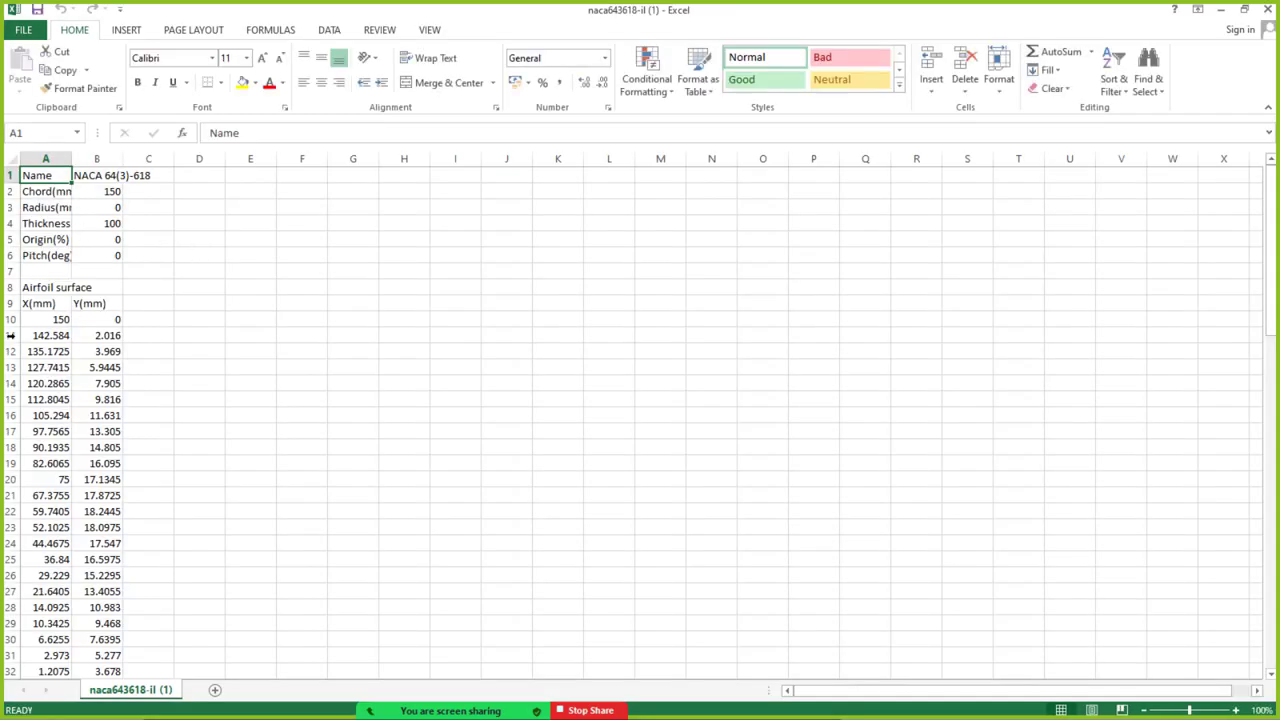
# Copy coordinates A10:B60 and dismiss the CSV format warning.
pyautogui.click(30, 320)
pyautogui.moveTo(32, 320); pyautogui.dragTo(79, 657)
pyautogui.hotkey('ctrl', 'c')
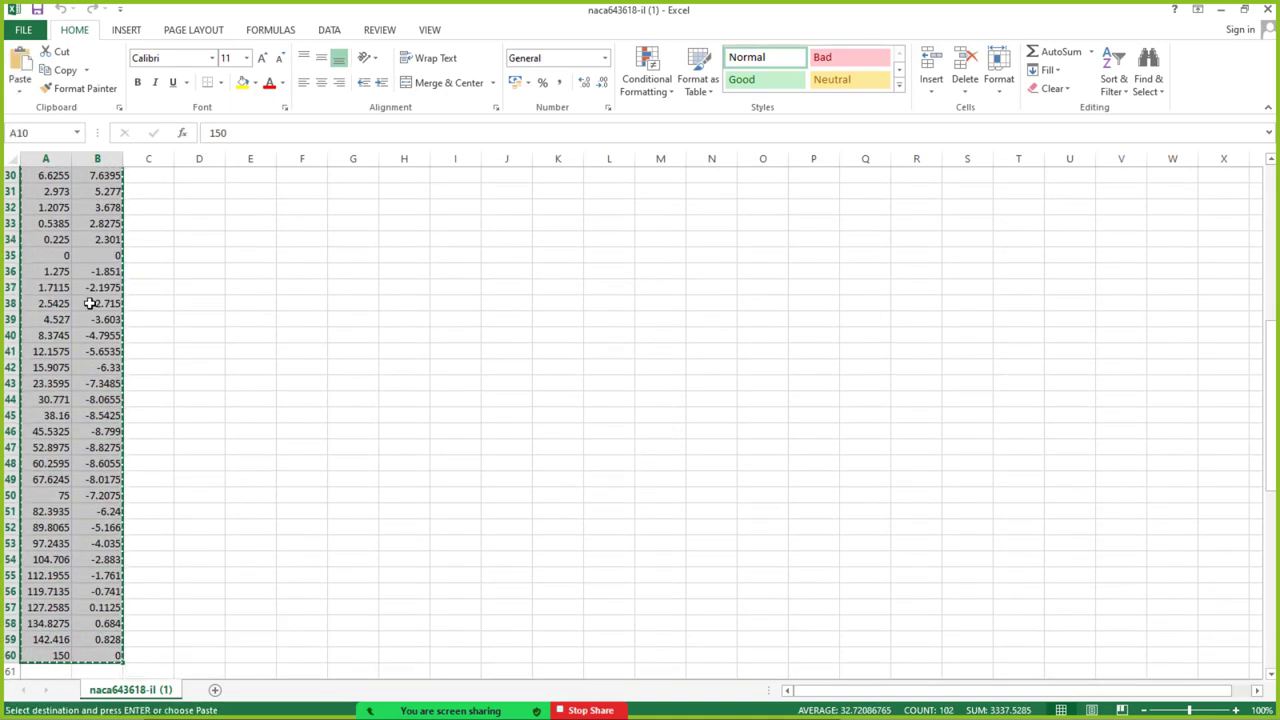
pyautogui.hotkey('ctrl', 's')
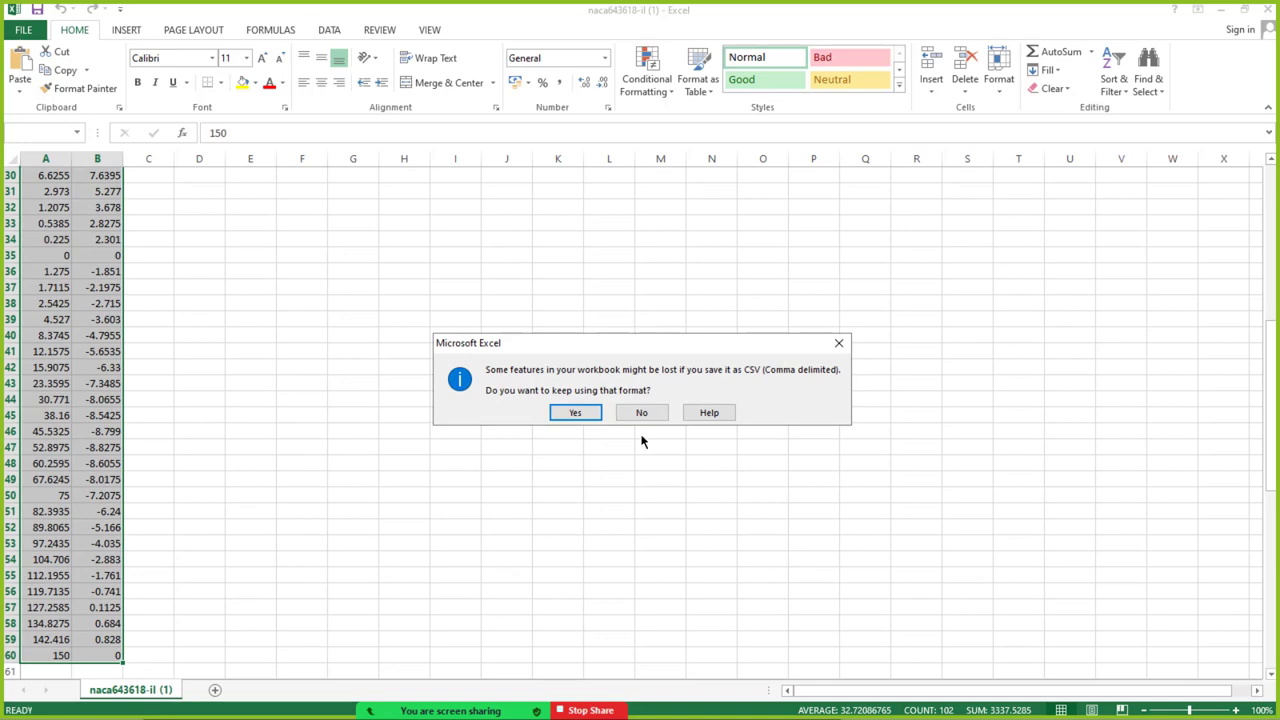
pyautogui.click(839, 343)
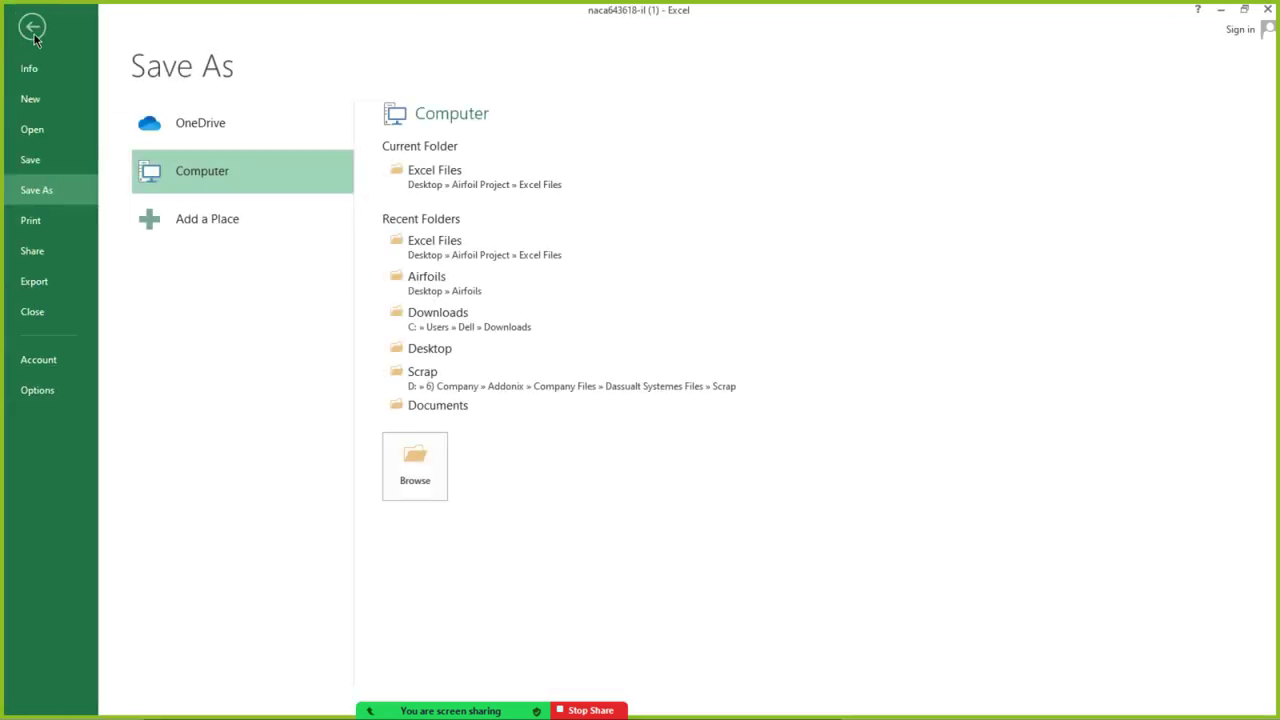
# Create a new blank workbook, Book1, via File > New.
pyautogui.click(28, 31)
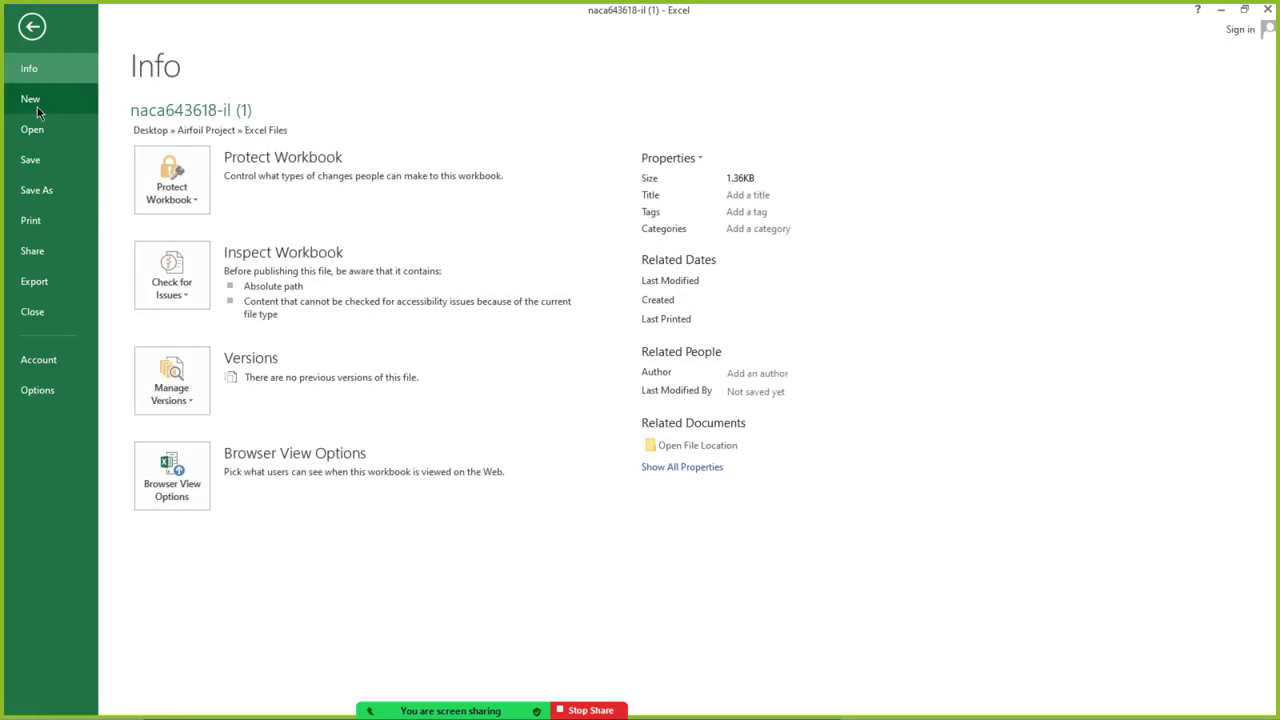
pyautogui.click(31, 100)
pyautogui.press('Escape')
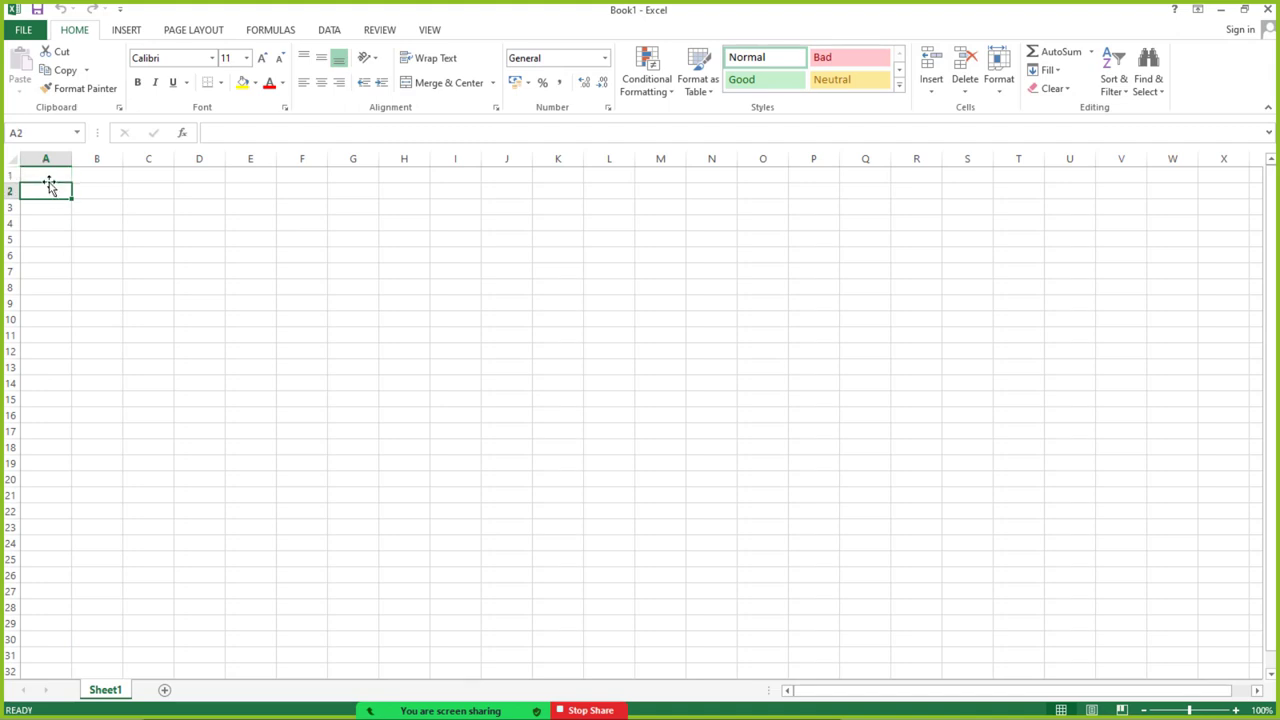
pyautogui.doubleClick(48, 177)
pyautogui.click(54, 204)
pyautogui.click(40, 175)
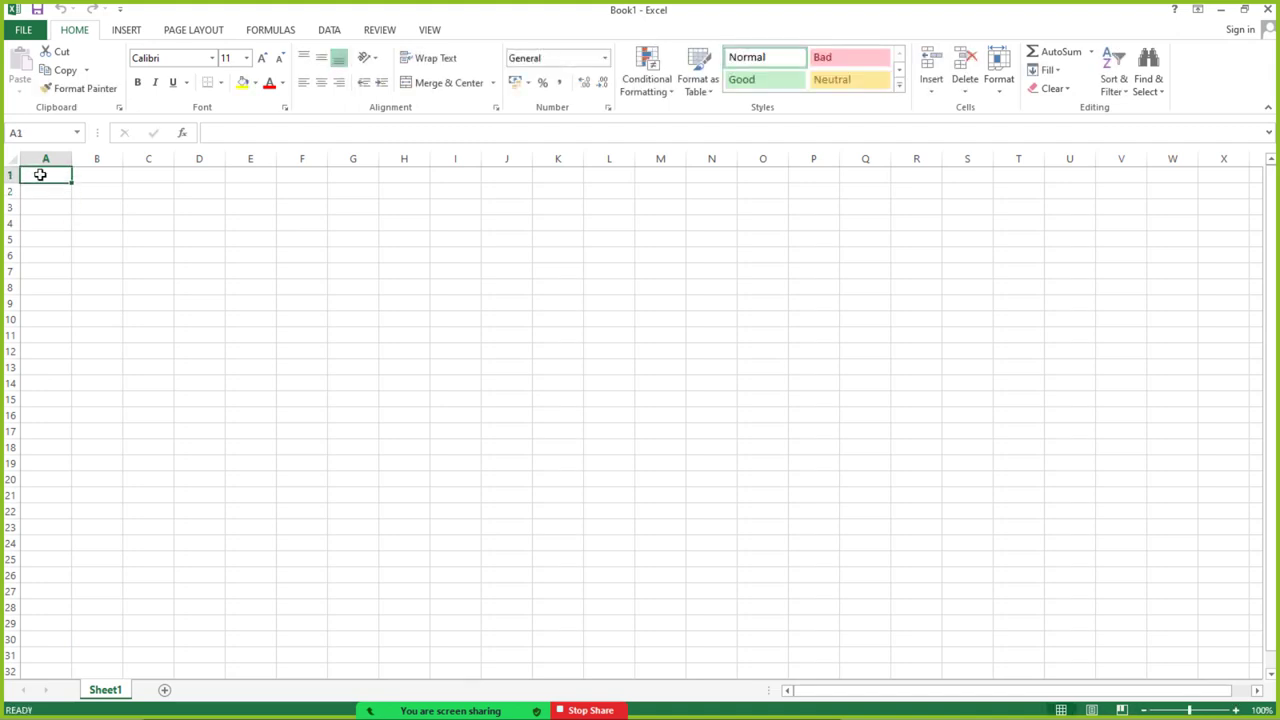
pyautogui.click(140, 252)
pyautogui.press('alt')
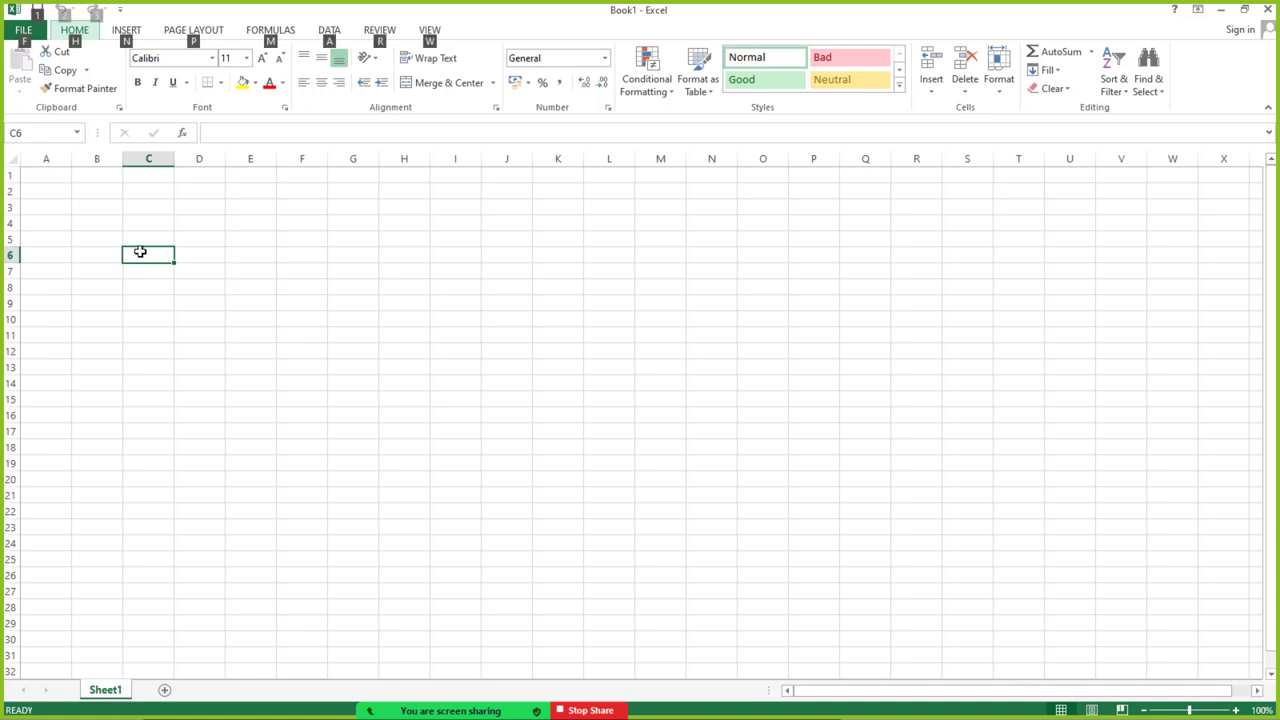
# Recopy A10:B60 from naca643618-il (1) and switch to Book1.
pyautogui.click(40, 174)
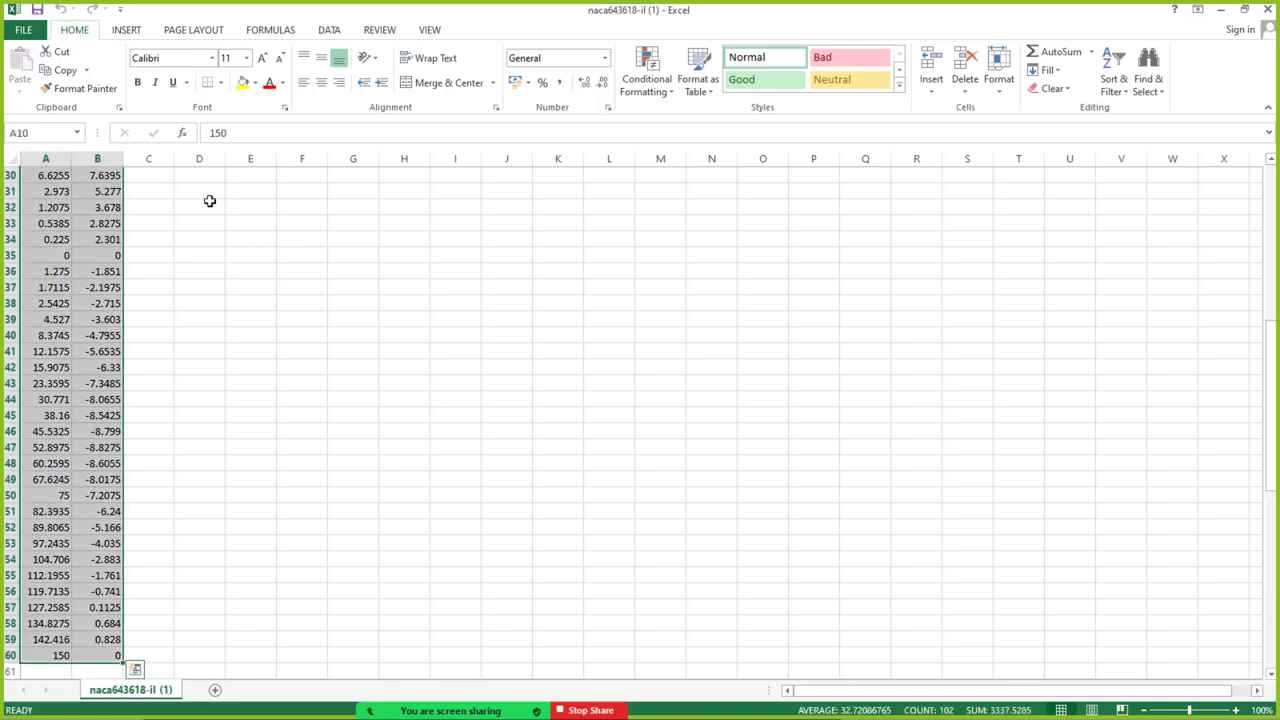
pyautogui.scroll(10, 260, 289)
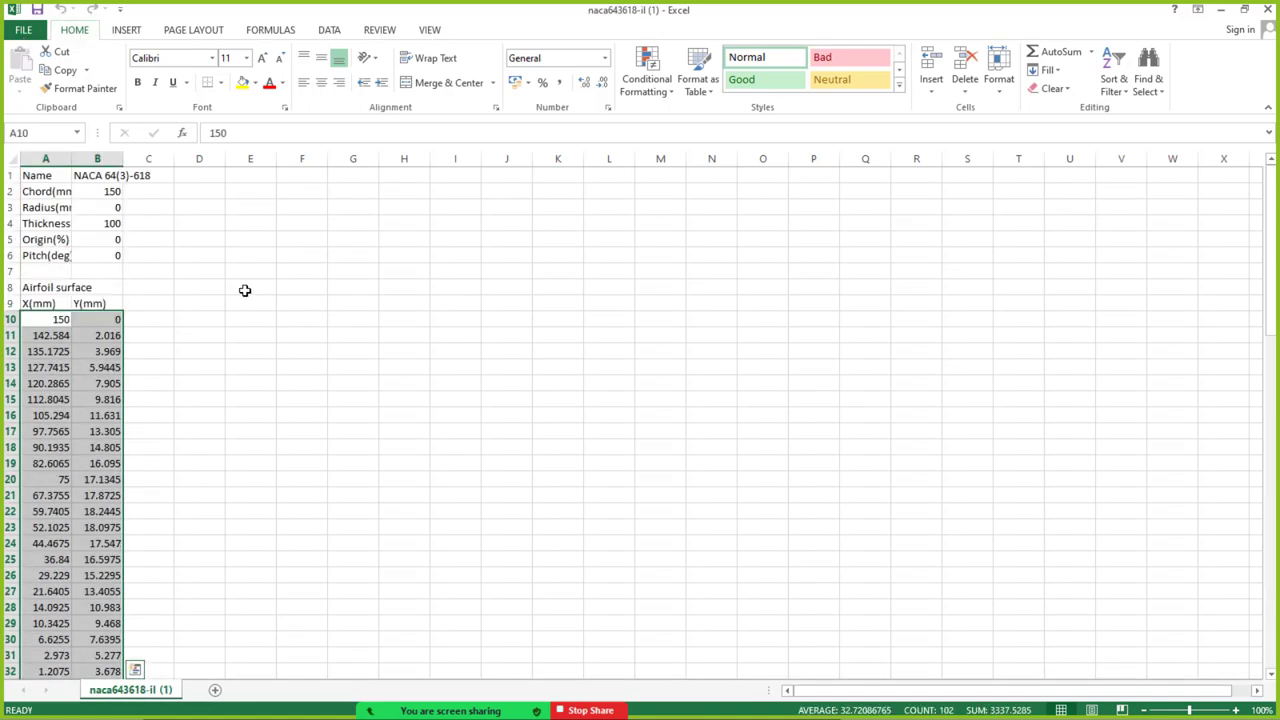
pyautogui.hotkey('ctrl', 'c')
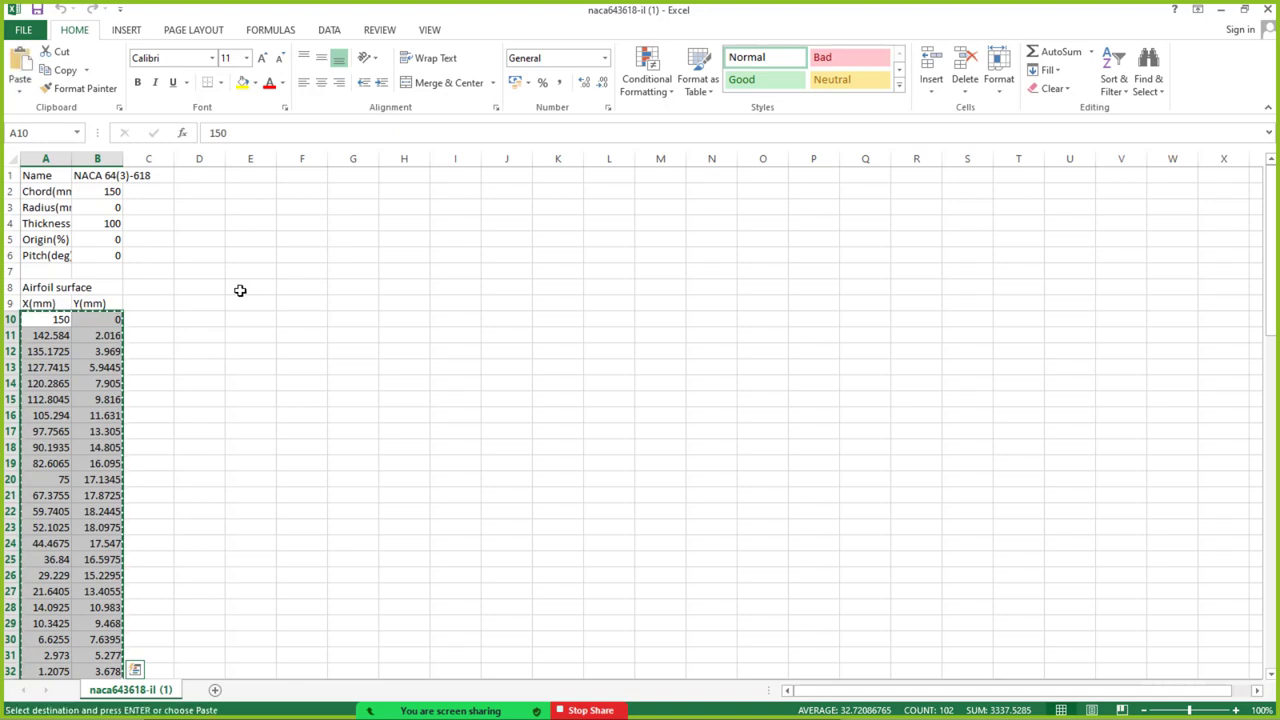
pyautogui.hotkey('alt', 'Tab')
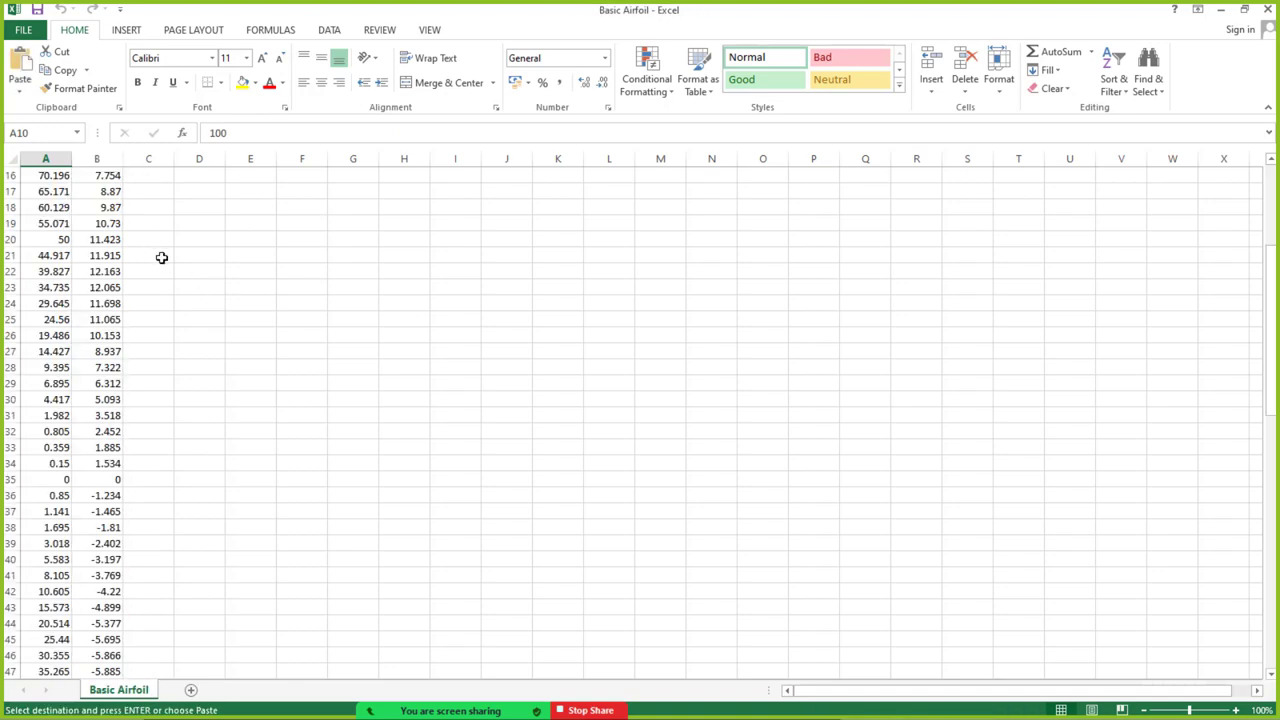
pyautogui.scroll(5, 165, 260)
pyautogui.hotkey('ctrl', 'Tab')
pyautogui.hotkey('ctrl', 'Tab')
pyautogui.hotkey('ctrl', 'Tab')
pyautogui.hotkey('ctrl', 'Tab')
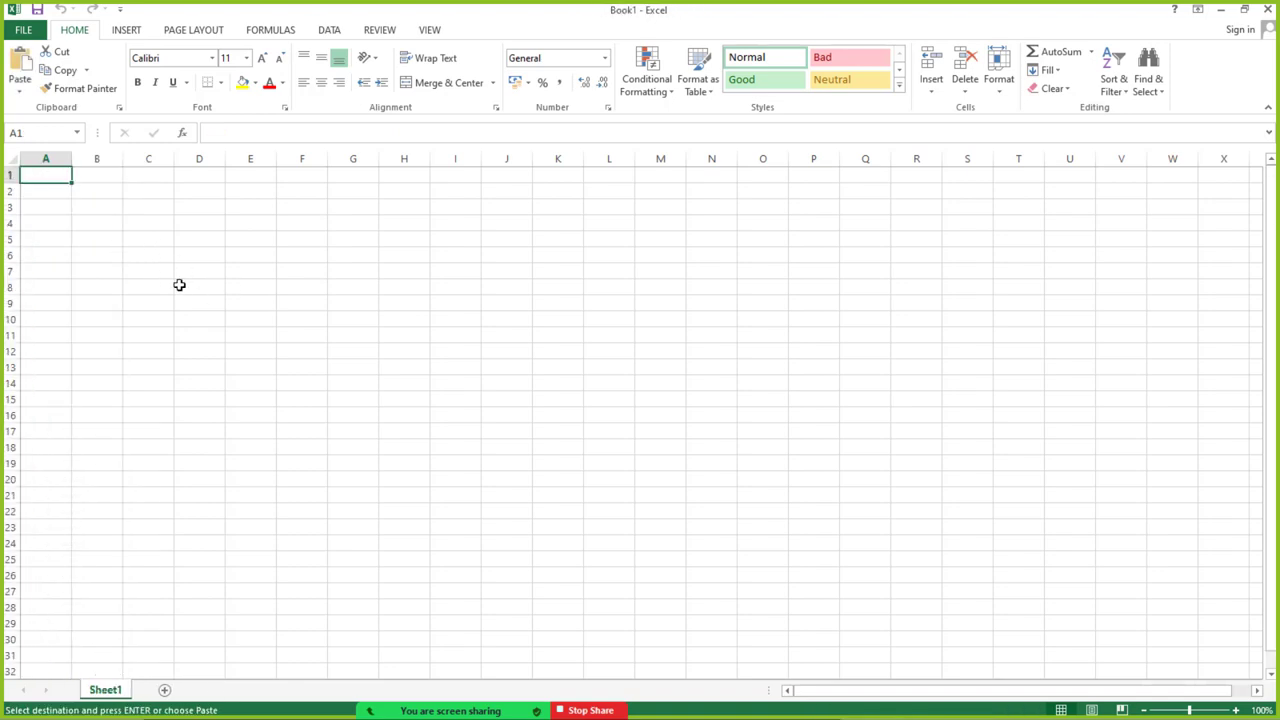
# Paste the X and Y coordinates into Book1 starting at cell A1.
pyautogui.click(34, 220)
pyautogui.click(43, 174)
pyautogui.hotkey('ctrl', 'v')
pyautogui.click(236, 246)
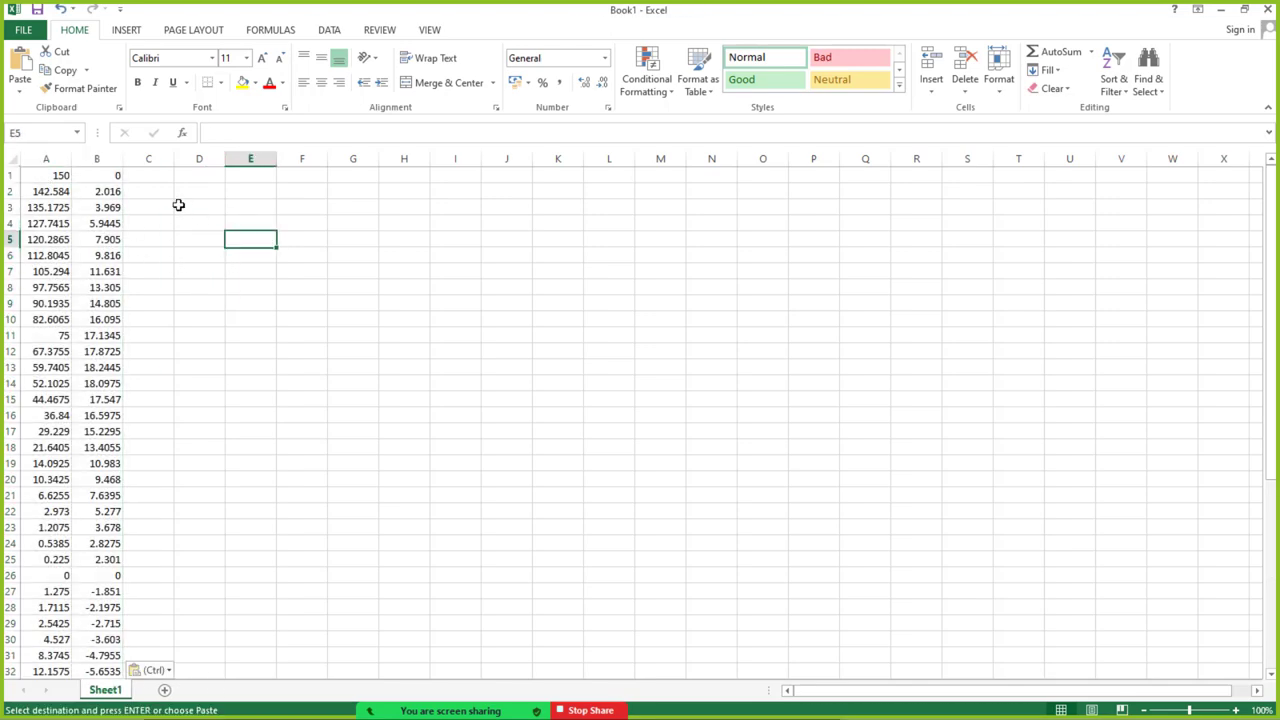
# Enter 0 in C1 and fill it down column C to row 51.
pyautogui.click(153, 175)
pyautogui.write('0')
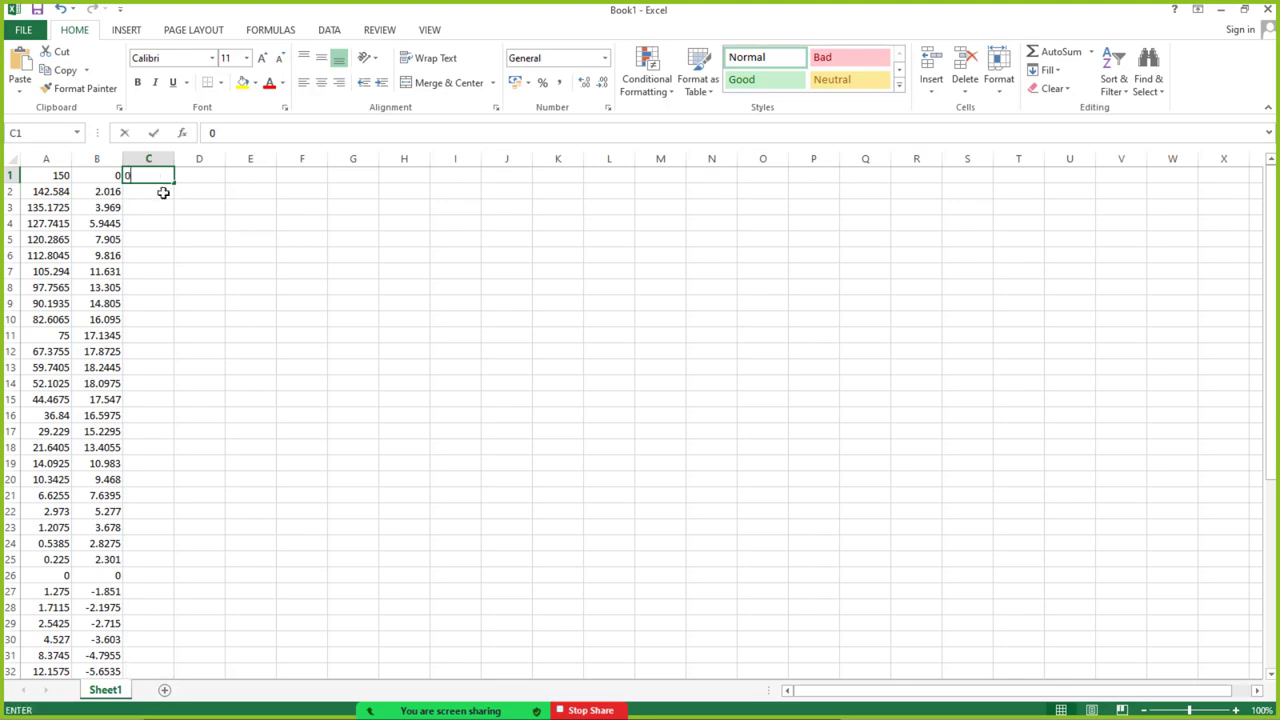
pyautogui.press('Return')
pyautogui.click(157, 178)
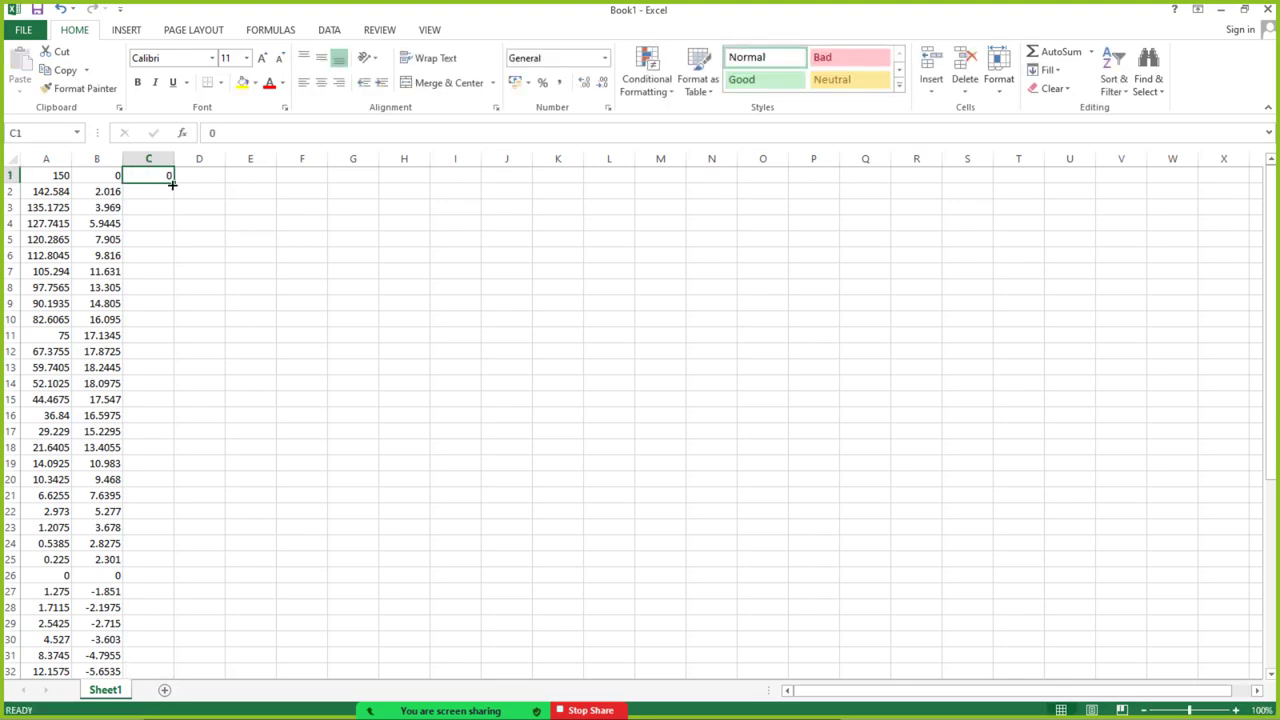
pyautogui.moveTo(172, 184); pyautogui.dragTo(143, 716)
pyautogui.moveTo(141, 666); pyautogui.dragTo(141, 666)
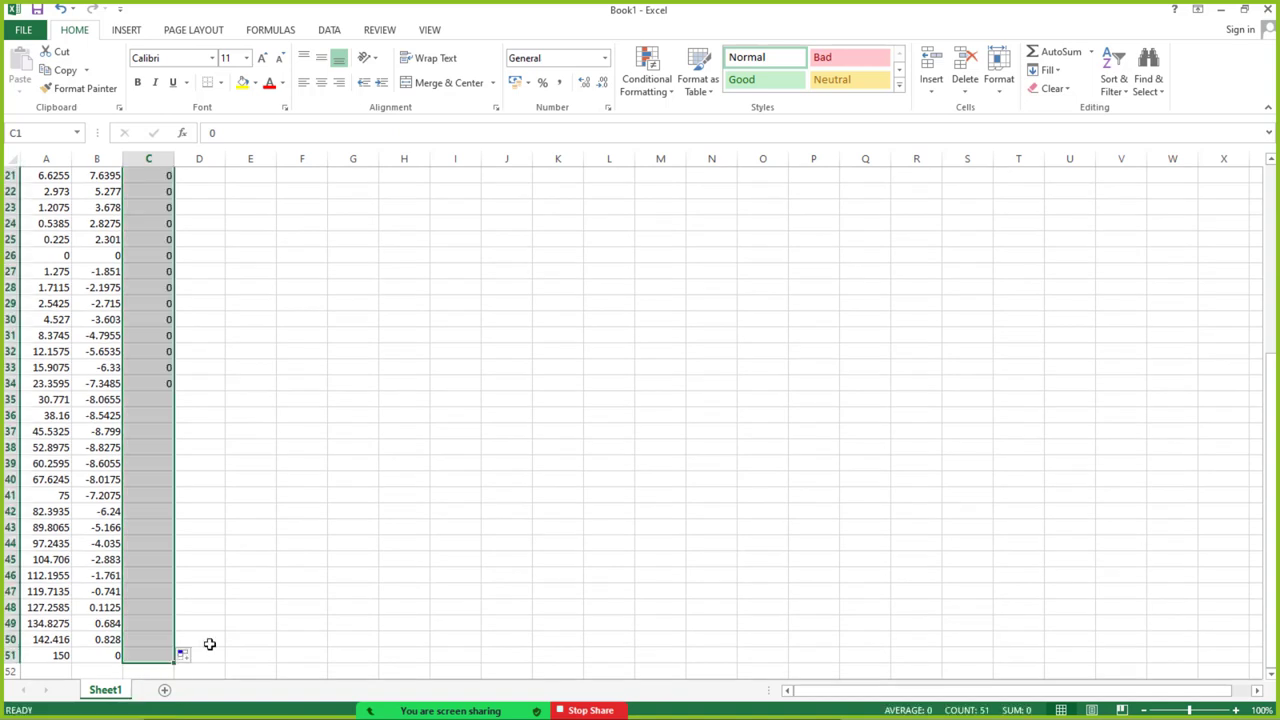
pyautogui.click(318, 609)
pyautogui.scroll(6, 248, 444)
pyautogui.scroll(1, 240, 420)
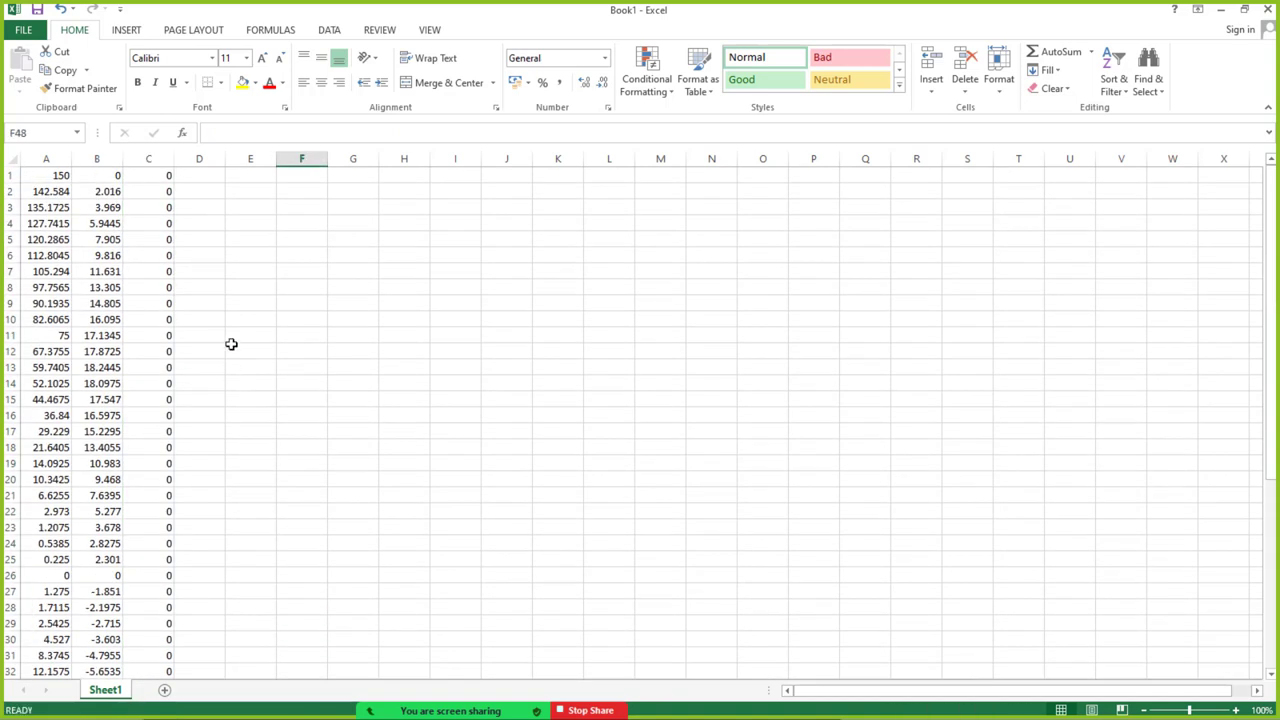
pyautogui.click(37, 9)
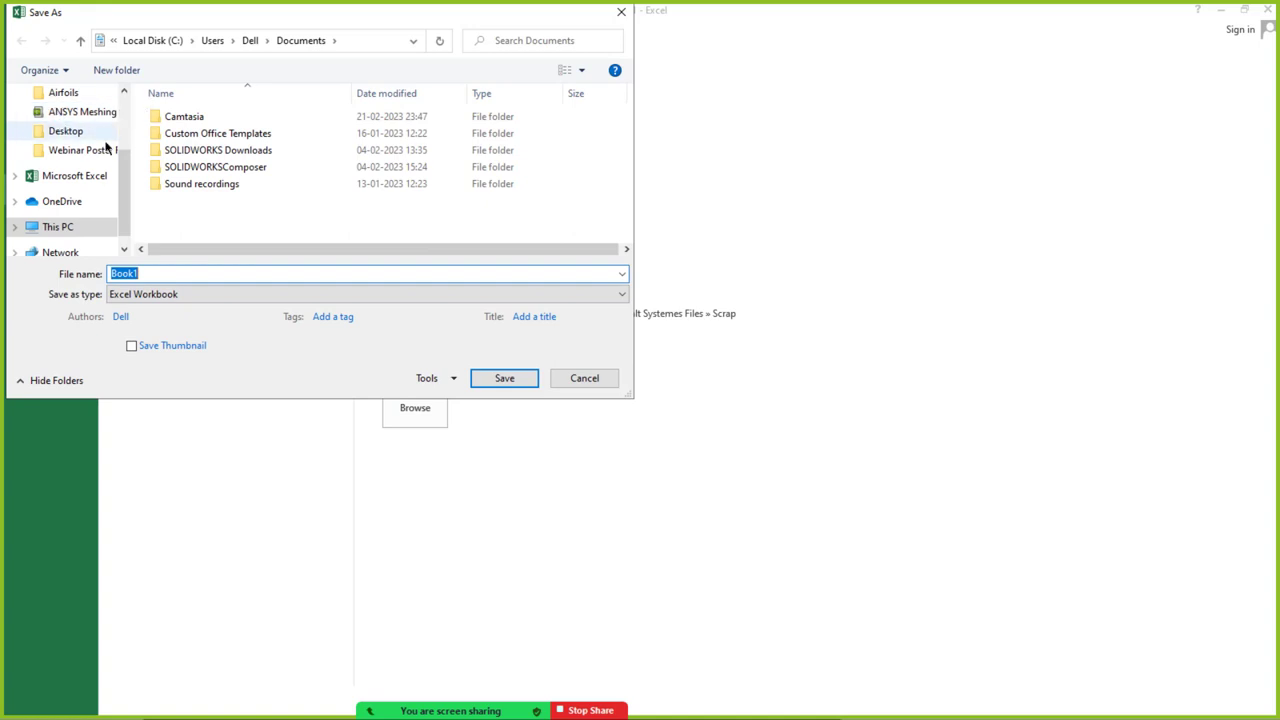
# Point Save As to the Desktop's Airfoil Project > Excel Files folder.
pyautogui.scroll(2, 50, 118)
pyautogui.click(62, 124)
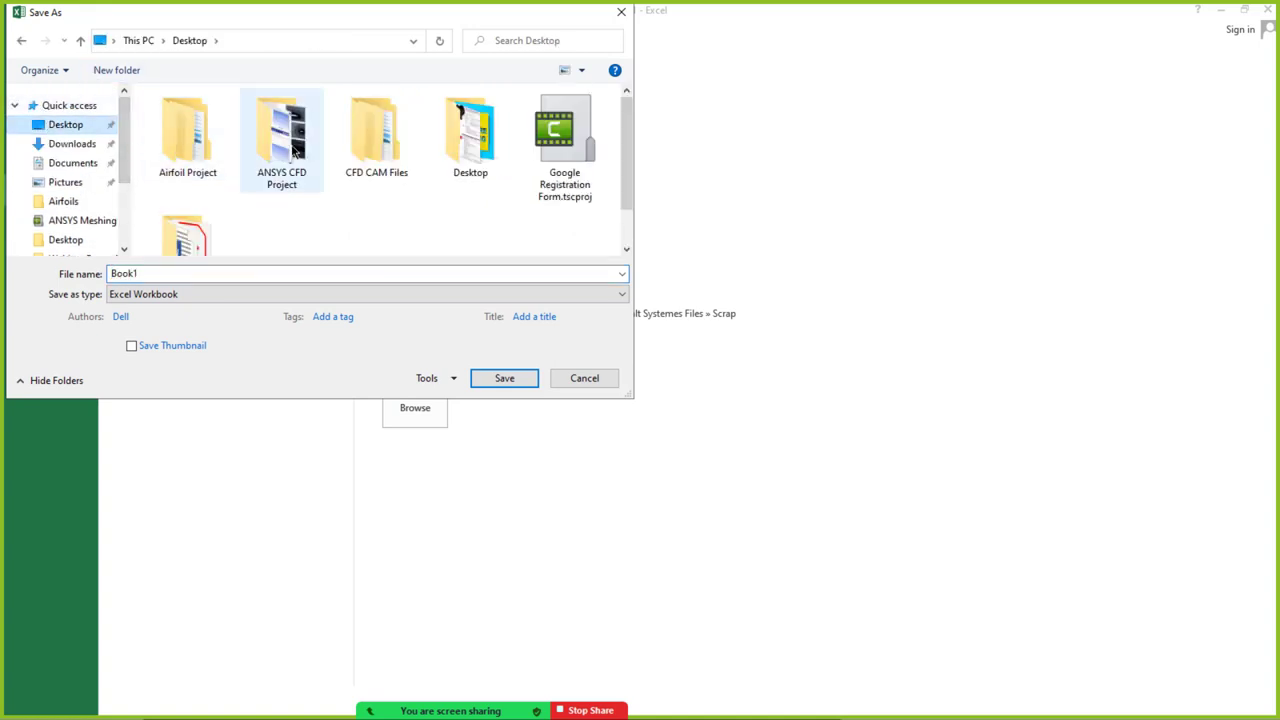
pyautogui.doubleClick(188, 165)
pyautogui.doubleClick(179, 122)
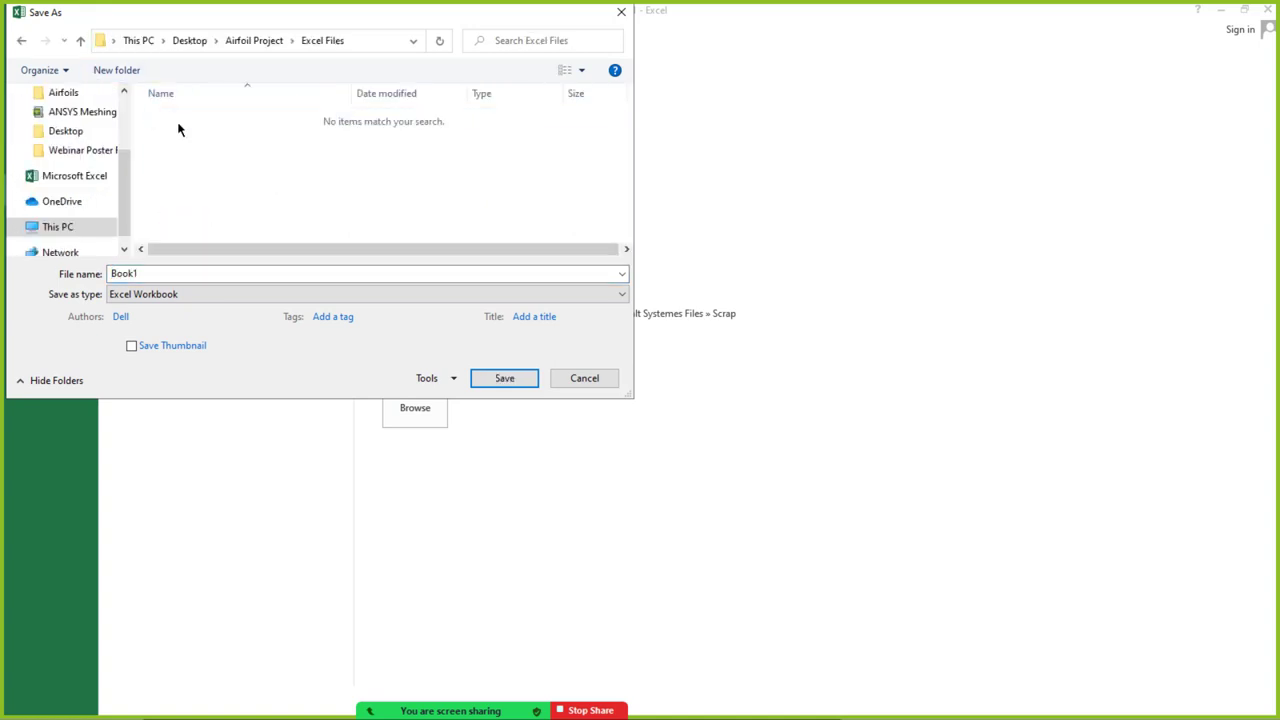
# Set the save type to Text (Tab delimited).
pyautogui.click(188, 296)
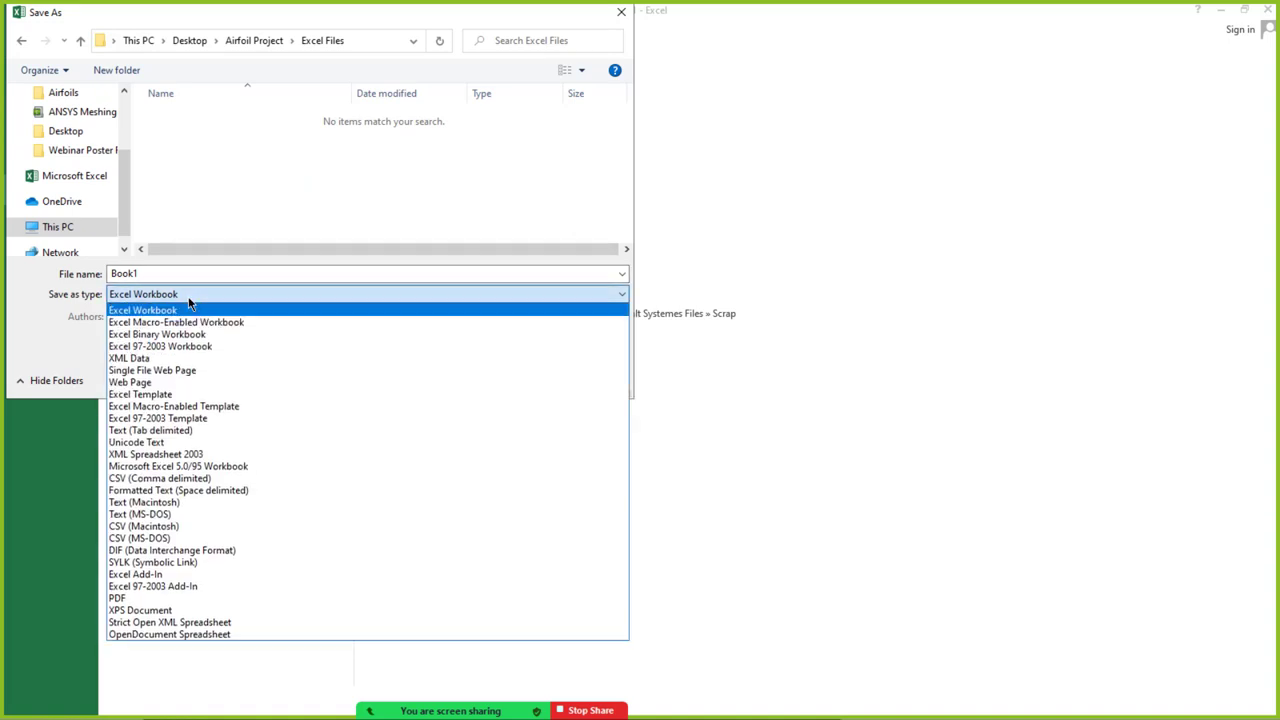
pyautogui.click(188, 307)
pyautogui.doubleClick(180, 271)
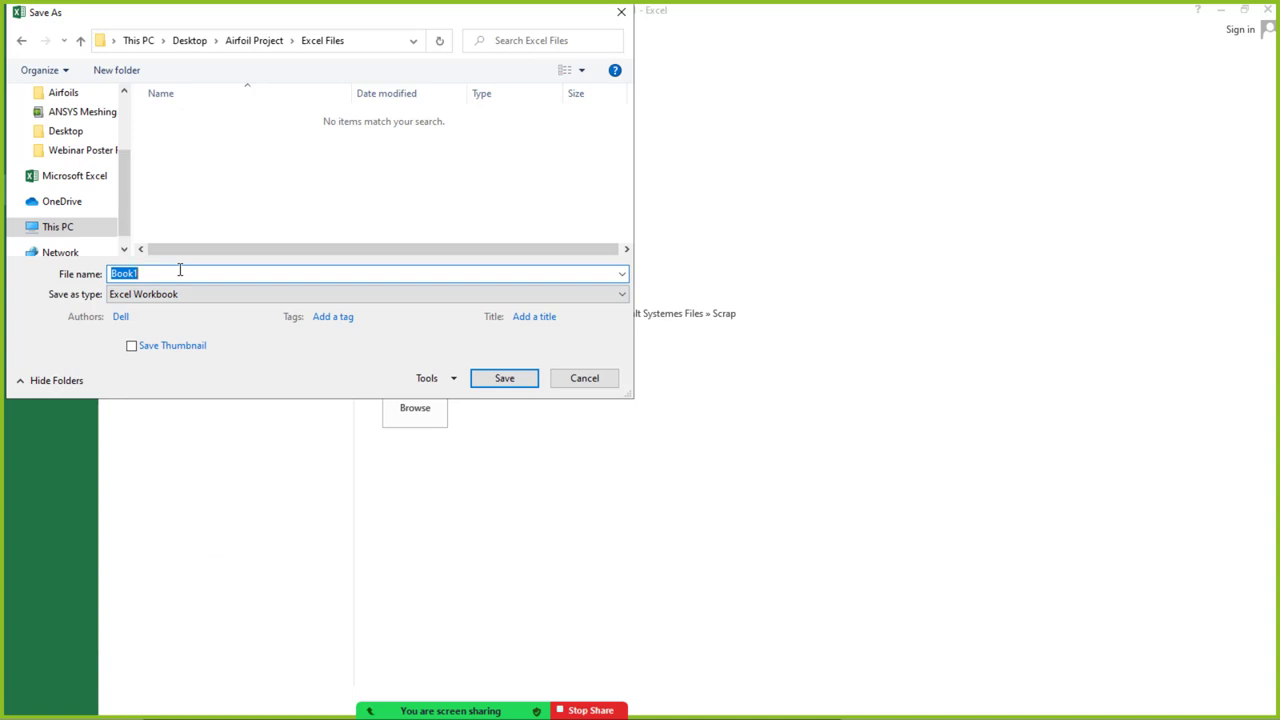
pyautogui.click(175, 294)
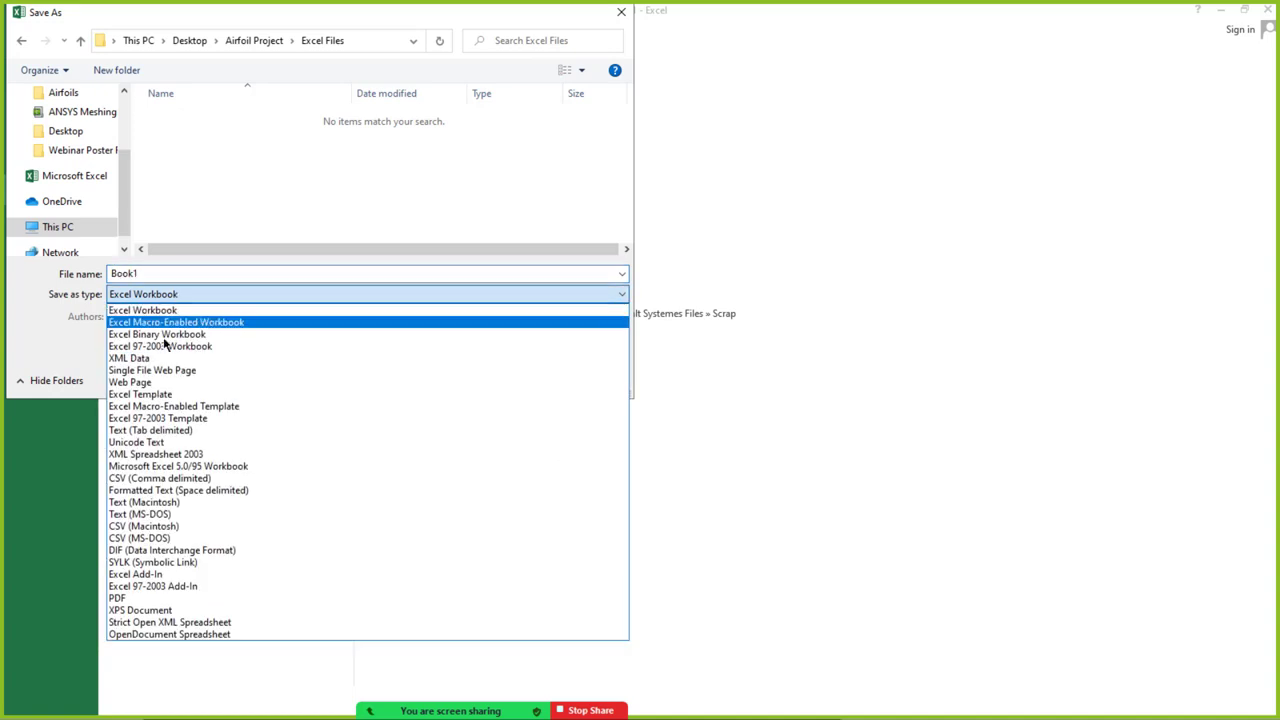
pyautogui.click(155, 430)
# Name the file Basic Airfoil, save it, and keep the text format.
pyautogui.doubleClick(152, 273)
pyautogui.write('Basic Airfoil')
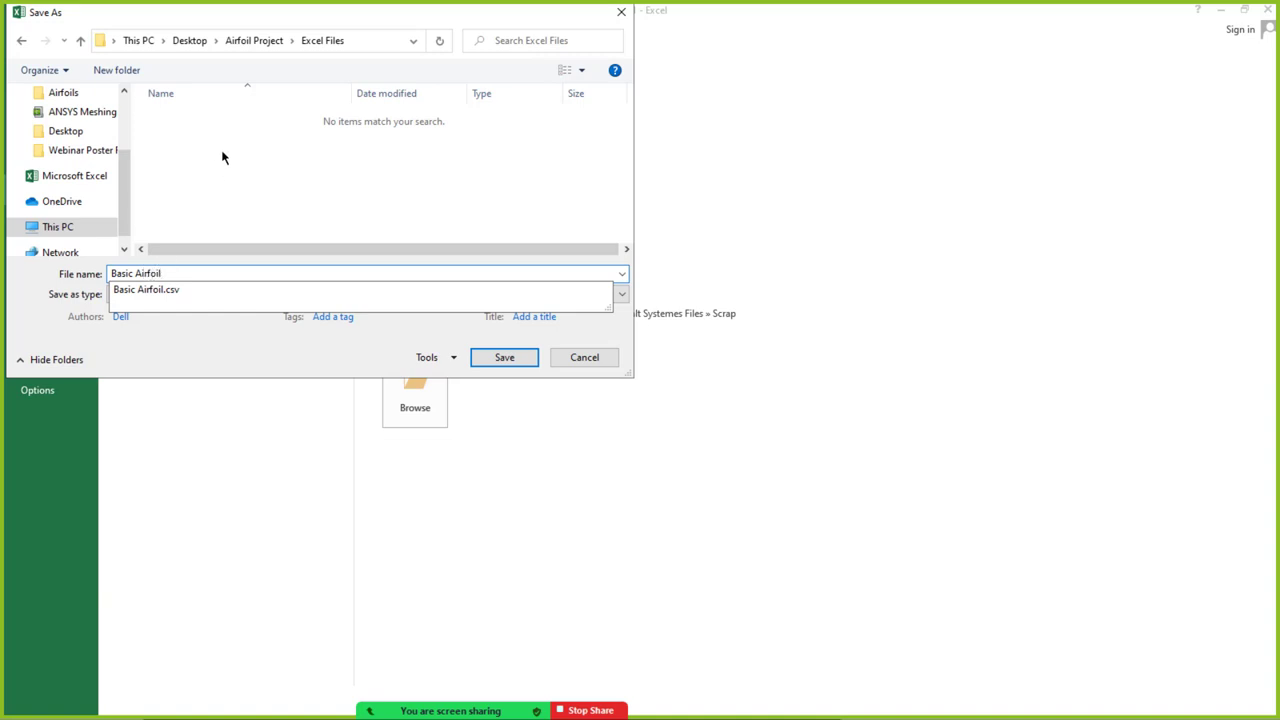
pyautogui.click(231, 171)
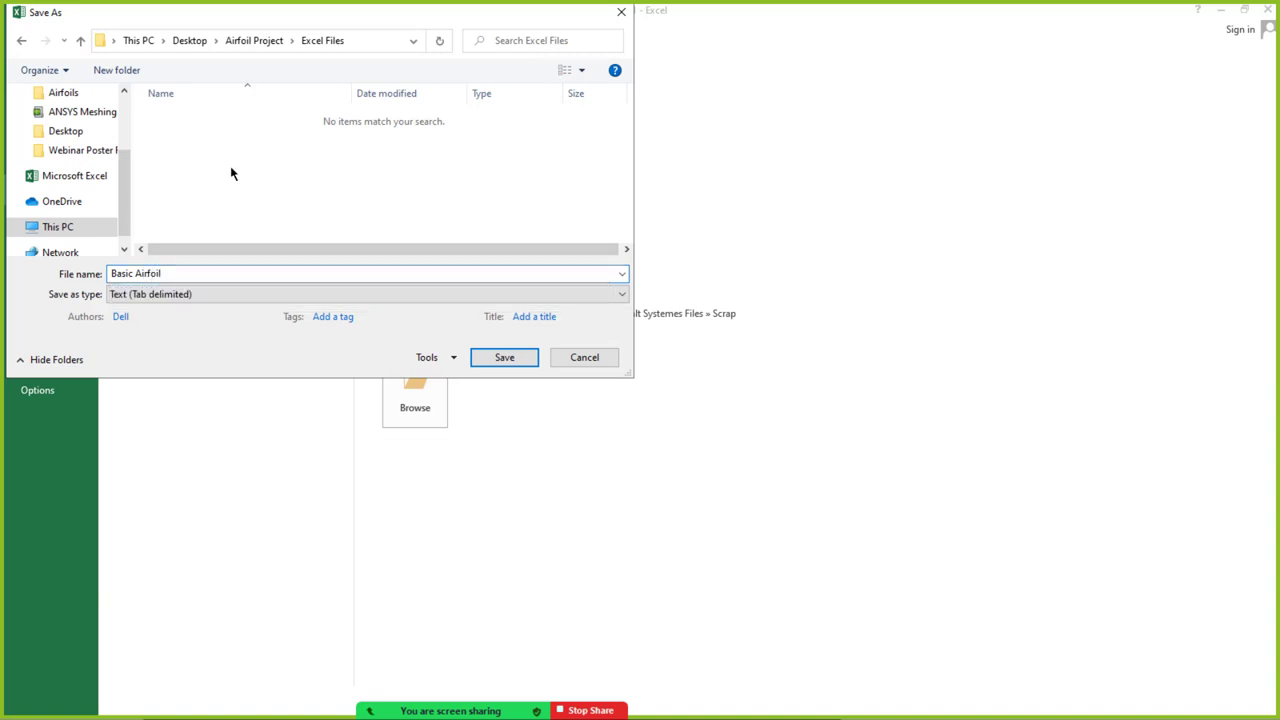
pyautogui.click(492, 359)
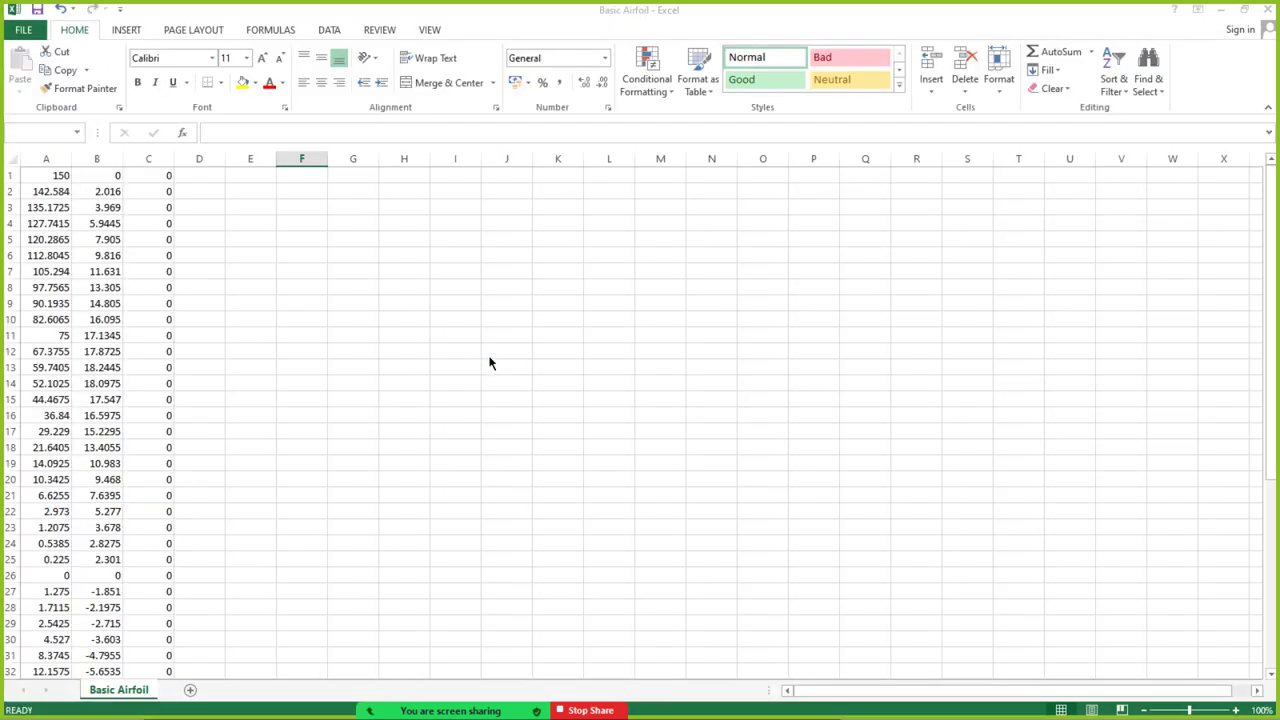
pyautogui.click(582, 413)
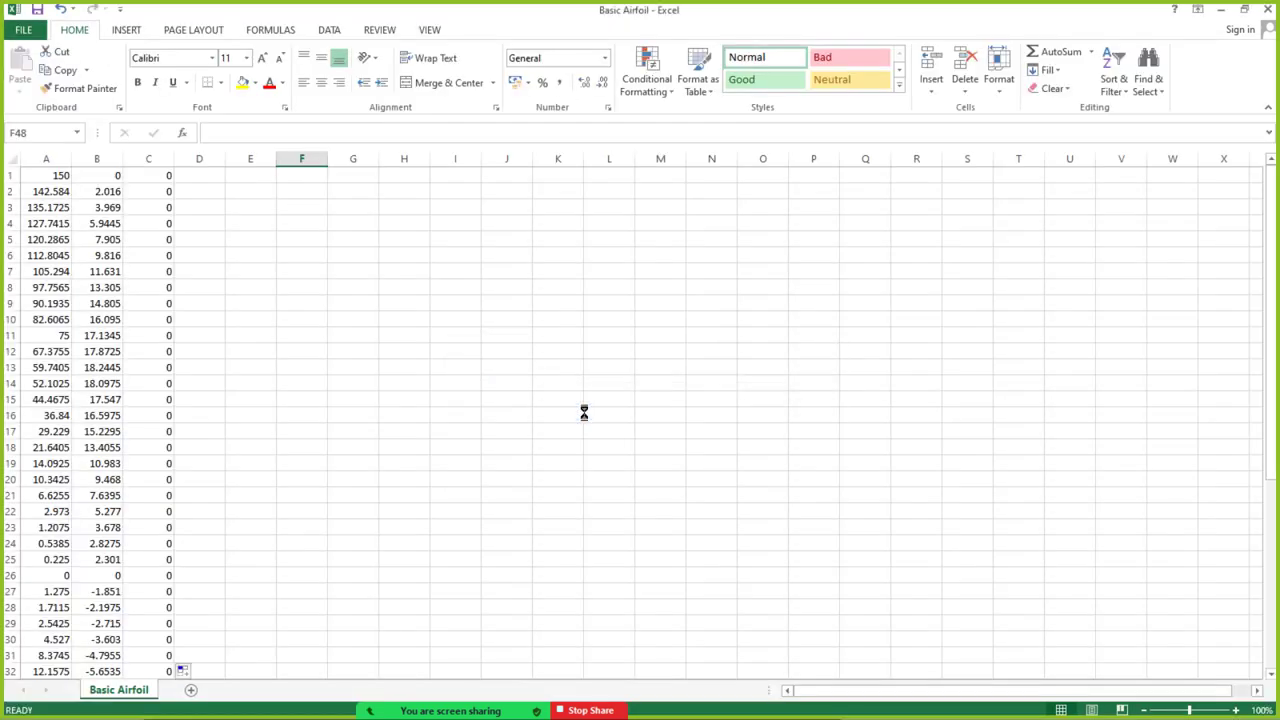
pyautogui.press('super')
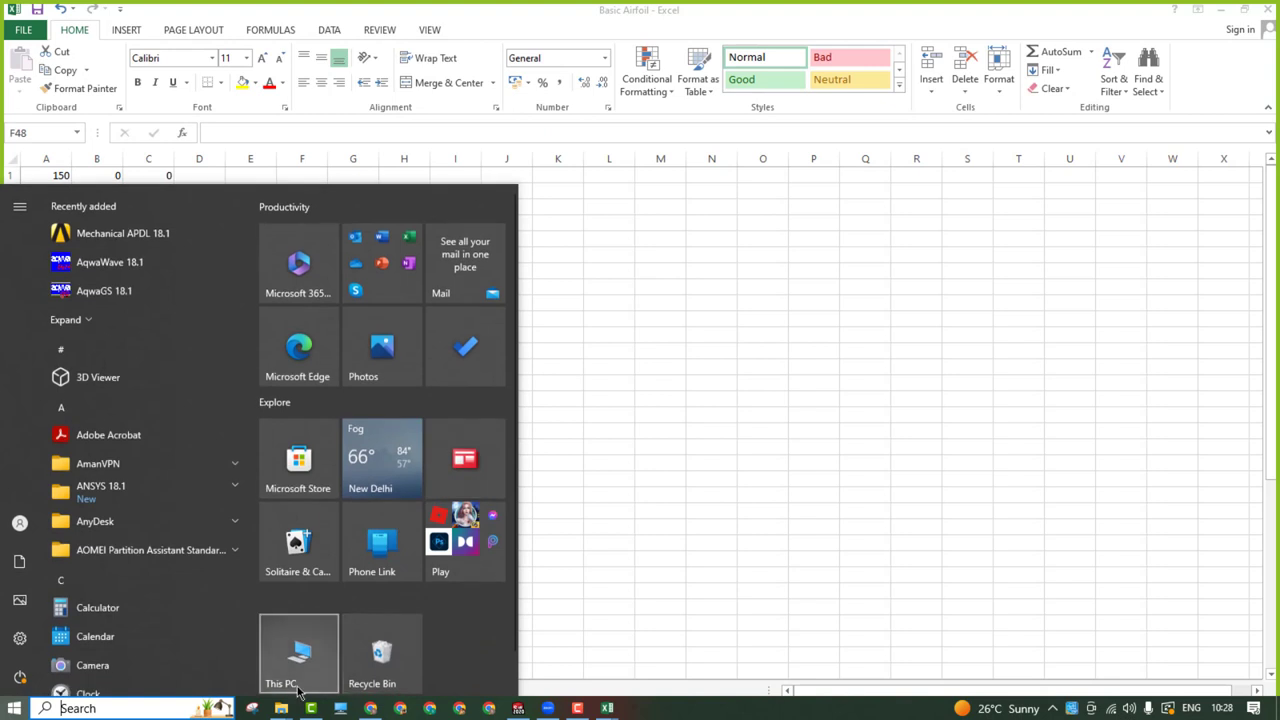
# Open Basic Airfoil.txt in Notepad, scroll through its coordinates, then minimize Notepad.
pyautogui.moveTo(281, 706)
pyautogui.click(235, 662)
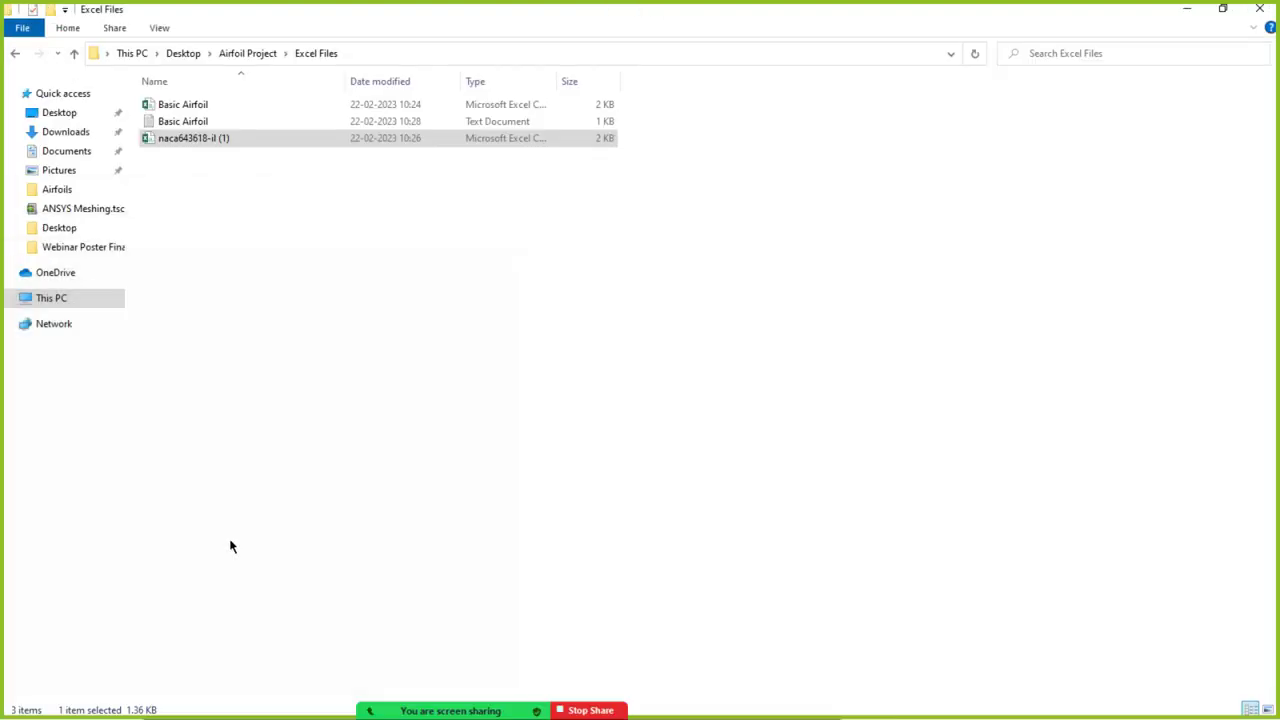
pyautogui.doubleClick(203, 121)
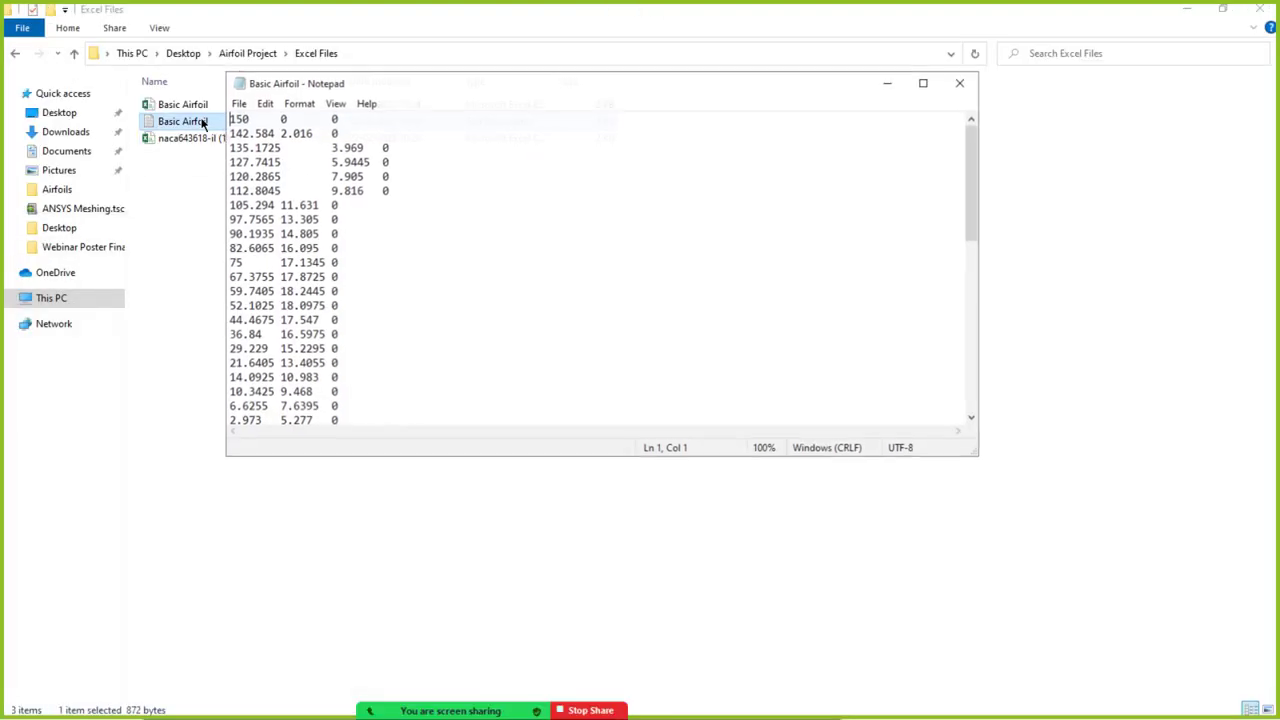
pyautogui.scroll(-11, 368, 278)
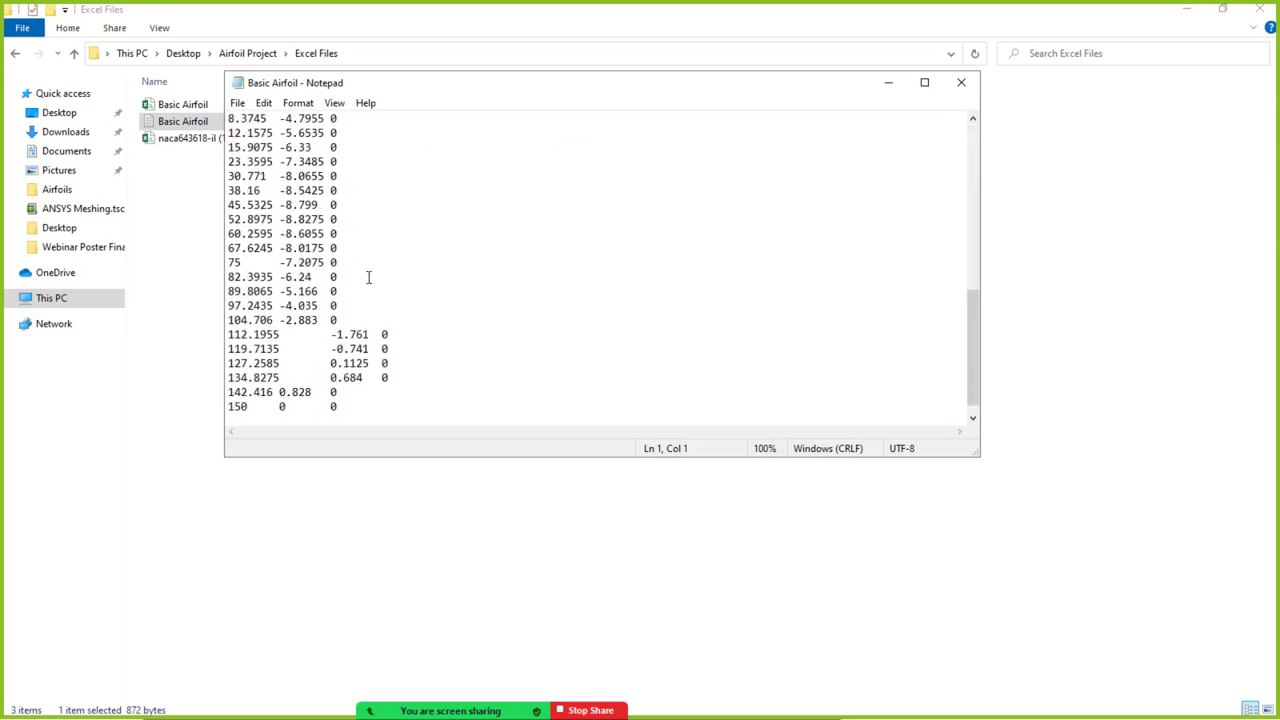
pyautogui.scroll(10, 370, 282)
pyautogui.scroll(1, 370, 282)
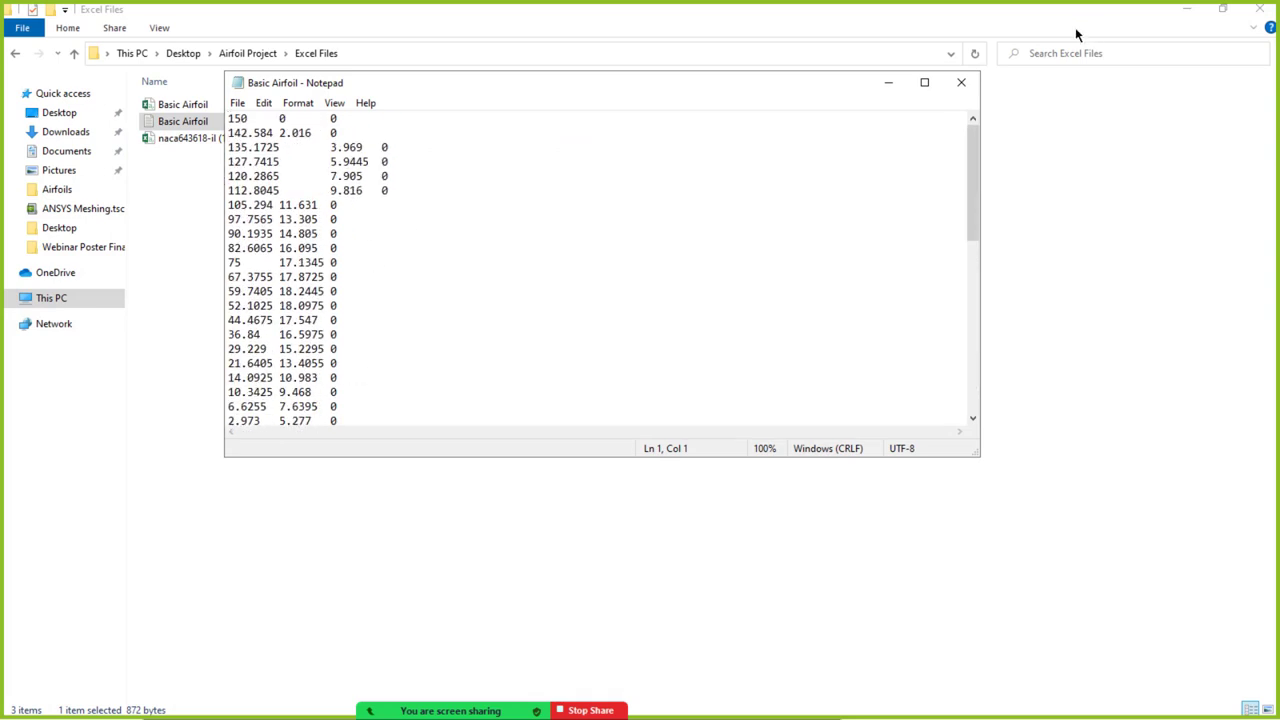
pyautogui.click(888, 82)
pyautogui.press('super')
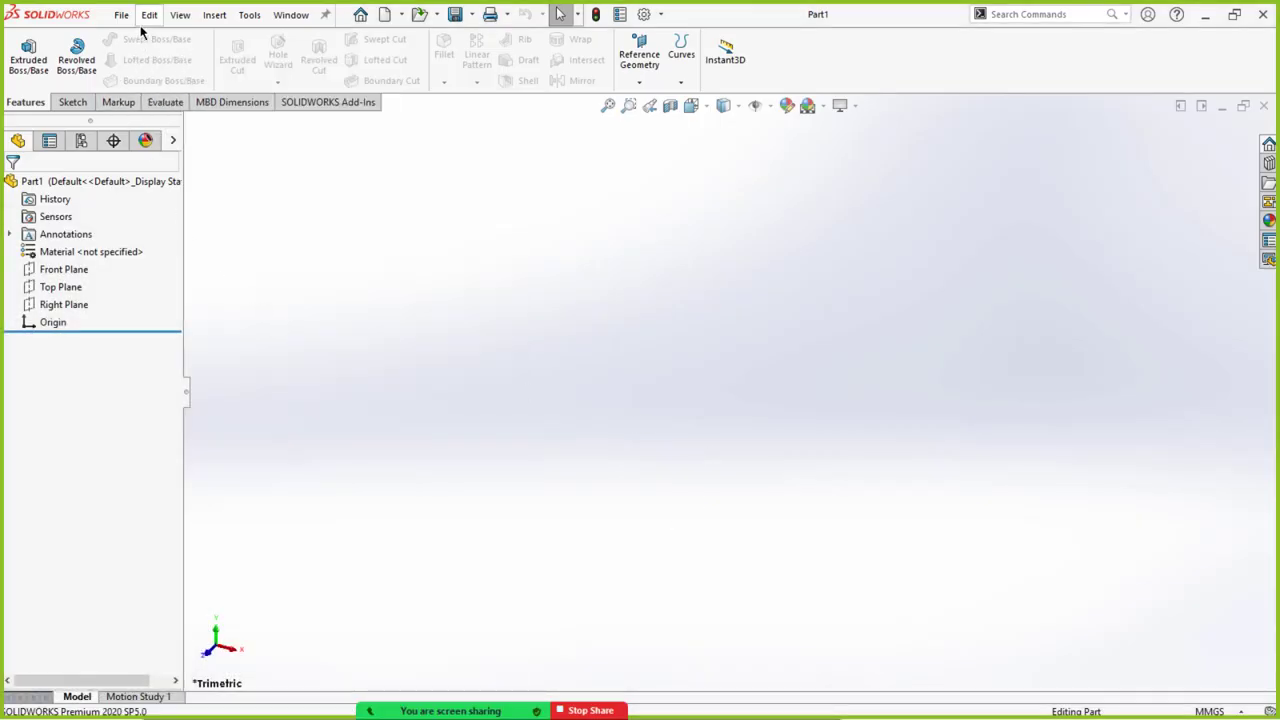
# Start Curve Through XYZ Points and browse to Airfoil Project > Excel Files.
pyautogui.click(216, 18)
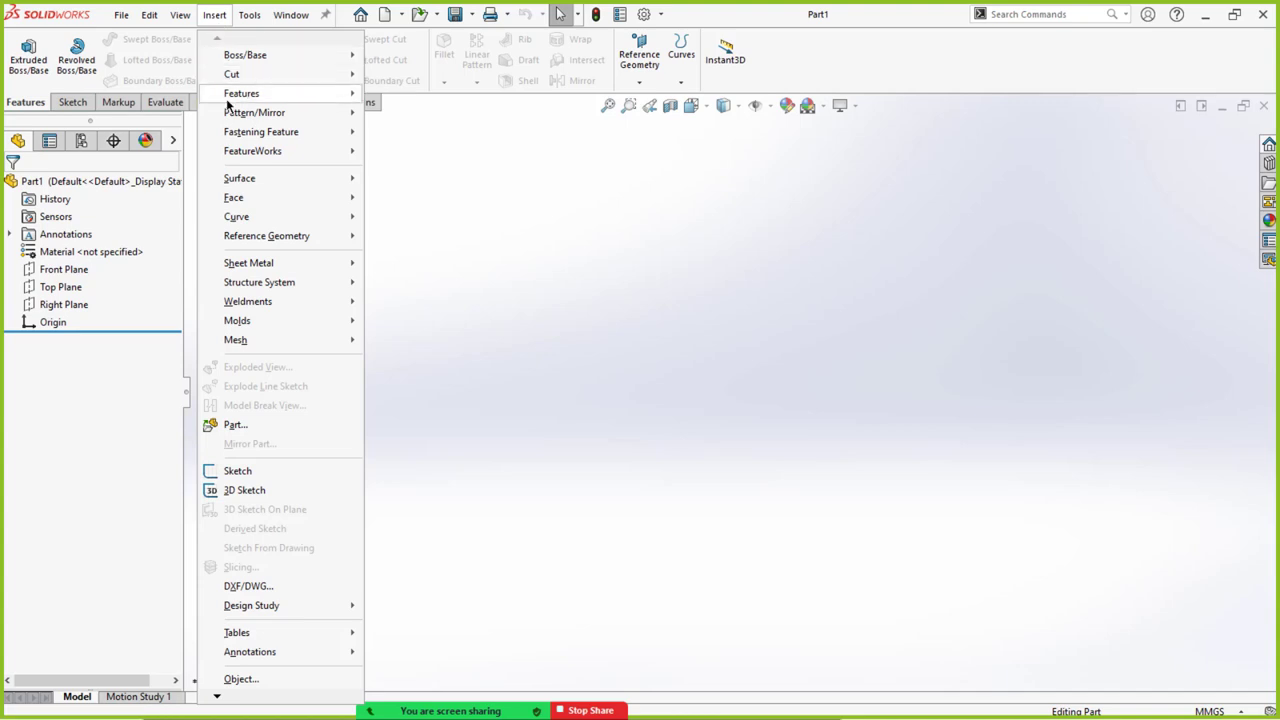
pyautogui.moveTo(250, 217)
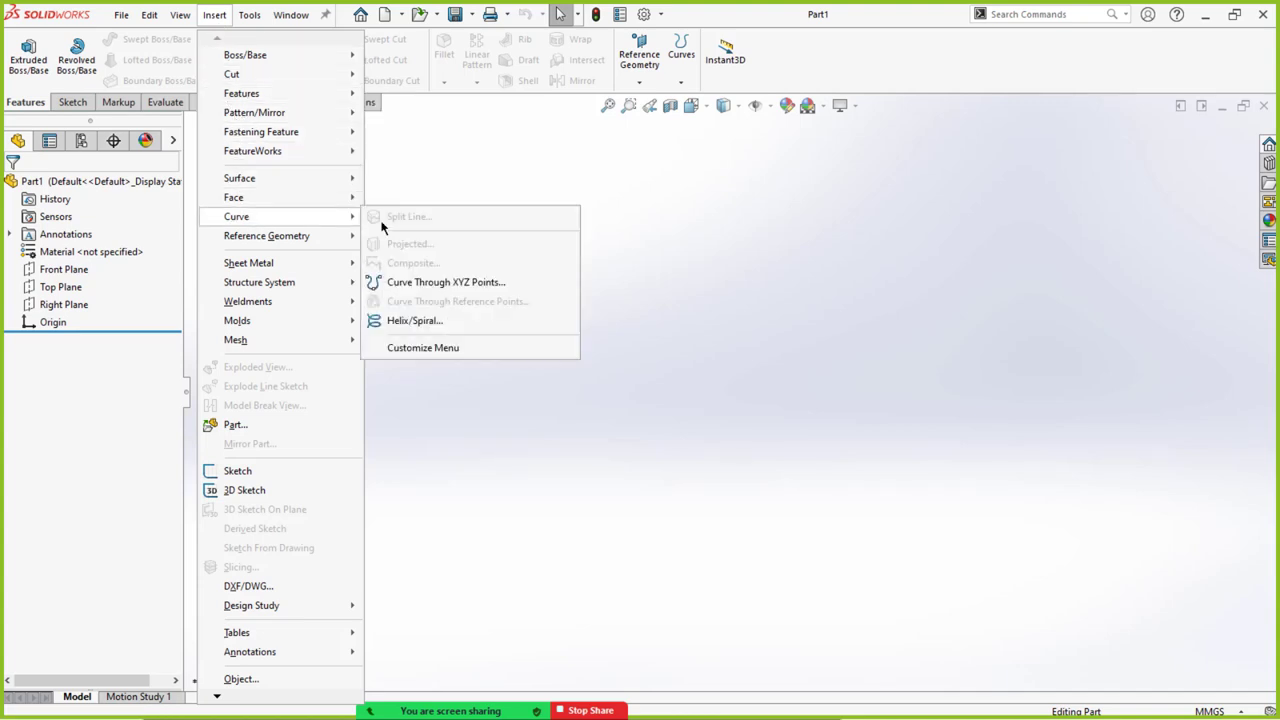
pyautogui.click(386, 281)
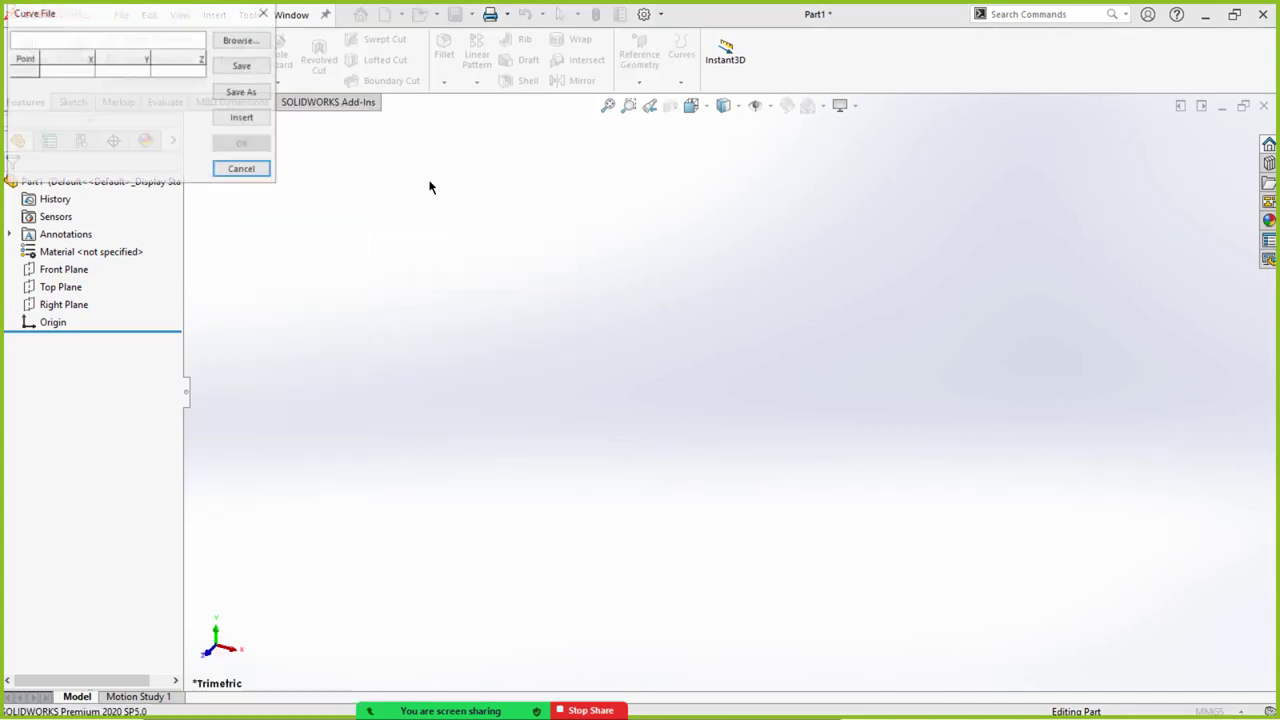
pyautogui.click(240, 40)
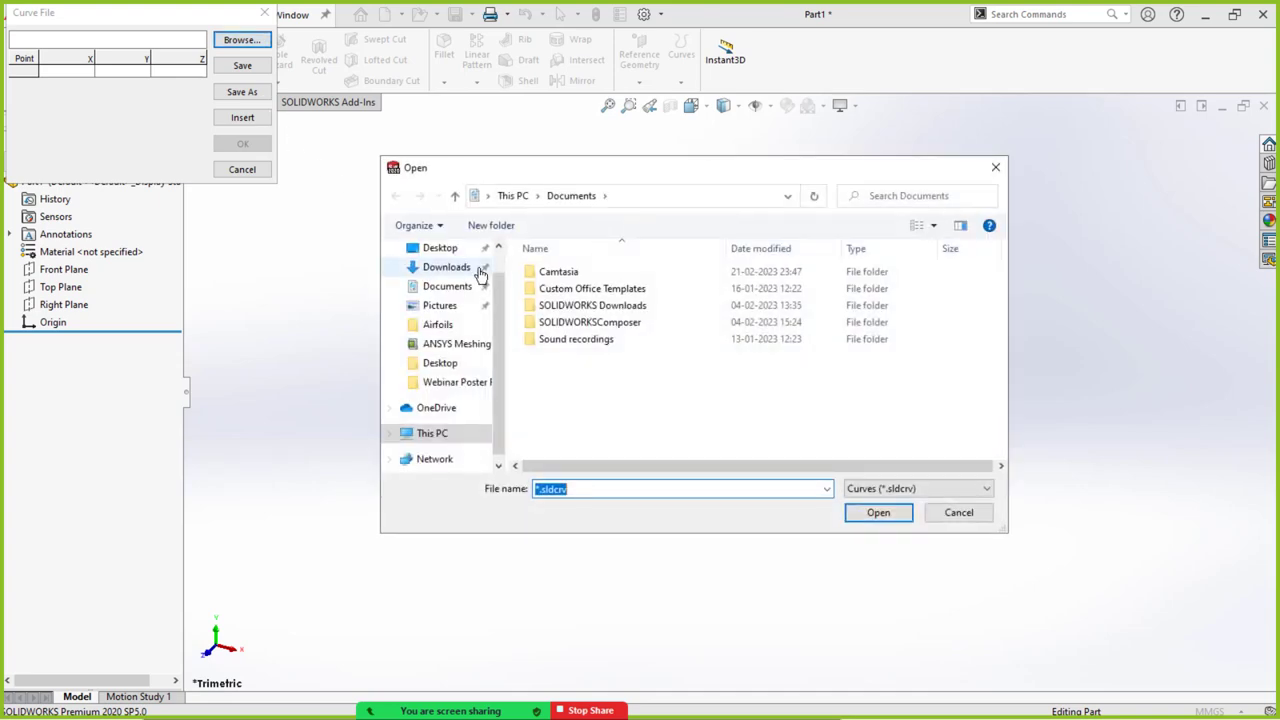
pyautogui.scroll(1, 480, 274)
pyautogui.click(442, 280)
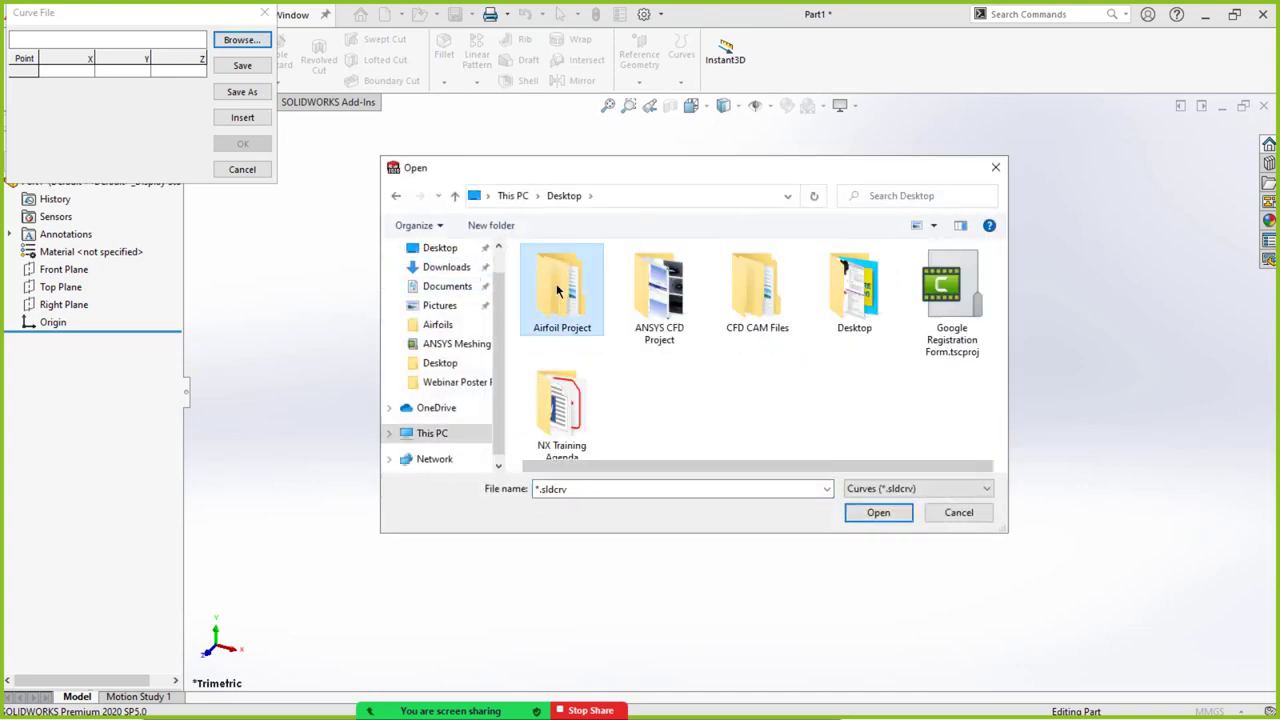
pyautogui.doubleClick(562, 300)
pyautogui.doubleClick(553, 273)
# Load Basic Airfoil as a Text File and dismiss the invalid-file error.
pyautogui.click(940, 489)
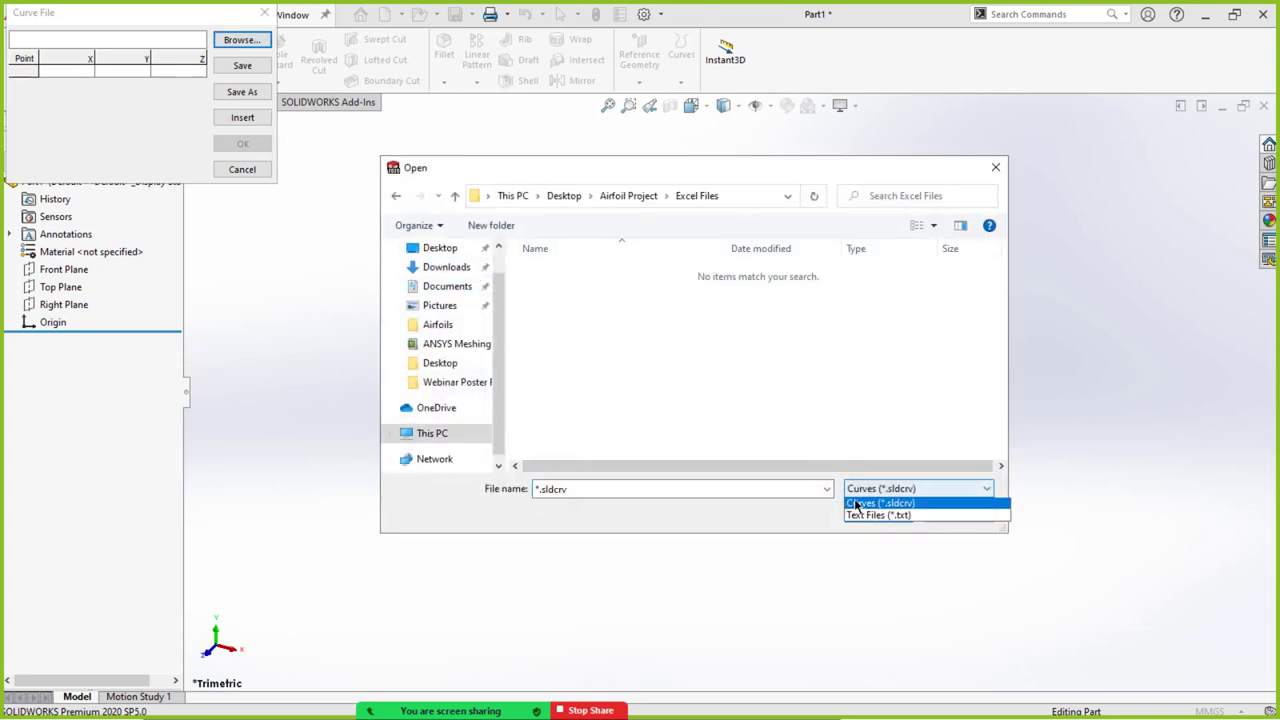
pyautogui.click(880, 517)
pyautogui.click(575, 272)
pyautogui.click(878, 513)
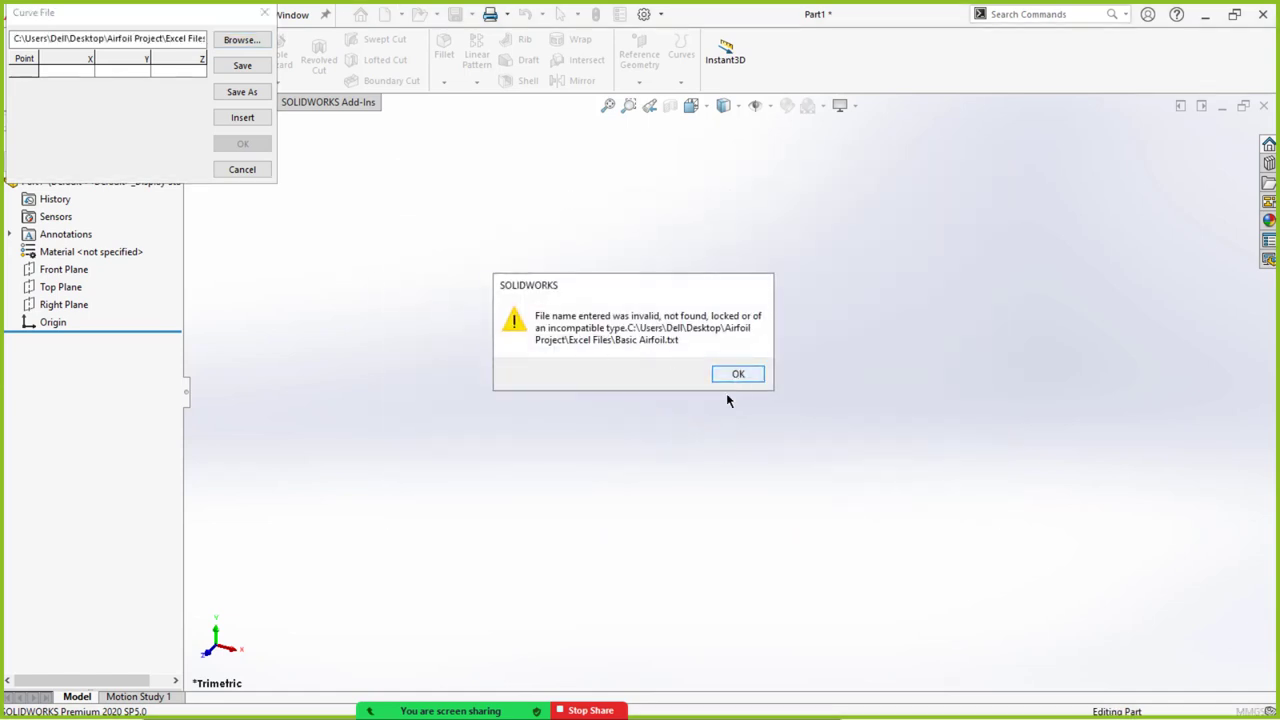
pyautogui.click(726, 380)
pyautogui.press('super')
# Close the Basic Airfoil and naca643618-il (1) workbooks with Don't Save.
pyautogui.moveTo(610, 708)
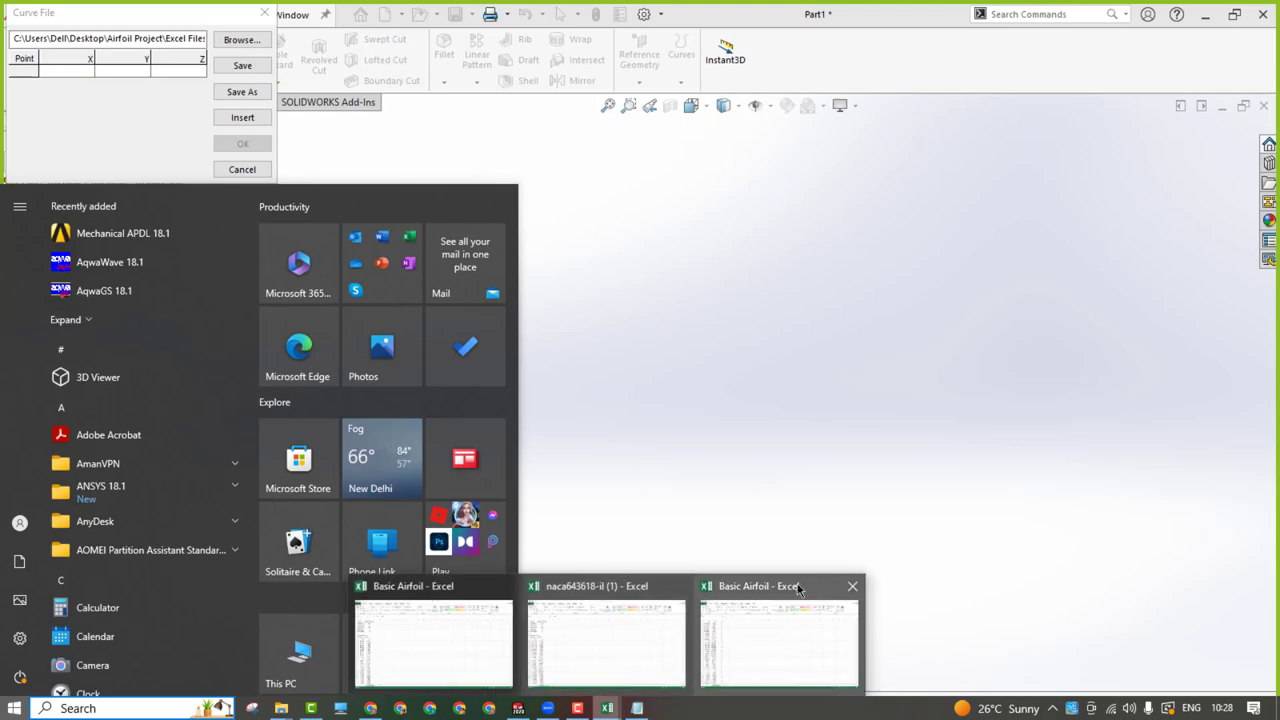
pyautogui.click(849, 591)
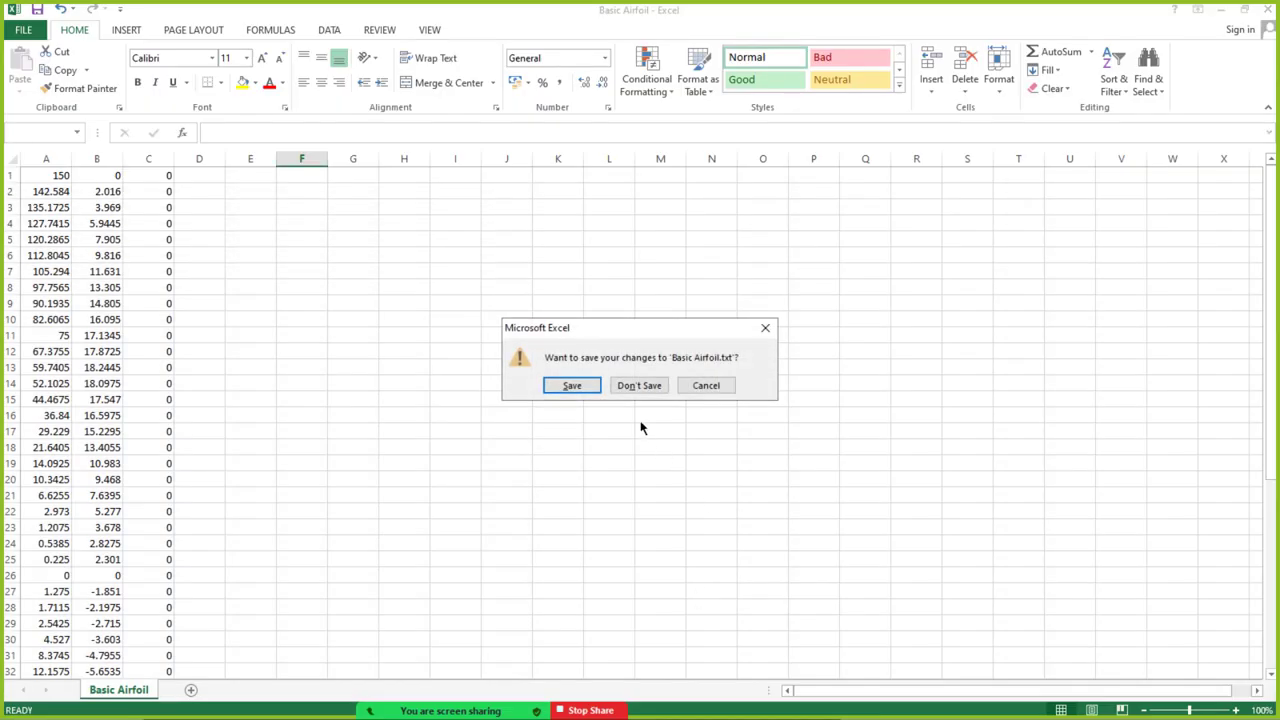
pyautogui.click(630, 387)
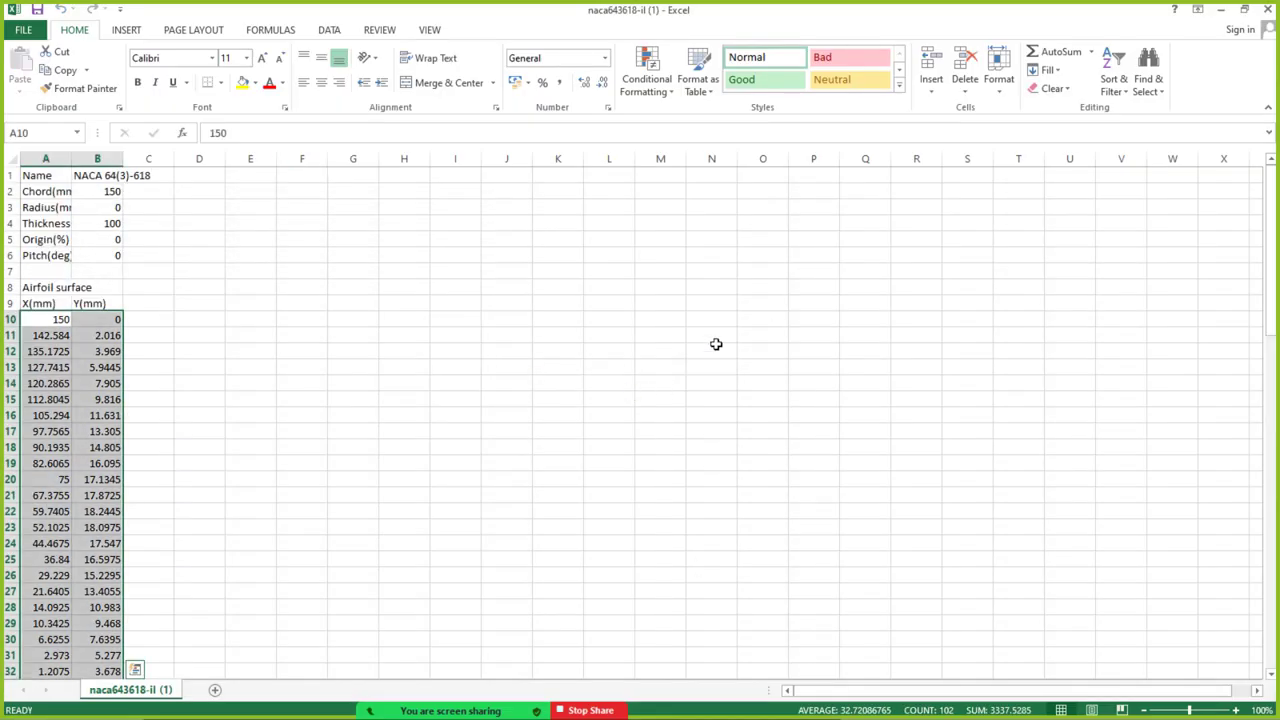
pyautogui.click(1266, 10)
pyautogui.click(638, 384)
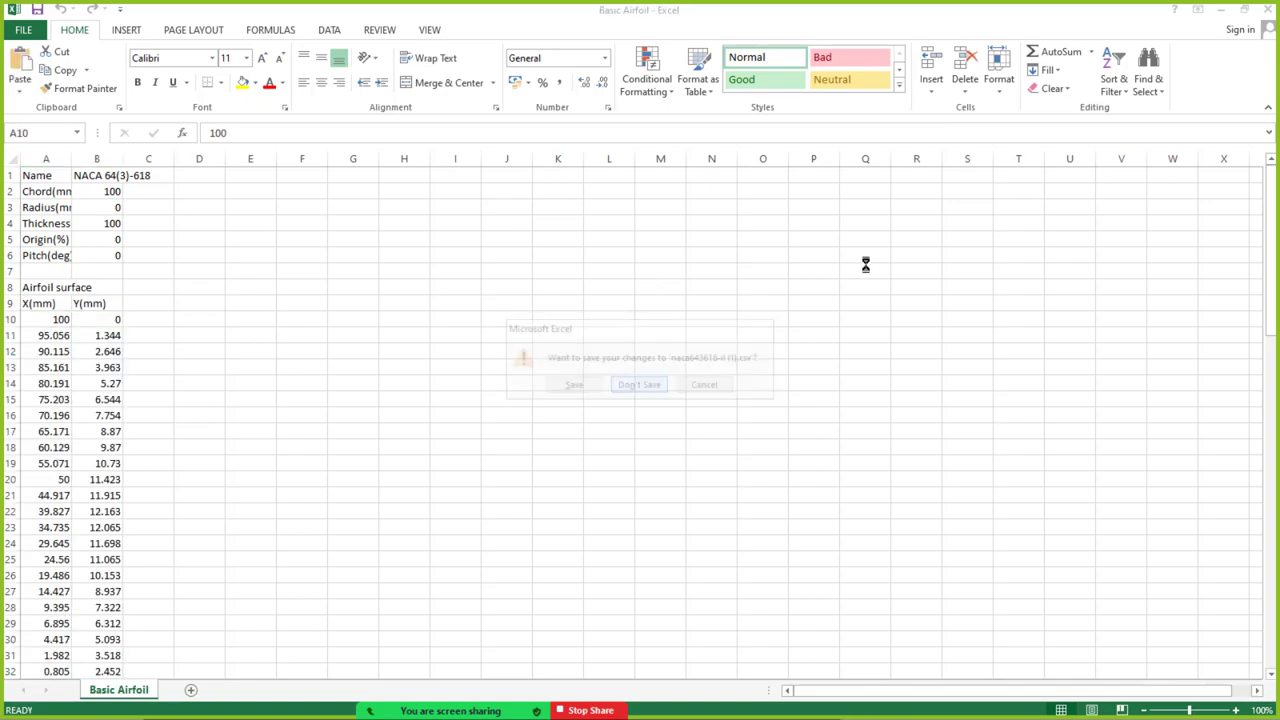
pyautogui.click(1266, 10)
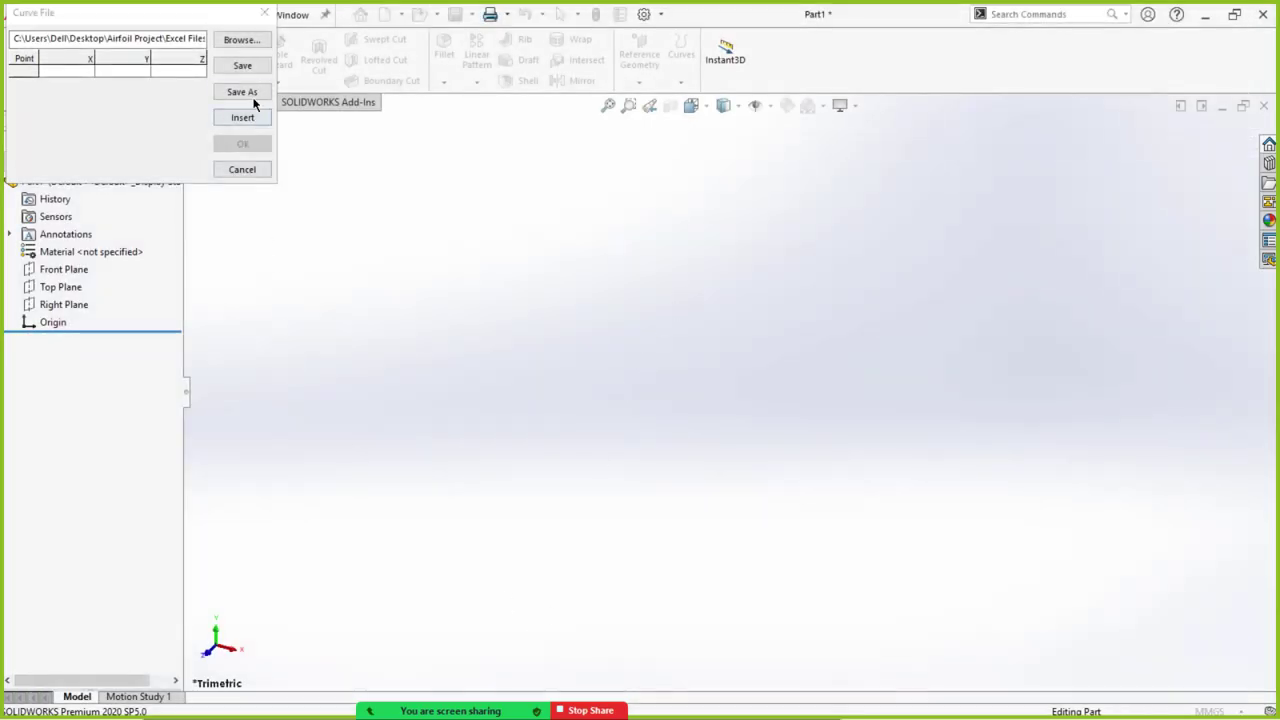
# Load Basic Airfoil.txt as Text Files and confirm to create Curve1.
pyautogui.click(242, 40)
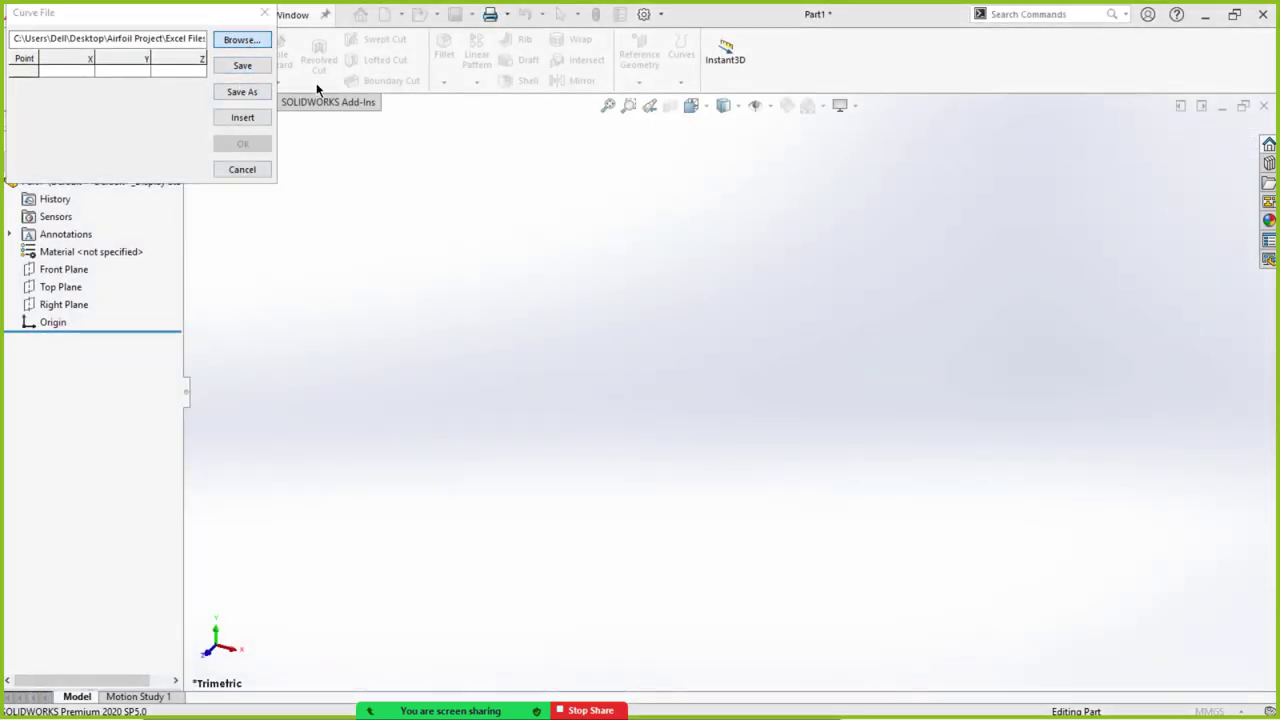
pyautogui.click(860, 490)
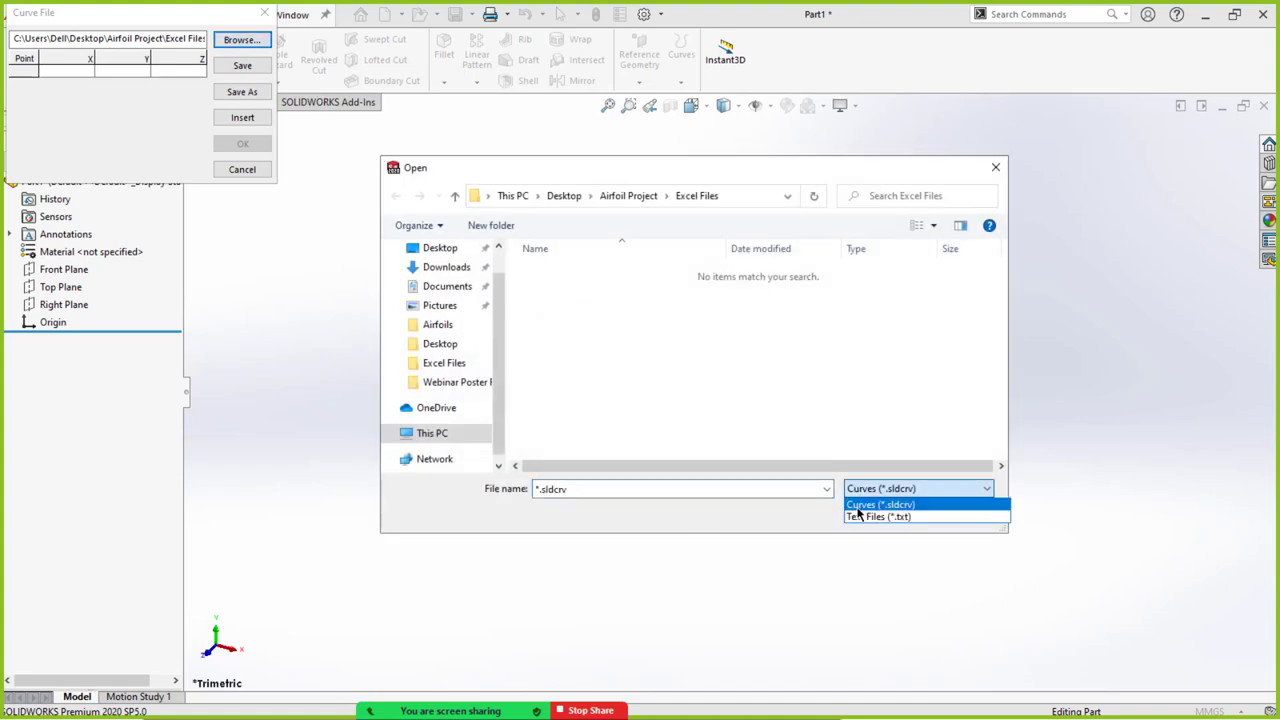
pyautogui.click(865, 517)
pyautogui.click(878, 515)
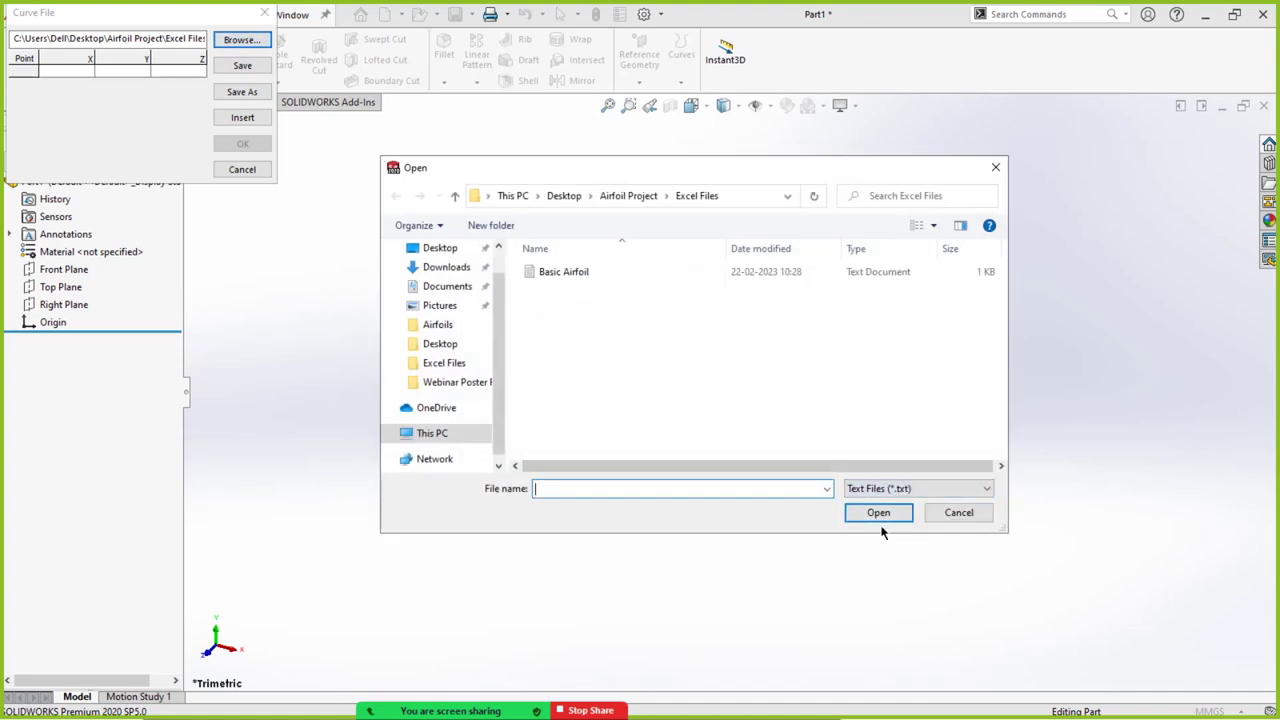
pyautogui.click(626, 280)
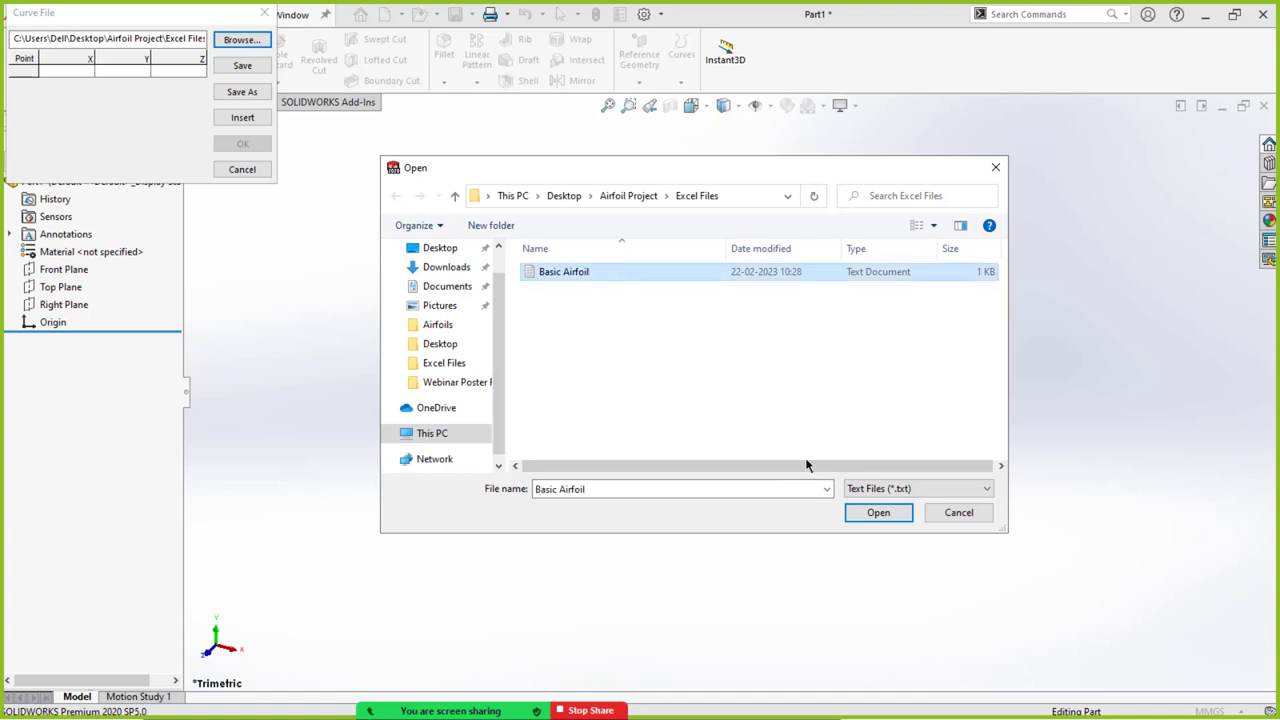
pyautogui.click(859, 512)
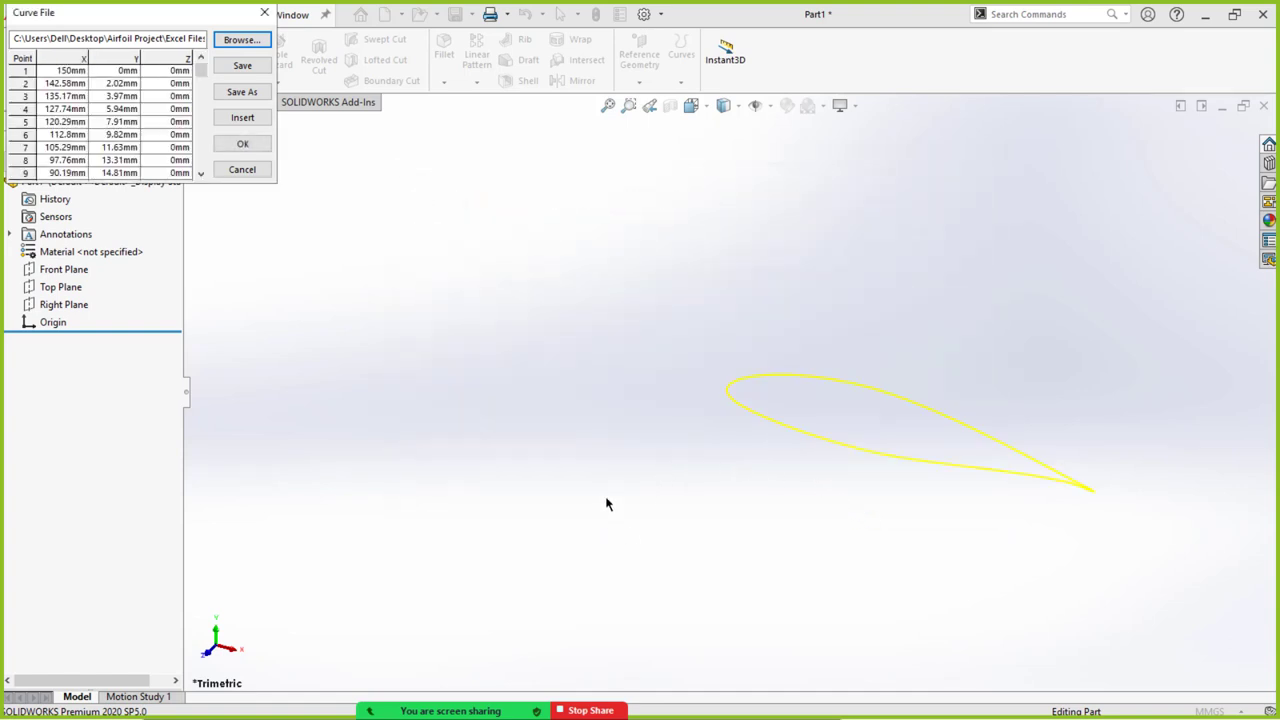
pyautogui.click(243, 148)
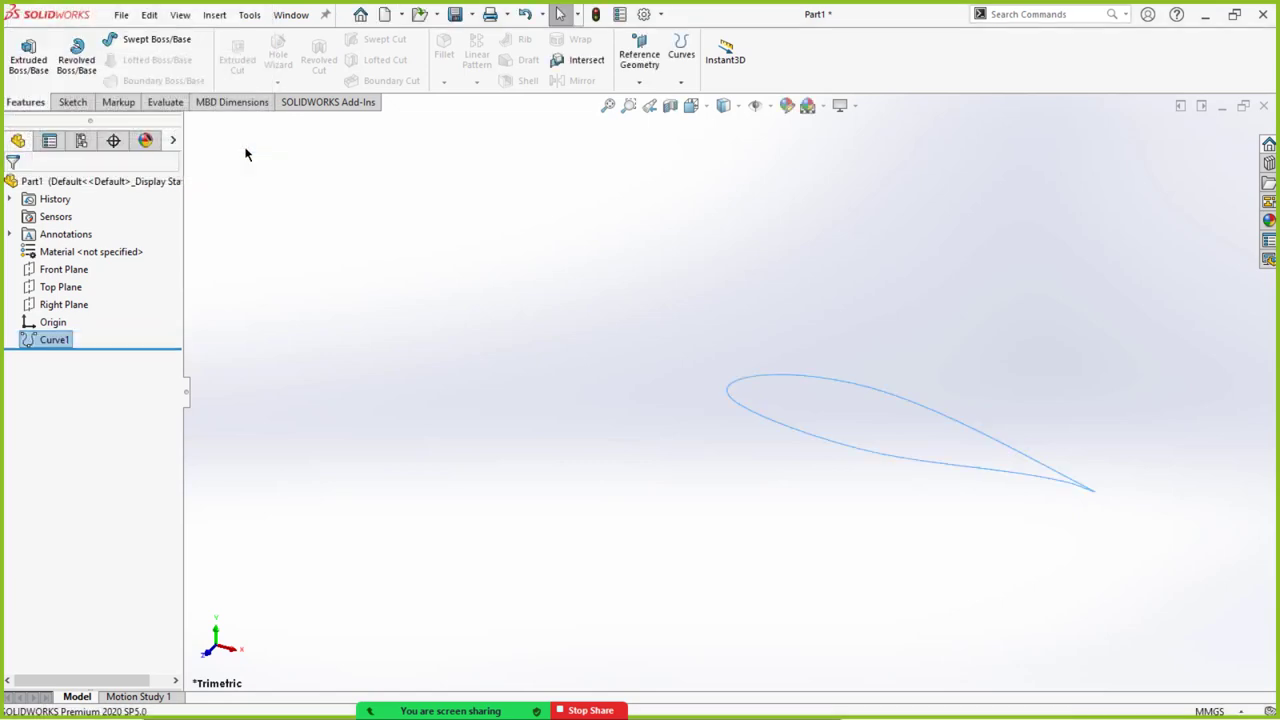
pyautogui.click(475, 377)
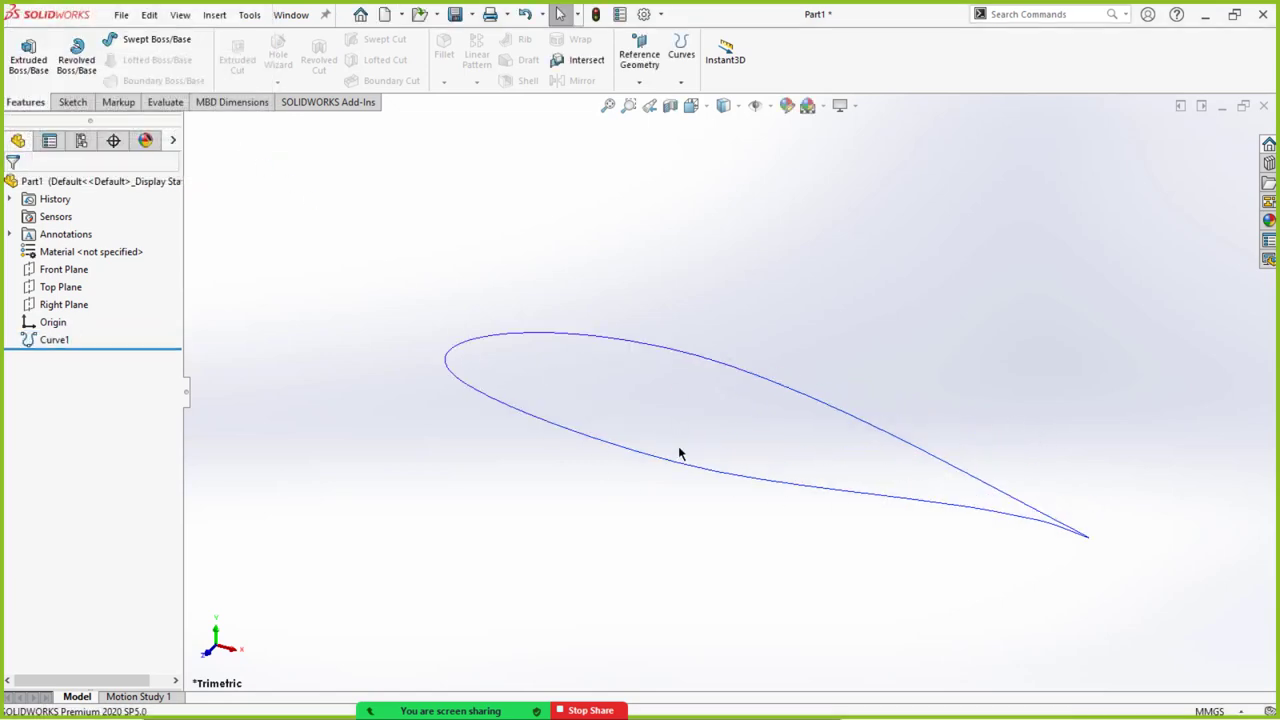
# Sketch on the Front Plane and convert Curve1 into a closed airfoil profile.
pyautogui.click(50, 270)
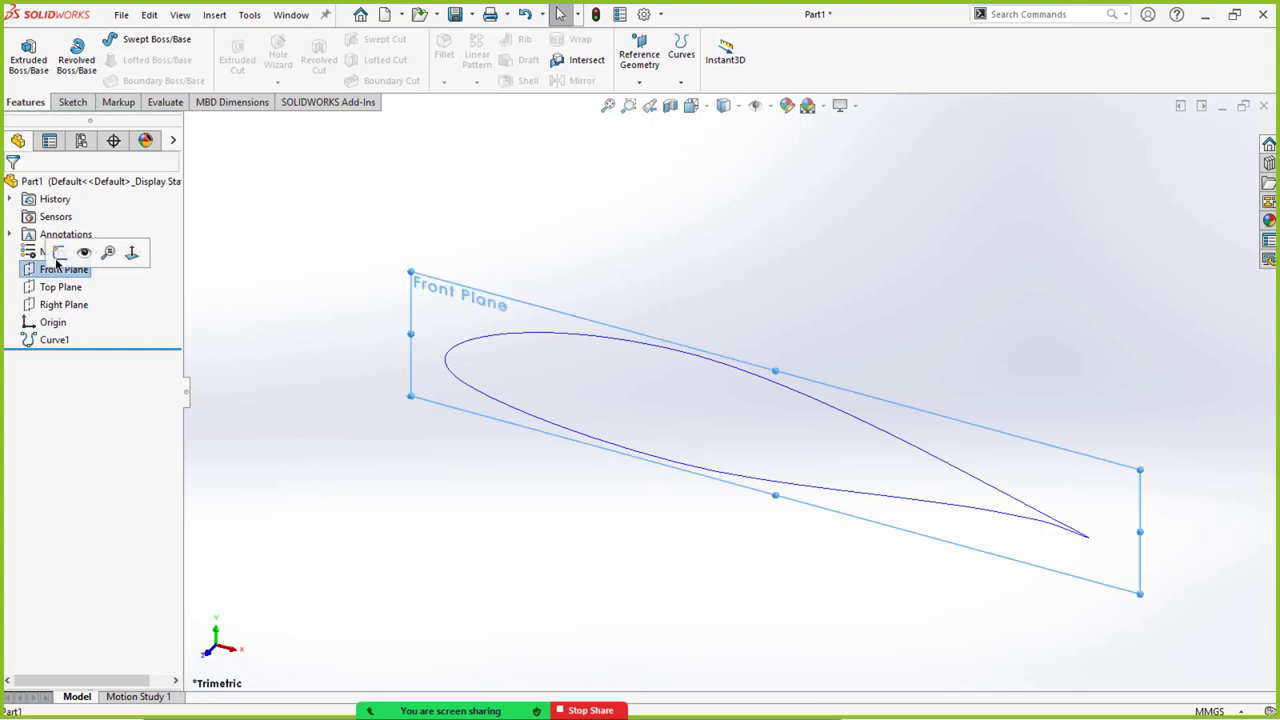
pyautogui.click(57, 251)
pyautogui.click(510, 361)
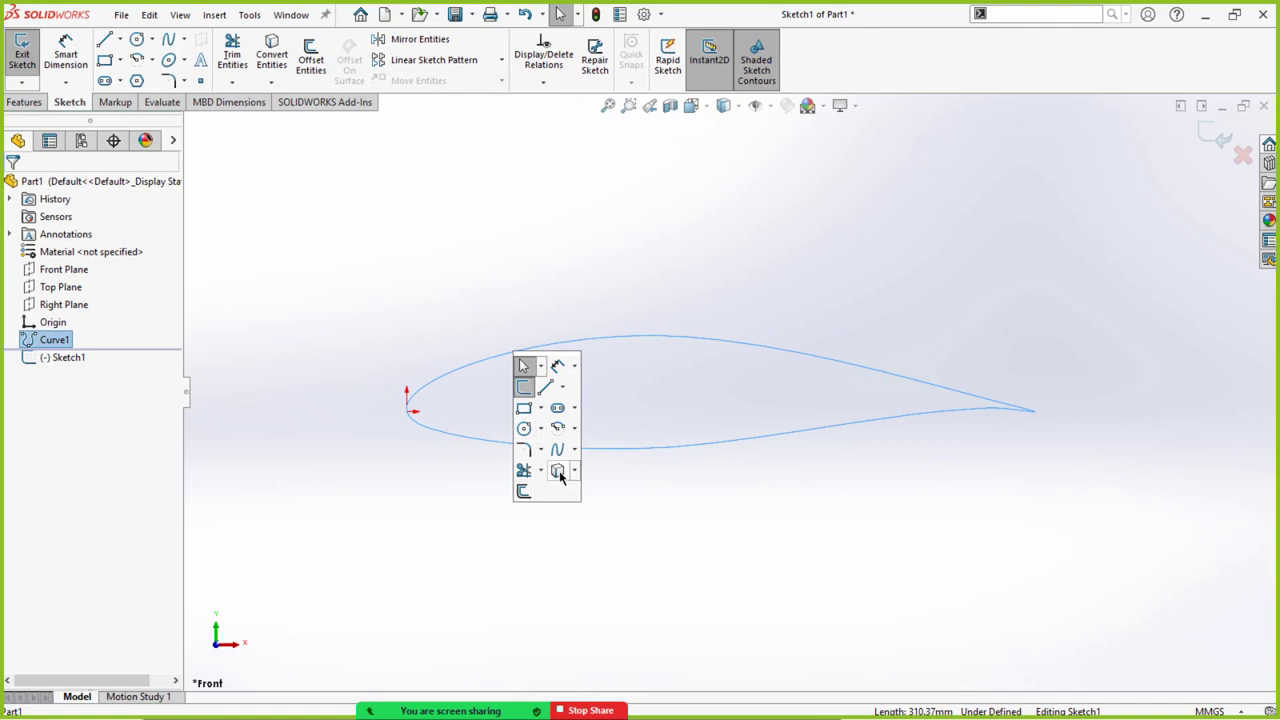
pyautogui.click(560, 472)
pyautogui.press('z')
pyautogui.press('z')
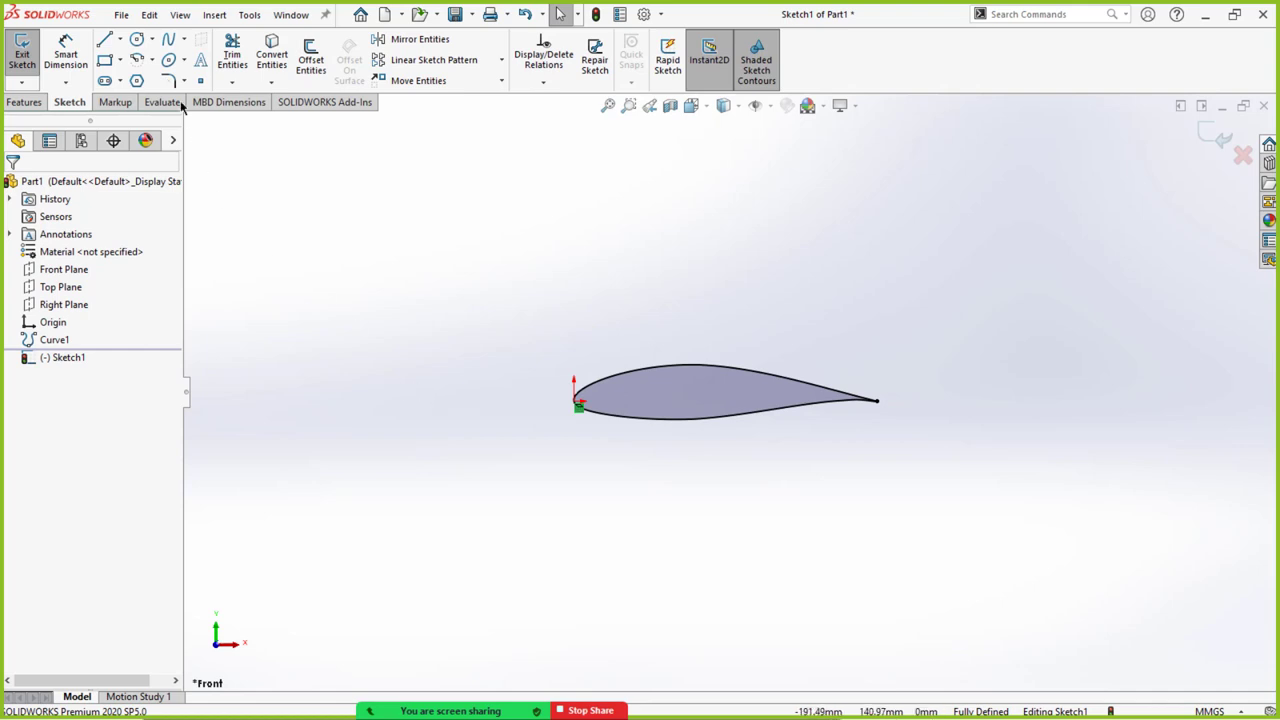
# Draw a large circle enclosing the airfoil, centred to its right.
pyautogui.click(137, 39)
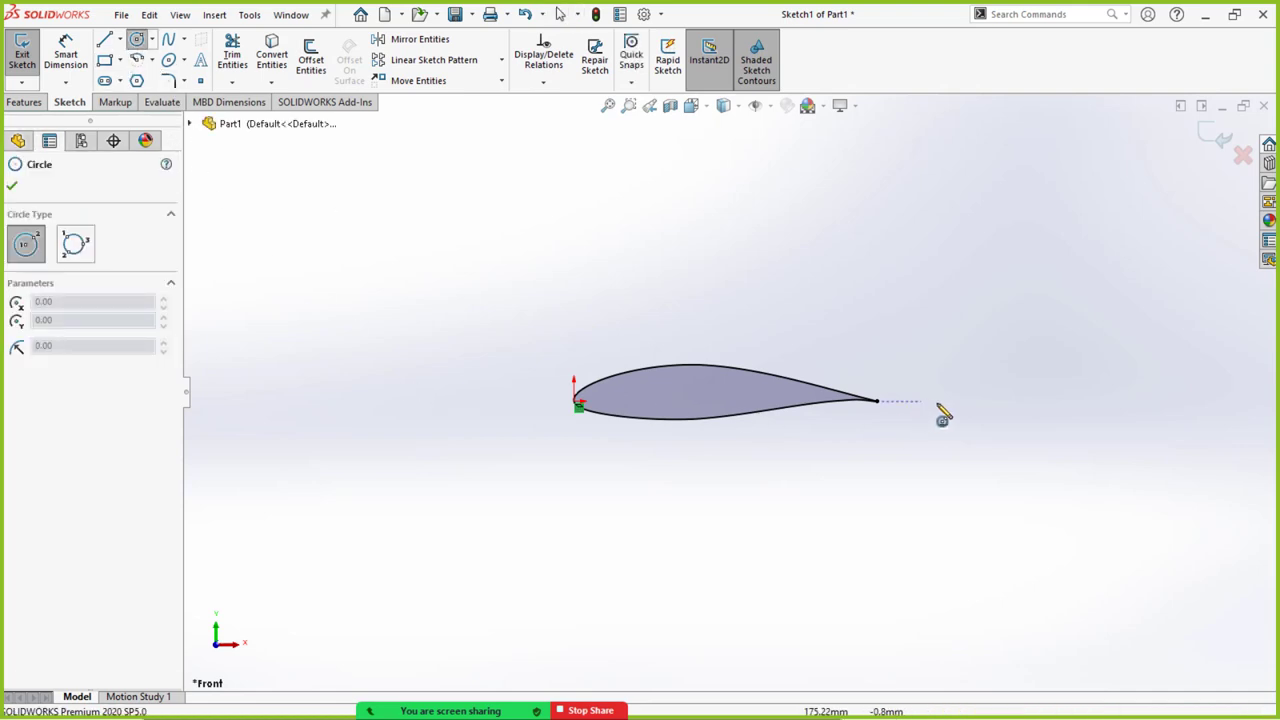
pyautogui.click(993, 401)
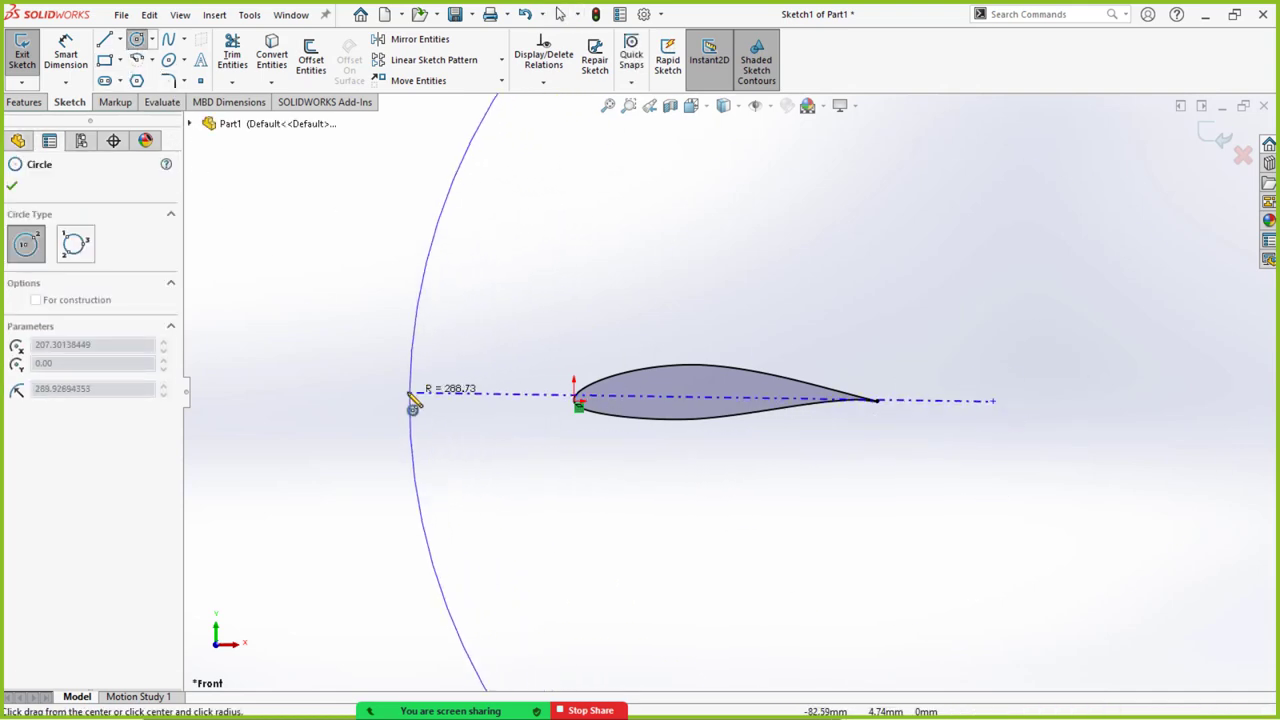
pyautogui.click(388, 412)
pyautogui.press('f')
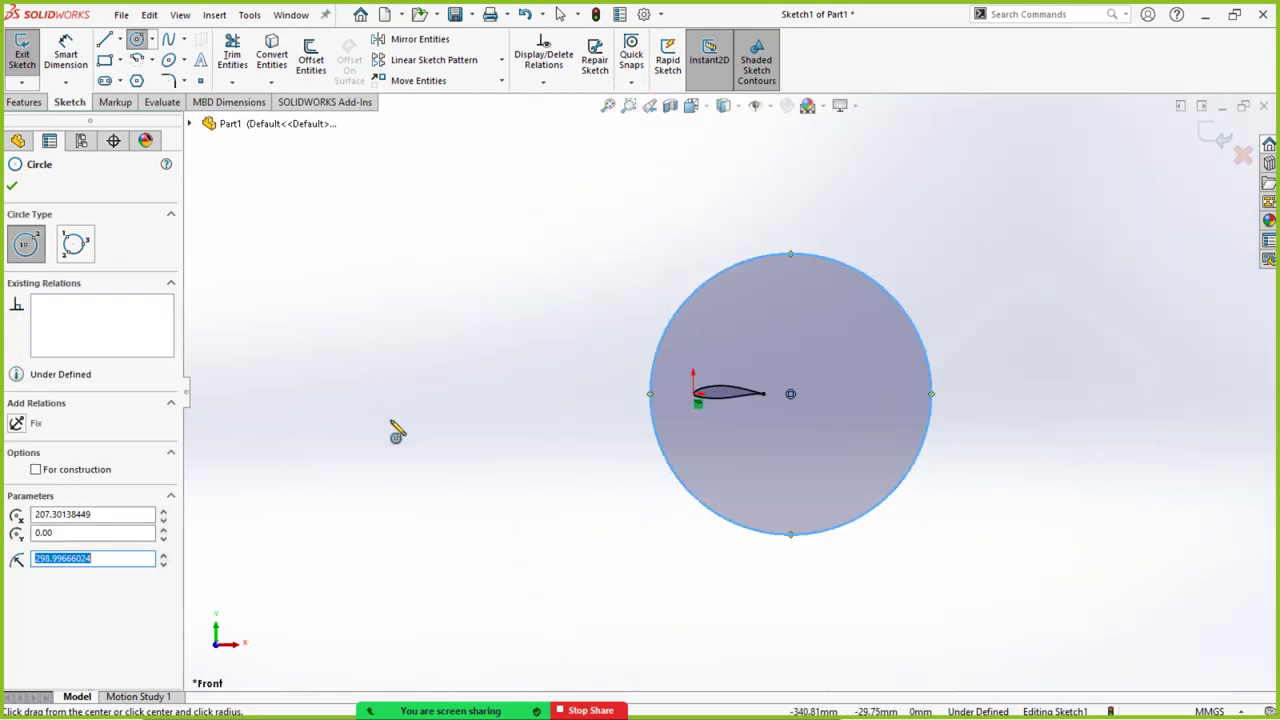
pyautogui.press('Escape')
# Draw lines from the circle's top quadrant right, down, and back to its bottom quadrant.
pyautogui.press('l')
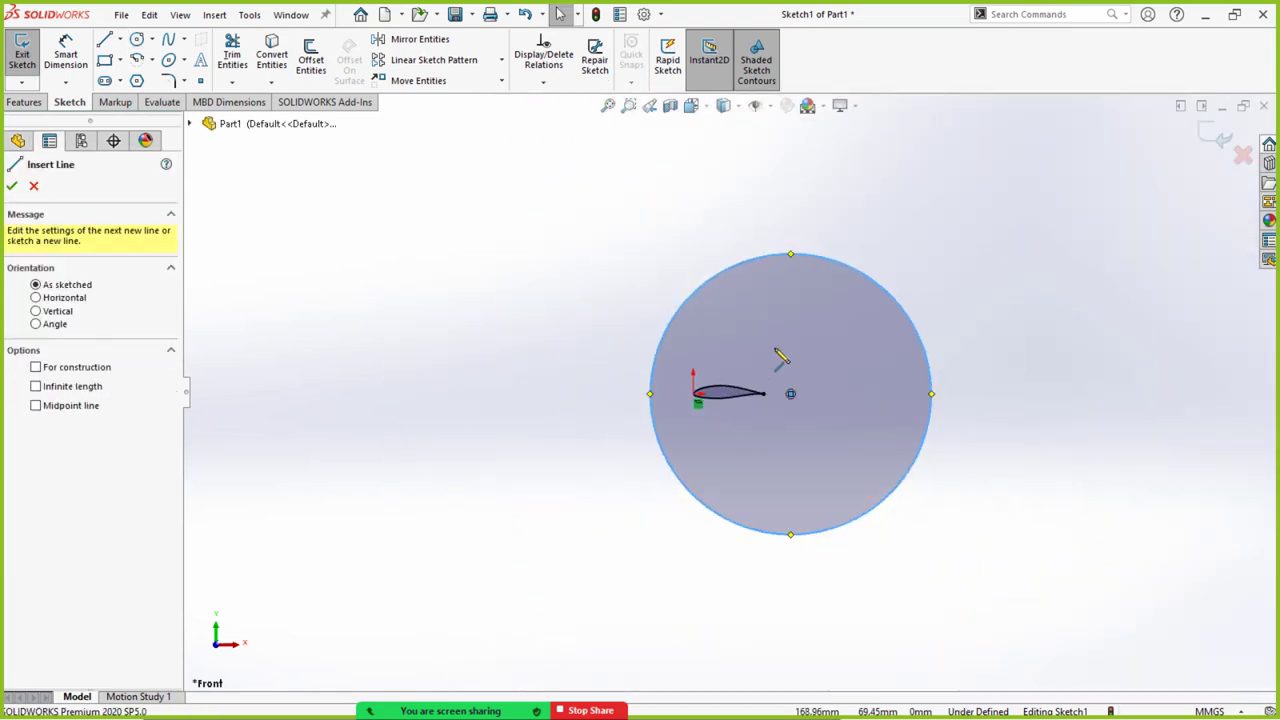
pyautogui.click(790, 256)
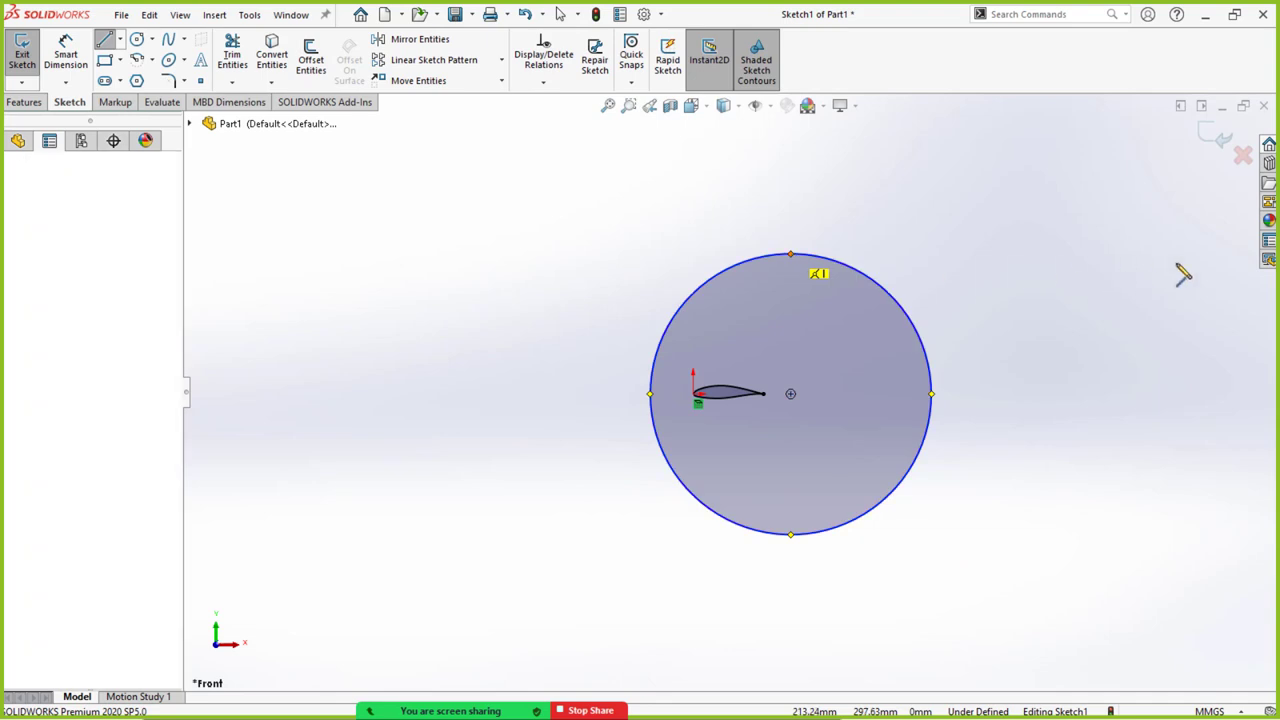
pyautogui.click(1181, 254)
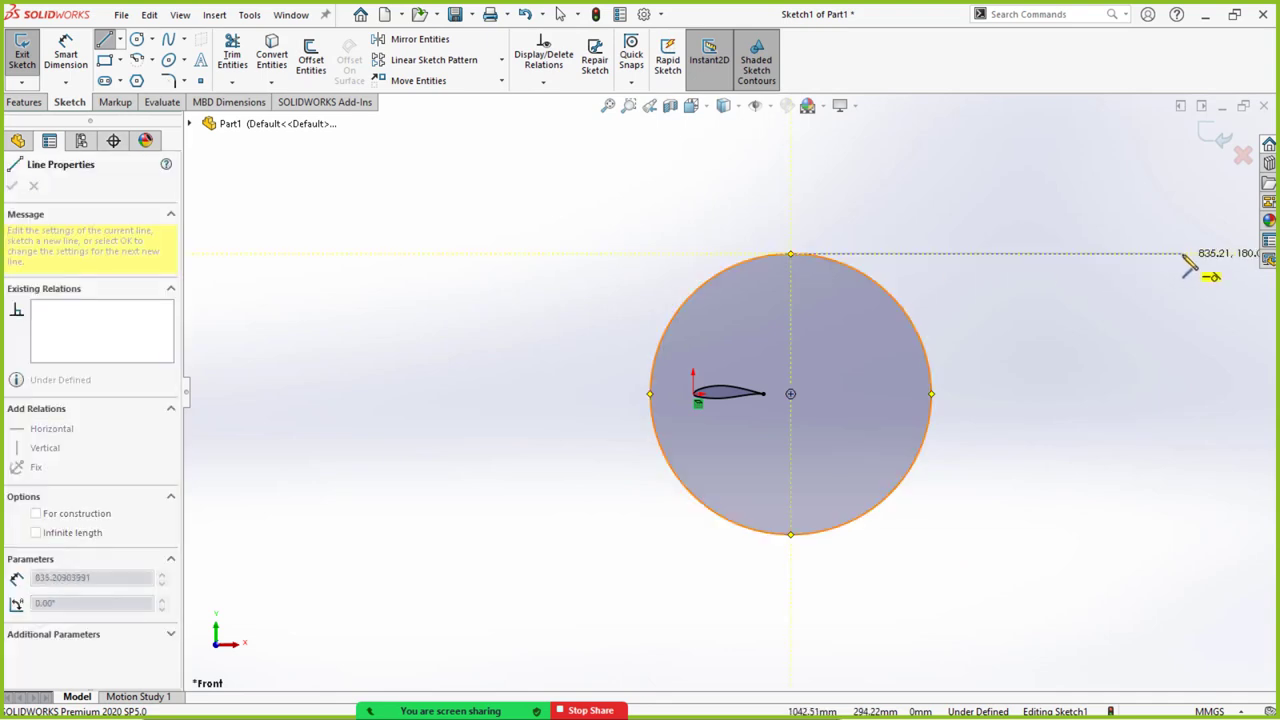
pyautogui.click(1181, 533)
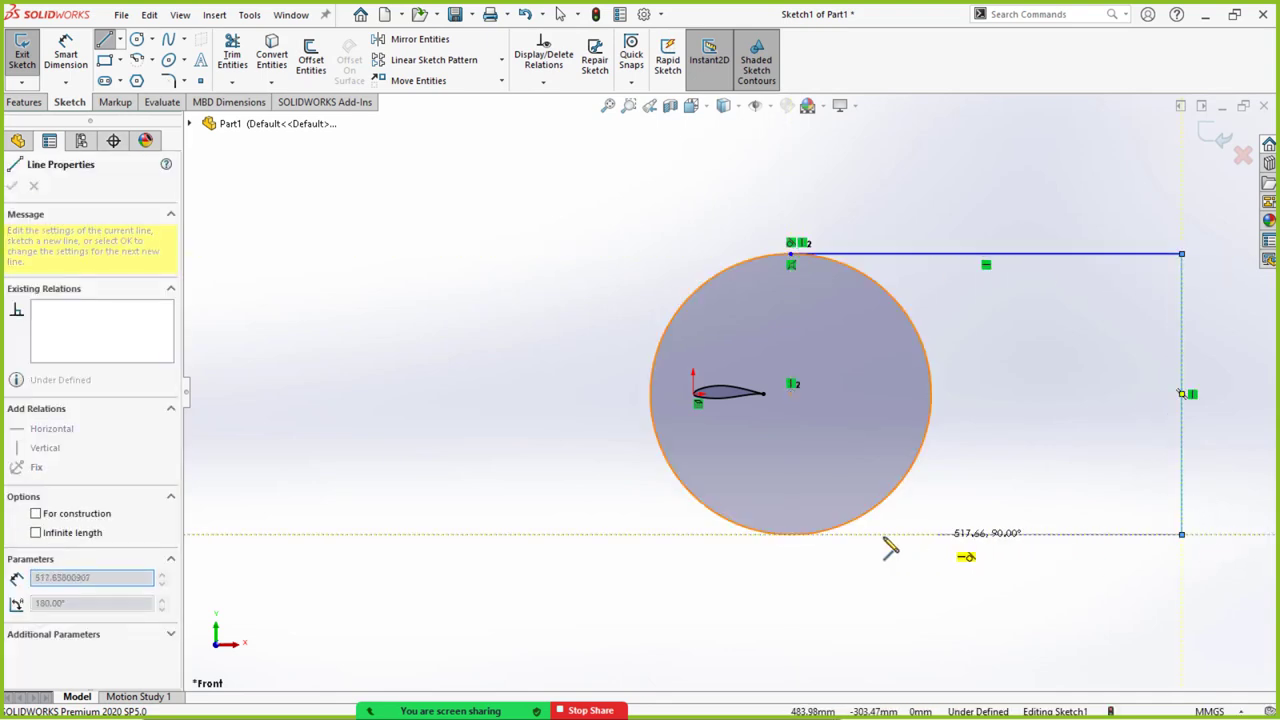
pyautogui.click(790, 534)
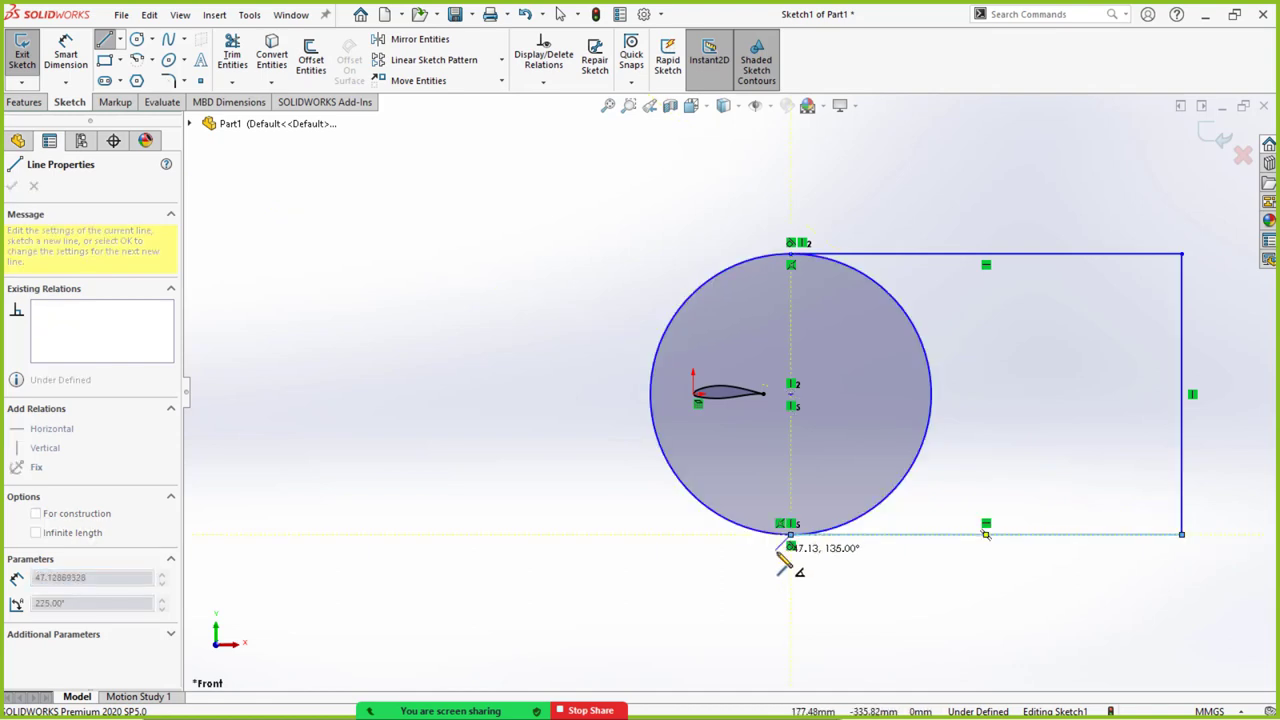
pyautogui.press('Escape')
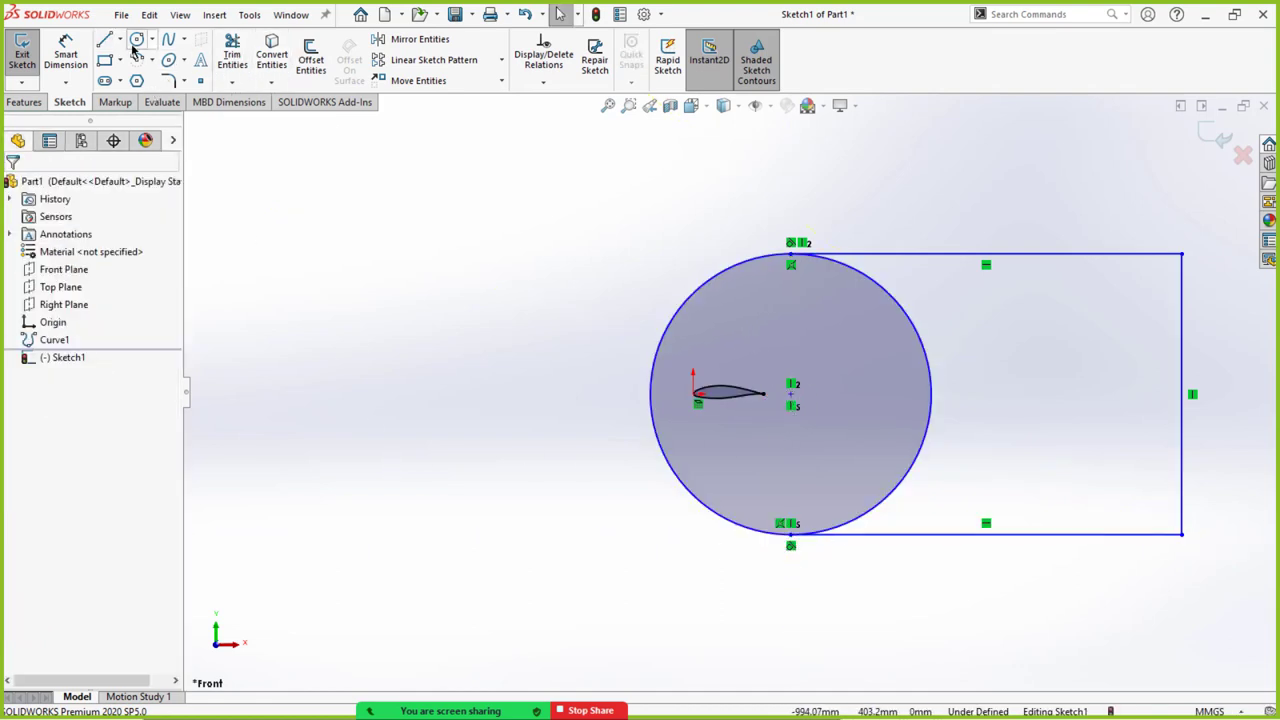
# Dimension the flow domain, keeping the 1560 mm length value.
pyautogui.click(65, 55)
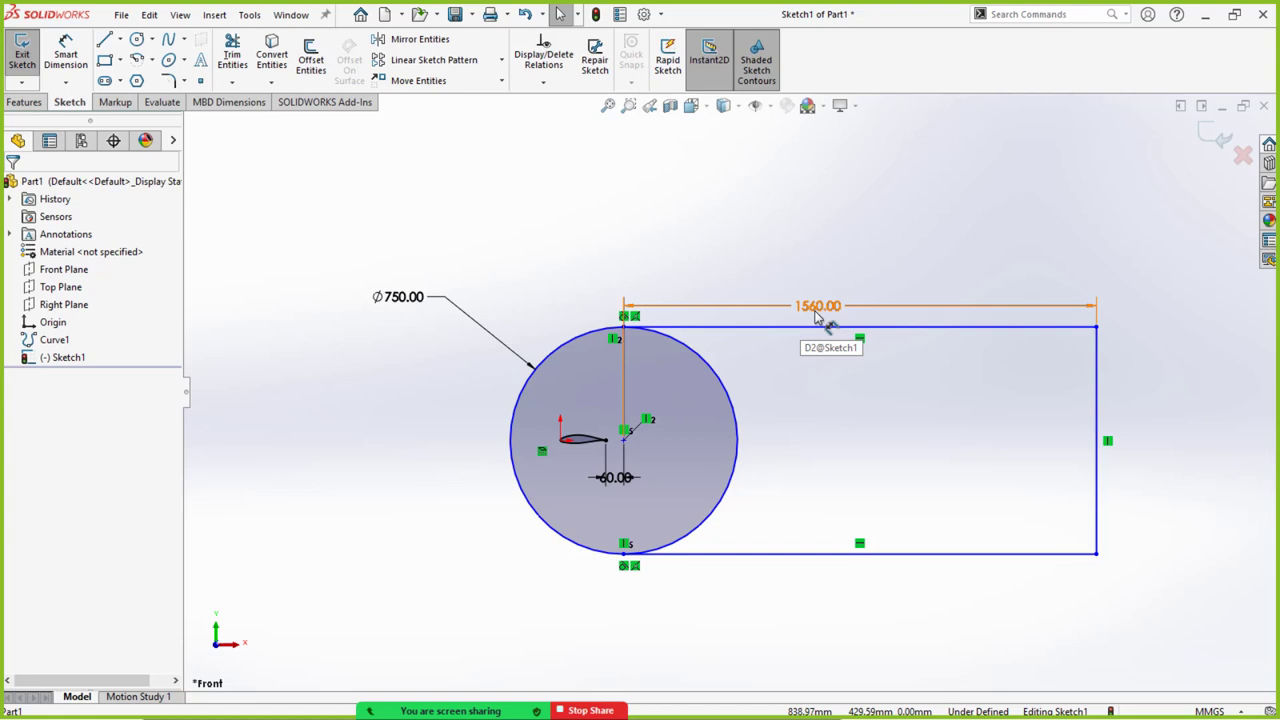
pyautogui.click(814, 308)
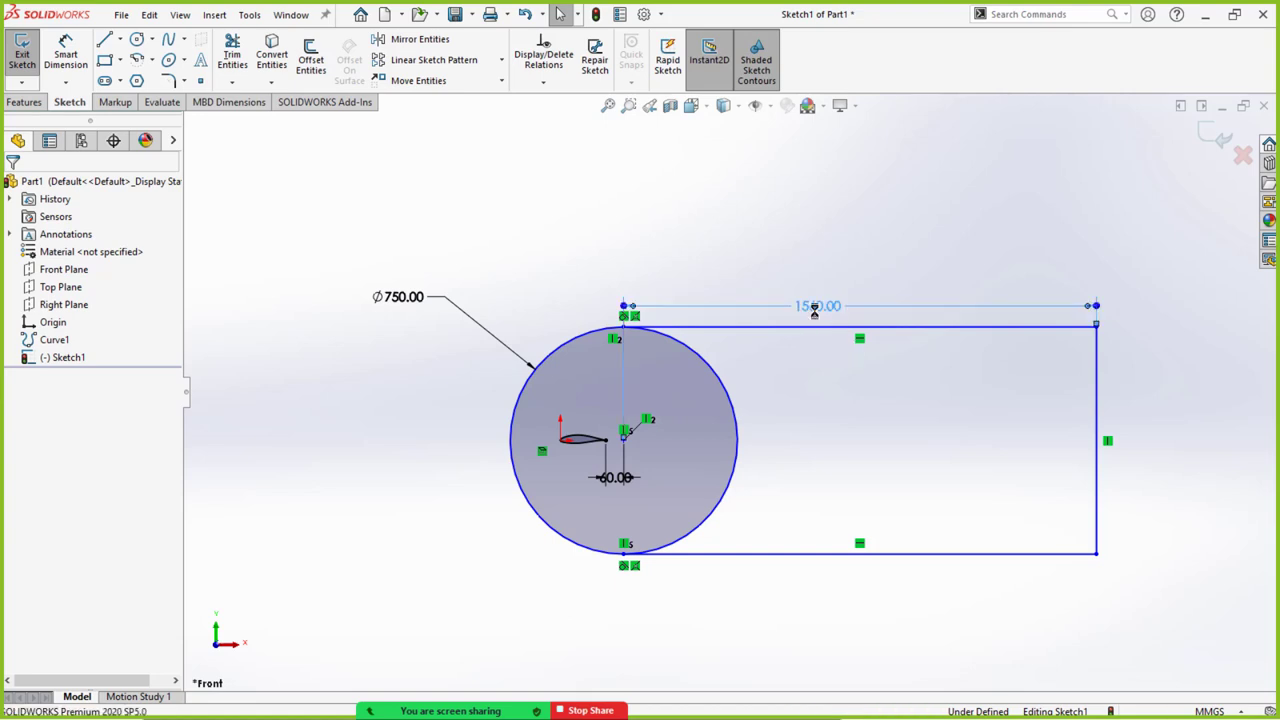
pyautogui.doubleClick(814, 309)
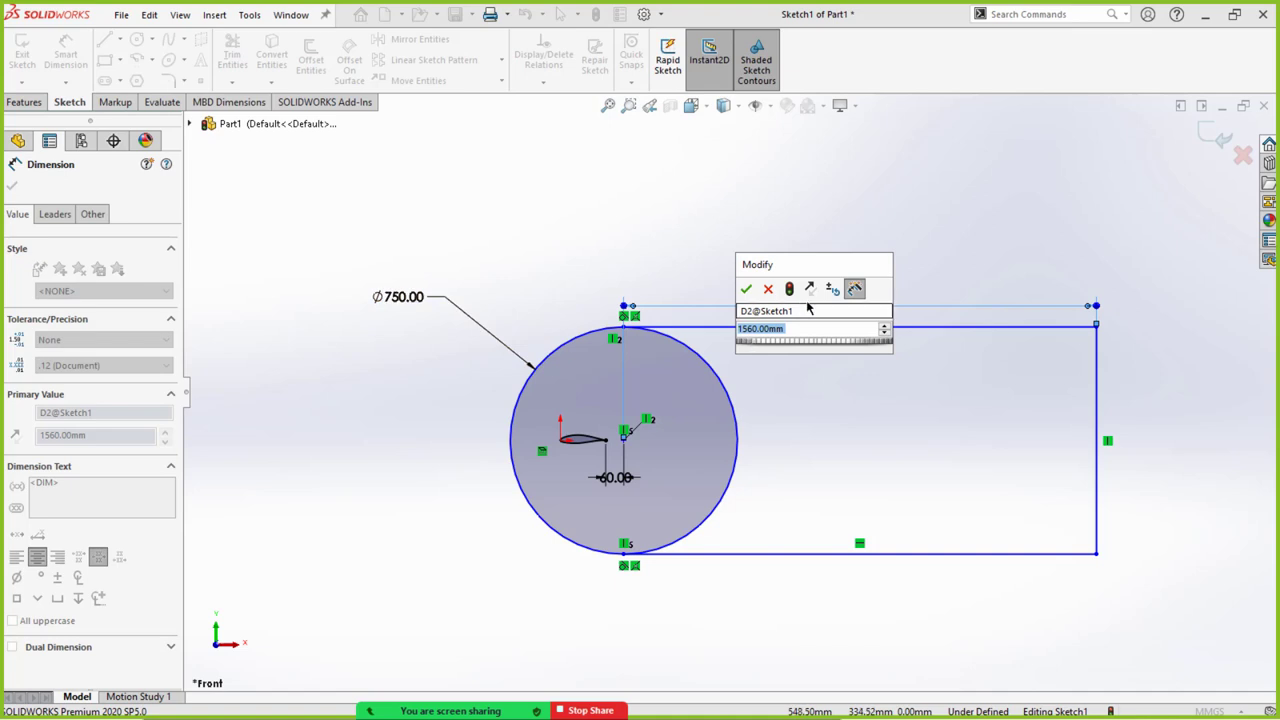
pyautogui.click(382, 455)
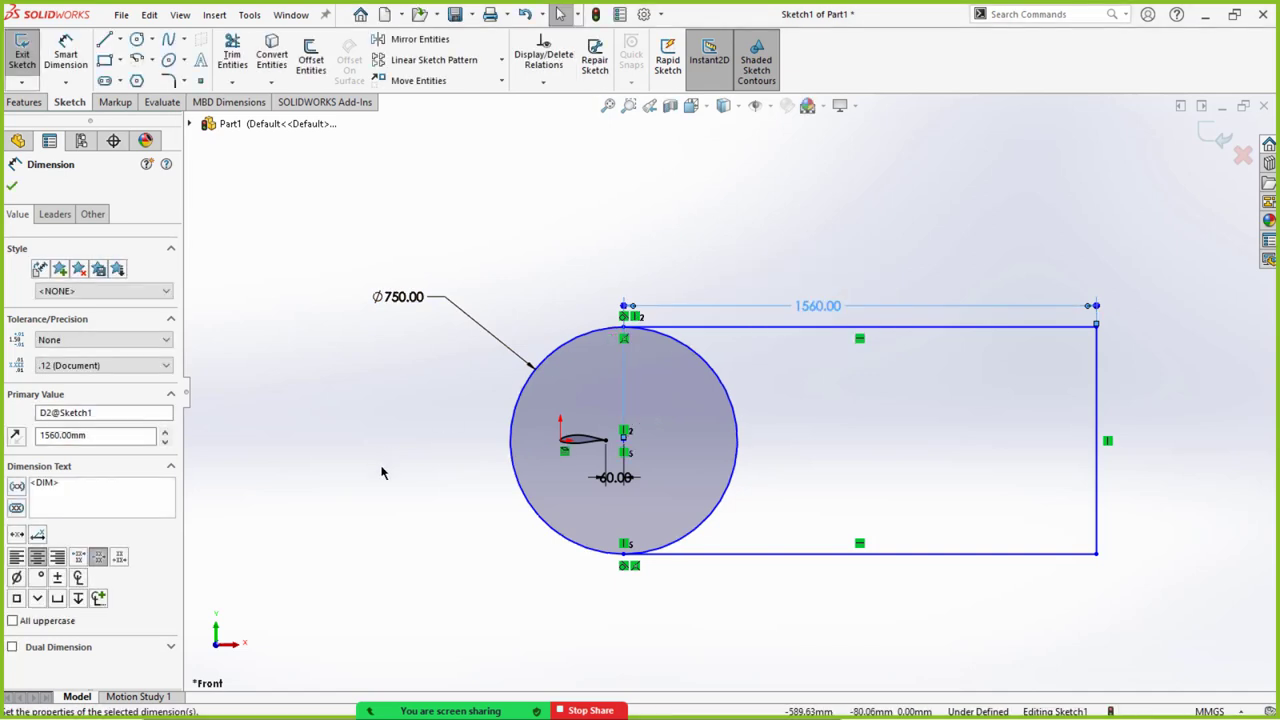
pyautogui.scroll(-1, 382, 473)
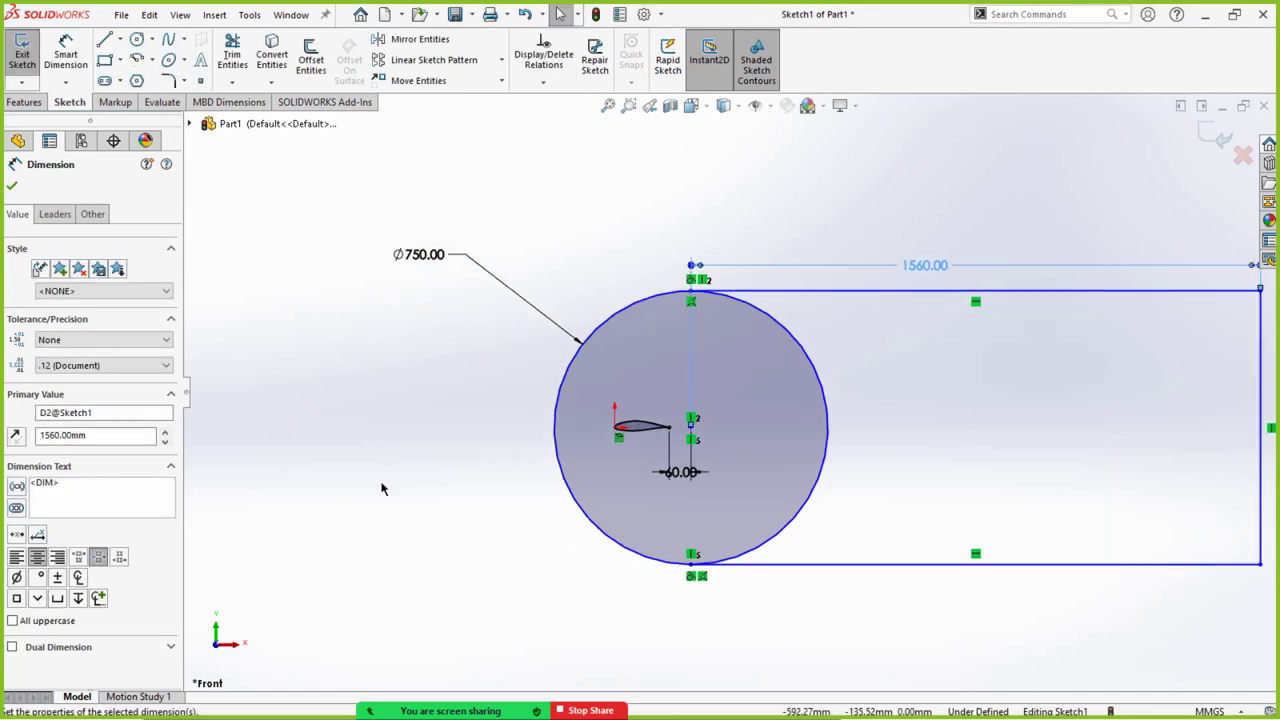
pyautogui.press('Escape')
# Delete the 60.00 offset dimension.
pyautogui.click(673, 477)
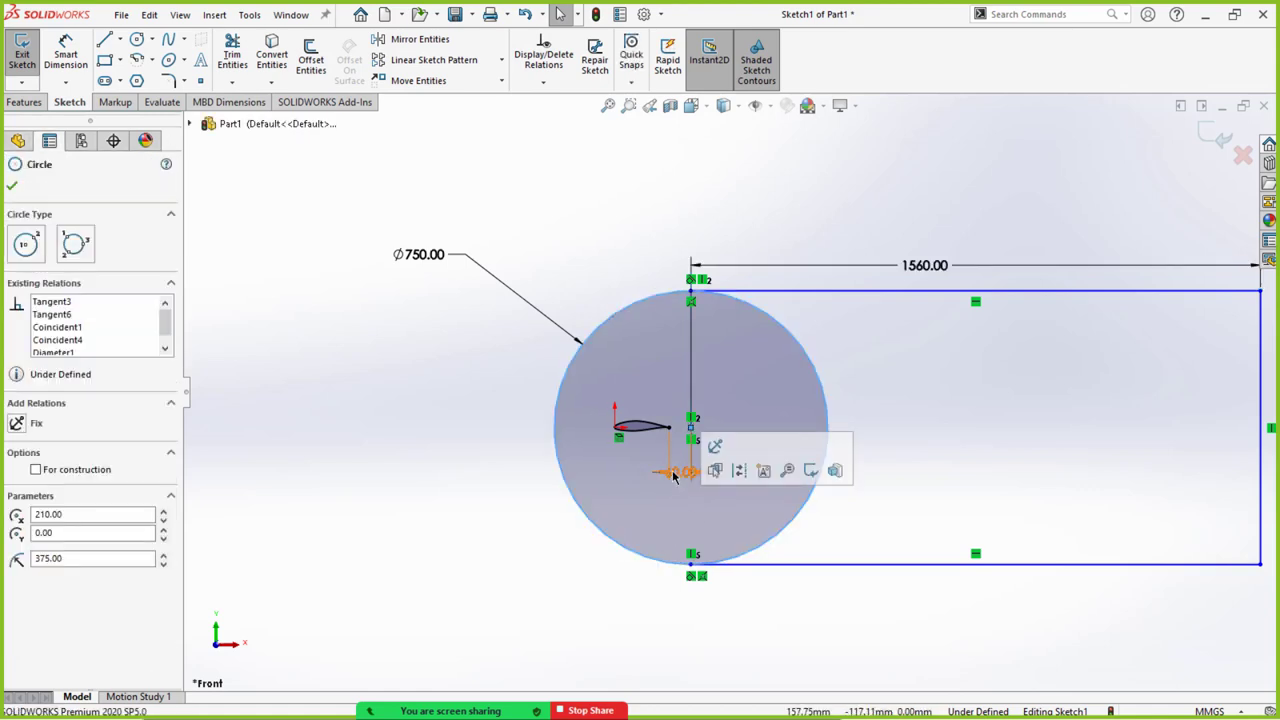
pyautogui.click(676, 474)
pyautogui.rightClick(675, 480)
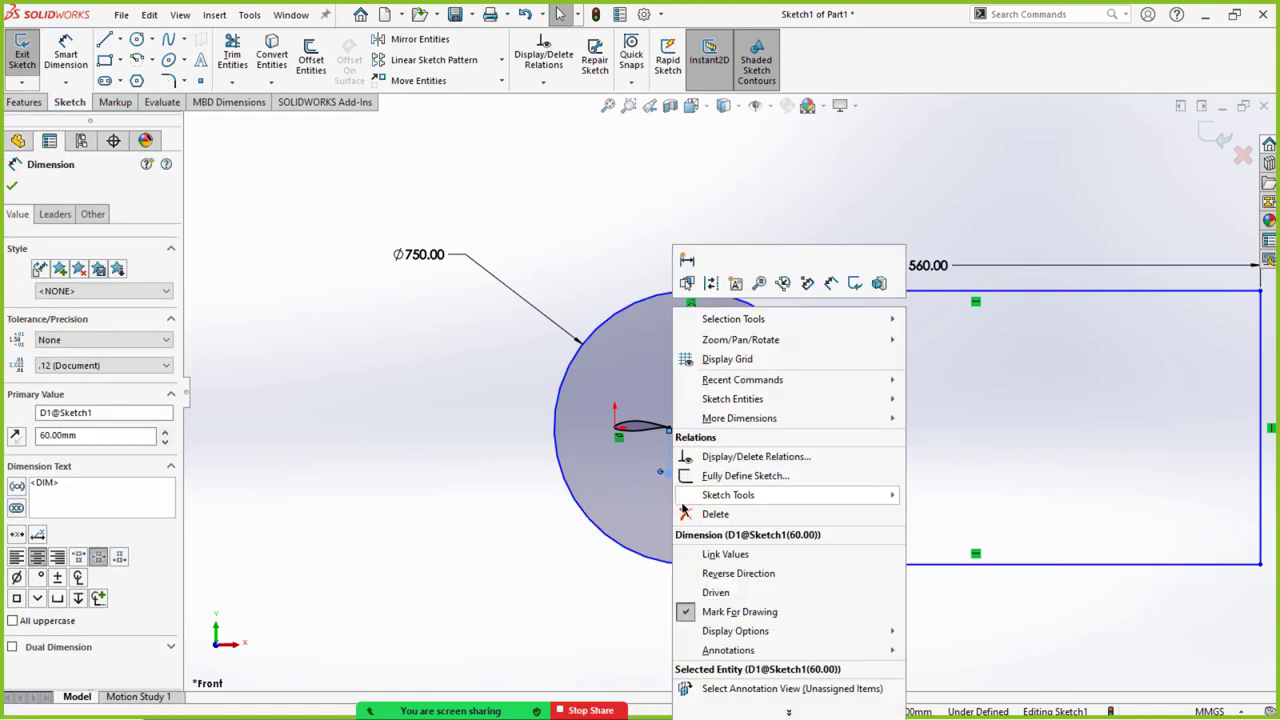
pyautogui.moveTo(681, 505)
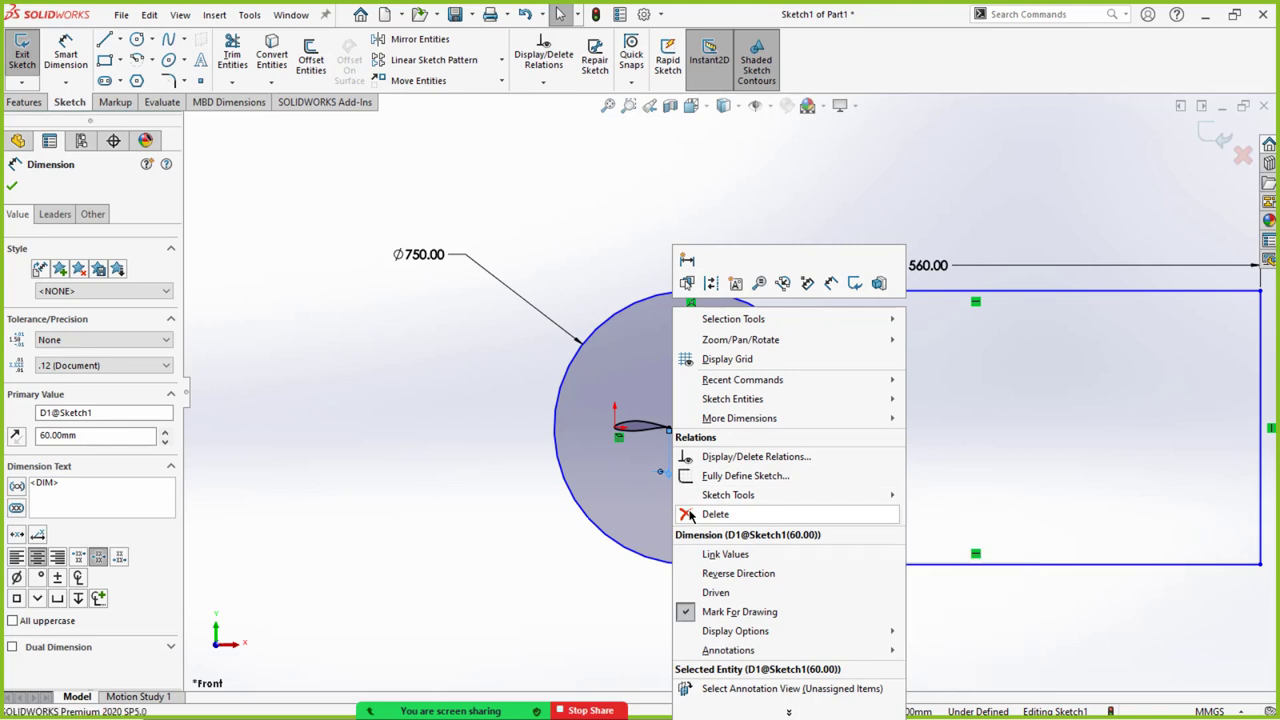
pyautogui.click(690, 514)
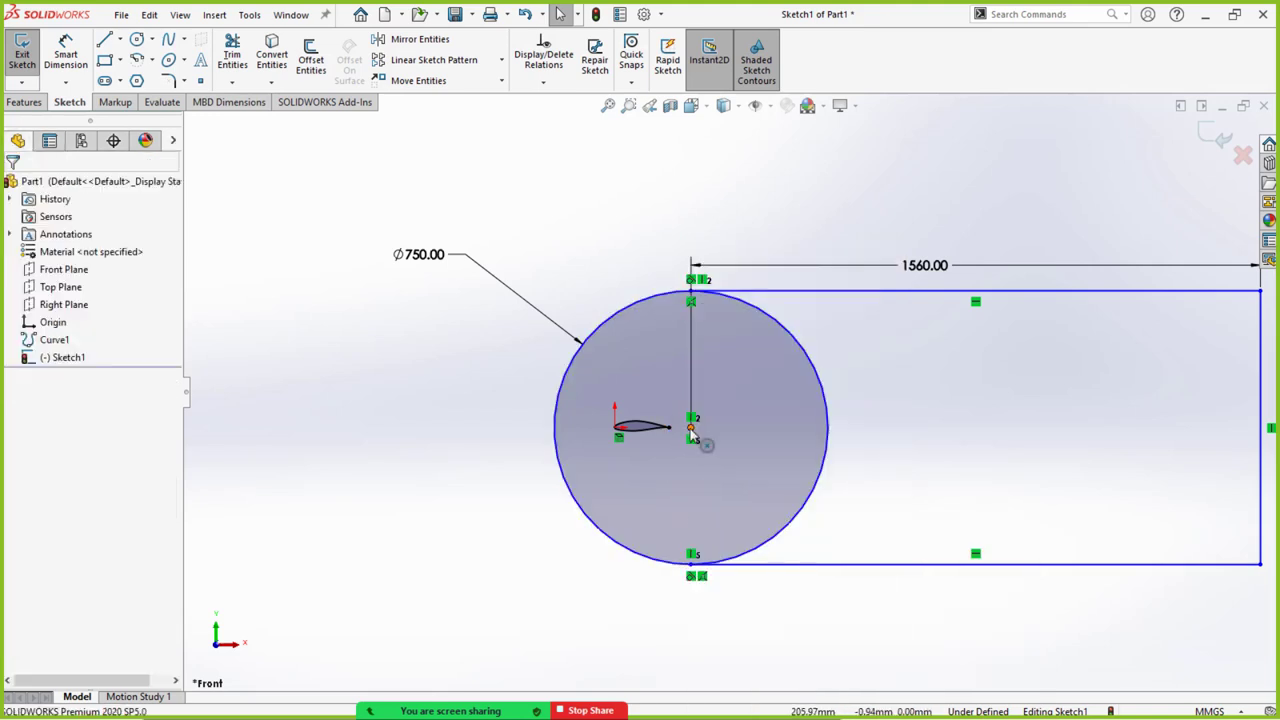
# Shift the circle centre left and align the sketch point horizontally with the origin.
pyautogui.moveTo(690, 429); pyautogui.dragTo(636, 428)
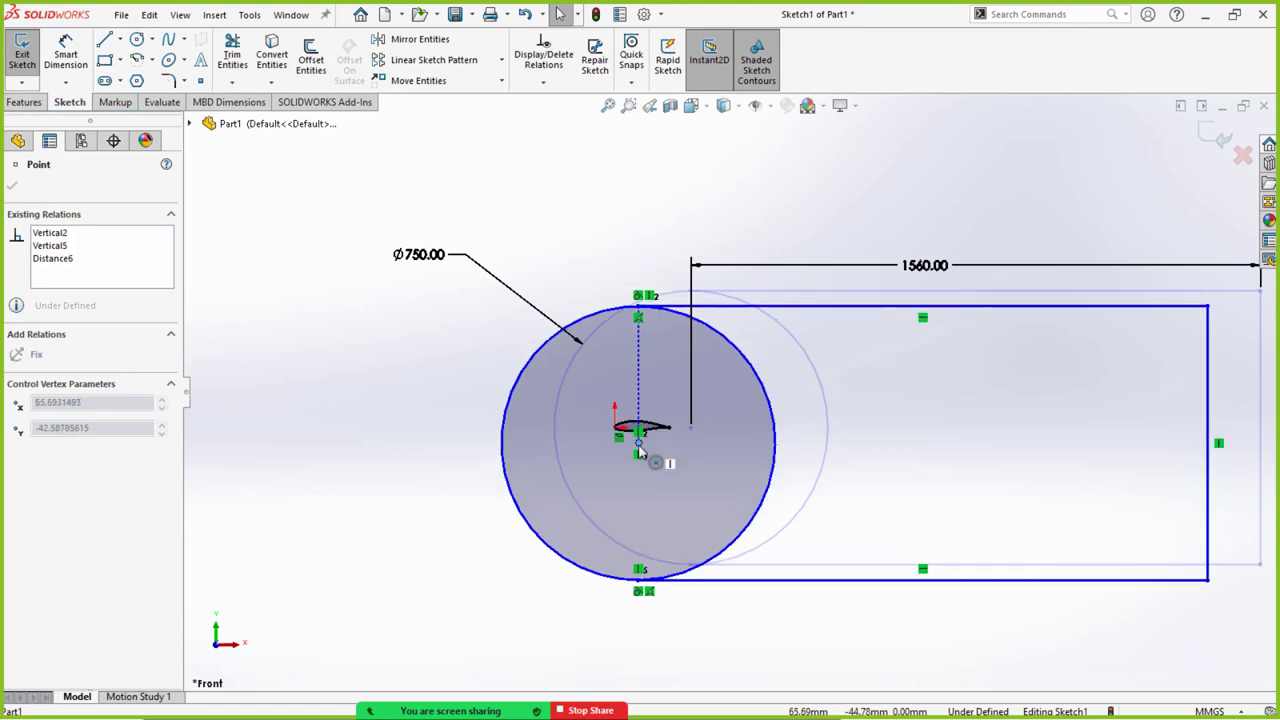
pyautogui.scroll(-5, 630, 428)
pyautogui.scroll(-1, 626, 421)
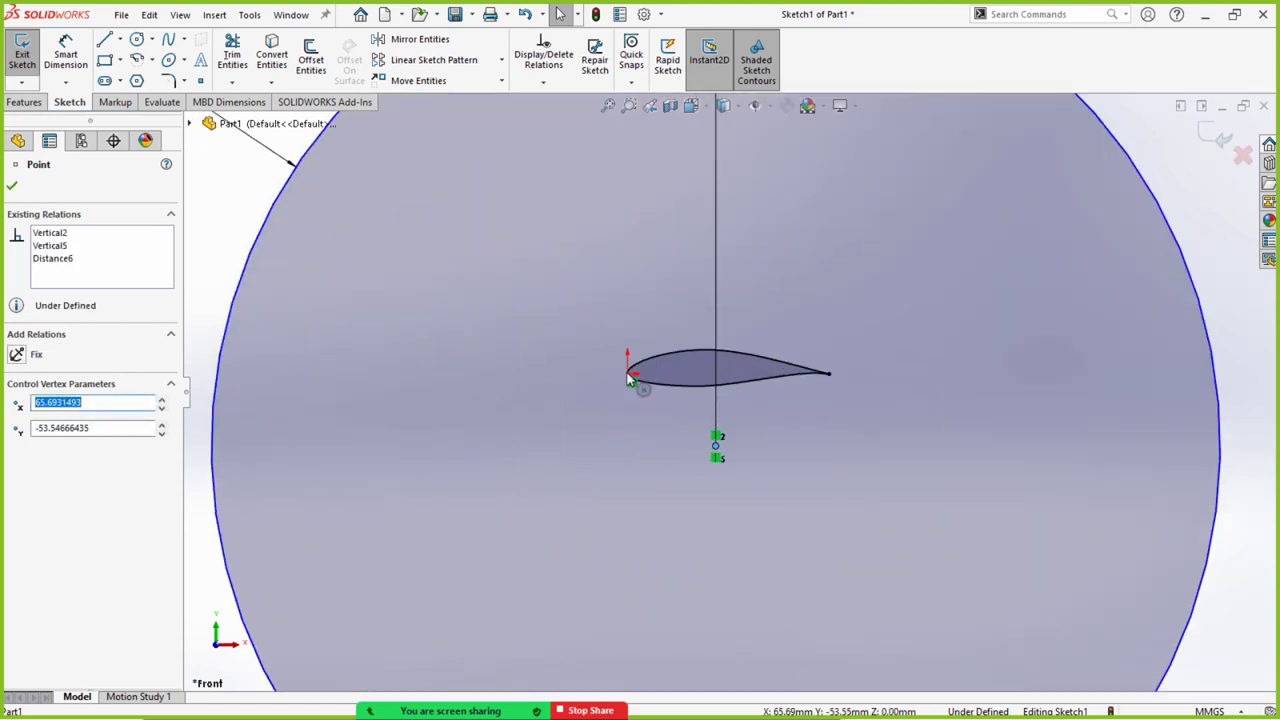
pyautogui.click(717, 447)
pyautogui.keyDown('ctrl'); pyautogui.click(718, 449); pyautogui.keyUp('ctrl')
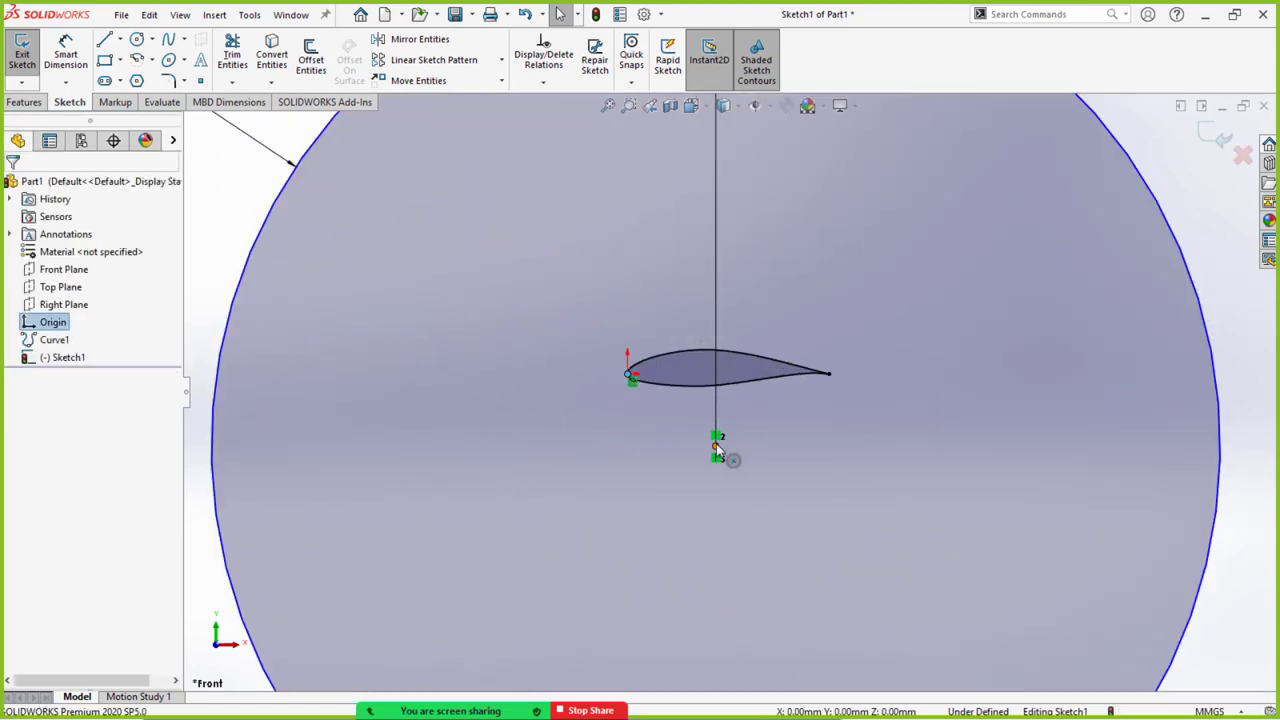
pyautogui.click(763, 377)
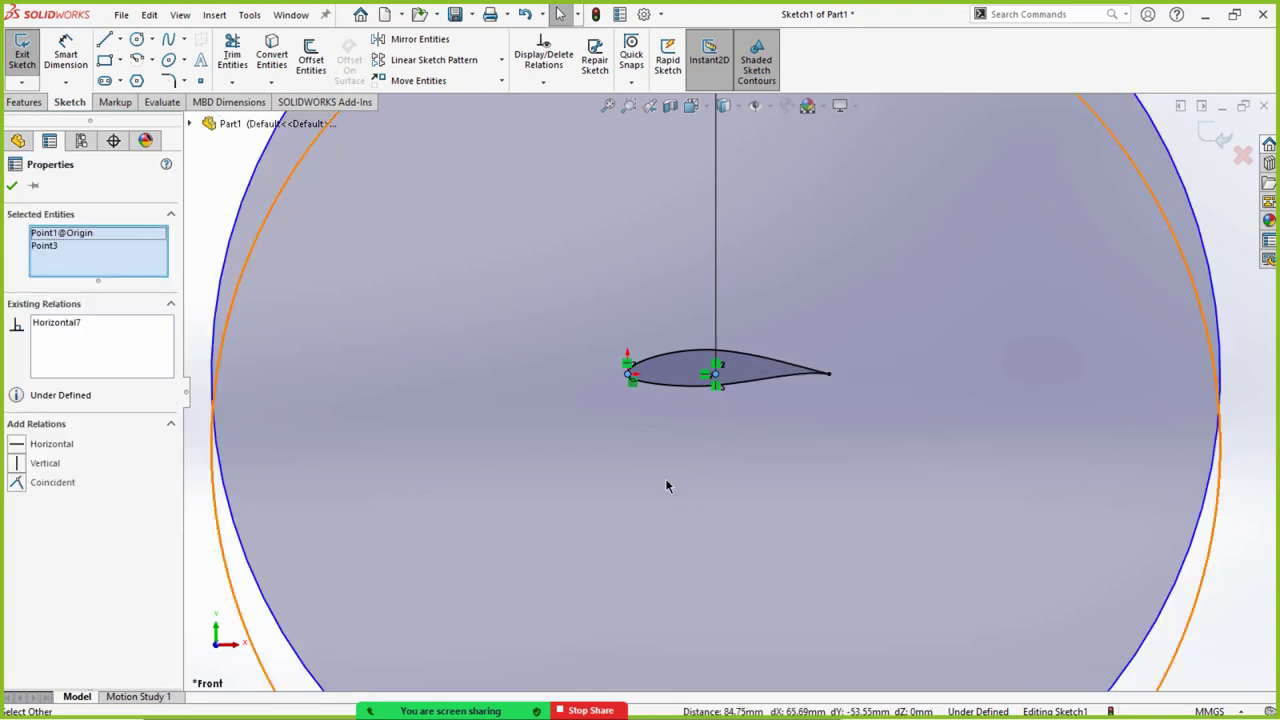
pyautogui.moveTo(716, 380); pyautogui.dragTo(705, 374)
pyautogui.press('z')
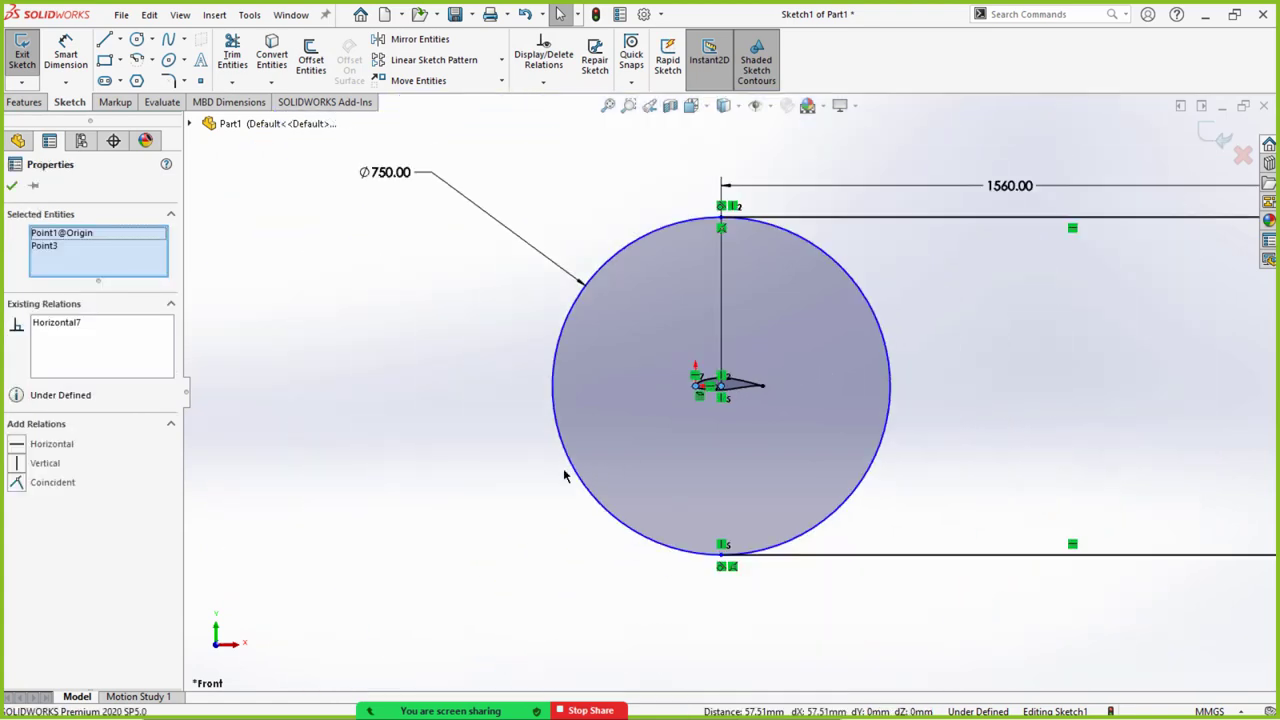
pyautogui.click(459, 469)
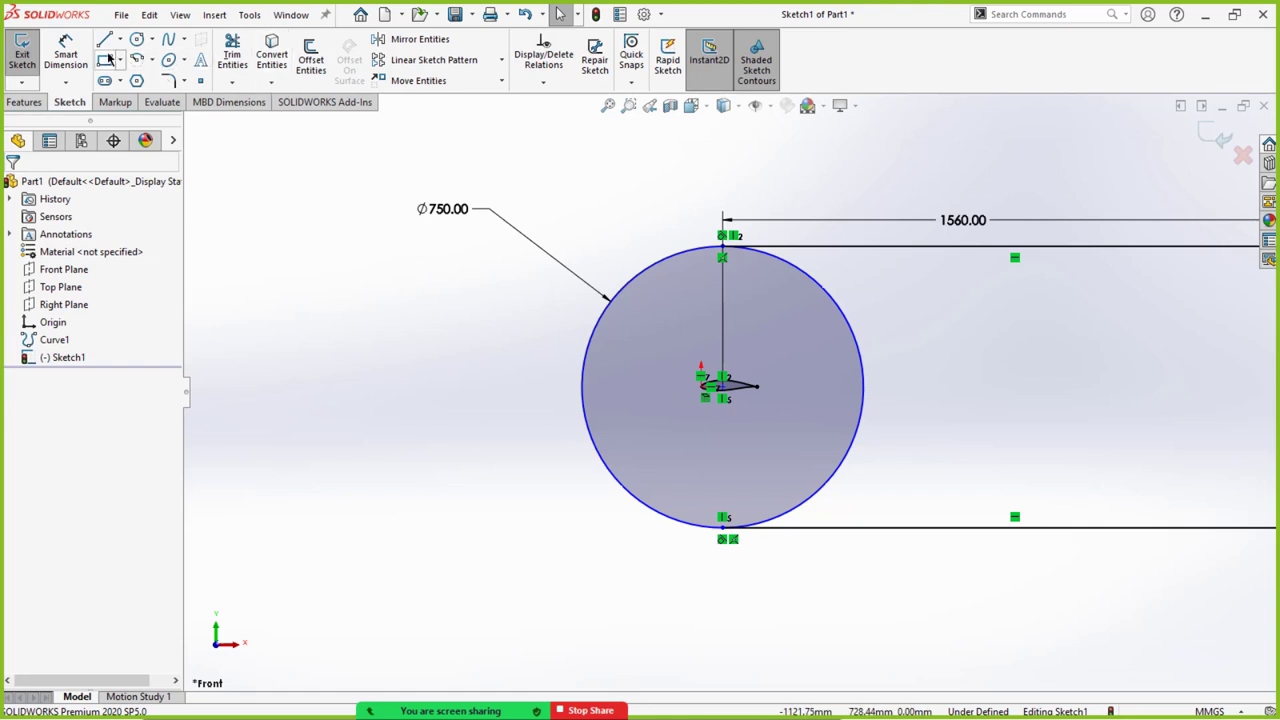
# Dimension the airfoil's mid point to its leading-edge point at 60 mm horizontally.
pyautogui.click(66, 55)
pyautogui.scroll(-3, 849, 405)
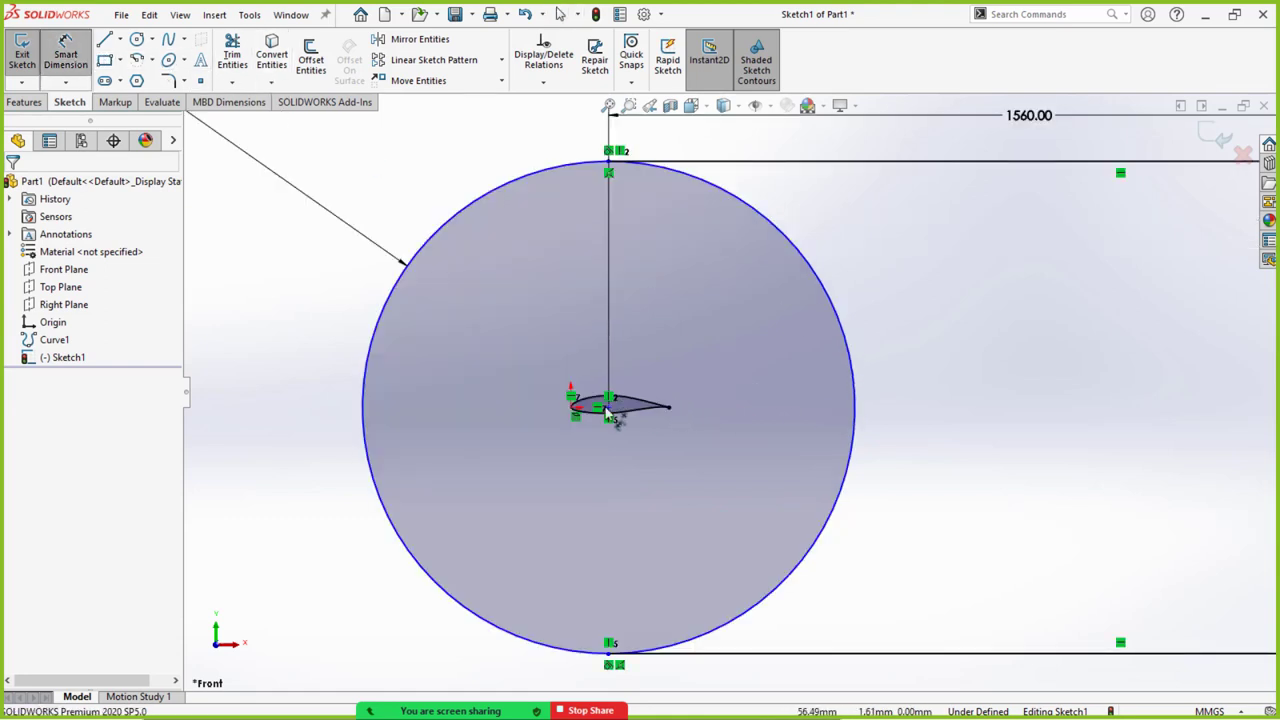
pyautogui.click(608, 408)
pyautogui.click(572, 407)
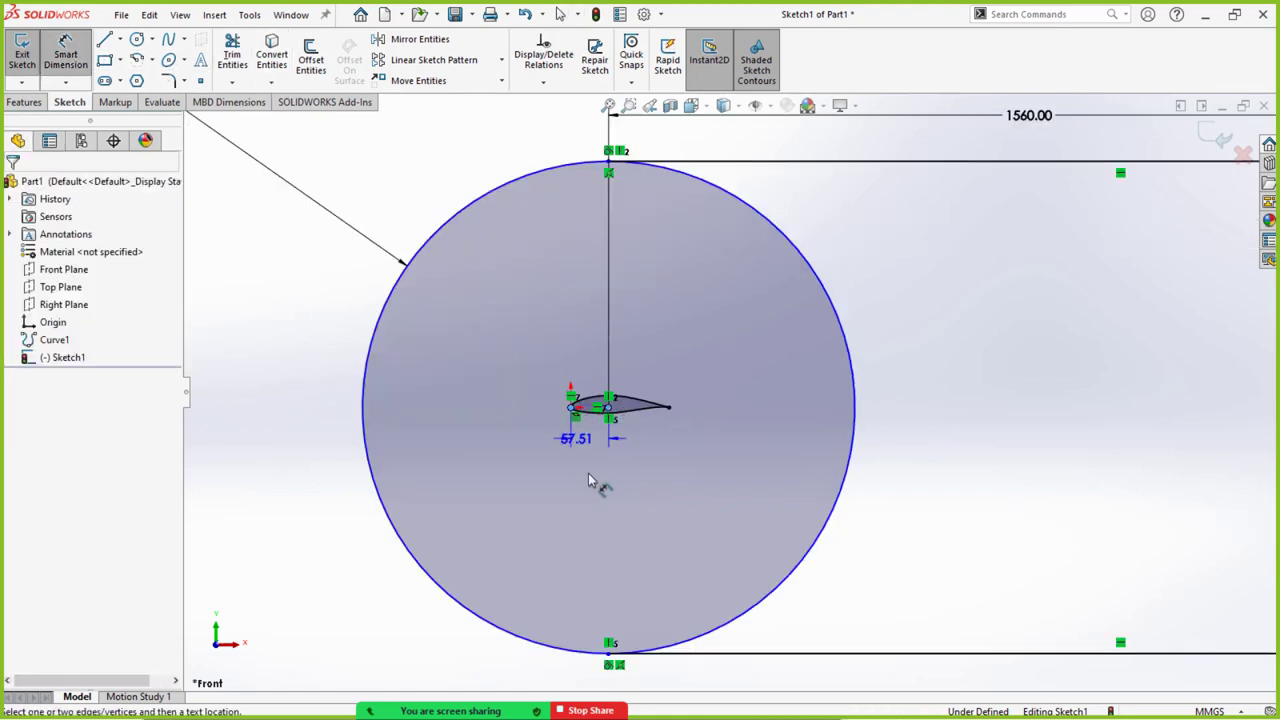
pyautogui.click(596, 490)
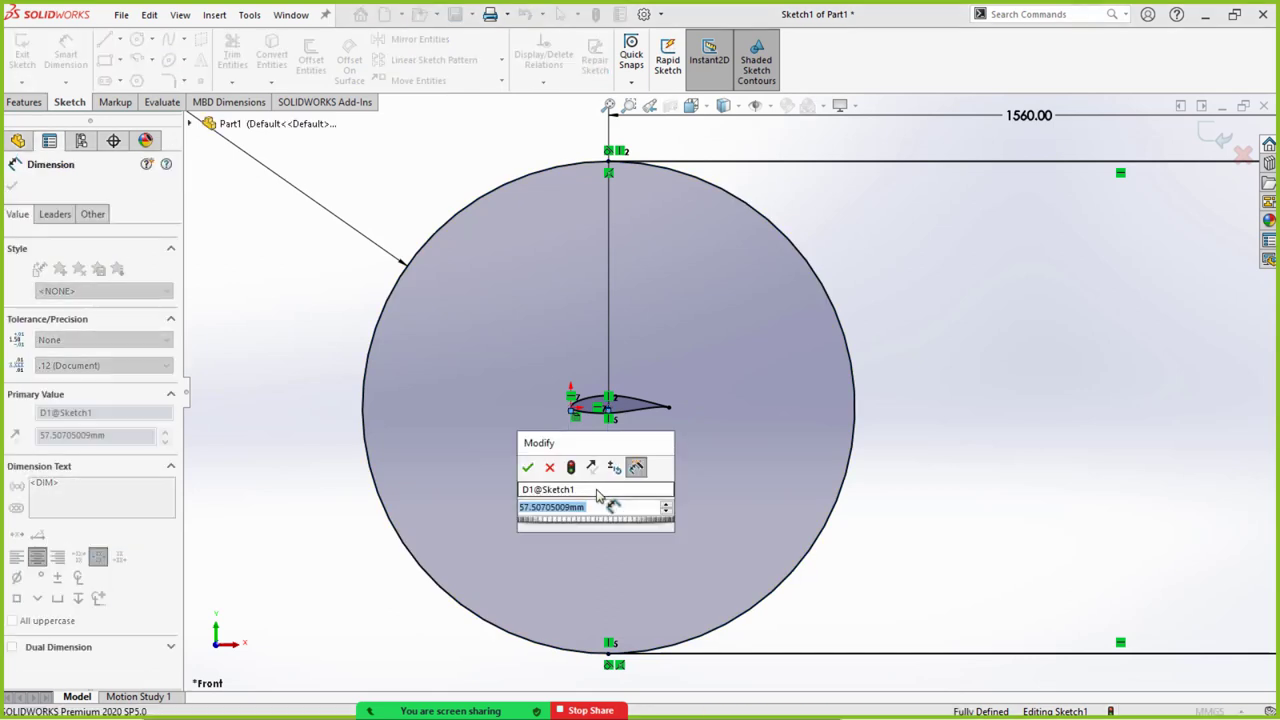
pyautogui.write('60')
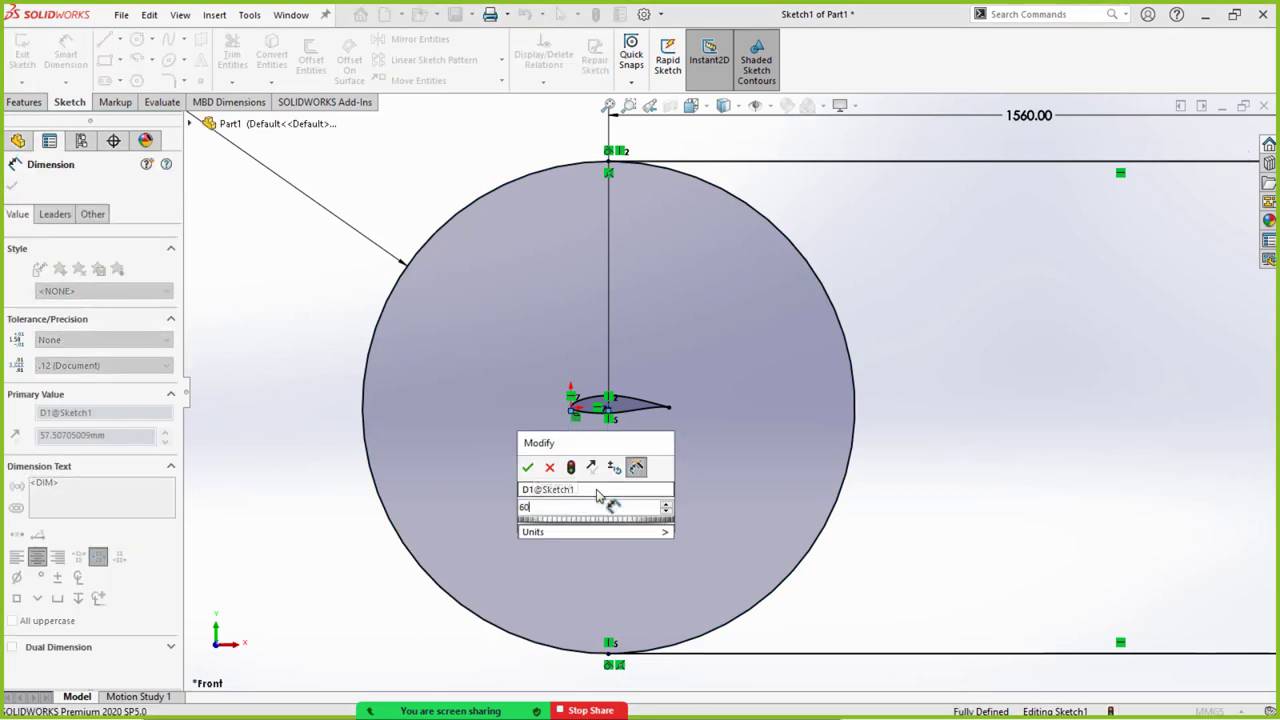
pyautogui.press('Return')
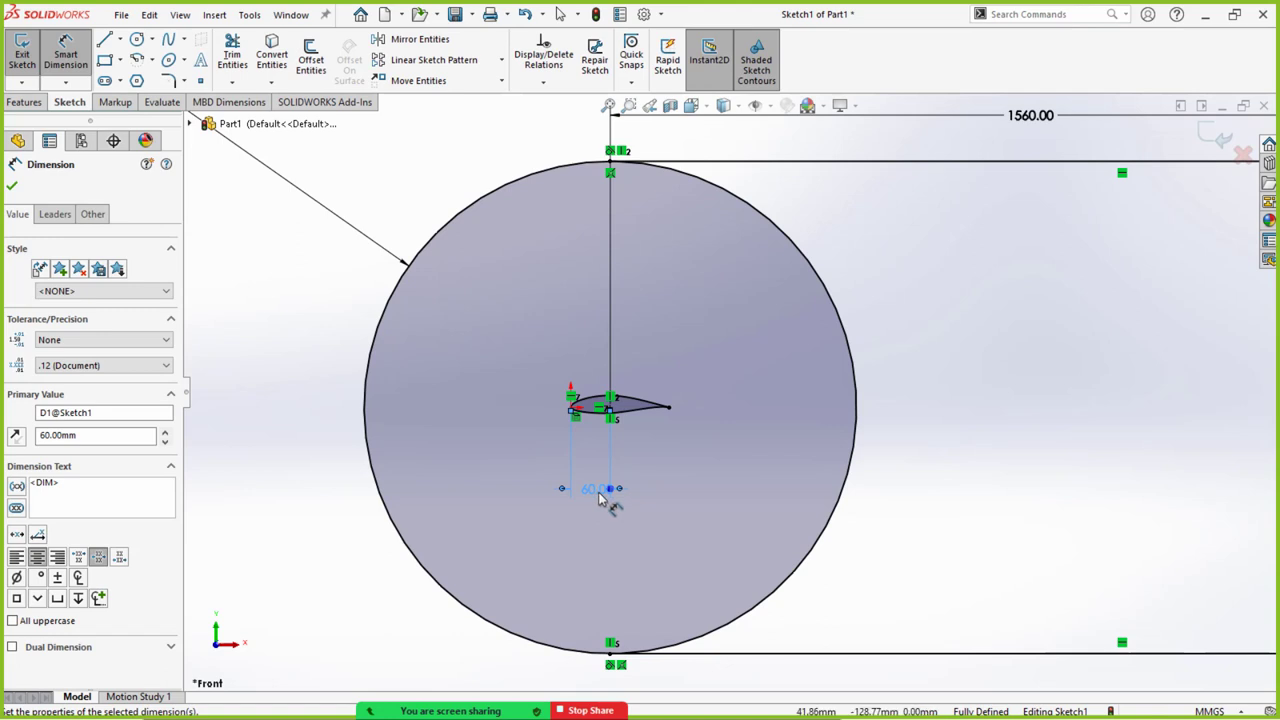
pyautogui.scroll(-3, 611, 426)
pyautogui.scroll(3, 618, 452)
pyautogui.scroll(4, 620, 455)
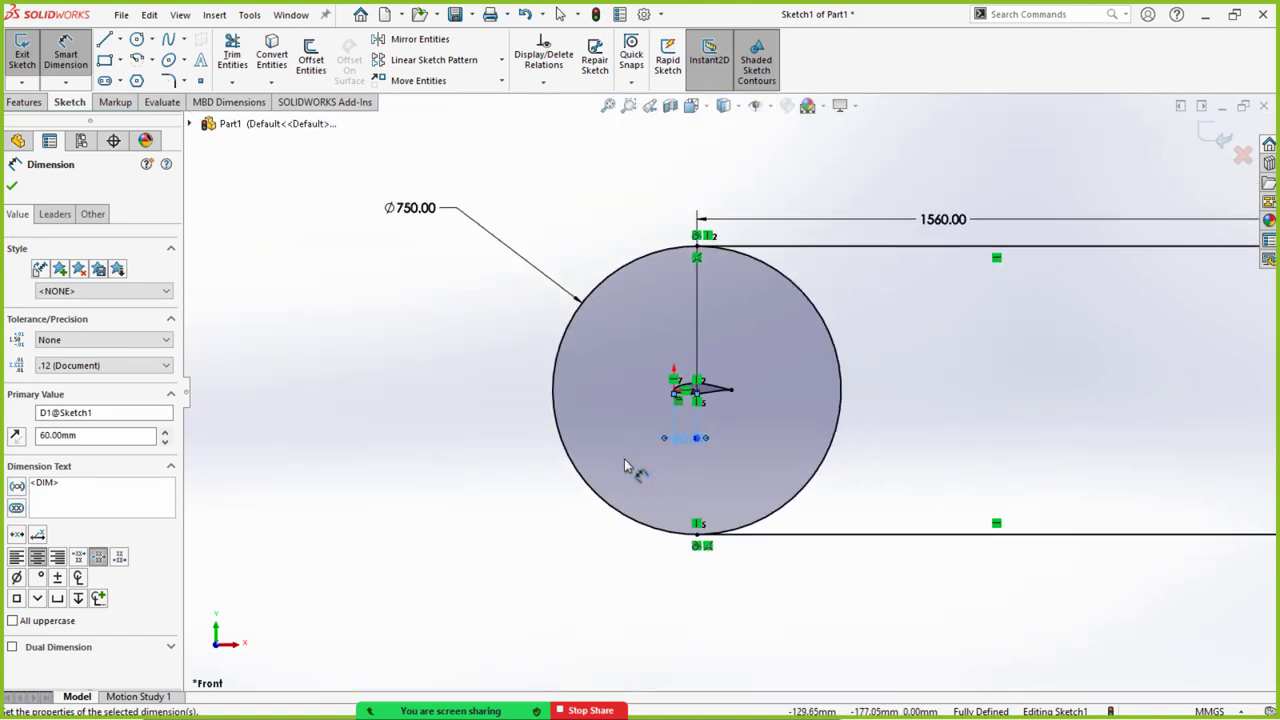
pyautogui.press('Escape')
pyautogui.press('Escape')
pyautogui.scroll(-2, 690, 441)
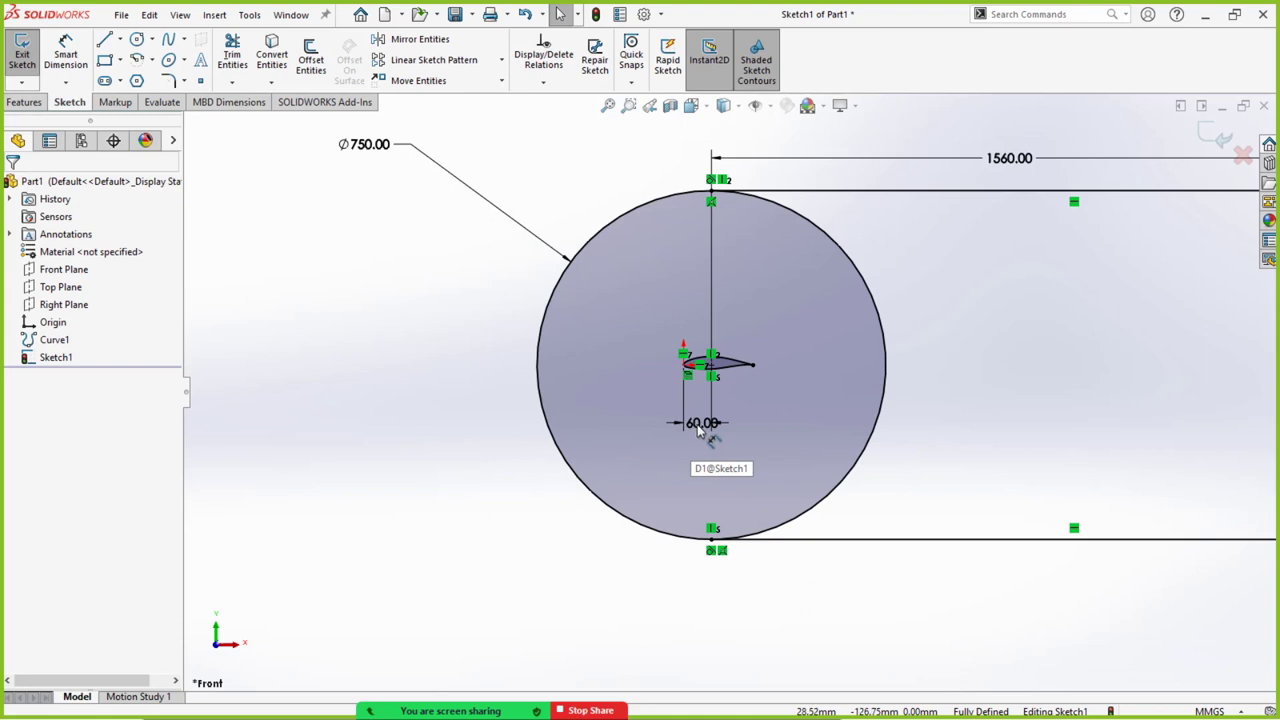
pyautogui.scroll(3, 597, 523)
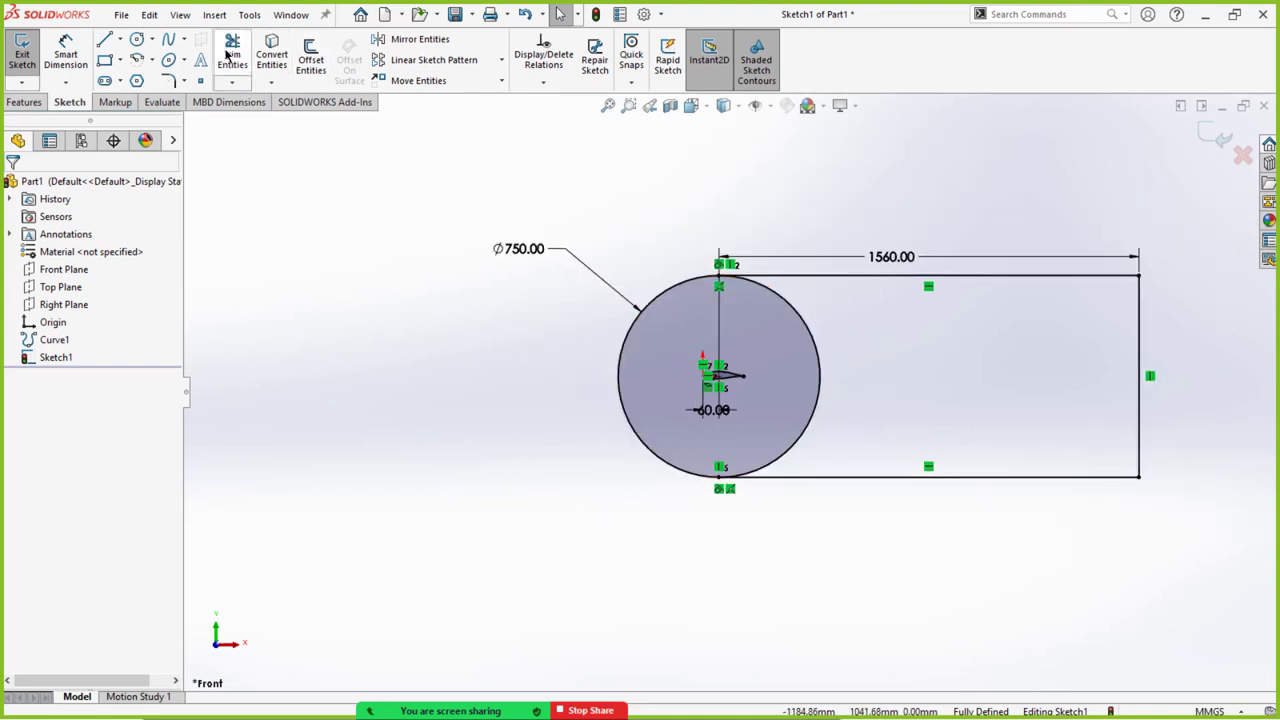
# Power-trim the circle's right arc inside the rectangle and exit the sketch to rebuild Boss-Extrude1.
pyautogui.click(232, 59)
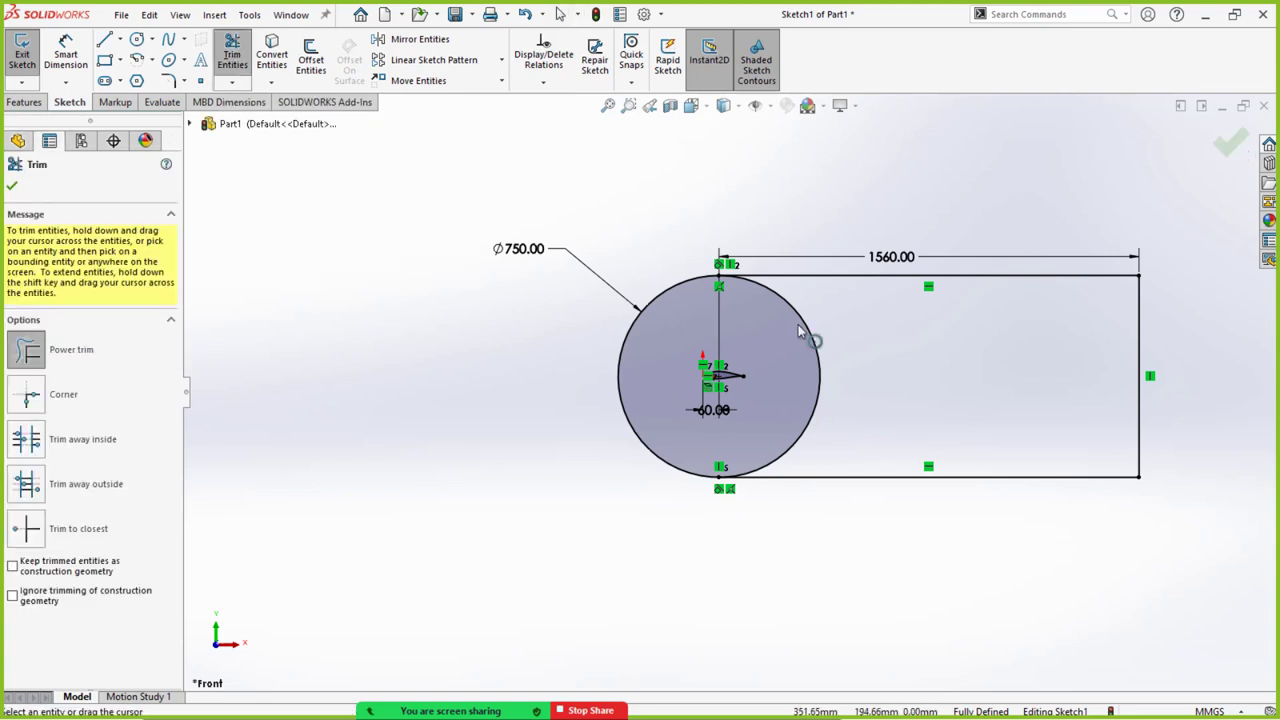
pyautogui.moveTo(823, 343); pyautogui.dragTo(832, 370)
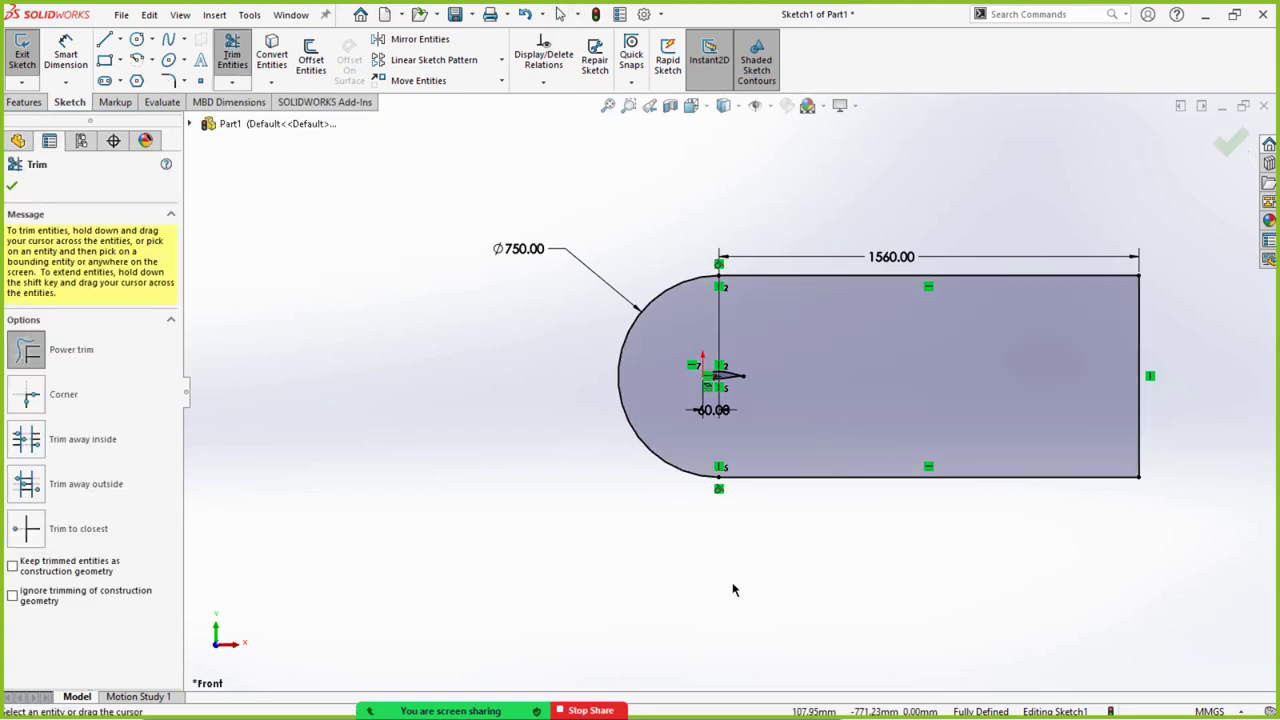
pyautogui.press('Escape')
pyautogui.scroll(-3, 921, 360)
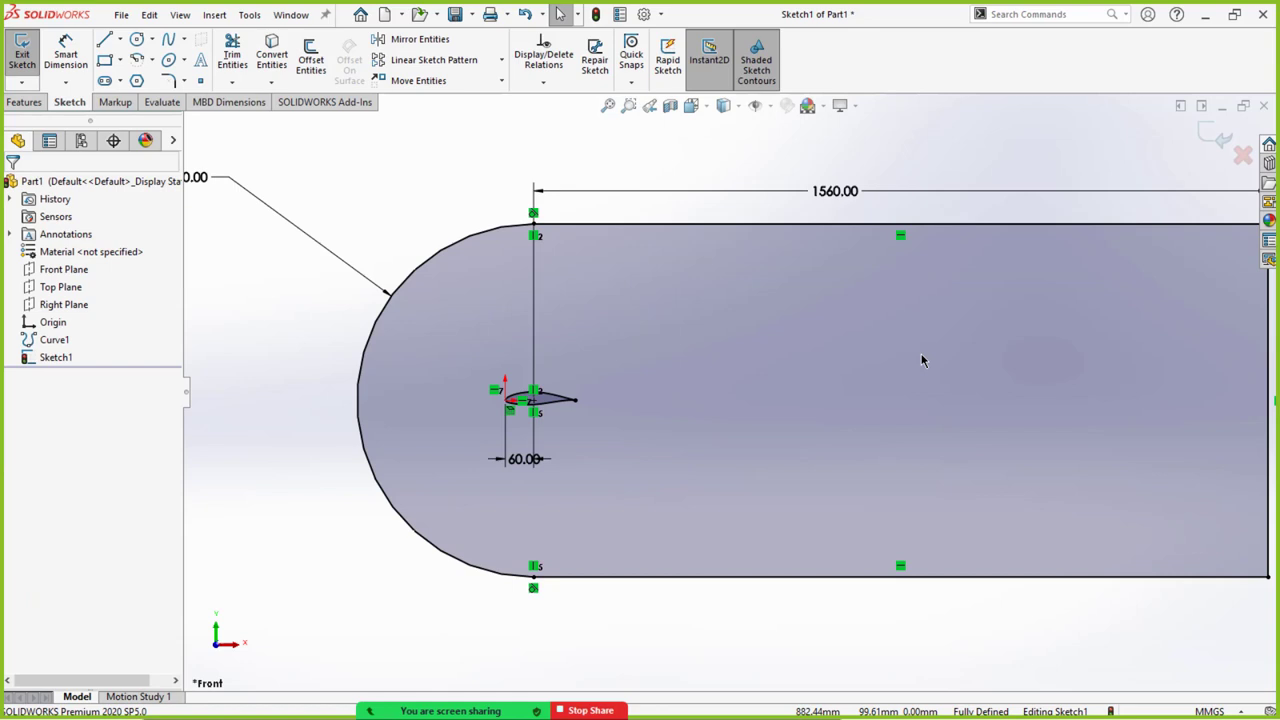
pyautogui.scroll(1, 921, 355)
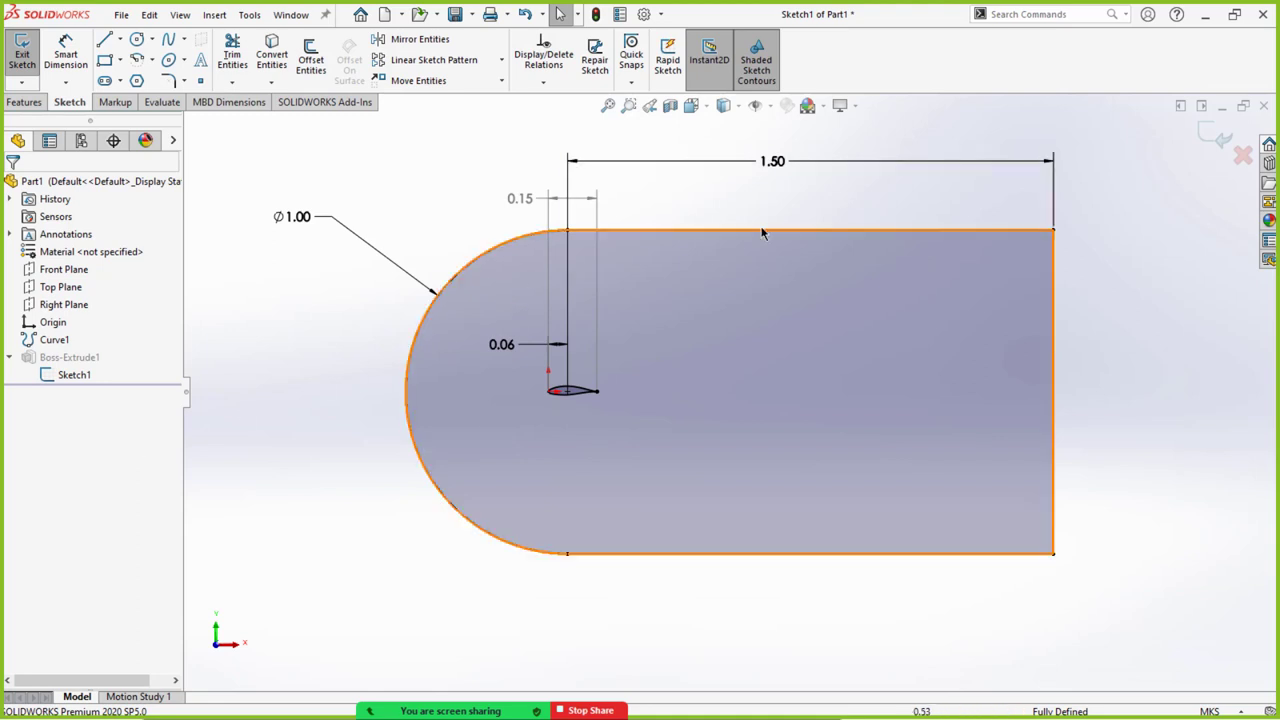
pyautogui.click(1206, 136)
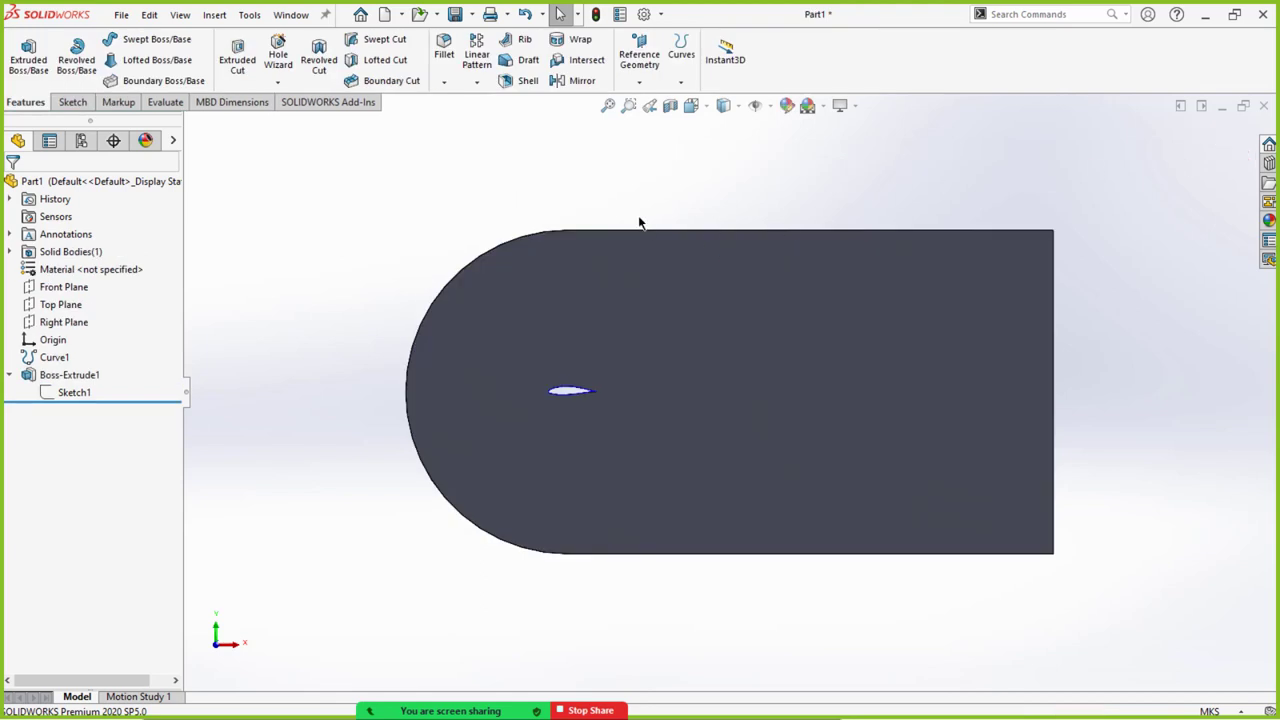
pyautogui.press('XF86AudioRaiseVolume')
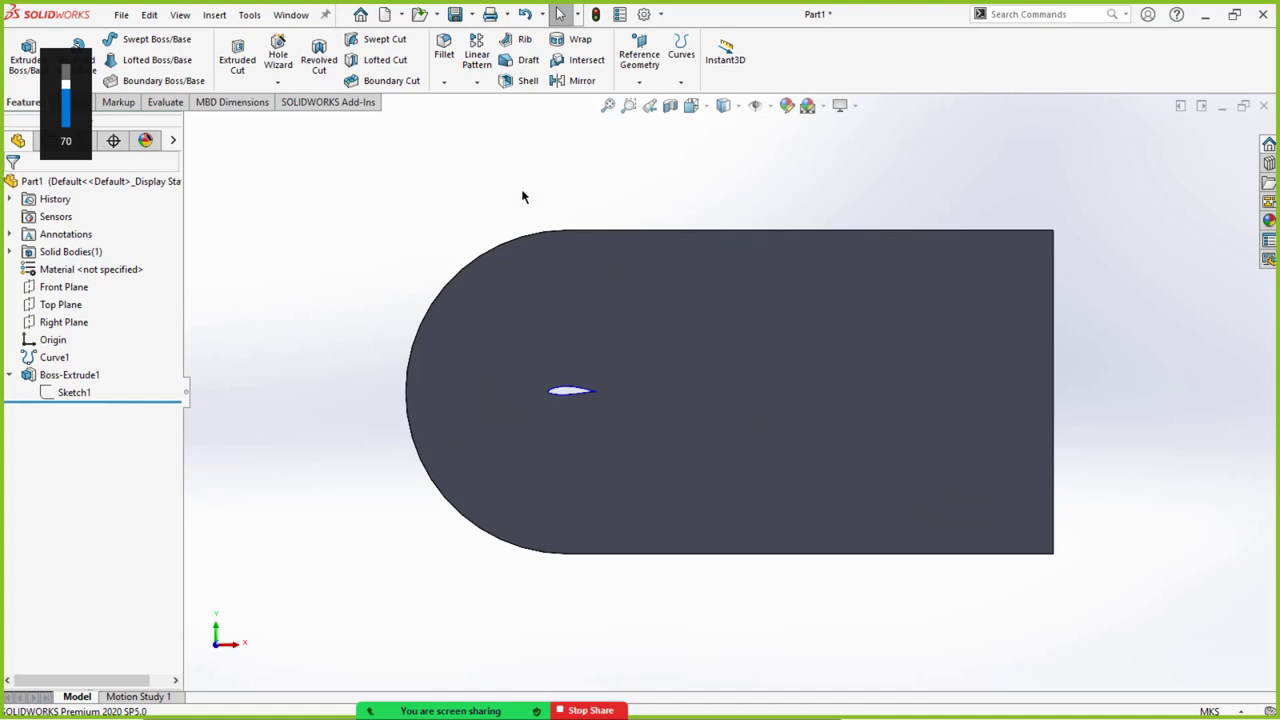
# Export the part as STEP AP214 'Basic Airfoil' in a new Airfoil Project\Step Files folder.
pyautogui.click(471, 14)
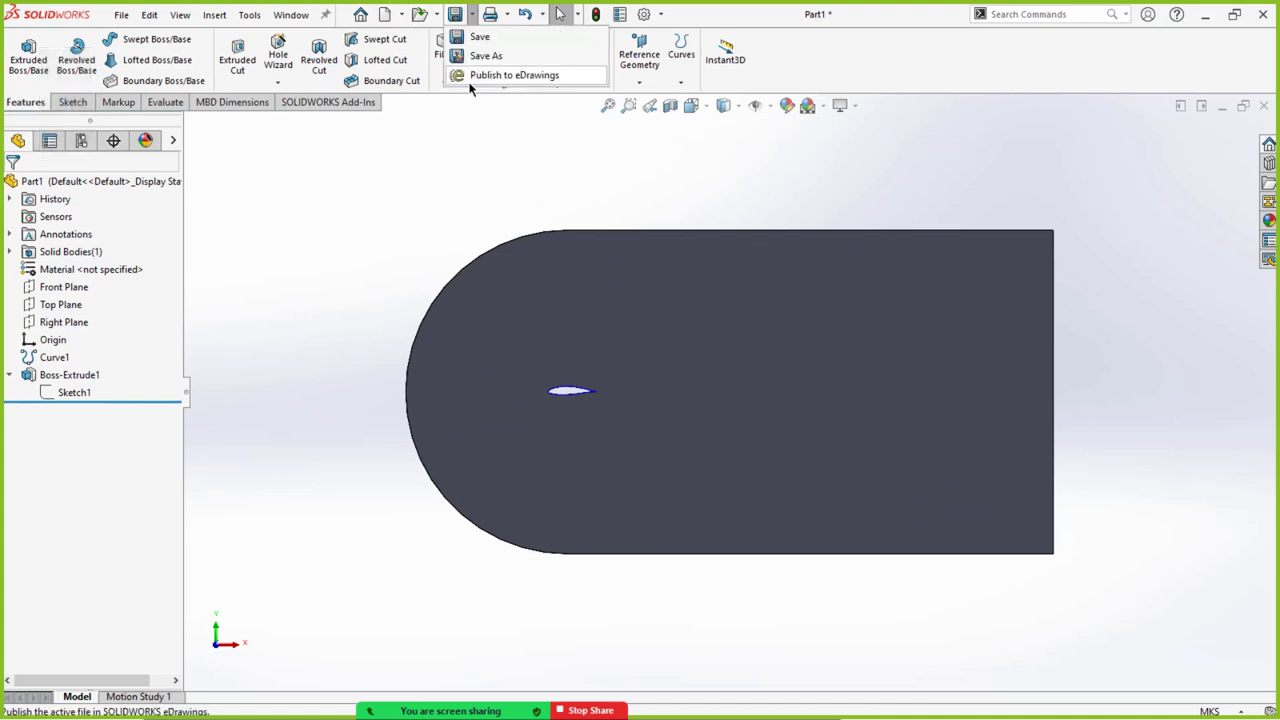
pyautogui.click(480, 54)
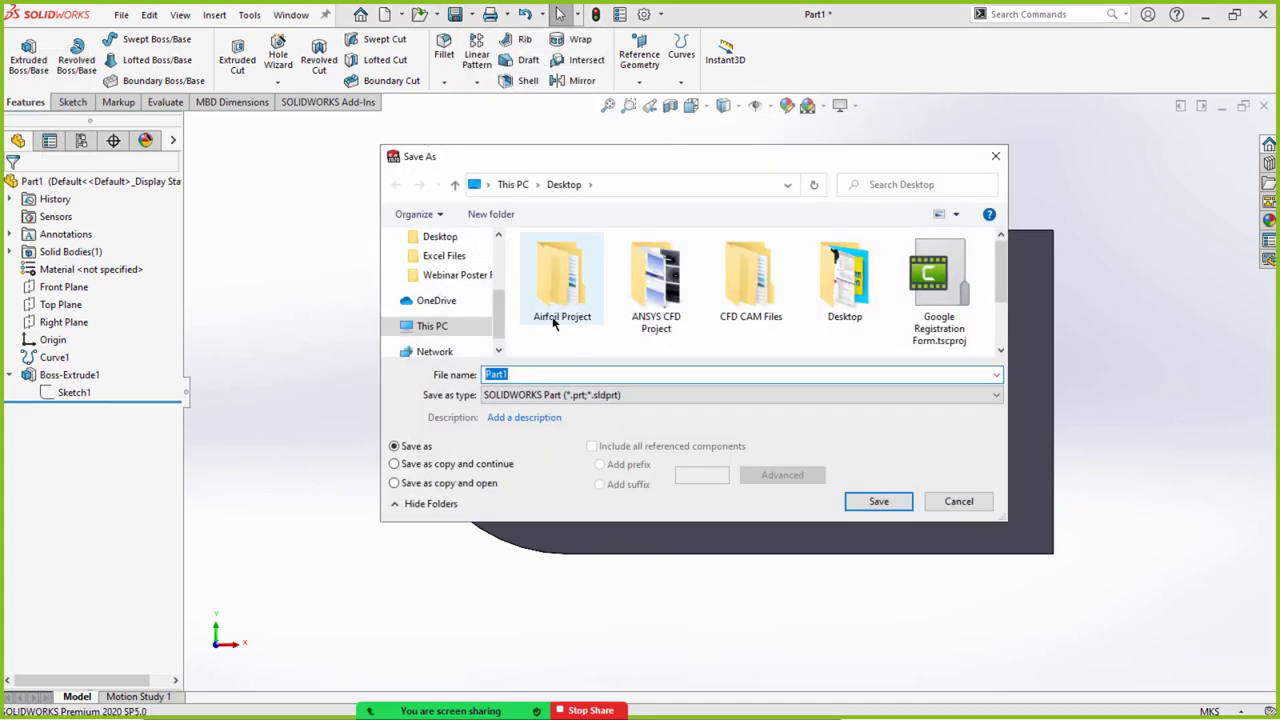
pyautogui.doubleClick(558, 275)
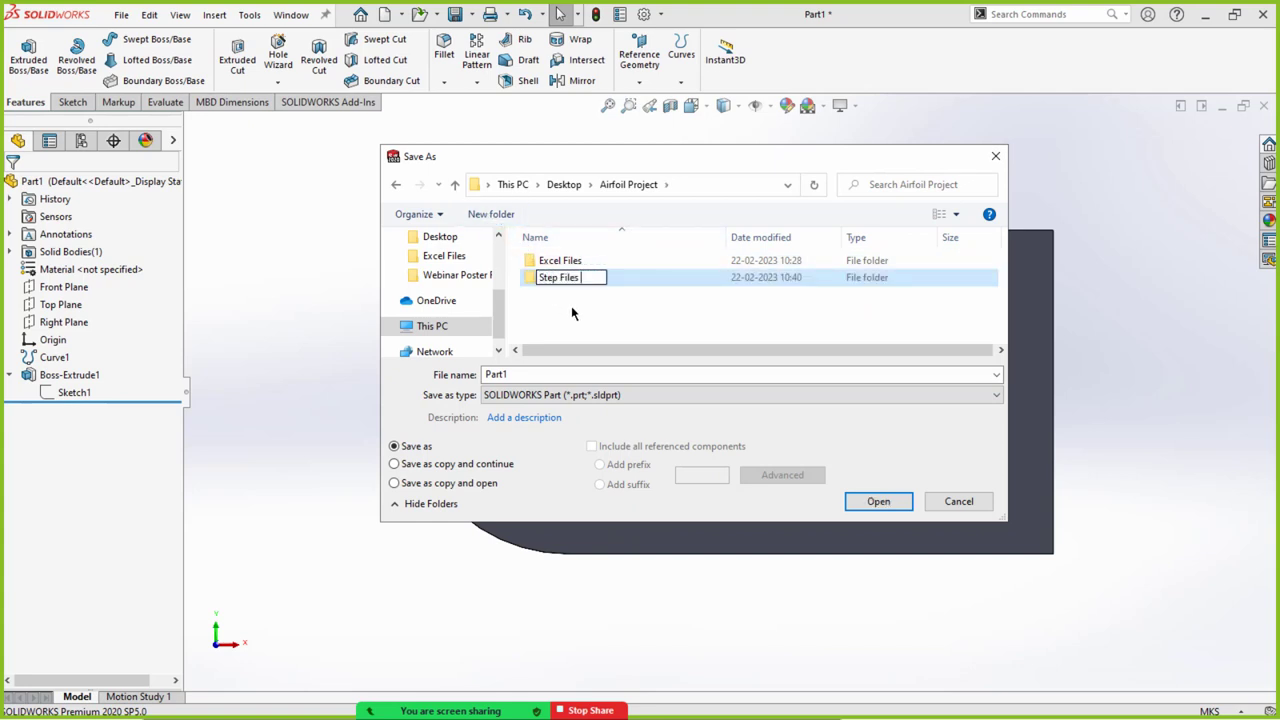
pyautogui.click(578, 287)
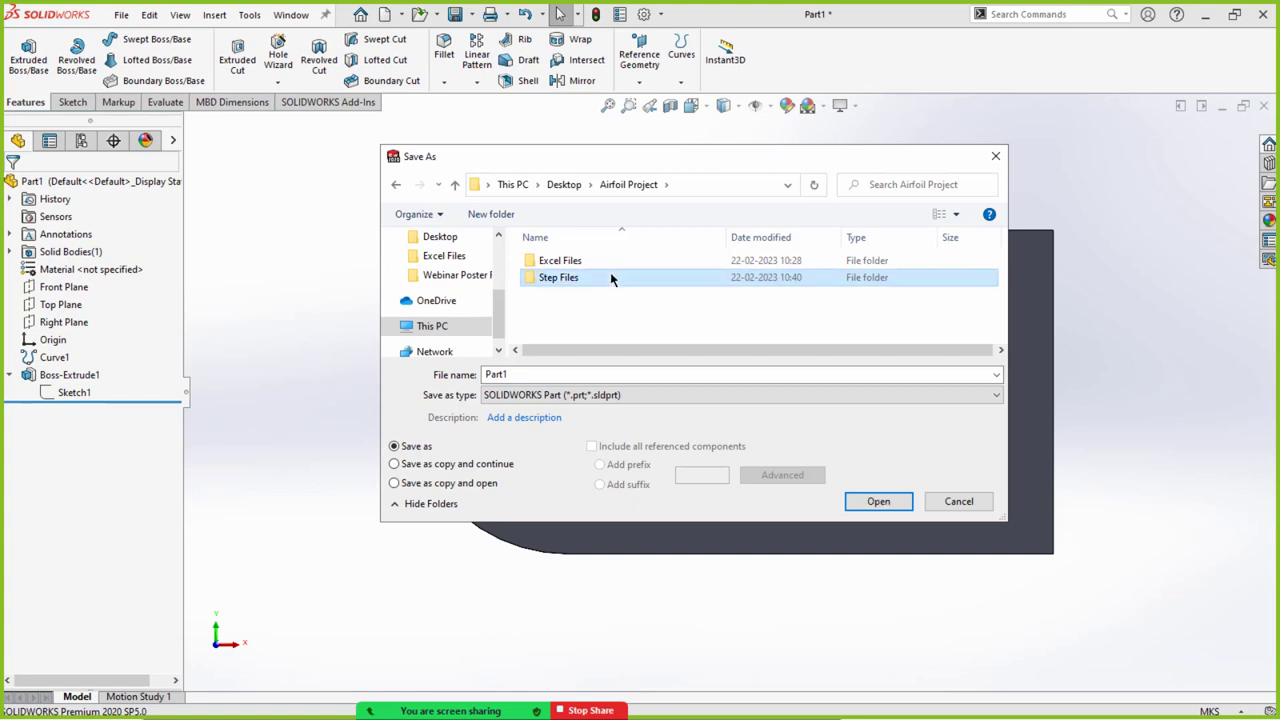
pyautogui.doubleClick(610, 272)
pyautogui.doubleClick(518, 373)
pyautogui.write('Nas')
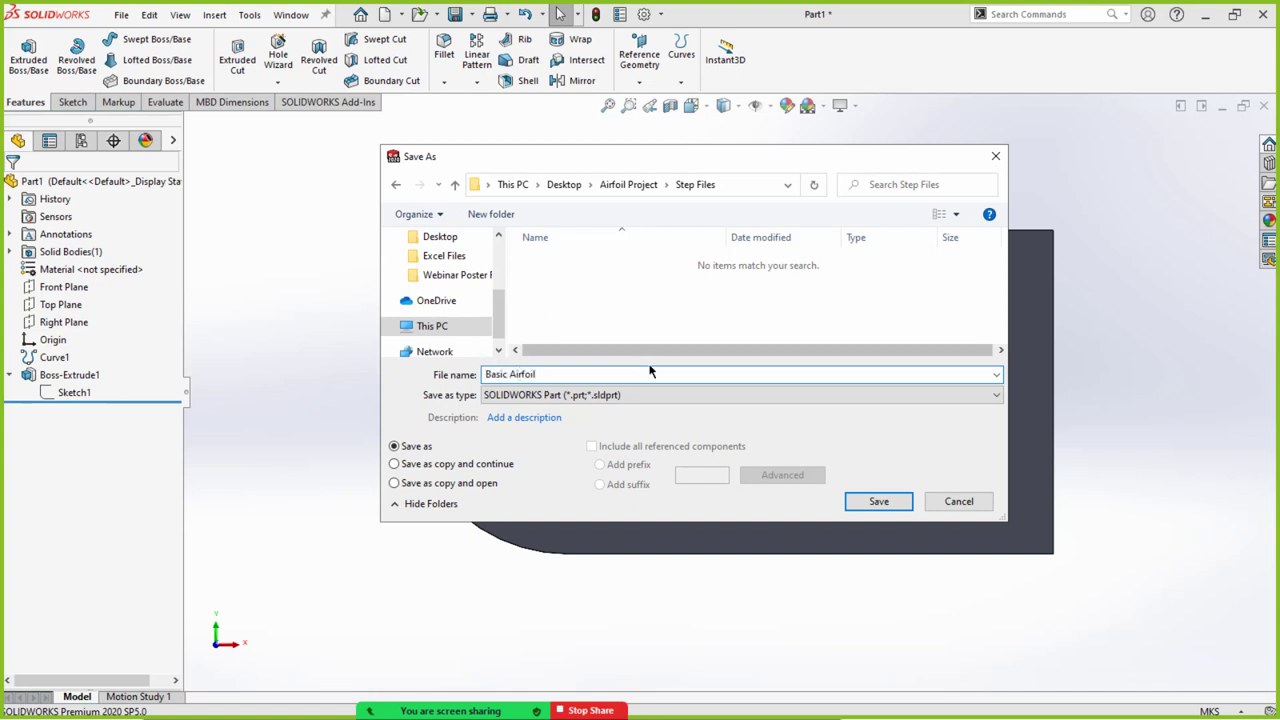
pyautogui.click(605, 398)
pyautogui.click(541, 331)
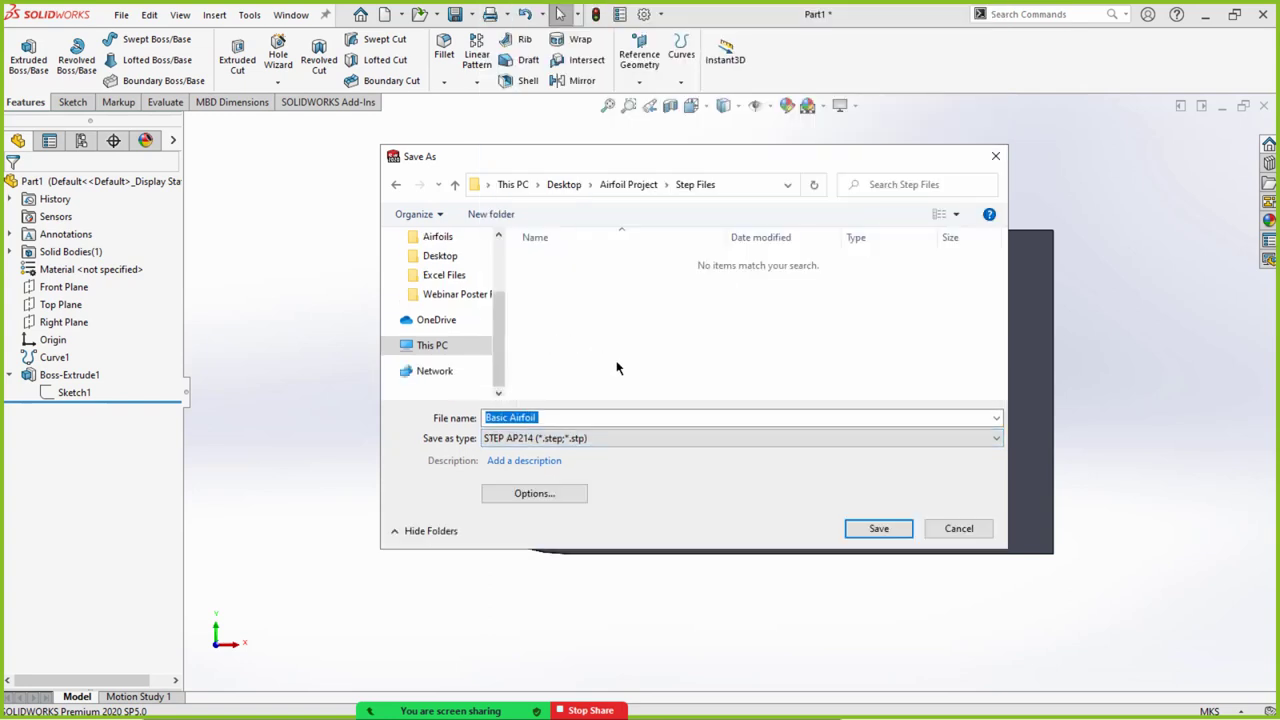
pyautogui.click(878, 528)
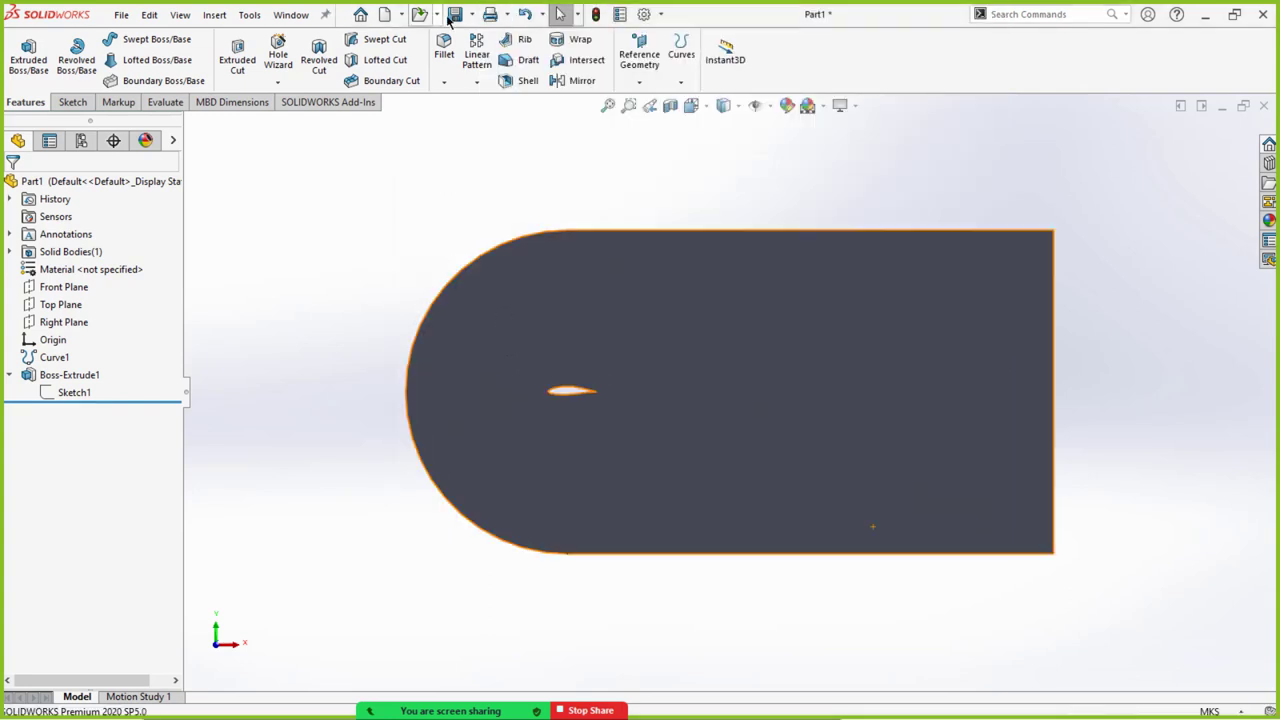
# Create an Airfoil Project\SOLIDWORKS Files folder and save the part there as Basic Airfoil.sldprt.
pyautogui.click(458, 16)
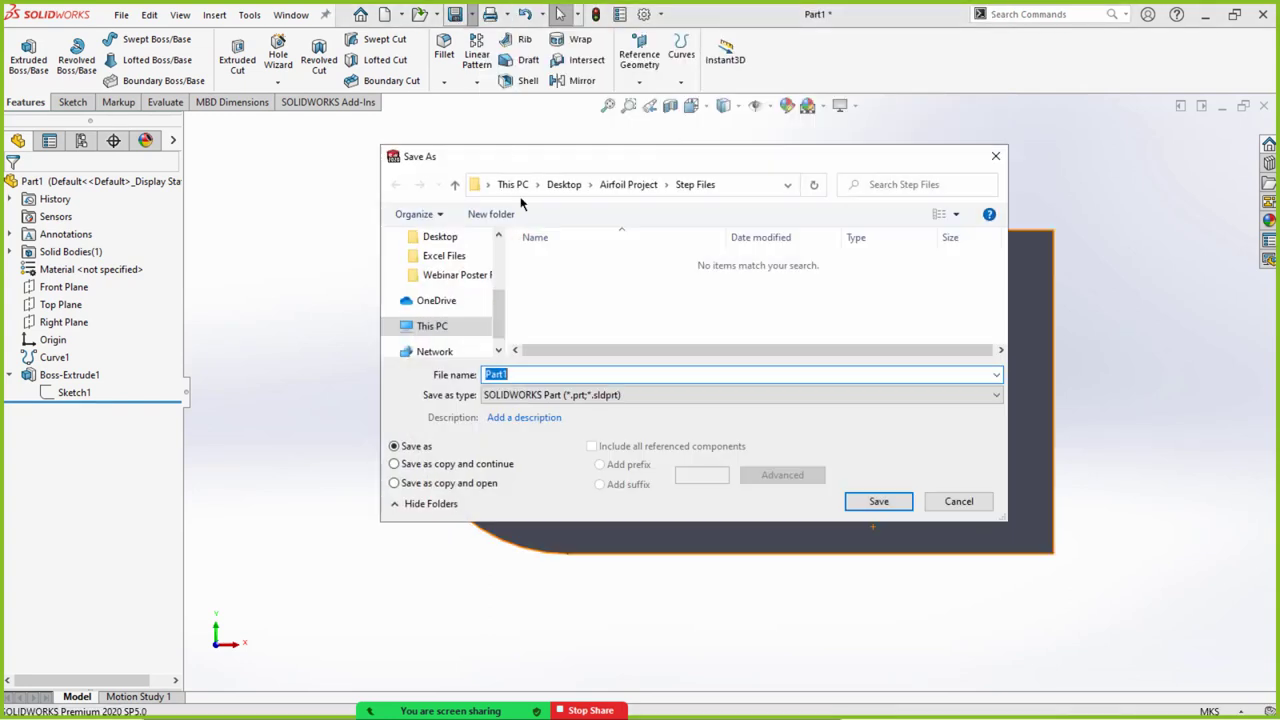
pyautogui.click(456, 185)
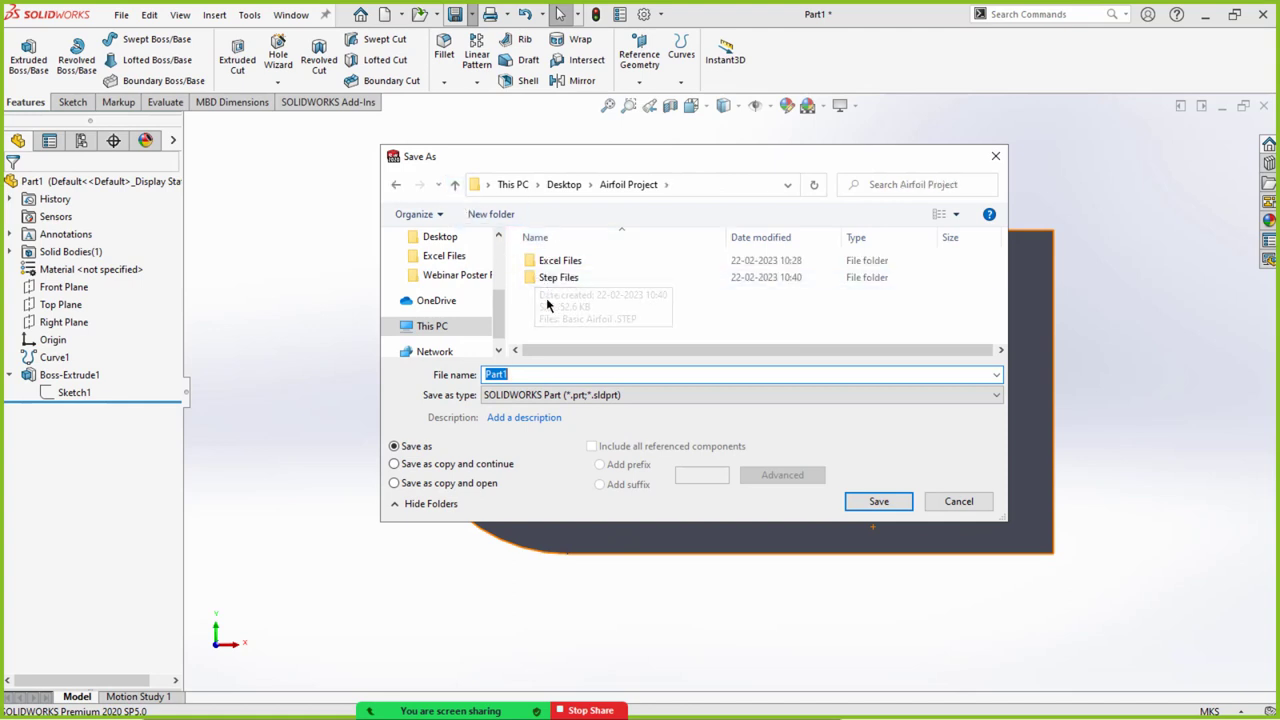
pyautogui.click(491, 214)
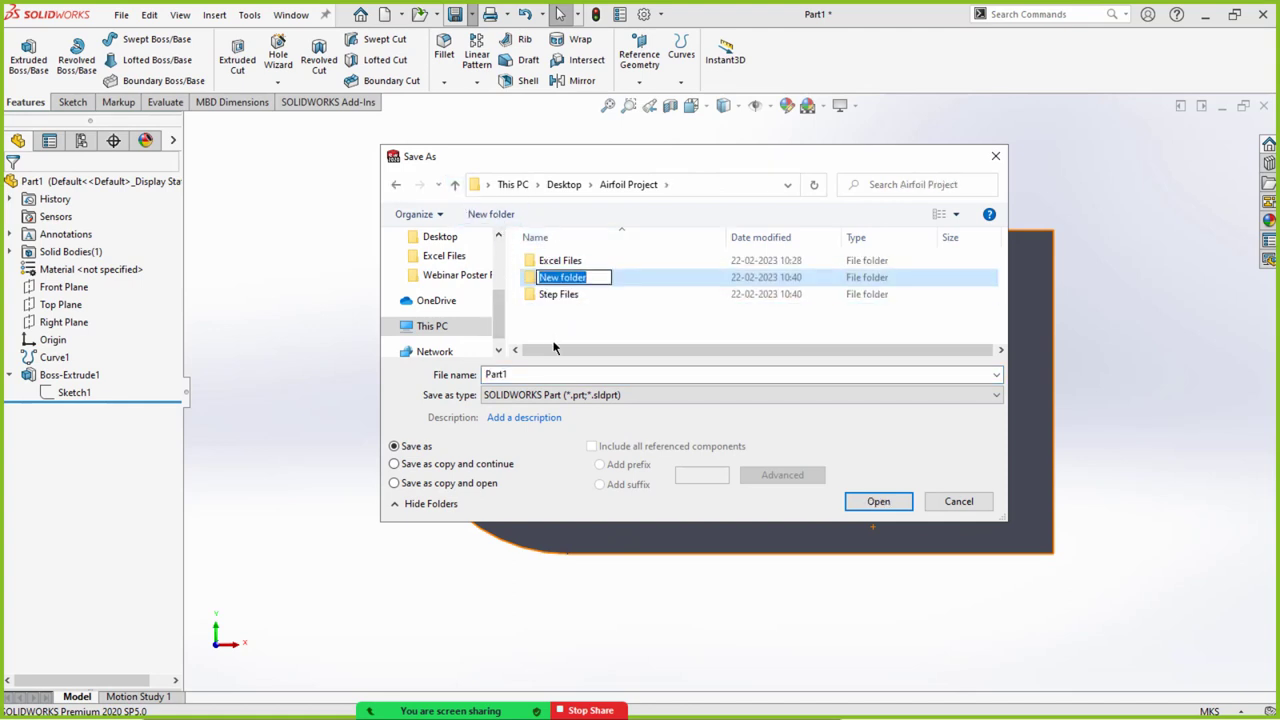
pyautogui.write('SOLIDWORKS ')
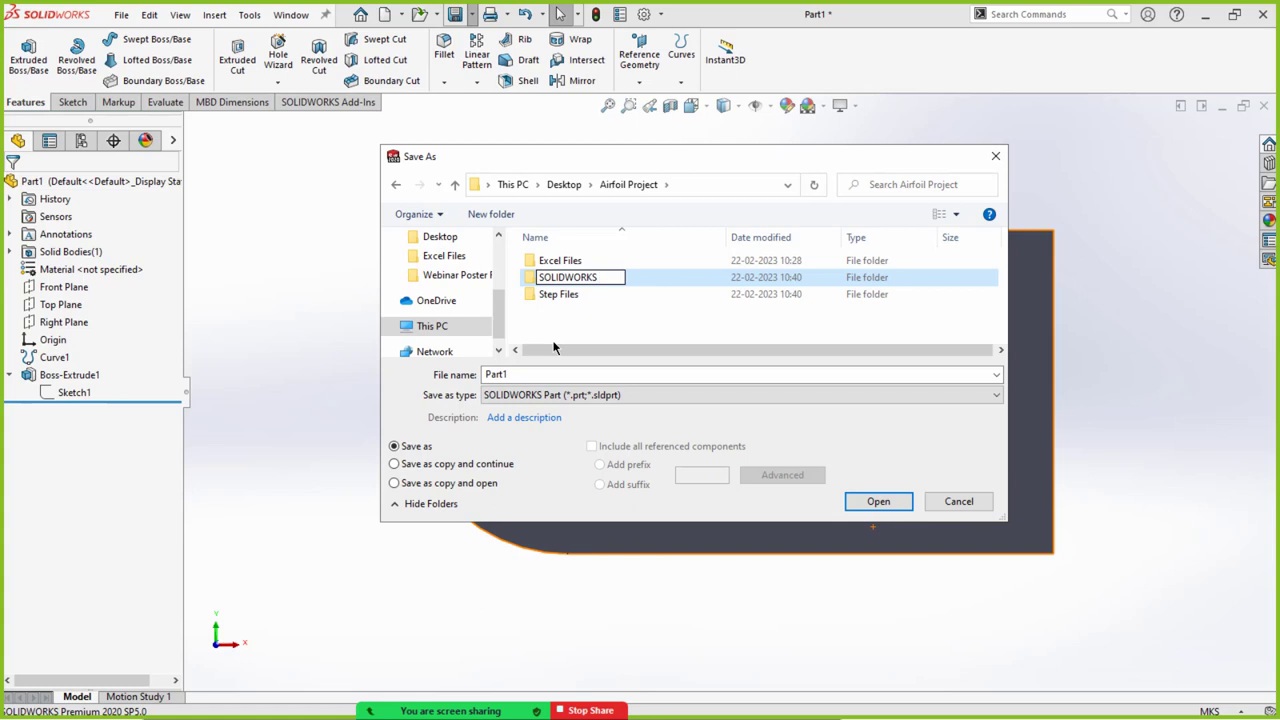
pyautogui.write('Files')
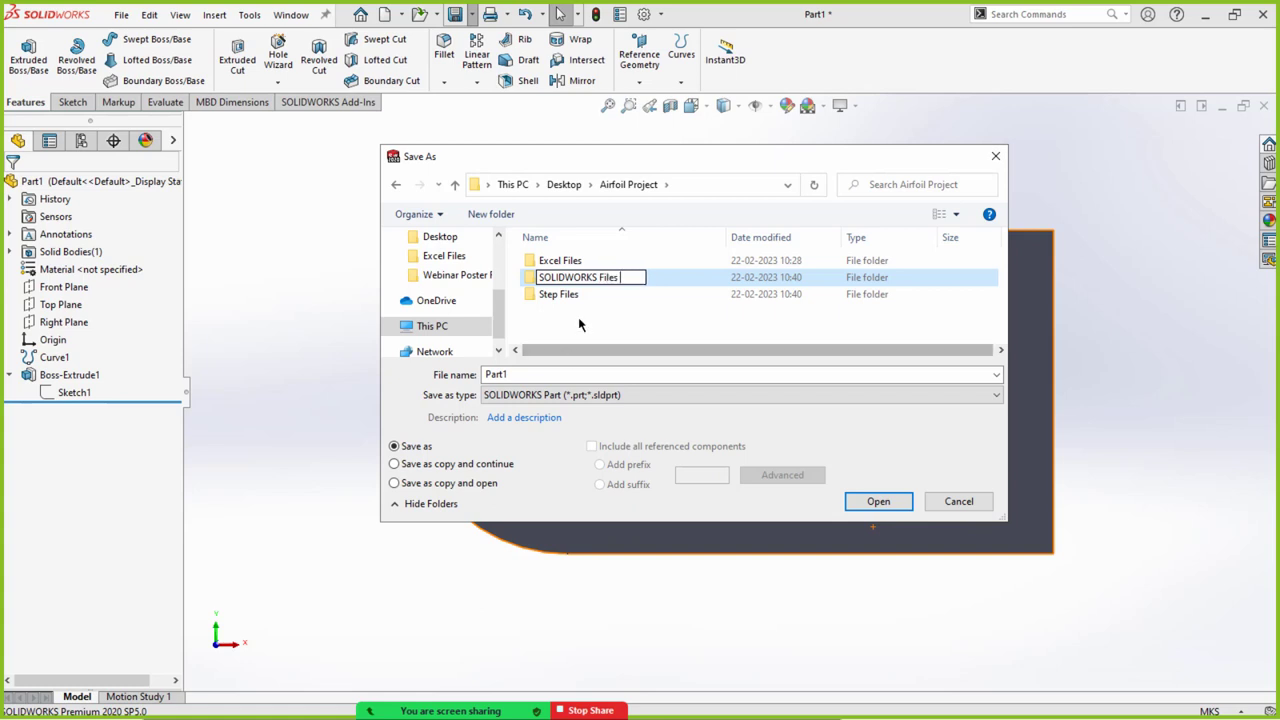
pyautogui.press('Return')
pyautogui.doubleClick(651, 286)
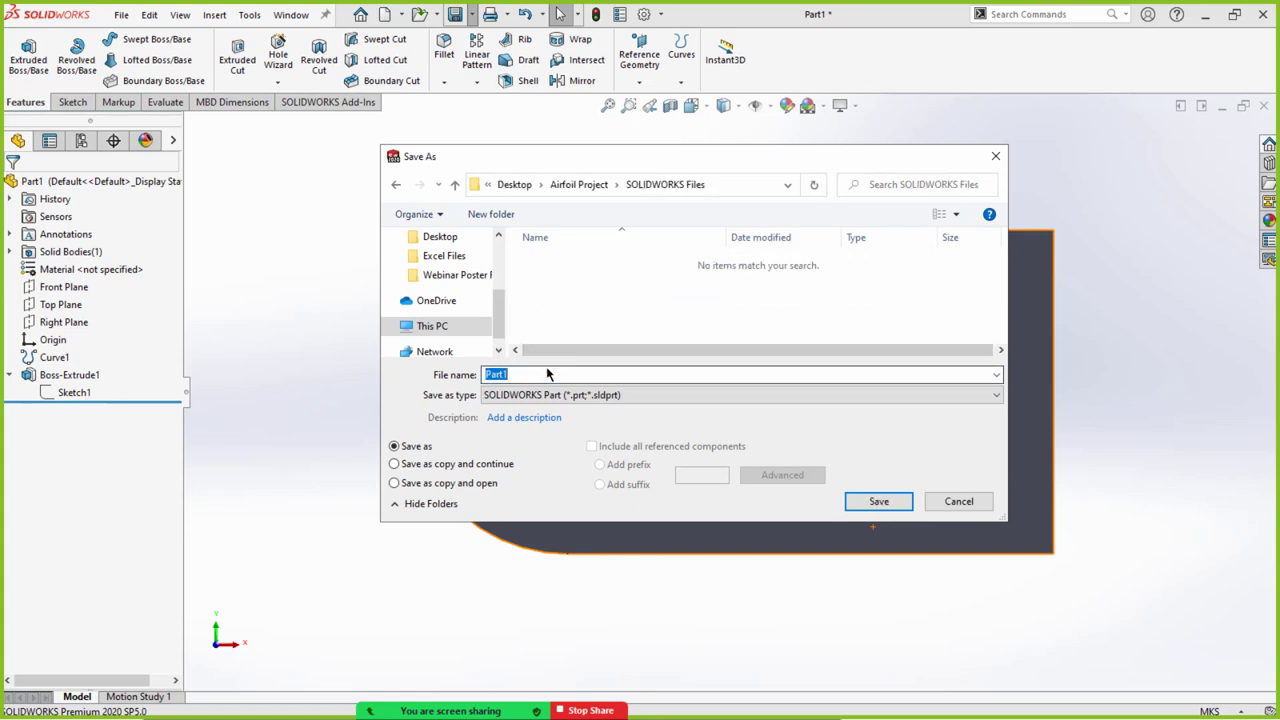
pyautogui.write('Basic Airfoil')
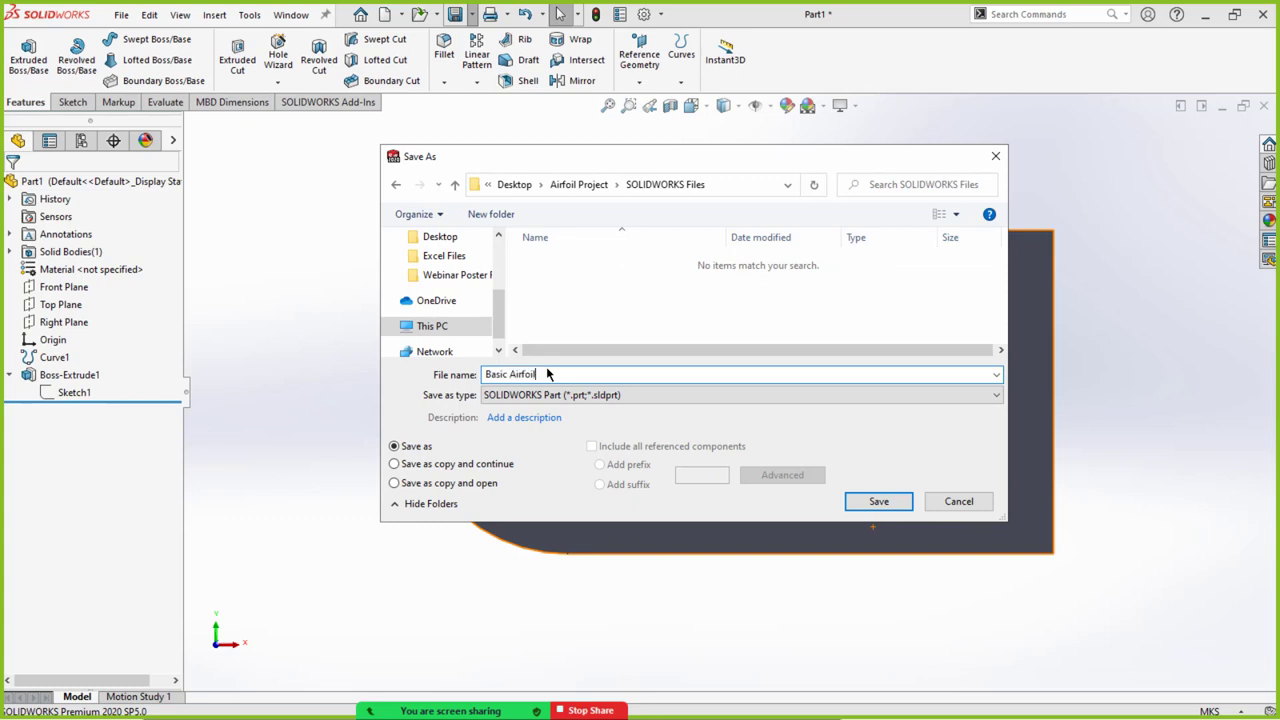
pyautogui.click(895, 500)
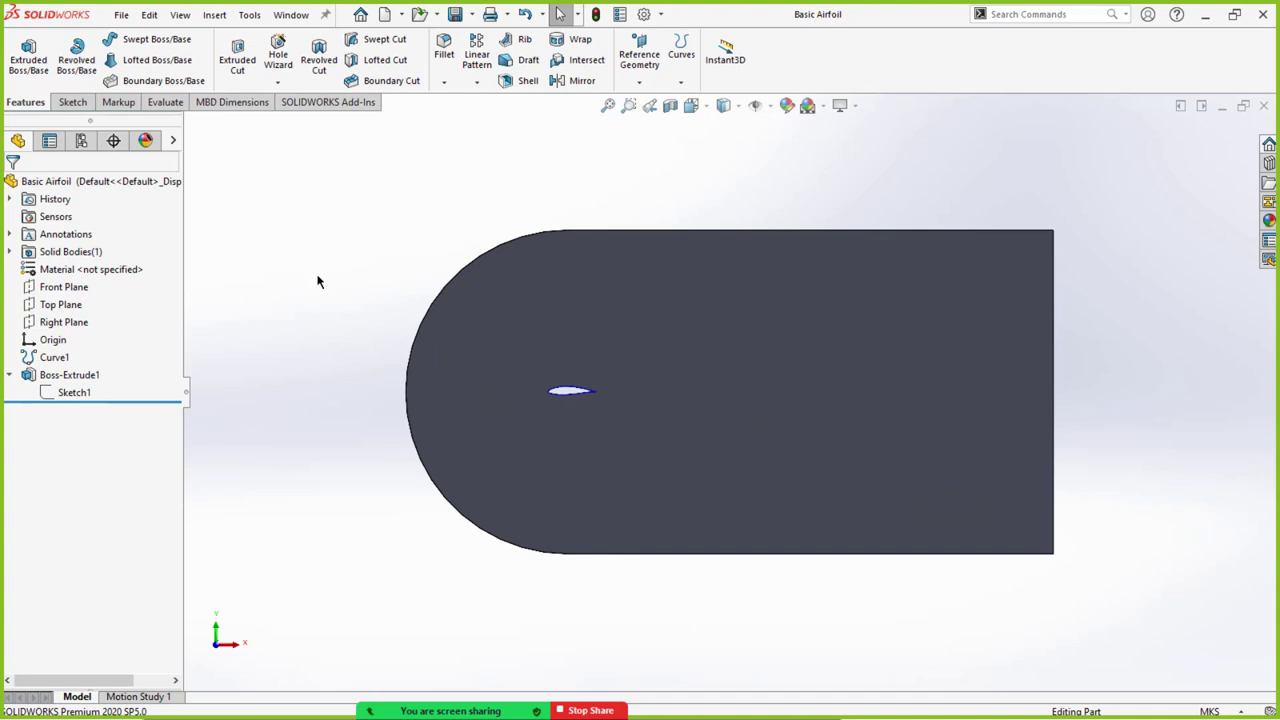
# Save As, deleting 'Basic ' from the file name so the copy is Airfoil 0.25C.
pyautogui.click(467, 14)
pyautogui.click(482, 57)
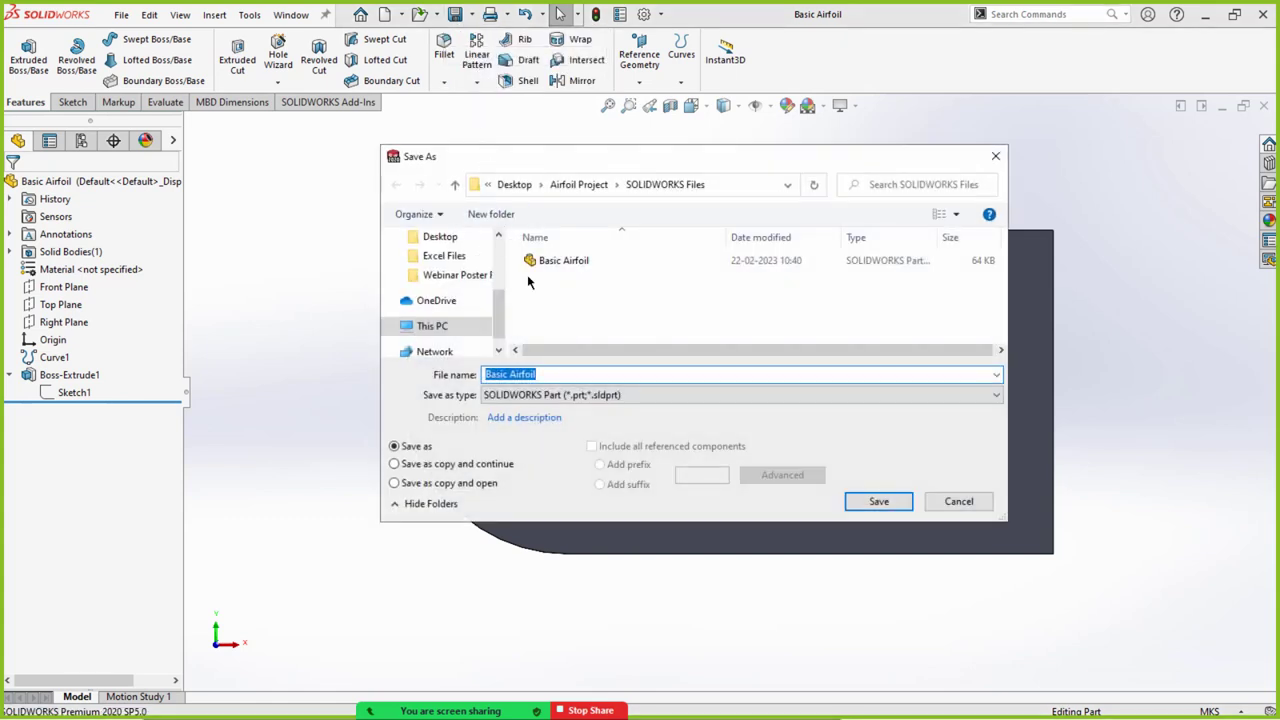
pyautogui.click(552, 371)
pyautogui.moveTo(510, 373); pyautogui.dragTo(461, 382)
pyautogui.press('BackSpace')
pyautogui.click(892, 502)
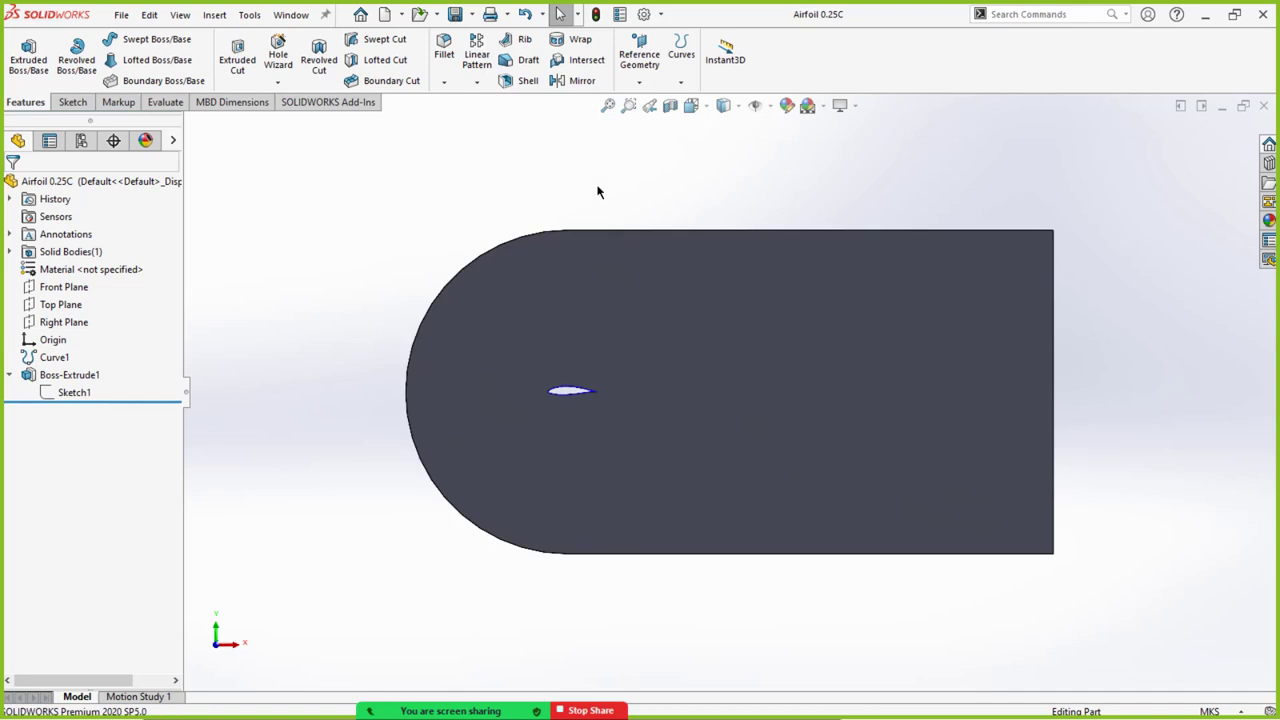
# Expand Boss-Extrude1 and edit Sketch1, zooming to the trailing edge.
pyautogui.click(357, 514)
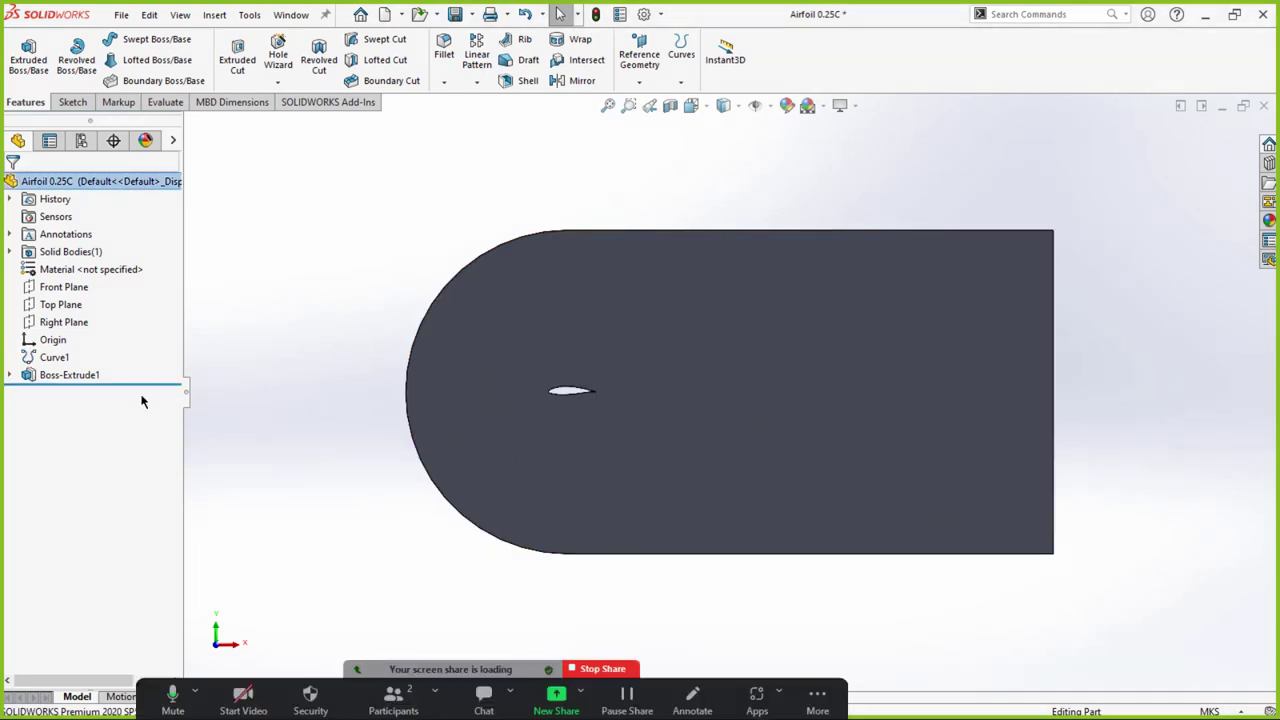
pyautogui.click(25, 381)
pyautogui.click(75, 392)
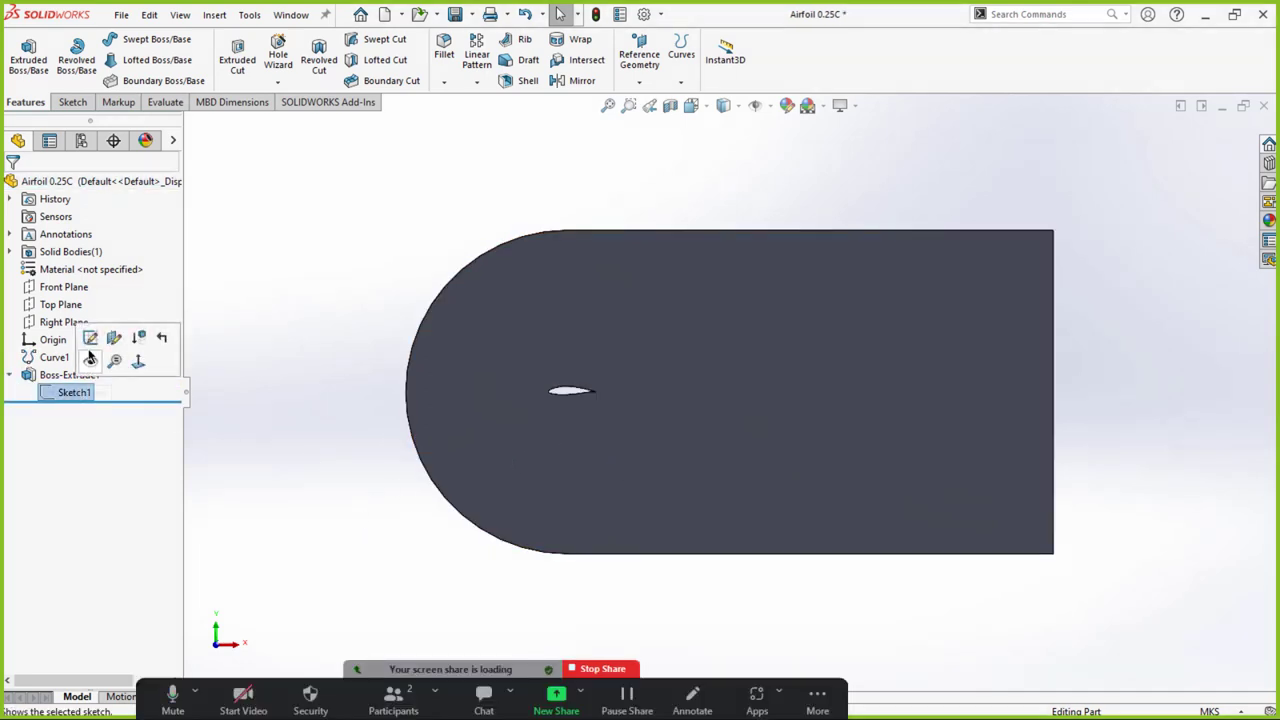
pyautogui.click(90, 340)
pyautogui.scroll(-10, 482, 385)
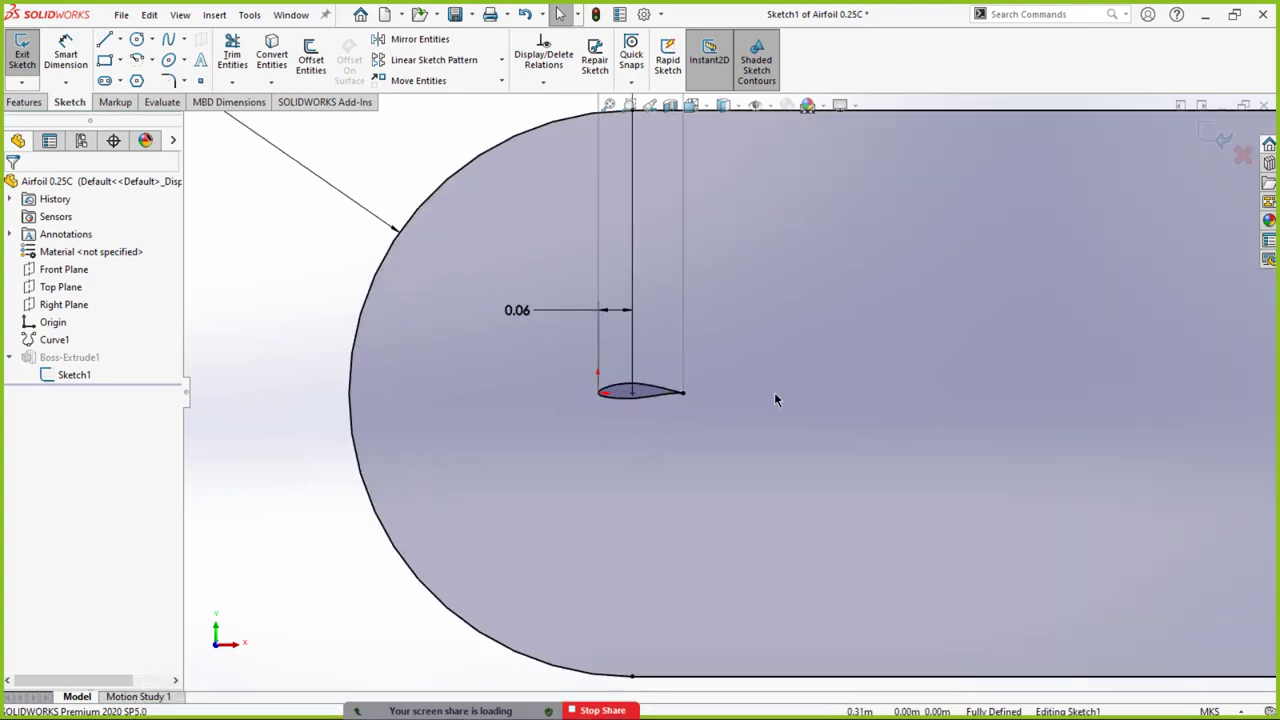
pyautogui.scroll(-2, 833, 402)
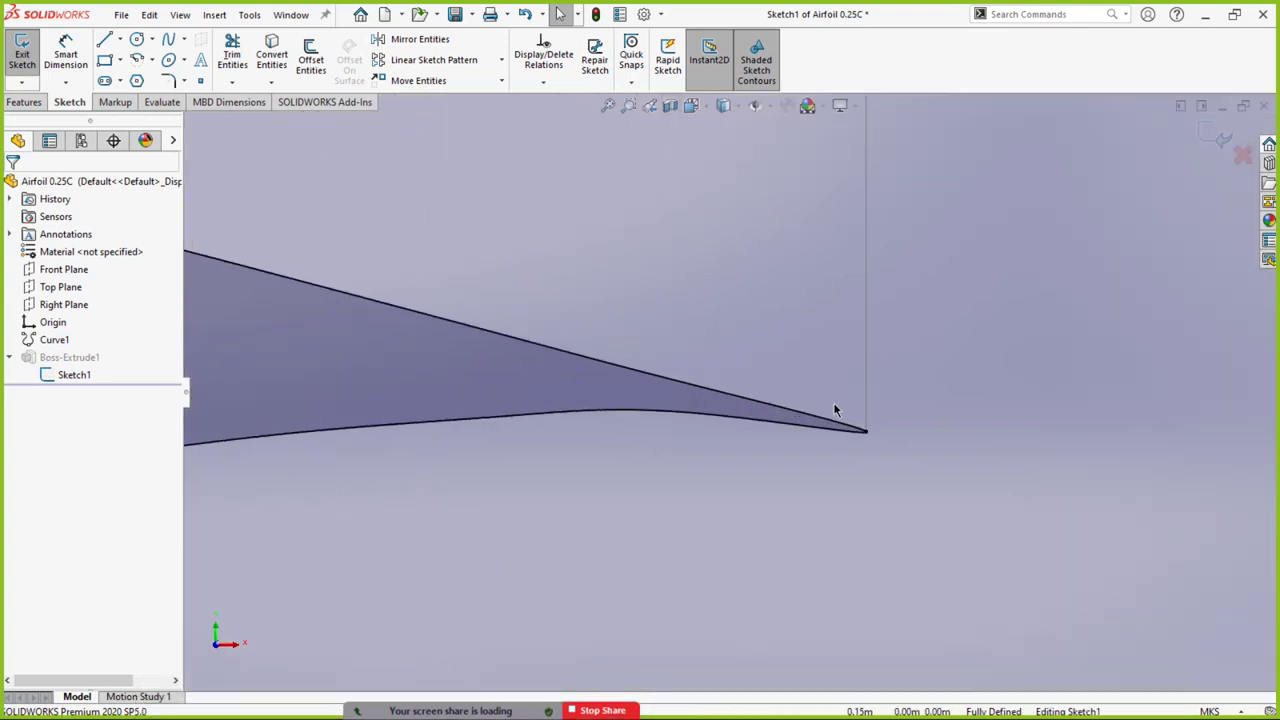
pyautogui.scroll(-1, 837, 417)
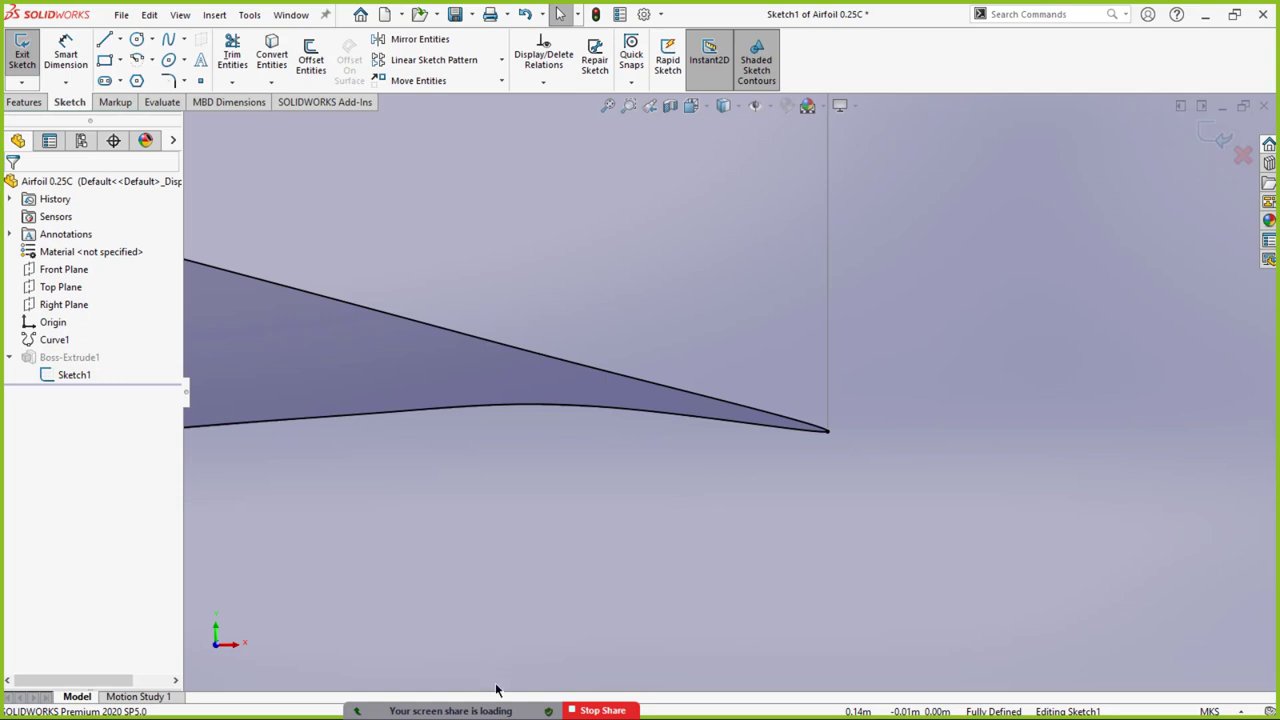
pyautogui.scroll(5, 758, 424)
pyautogui.scroll(-6, 795, 408)
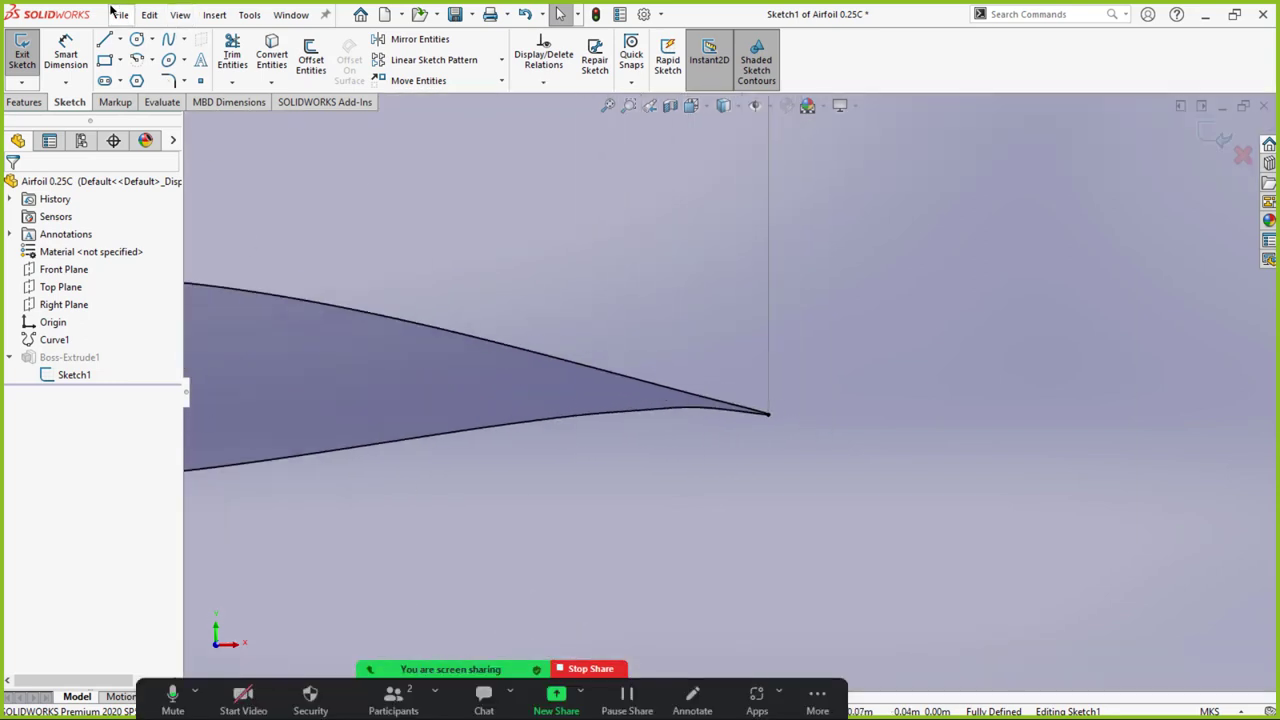
# Draw a small three-sided box of lines hanging below the airfoil's trailing edge.
pyautogui.click(104, 39)
pyautogui.scroll(-3, 899, 455)
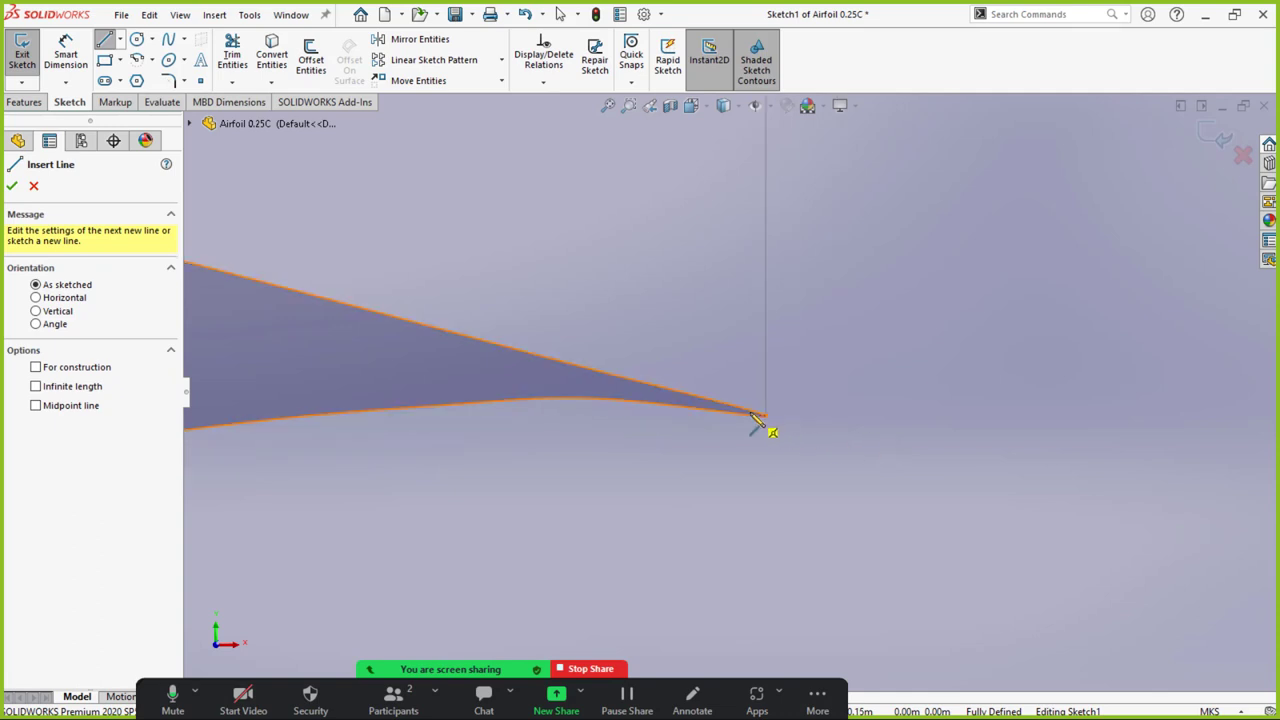
pyautogui.click(766, 415)
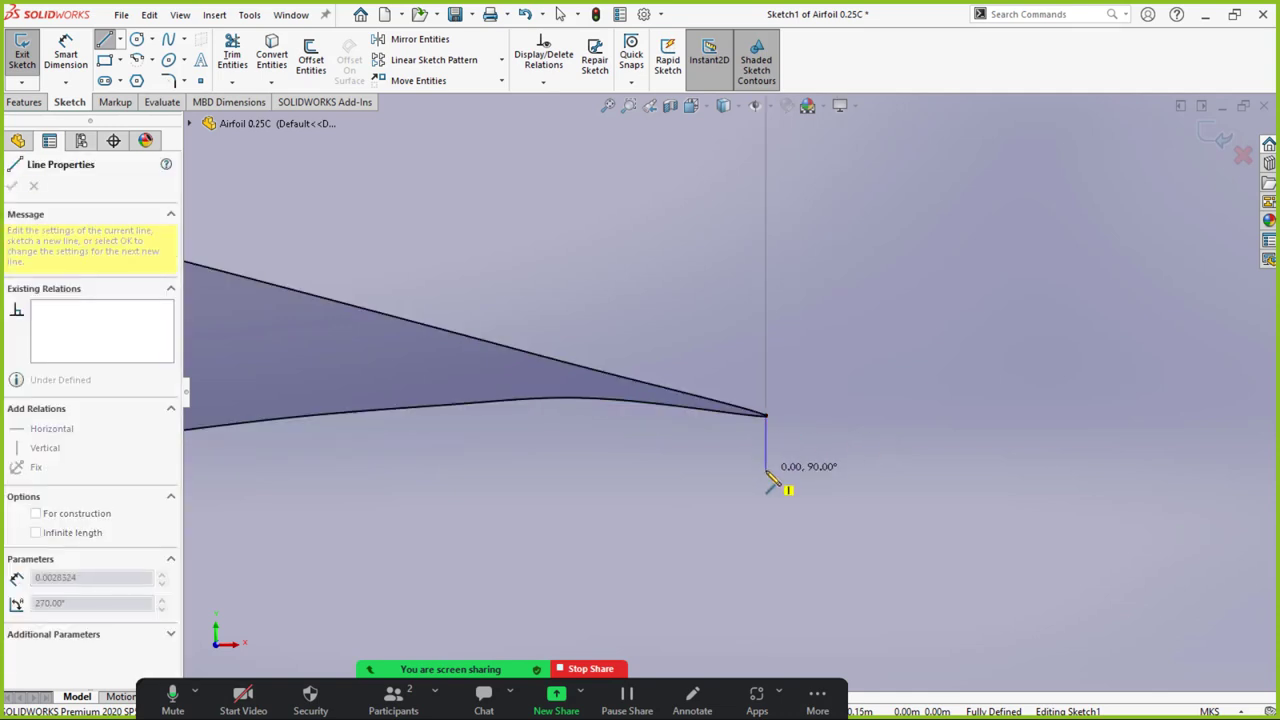
pyautogui.click(766, 470)
pyautogui.click(732, 470)
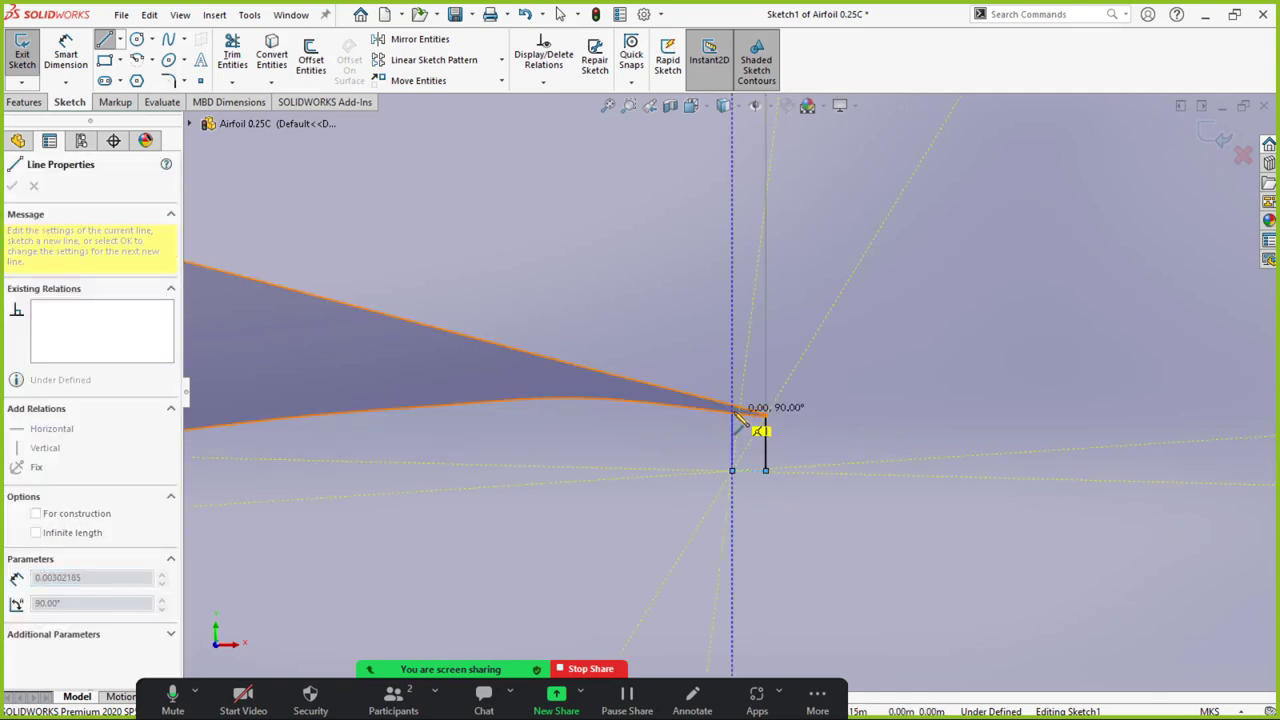
pyautogui.click(732, 415)
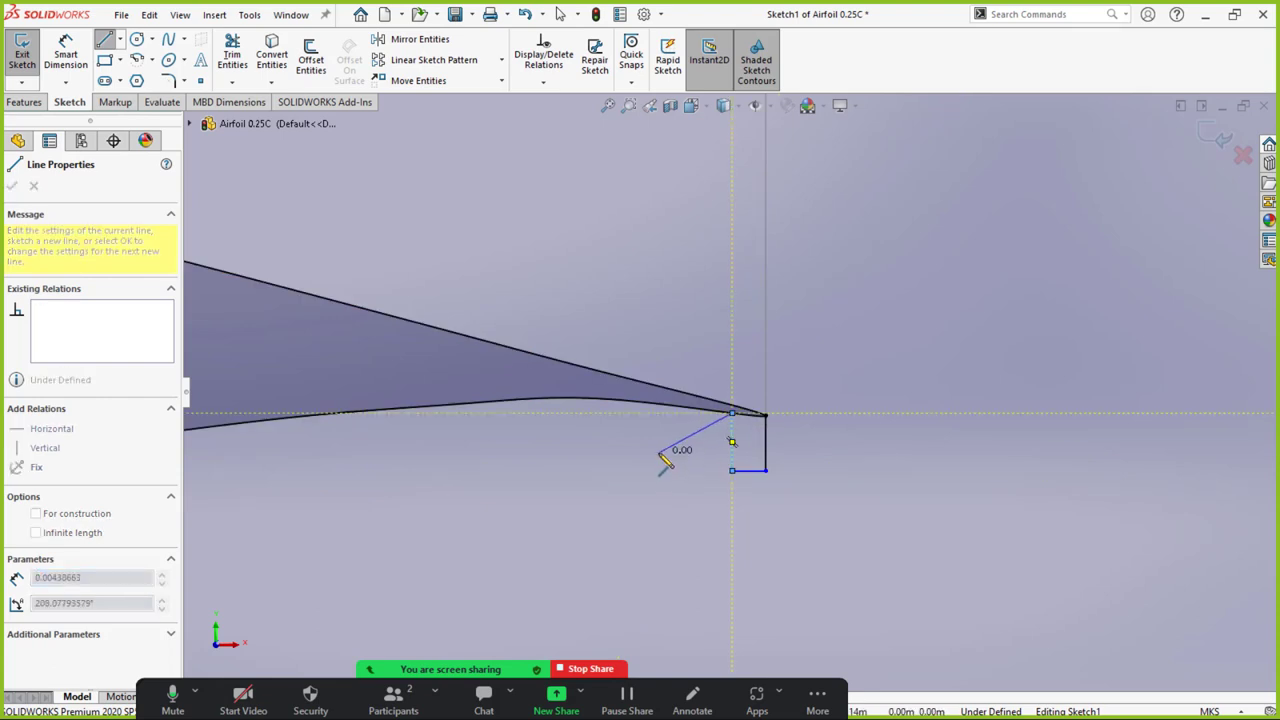
pyautogui.press('Escape')
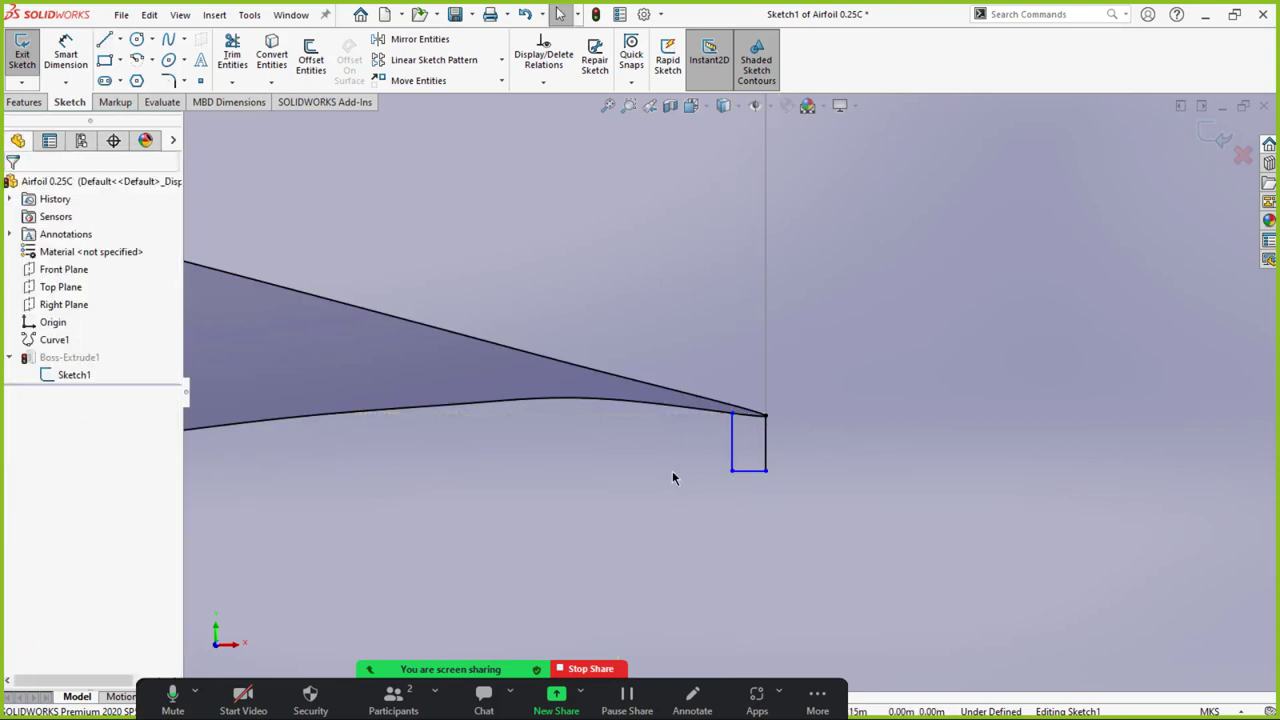
pyautogui.click(65, 55)
# Dimension the box's bottom and right sides at 0.00375 each.
pyautogui.click(757, 472)
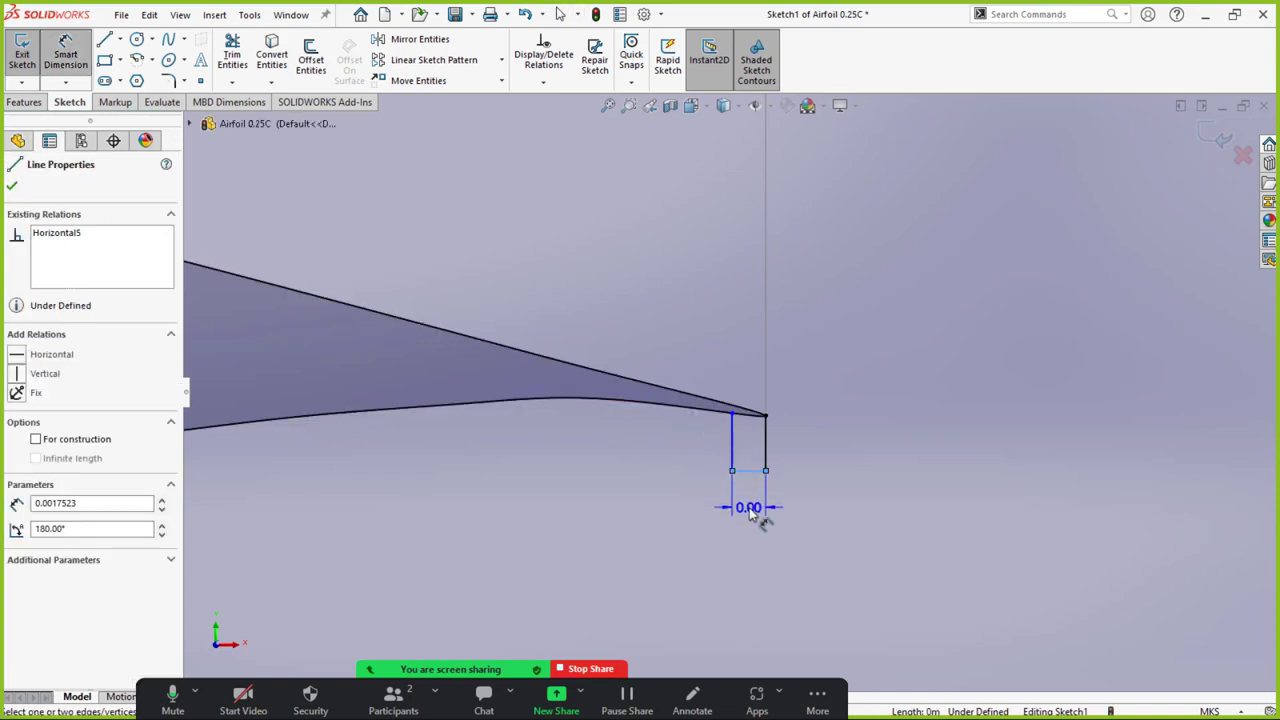
pyautogui.click(752, 512)
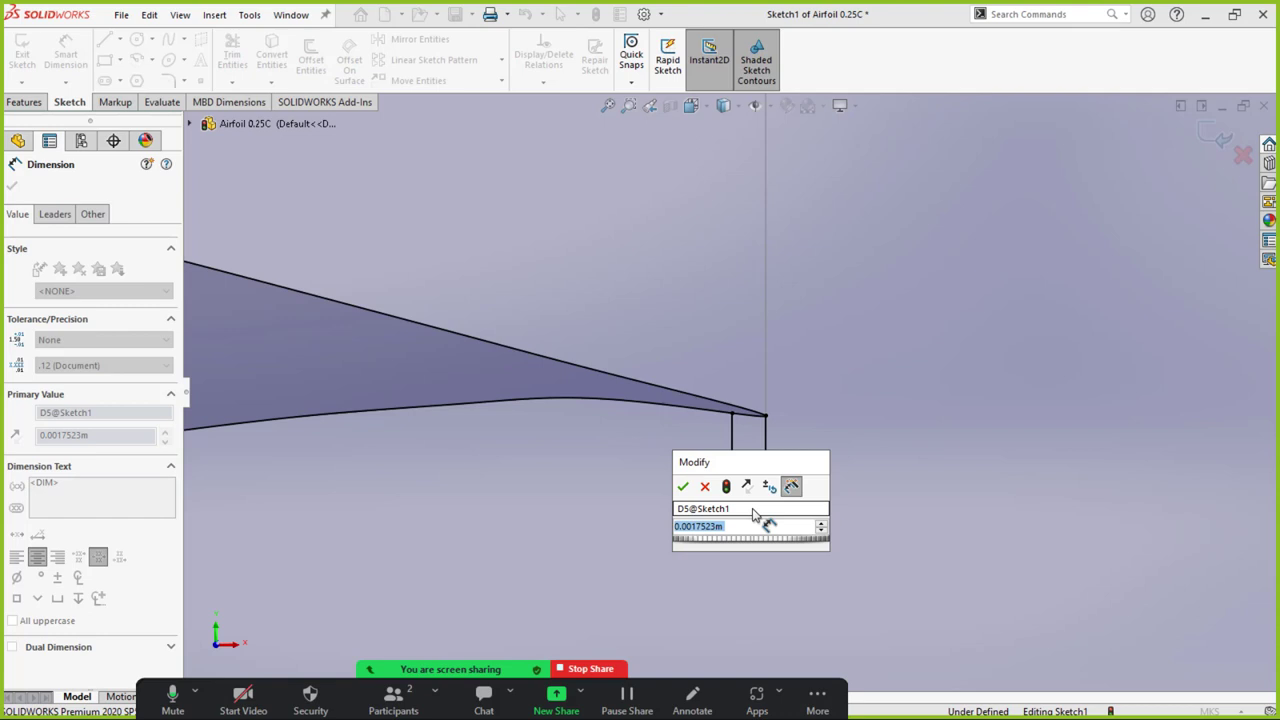
pyautogui.write('0.00')
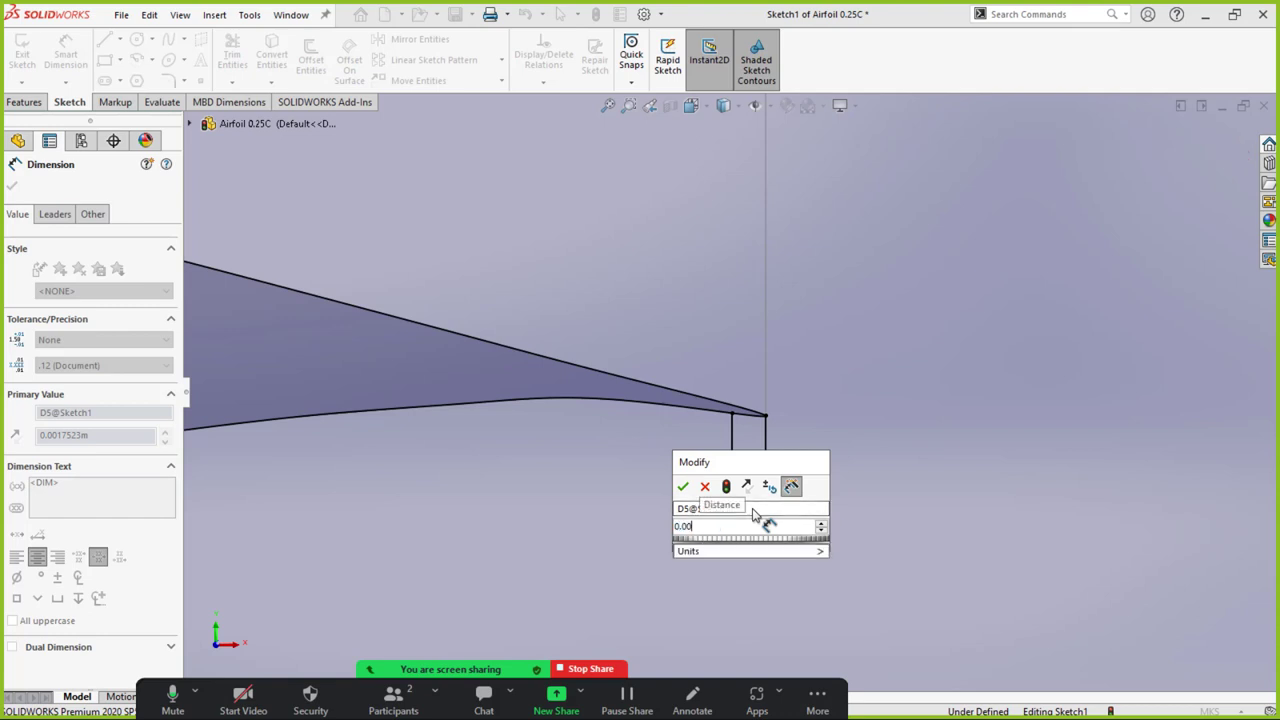
pyautogui.write('375')
pyautogui.press('Return')
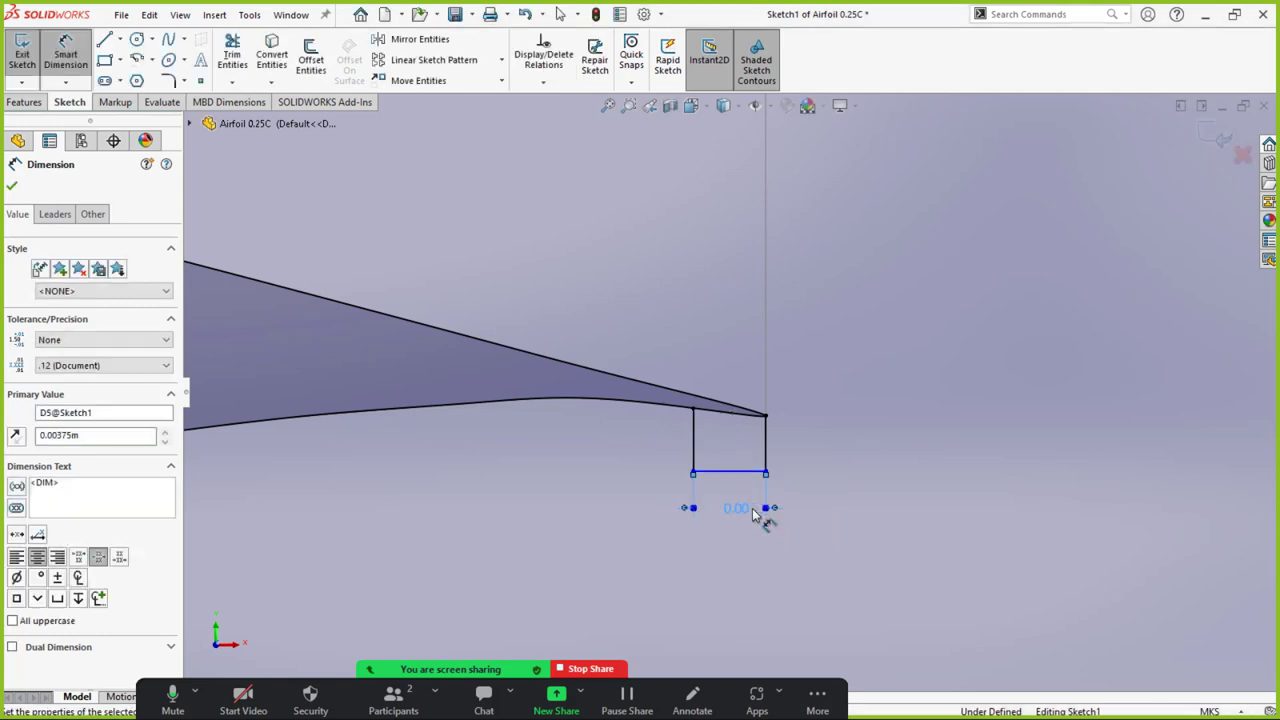
pyautogui.click(766, 440)
pyautogui.click(822, 441)
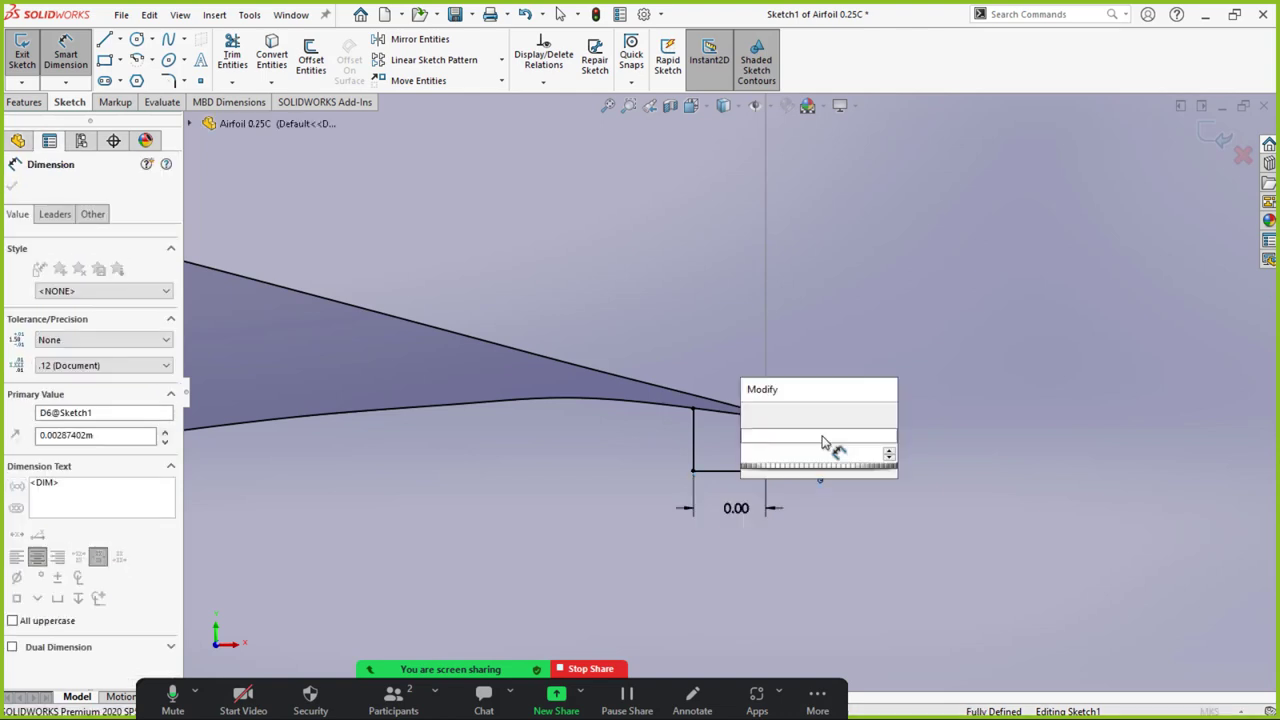
pyautogui.write('375')
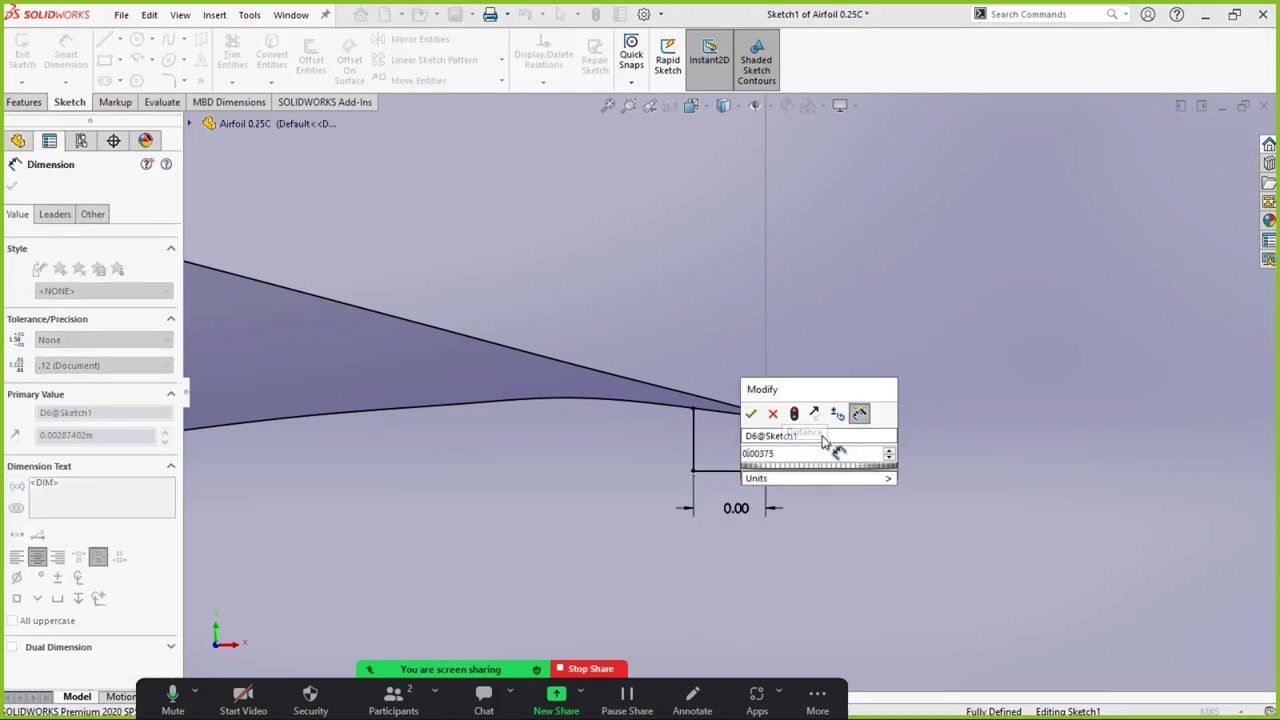
pyautogui.press('Return')
# Open the document unit settings from the status-bar MKS unit system.
pyautogui.click(535, 564)
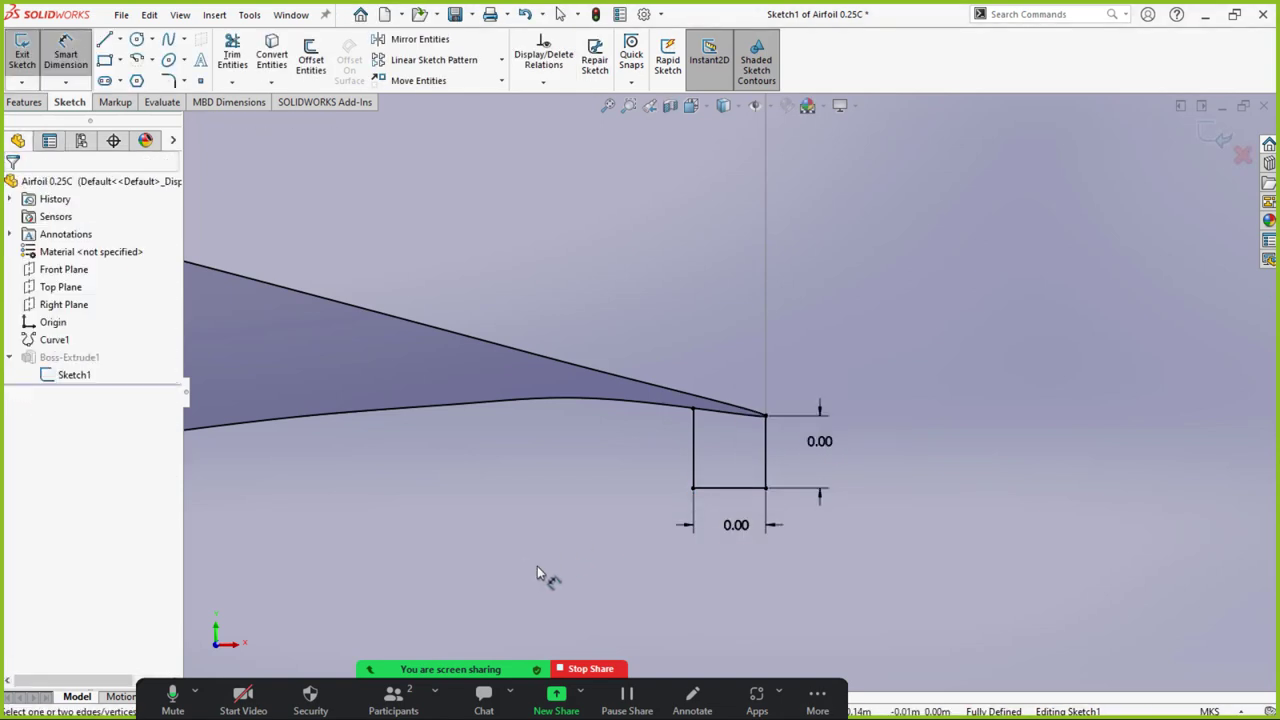
pyautogui.moveTo(485, 668); pyautogui.dragTo(555, 582)
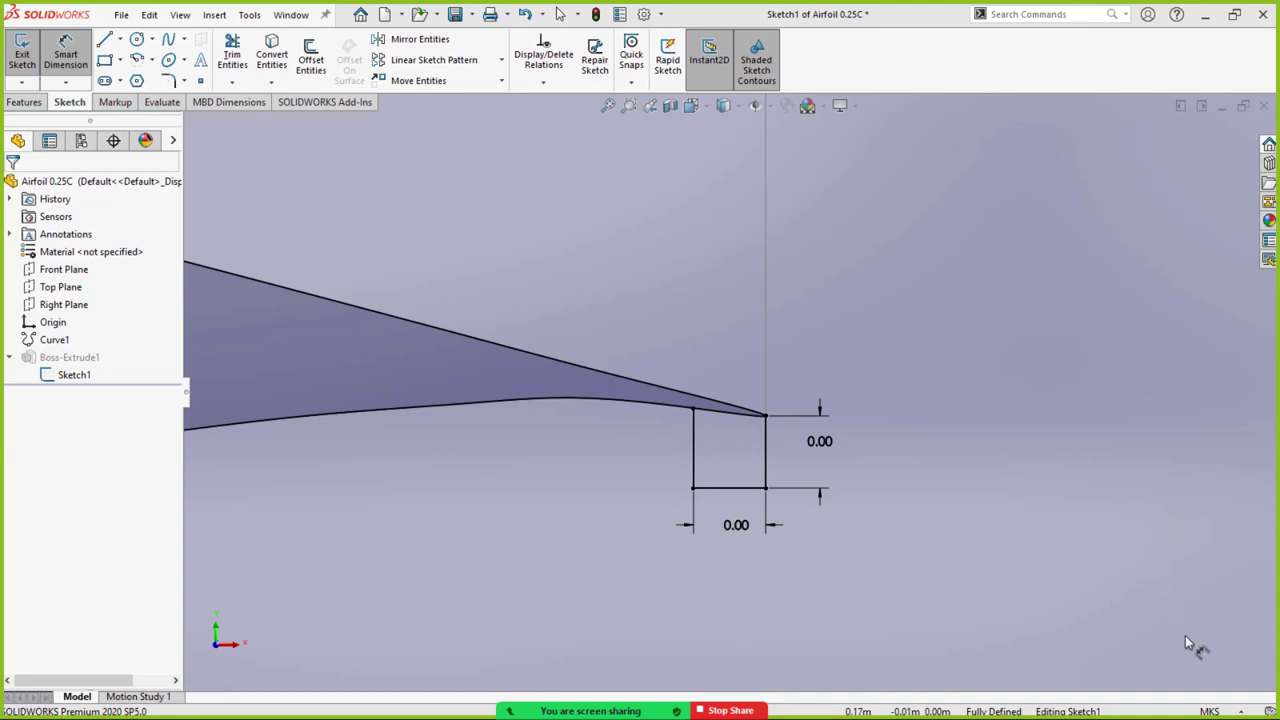
pyautogui.click(1210, 711)
pyautogui.click(1147, 688)
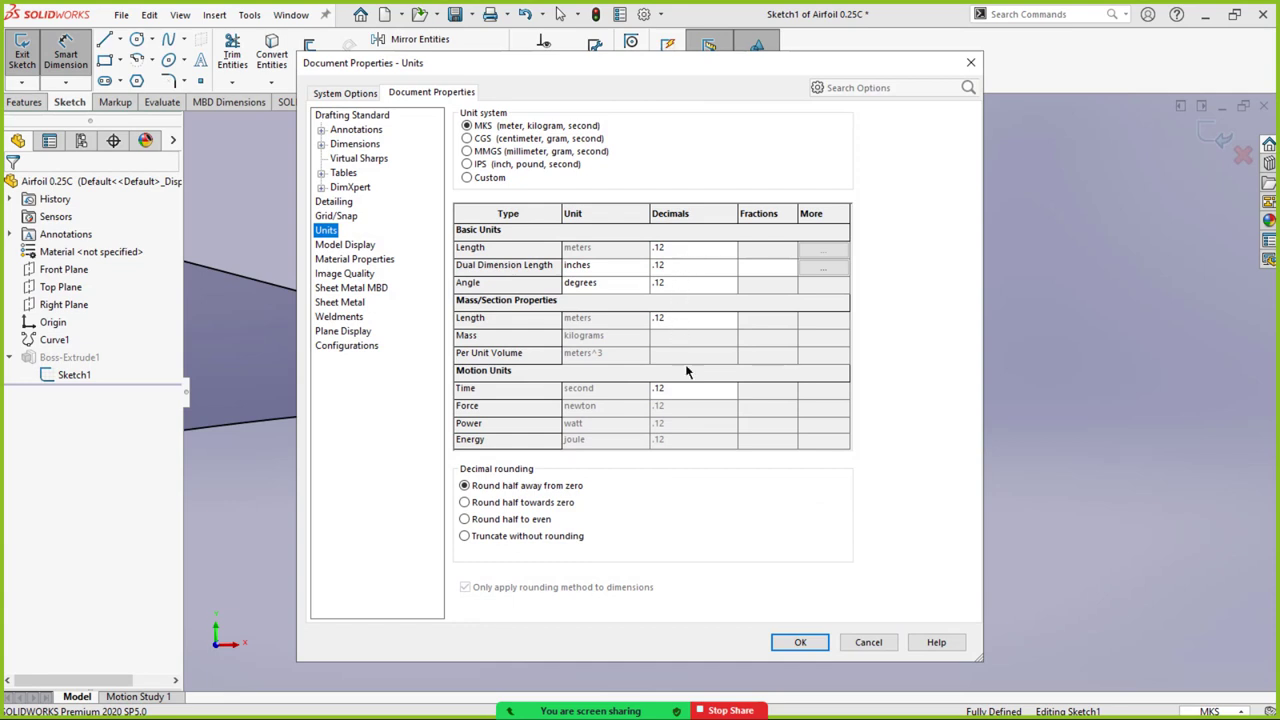
# Set length decimals to .12345 (five places) and apply the units.
pyautogui.click(686, 256)
pyautogui.click(729, 249)
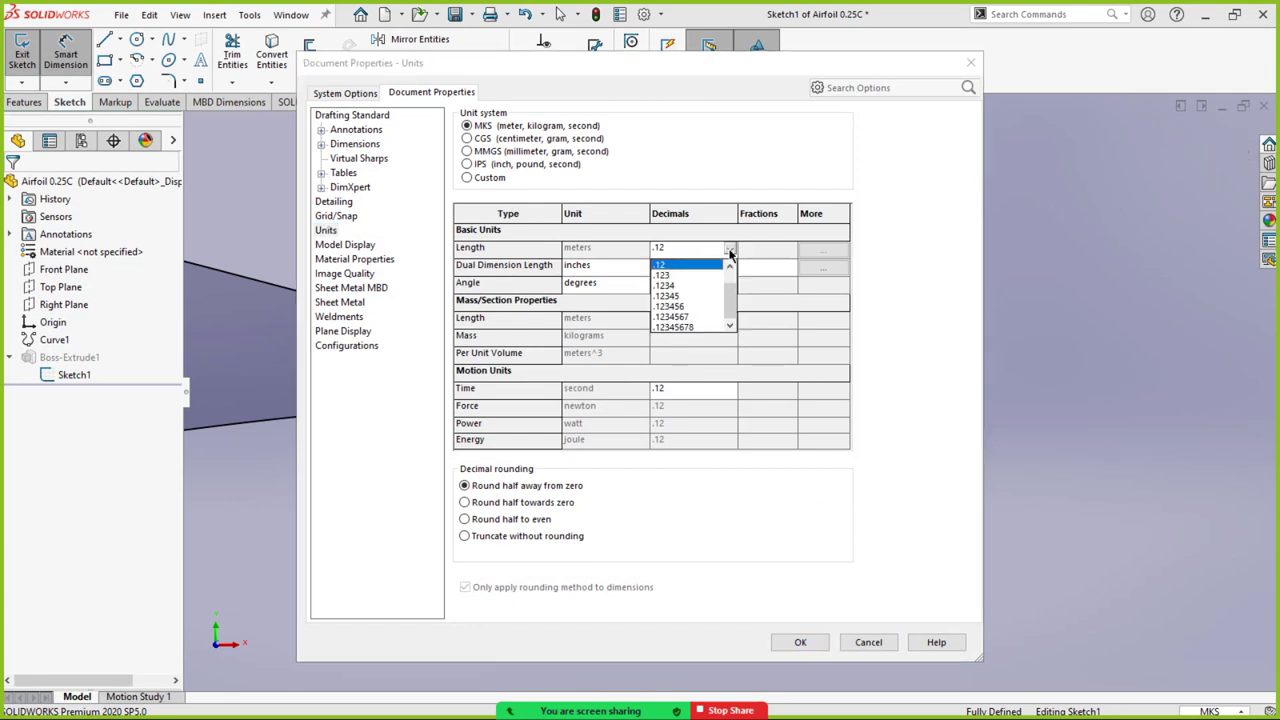
pyautogui.click(675, 296)
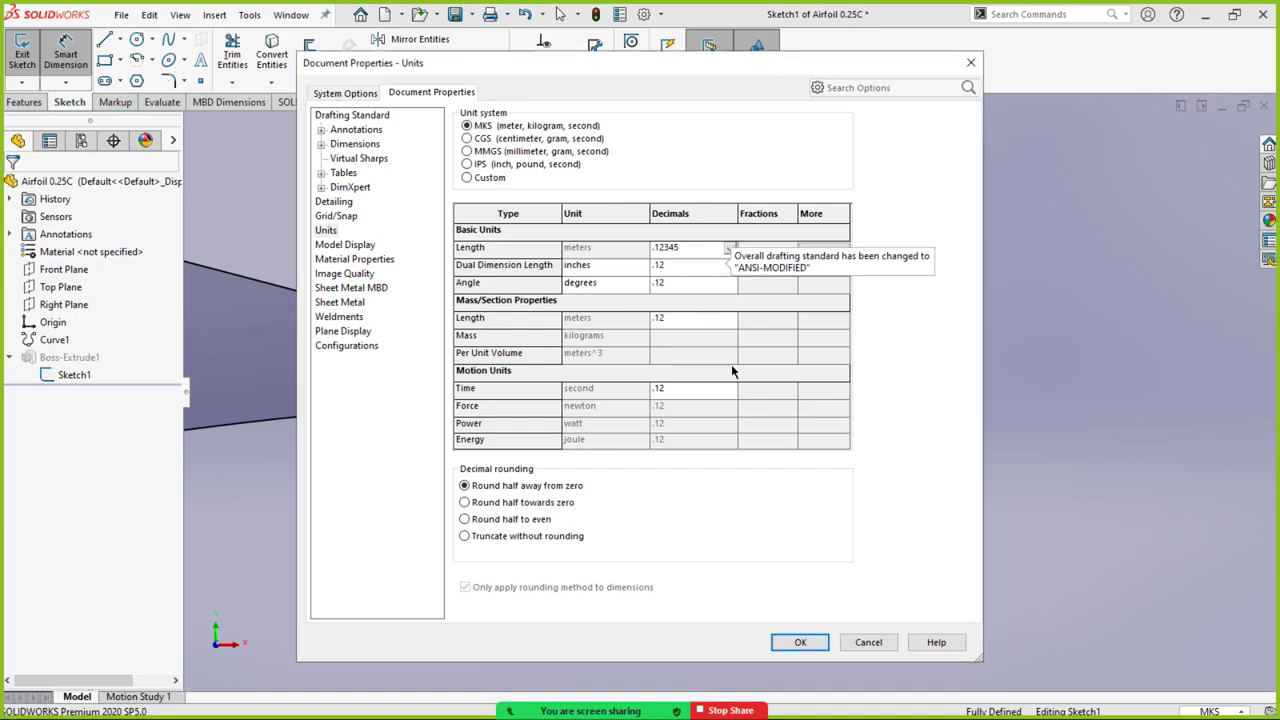
pyautogui.click(812, 642)
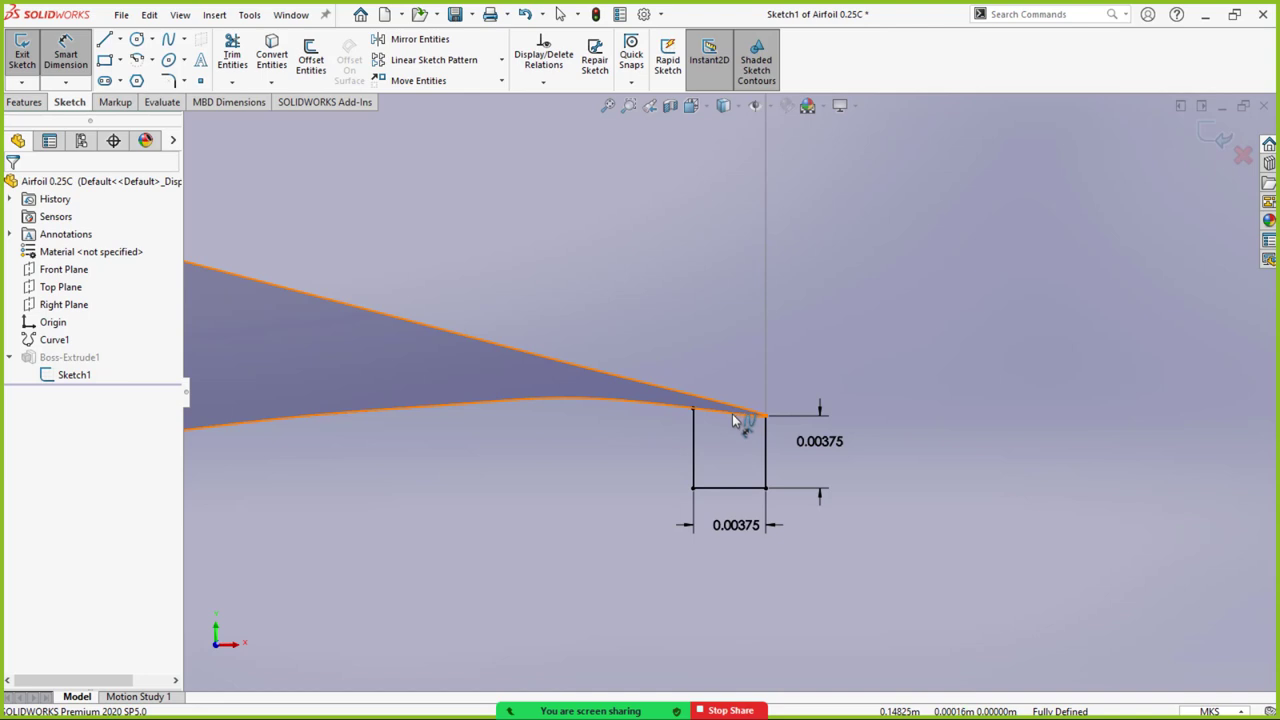
# Power-trim the airfoil's lower curve inside the trailing-edge box so the cut joins the profile.
pyautogui.click(232, 55)
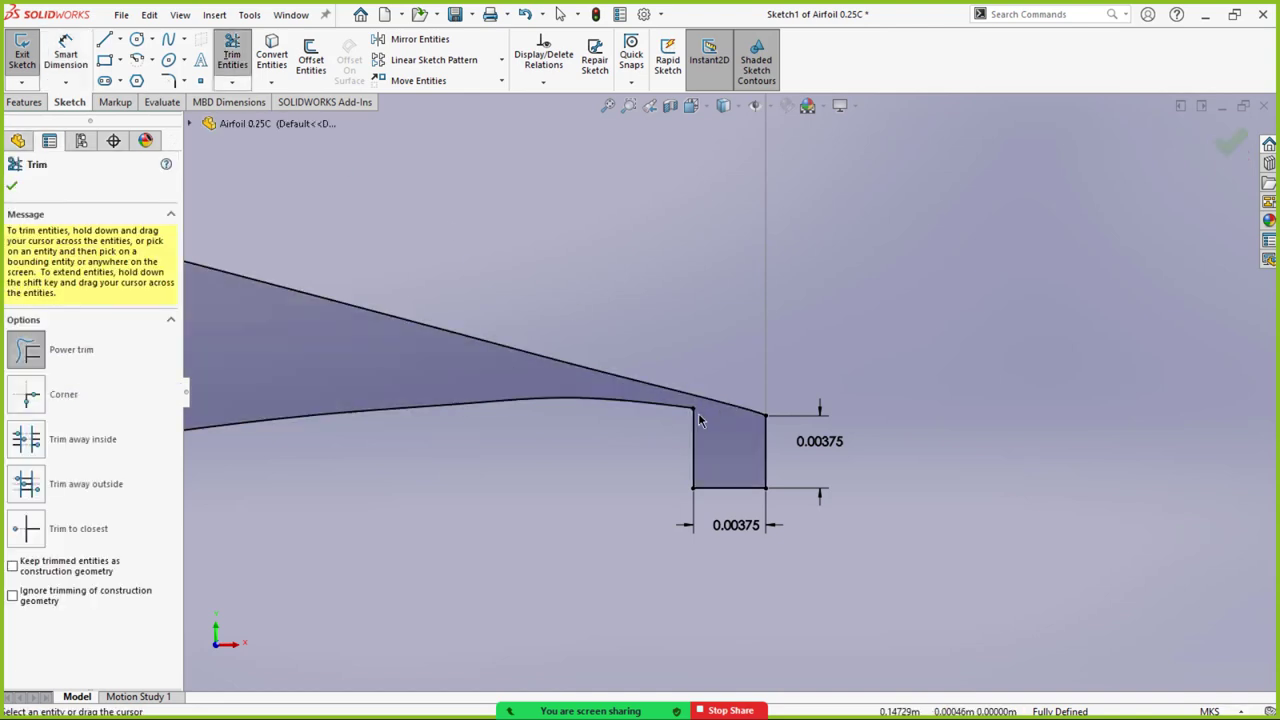
pyautogui.scroll(5, 550, 482)
pyautogui.scroll(2, 550, 480)
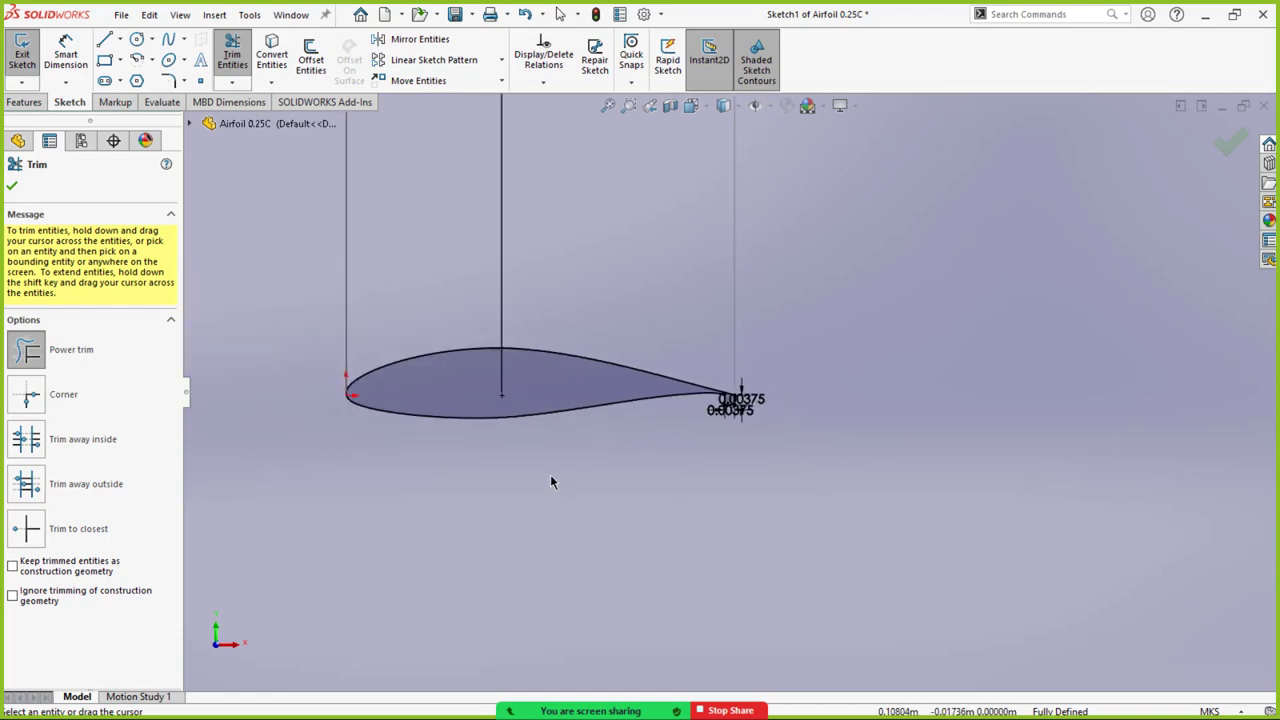
pyautogui.scroll(-5, 565, 476)
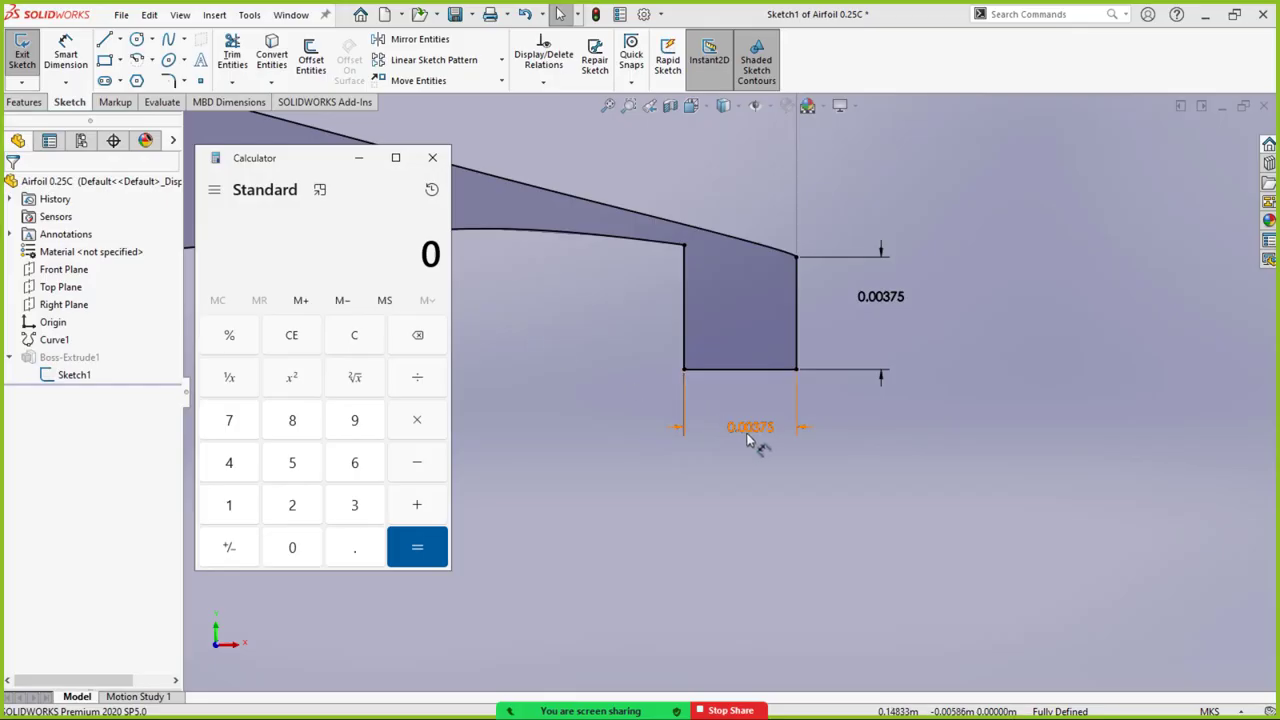
# Compute 0.15 × 0.25 = 0.0375 in Calculator, then divide by 100 to get 0.000375.
pyautogui.click(350, 550)
pyautogui.click(240, 517)
pyautogui.click(277, 466)
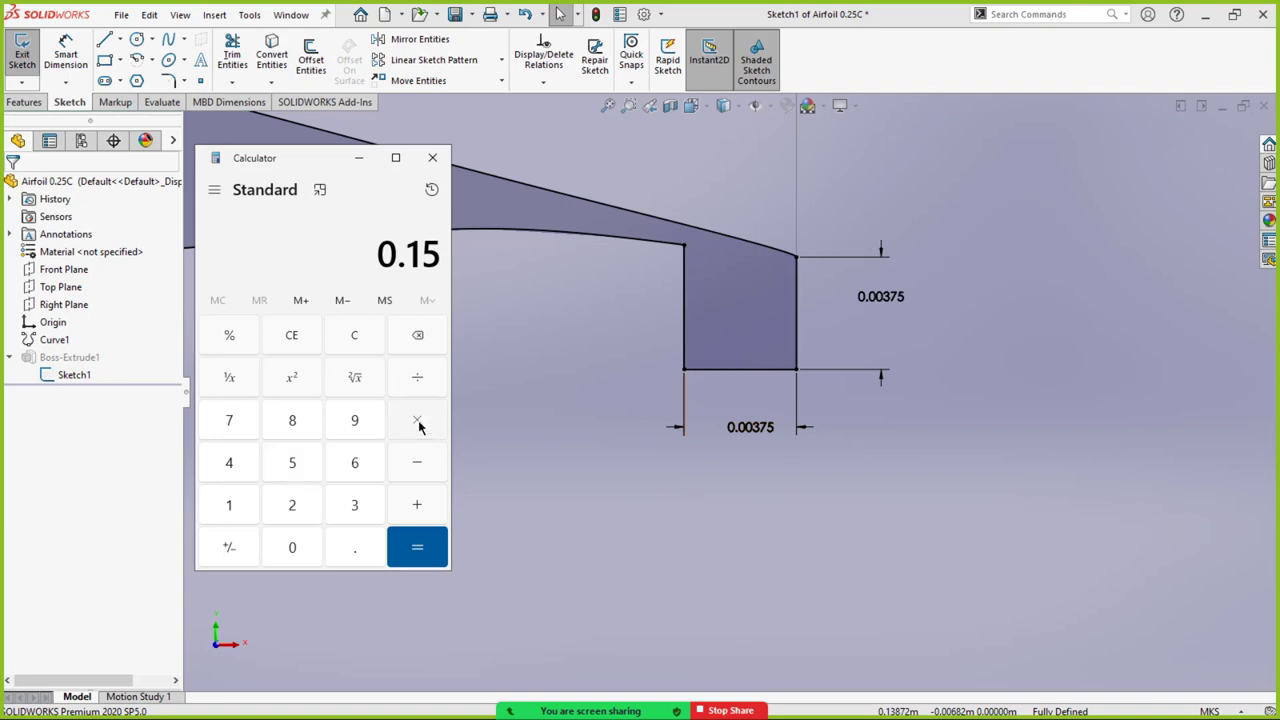
pyautogui.click(301, 549)
pyautogui.click(350, 547)
pyautogui.click(292, 505)
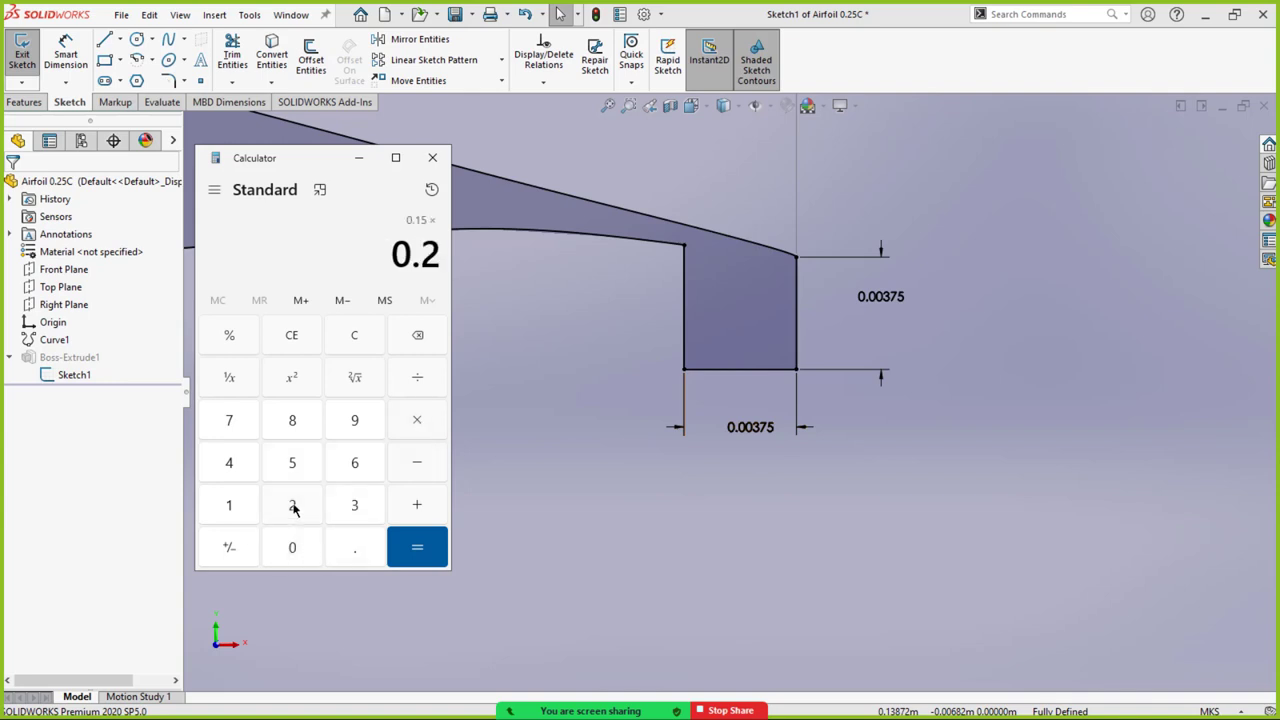
pyautogui.click(285, 460)
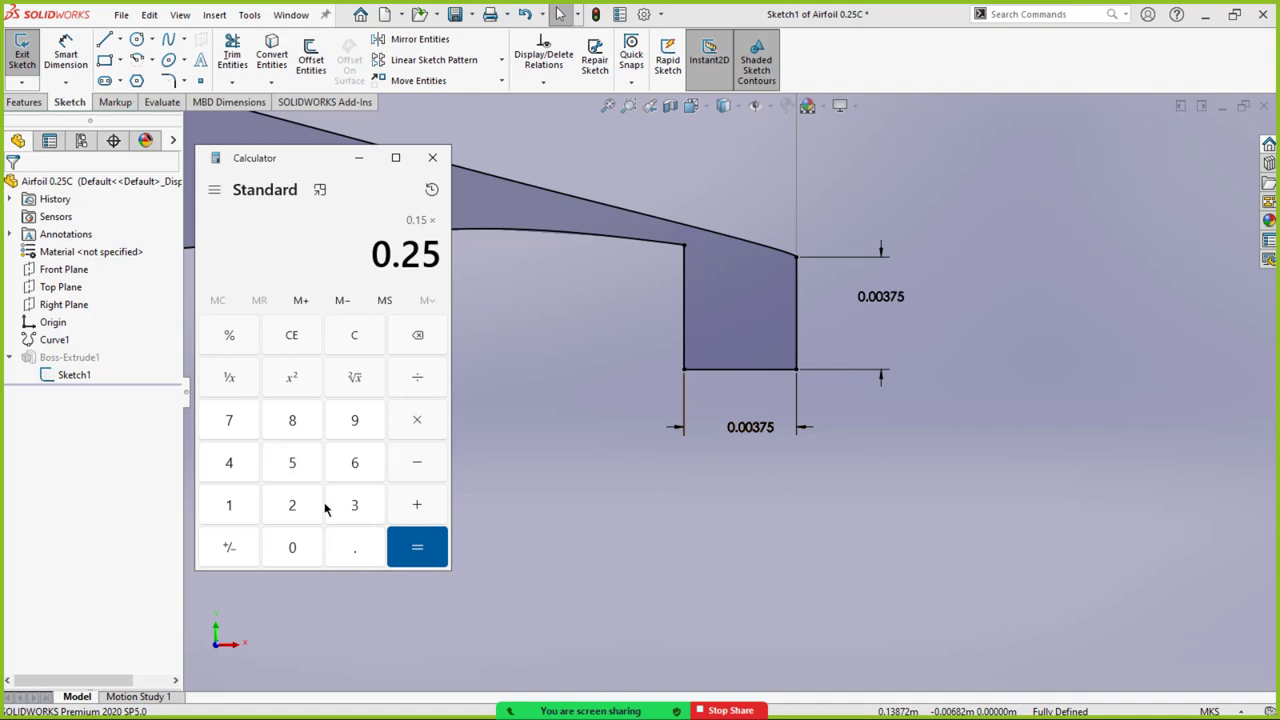
pyautogui.click(415, 549)
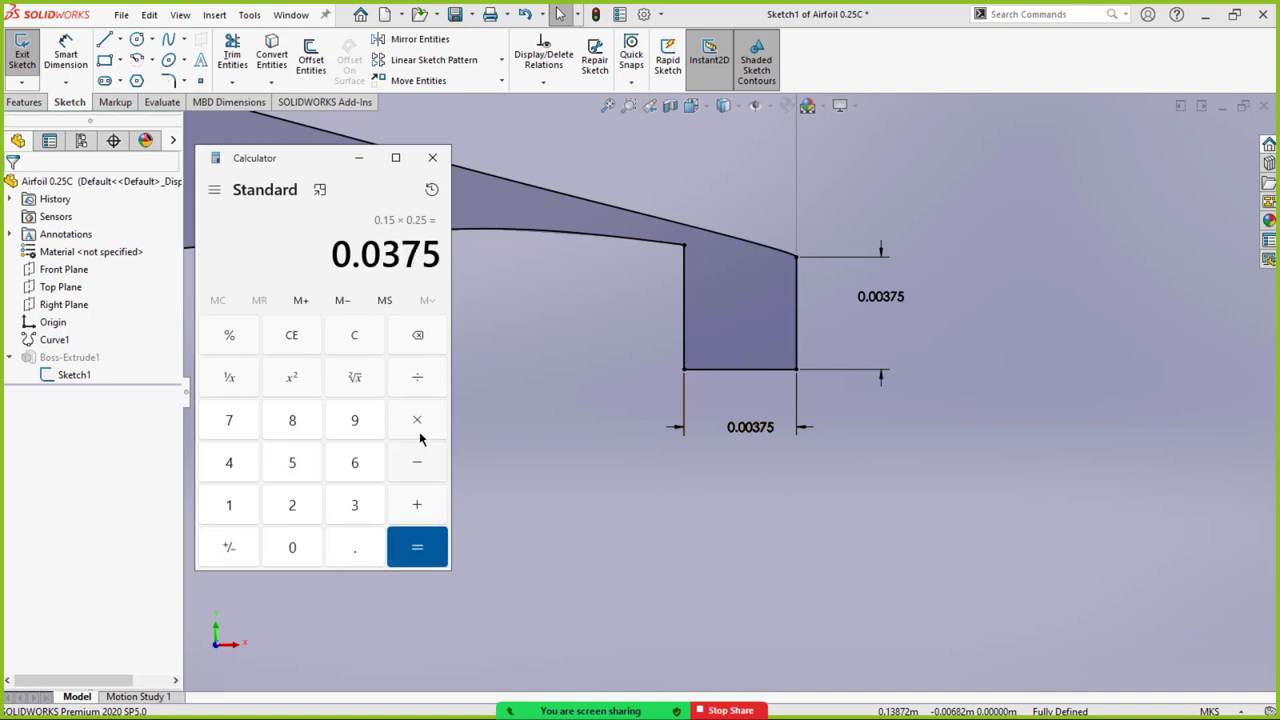
pyautogui.click(229, 505)
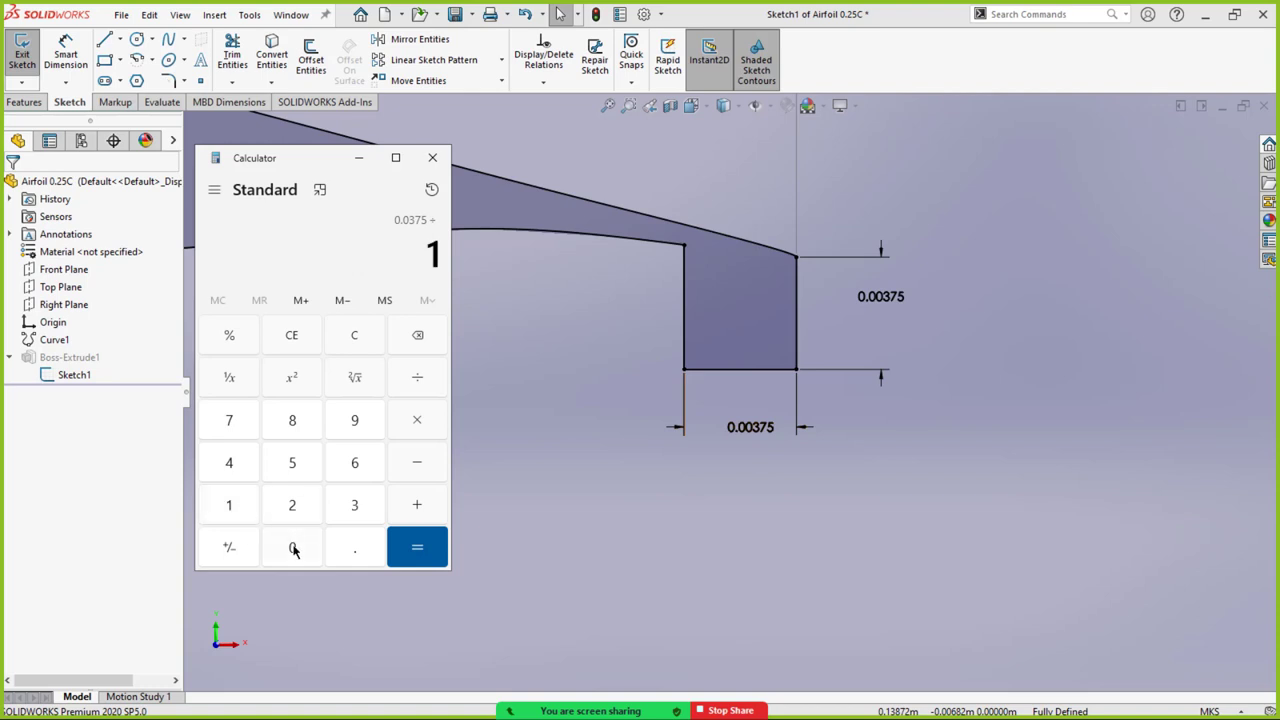
pyautogui.doubleClick(291, 547)
pyautogui.click(420, 550)
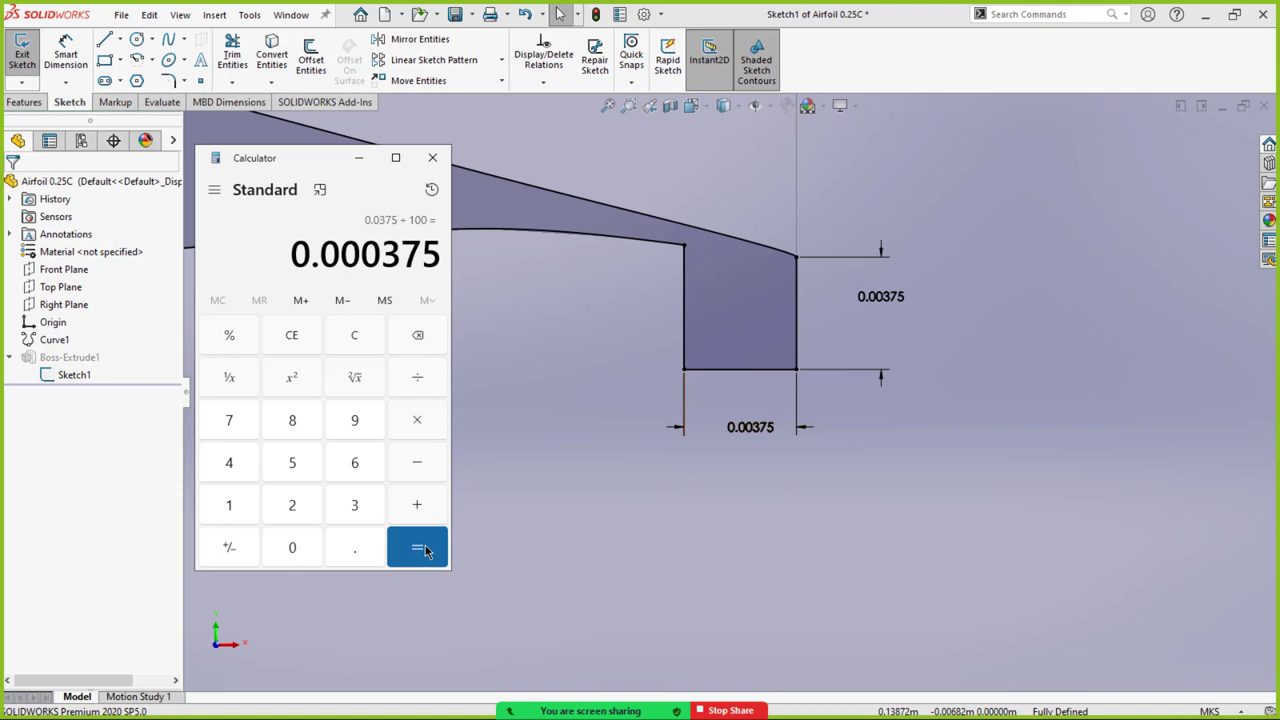
# Set the trailing-edge cut width to 0.00038 and move its dimension below the cut.
pyautogui.click(432, 157)
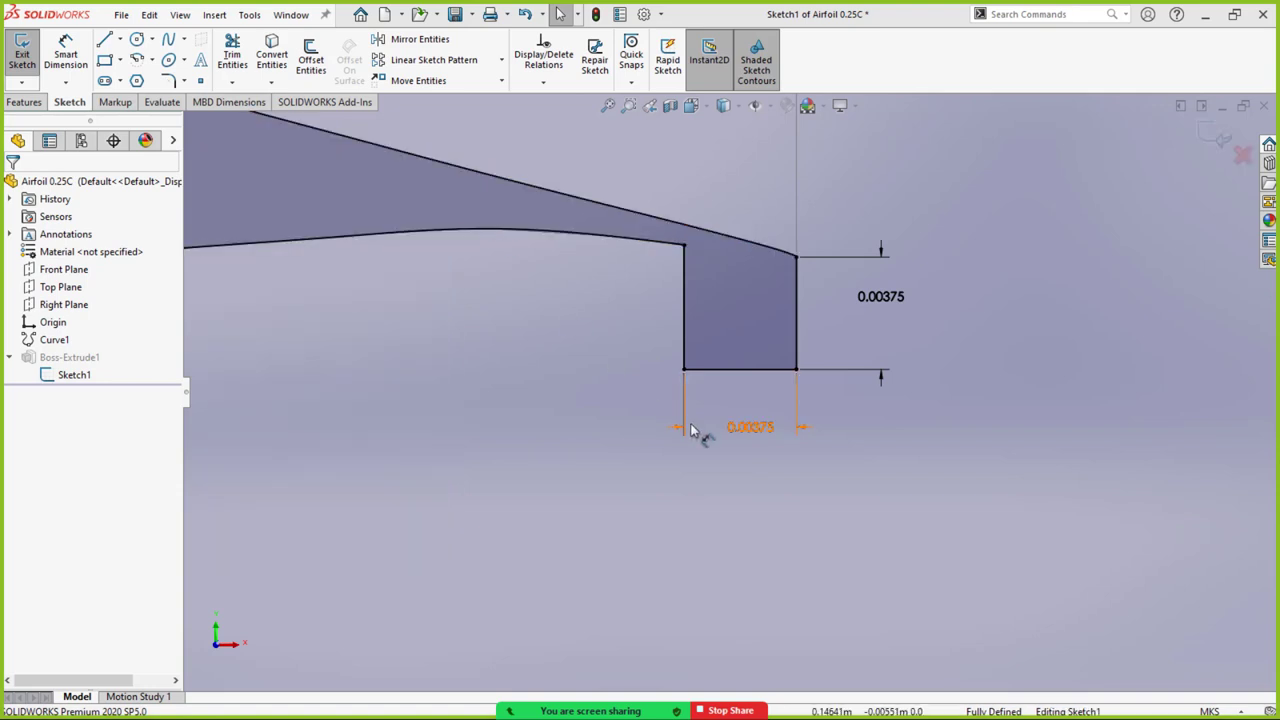
pyautogui.click(747, 428)
pyautogui.doubleClick(745, 428)
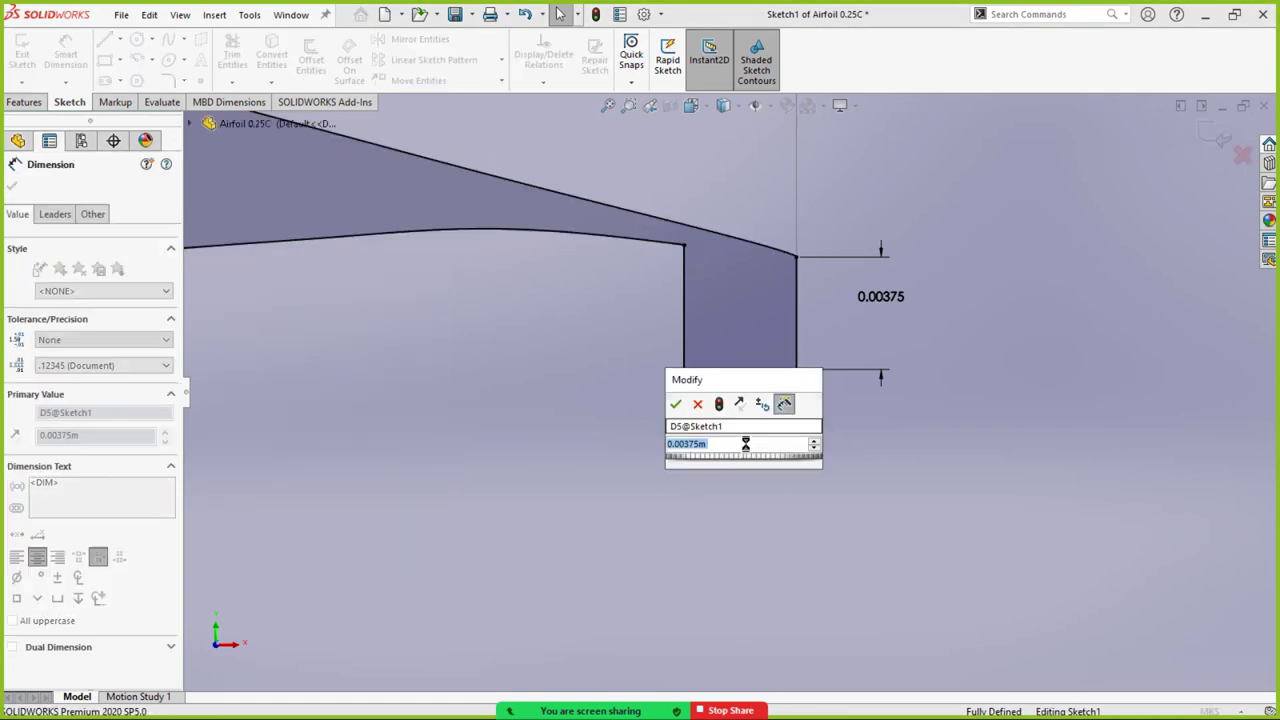
pyautogui.write('0.0')
pyautogui.write('0375')
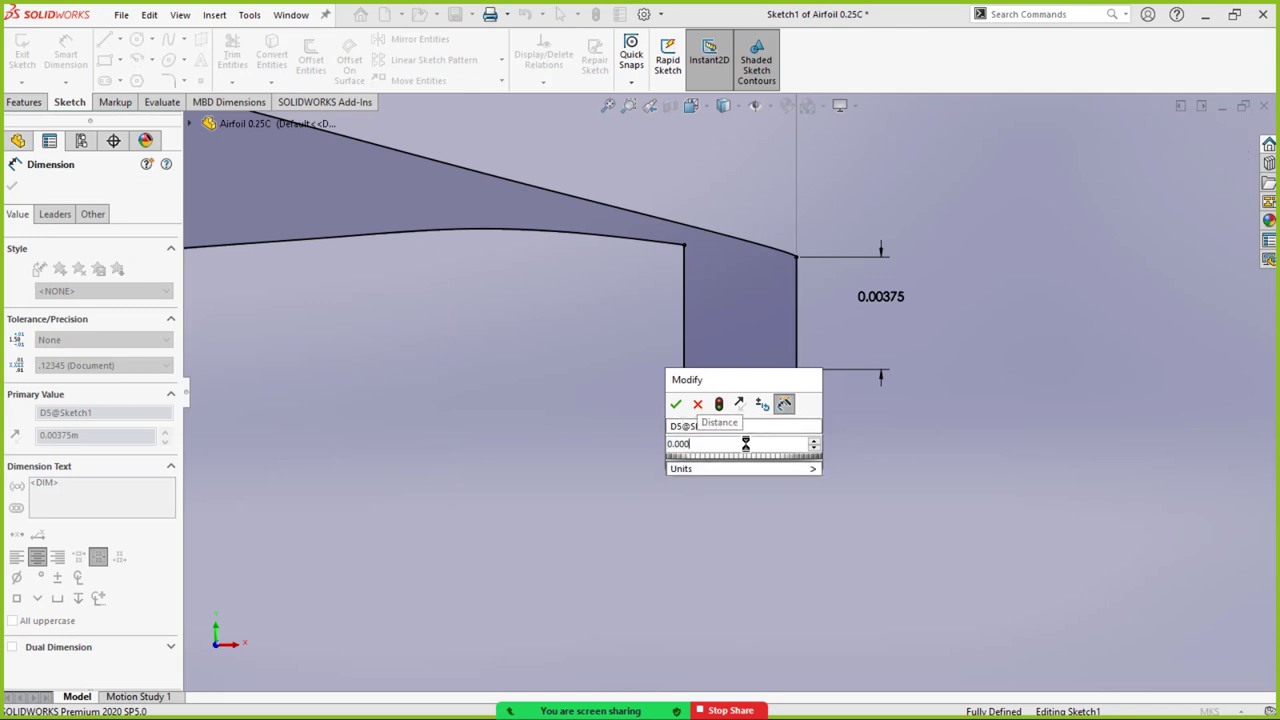
pyautogui.press('Return')
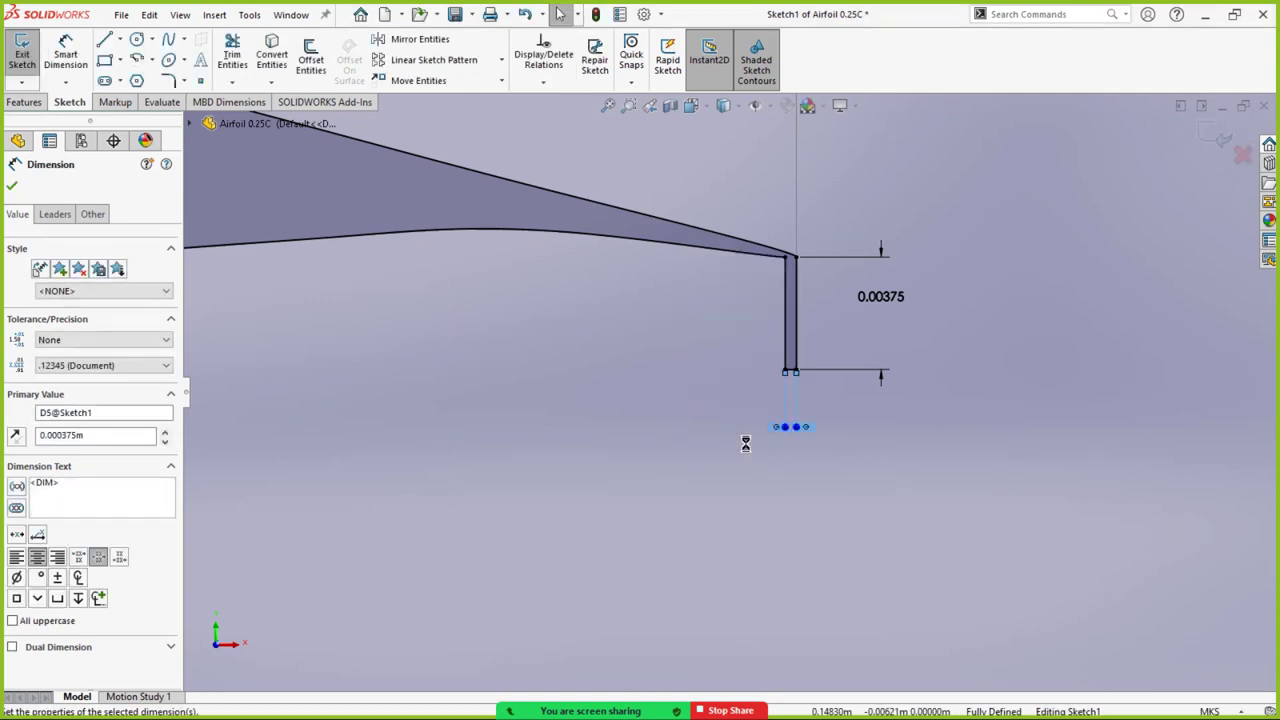
pyautogui.click(650, 412)
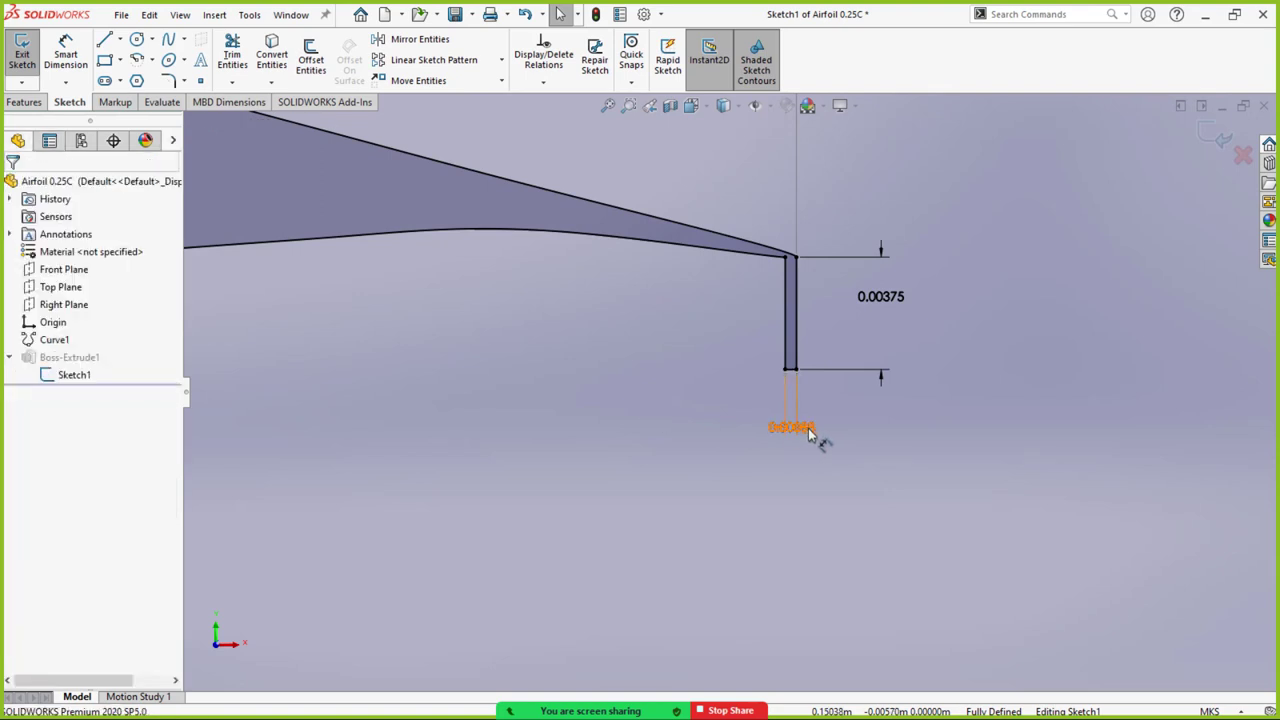
pyautogui.moveTo(823, 443); pyautogui.dragTo(907, 449)
pyautogui.click(567, 430)
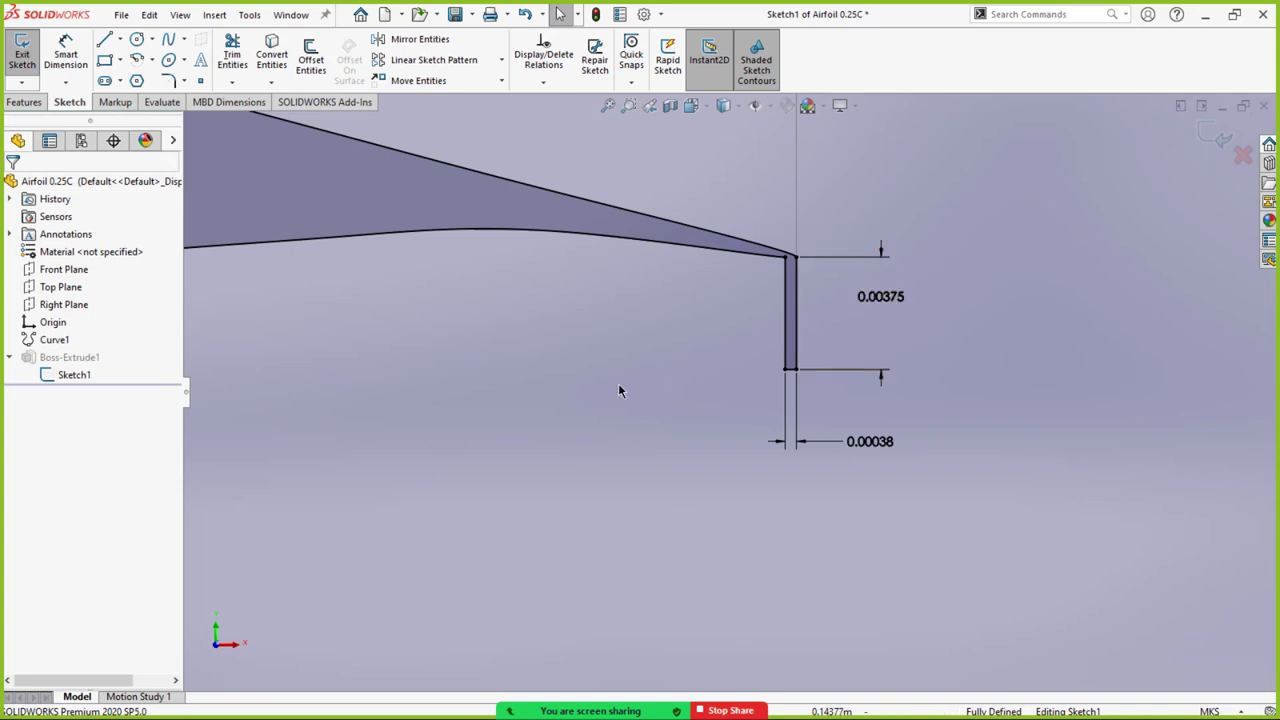
# Set the trailing-edge cut height dimension to 0.00038.
pyautogui.click(900, 296)
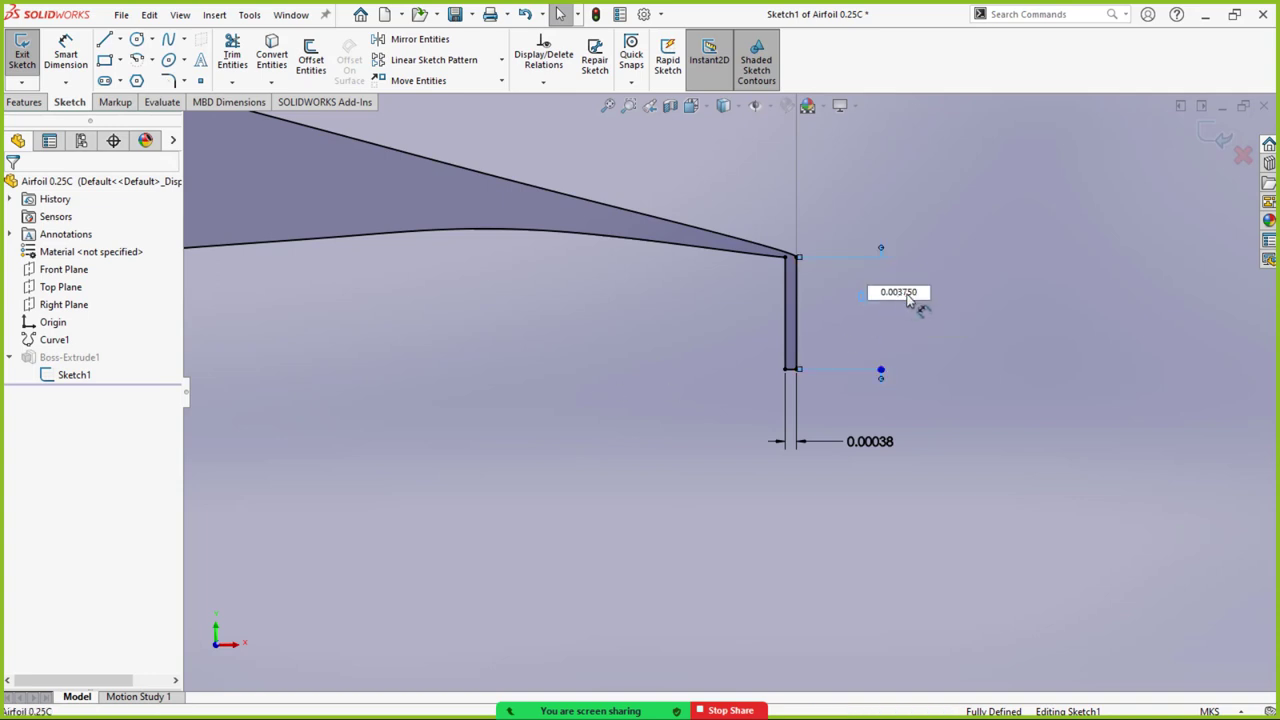
pyautogui.write('0.00038')
pyautogui.press('Return')
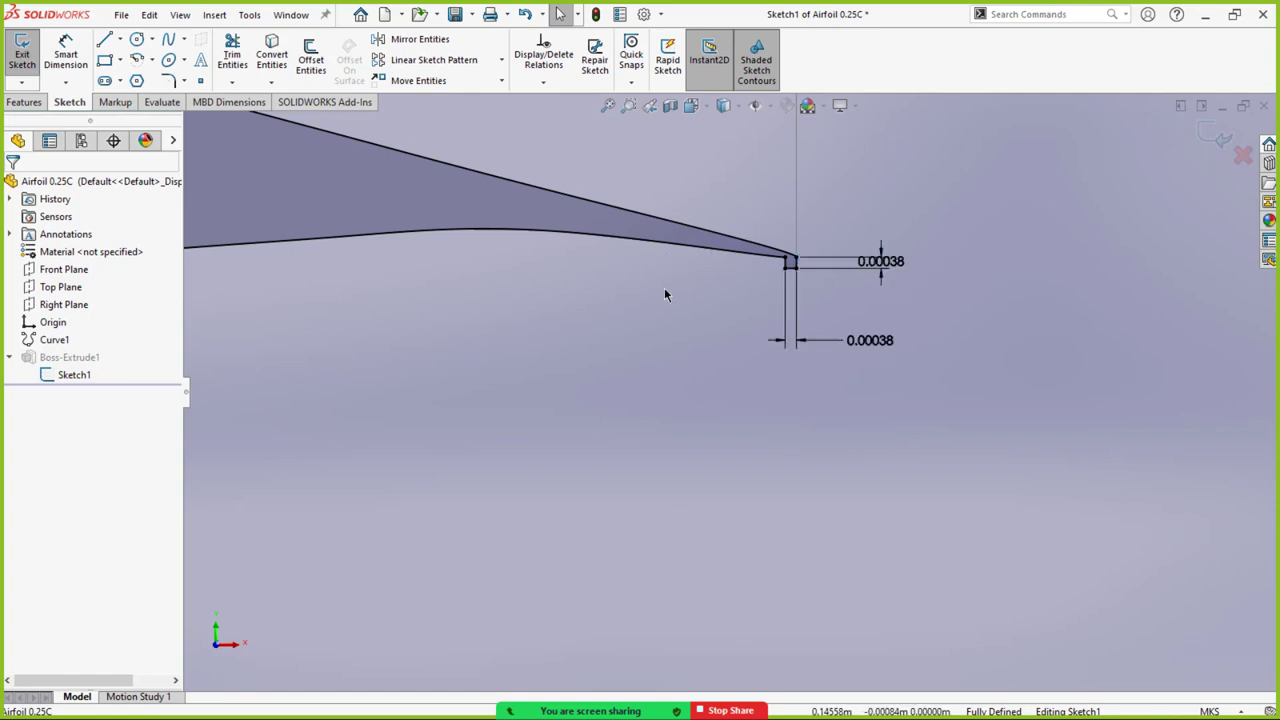
pyautogui.hotkey('ctrl', 'a')
pyautogui.scroll(-2, 734, 286)
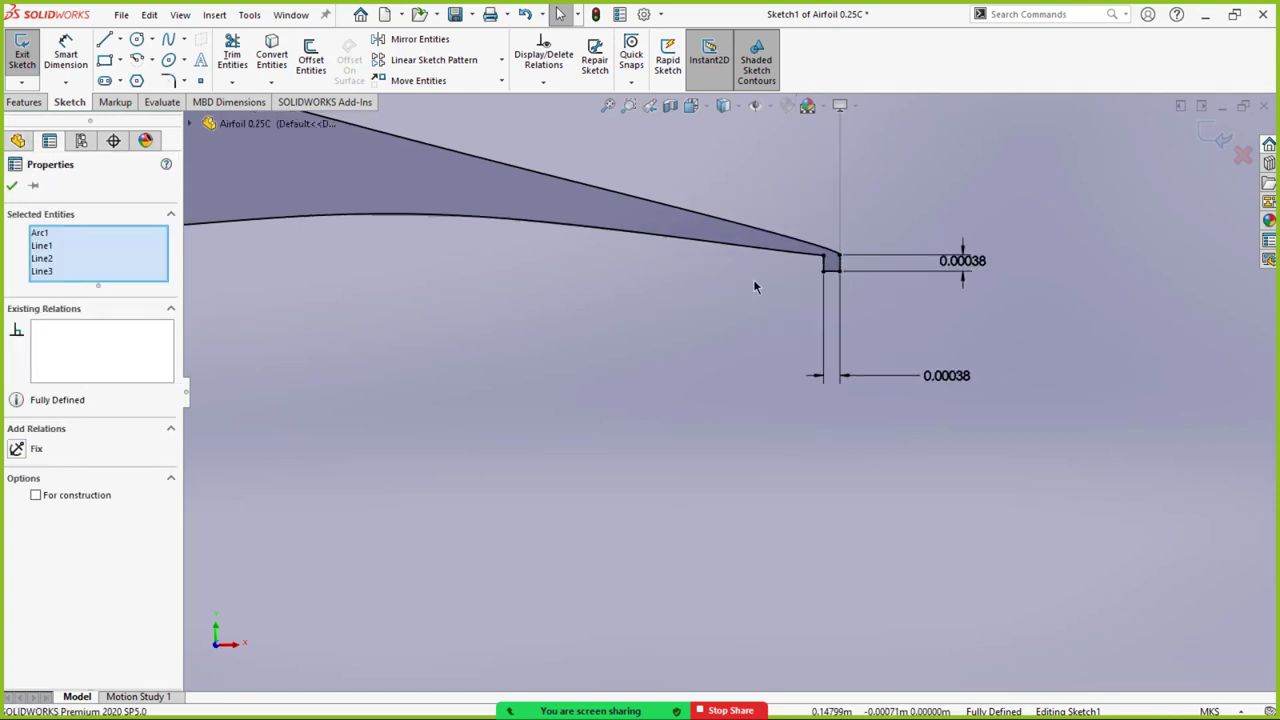
pyautogui.scroll(3, 755, 287)
pyautogui.scroll(5, 763, 288)
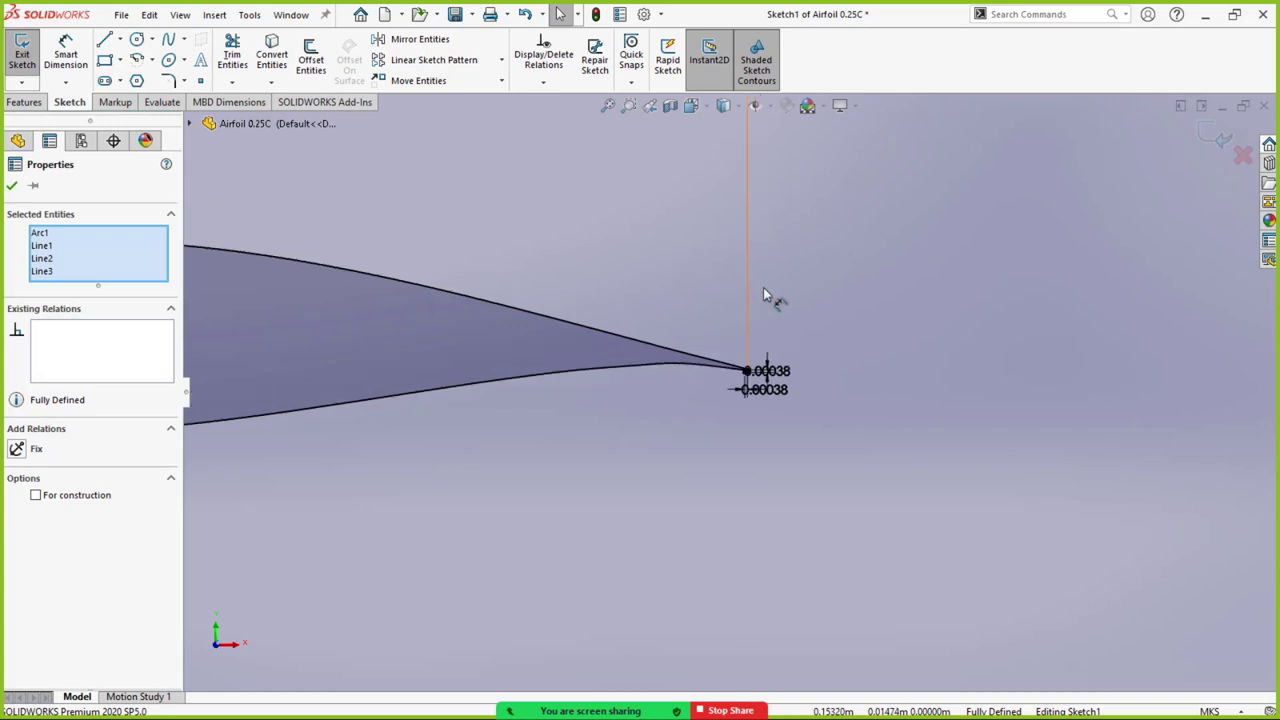
# Exit the sketch to rebuild the 0.25C domain and fit it in the view.
pyautogui.click(1220, 139)
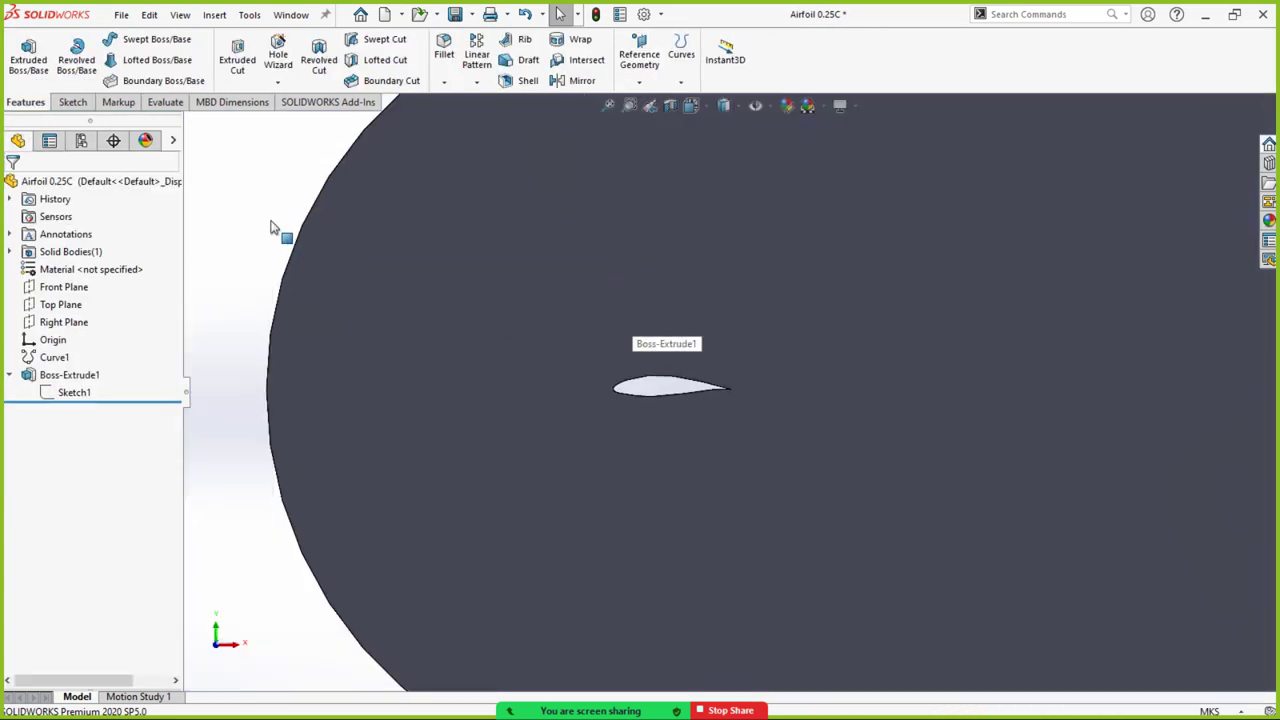
pyautogui.press('f')
pyautogui.scroll(-3, 966, 465)
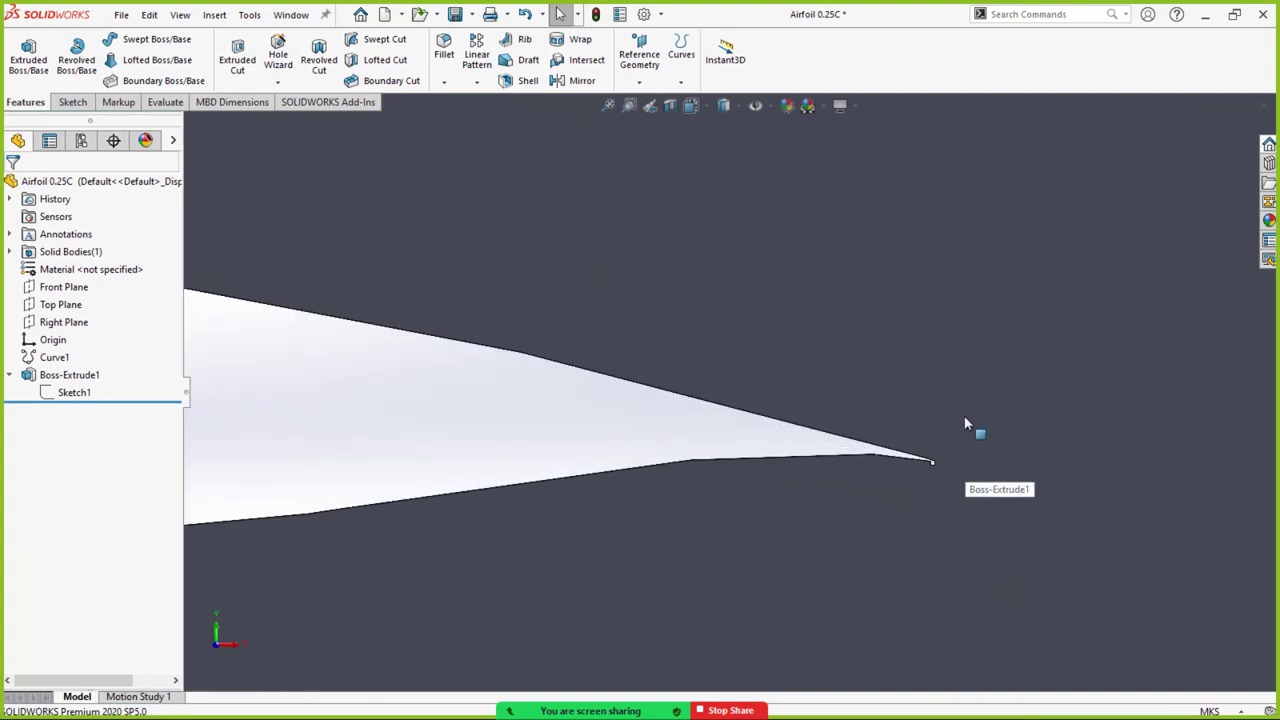
pyautogui.scroll(10, 964, 420)
pyautogui.scroll(3, 725, 408)
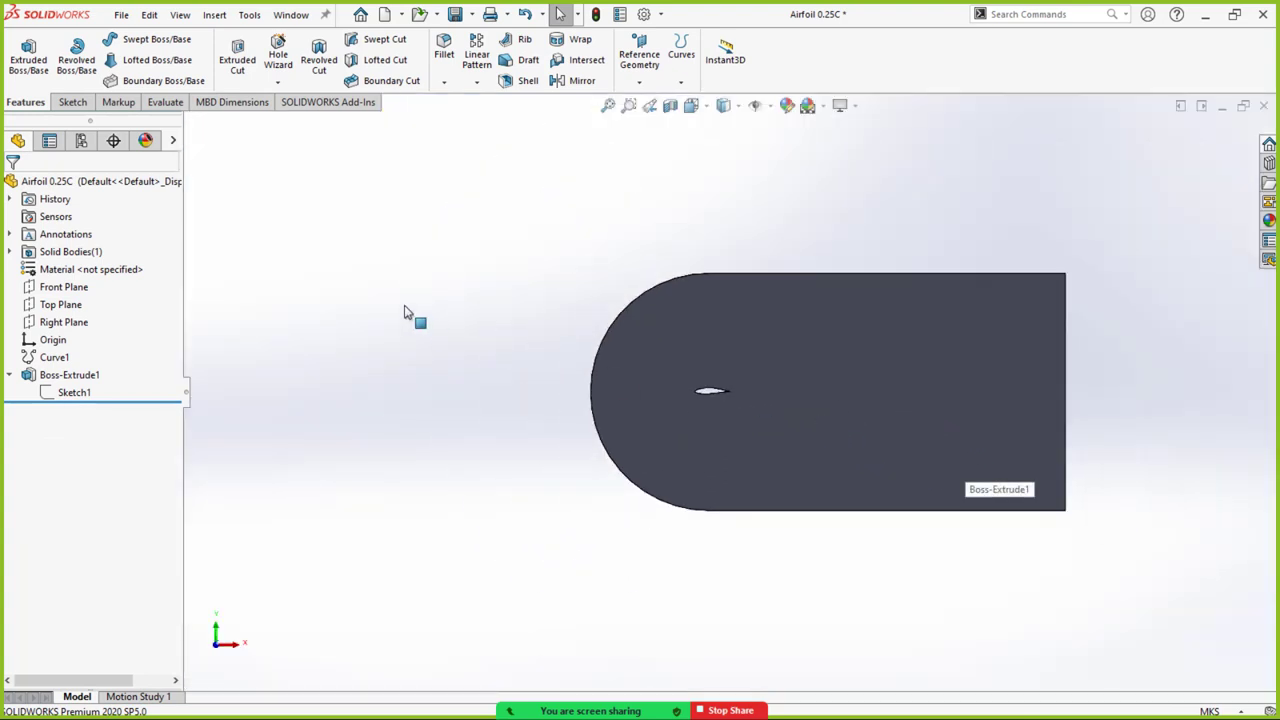
pyautogui.press('f')
# Export the part as a STEP AP214 file into the Step Files folder.
pyautogui.click(470, 14)
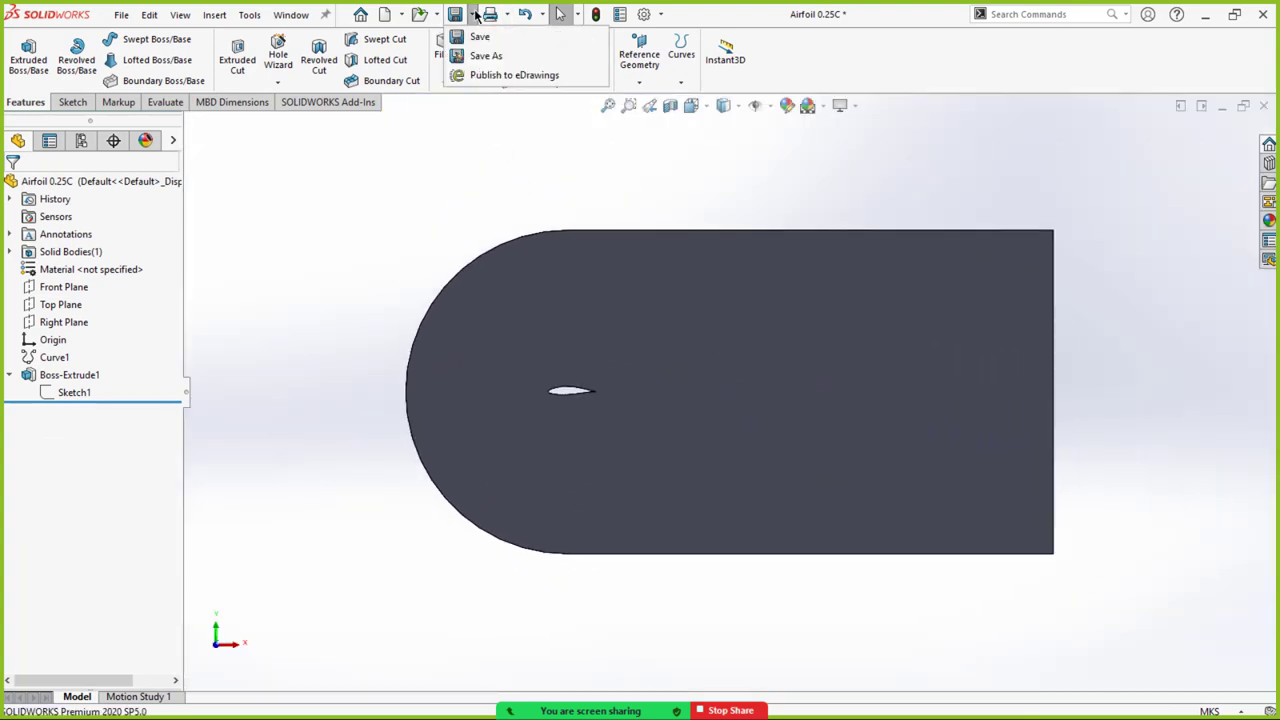
pyautogui.click(480, 54)
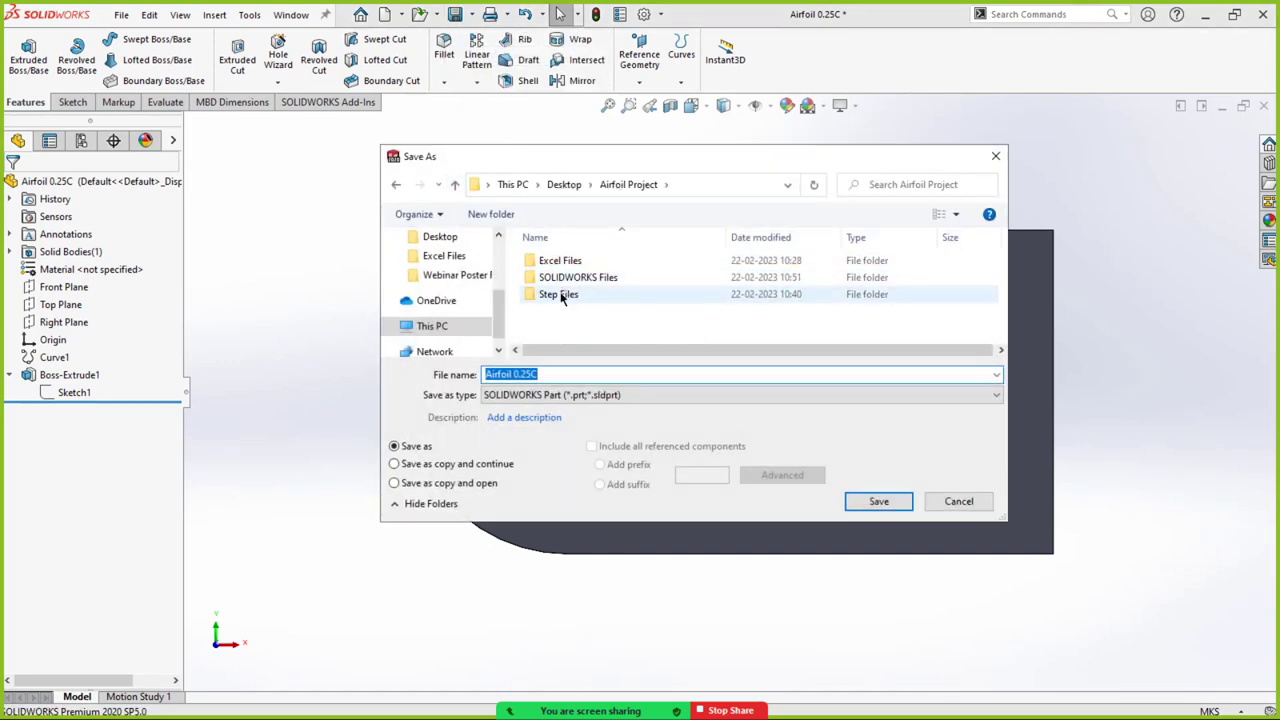
pyautogui.doubleClick(560, 294)
pyautogui.click(537, 397)
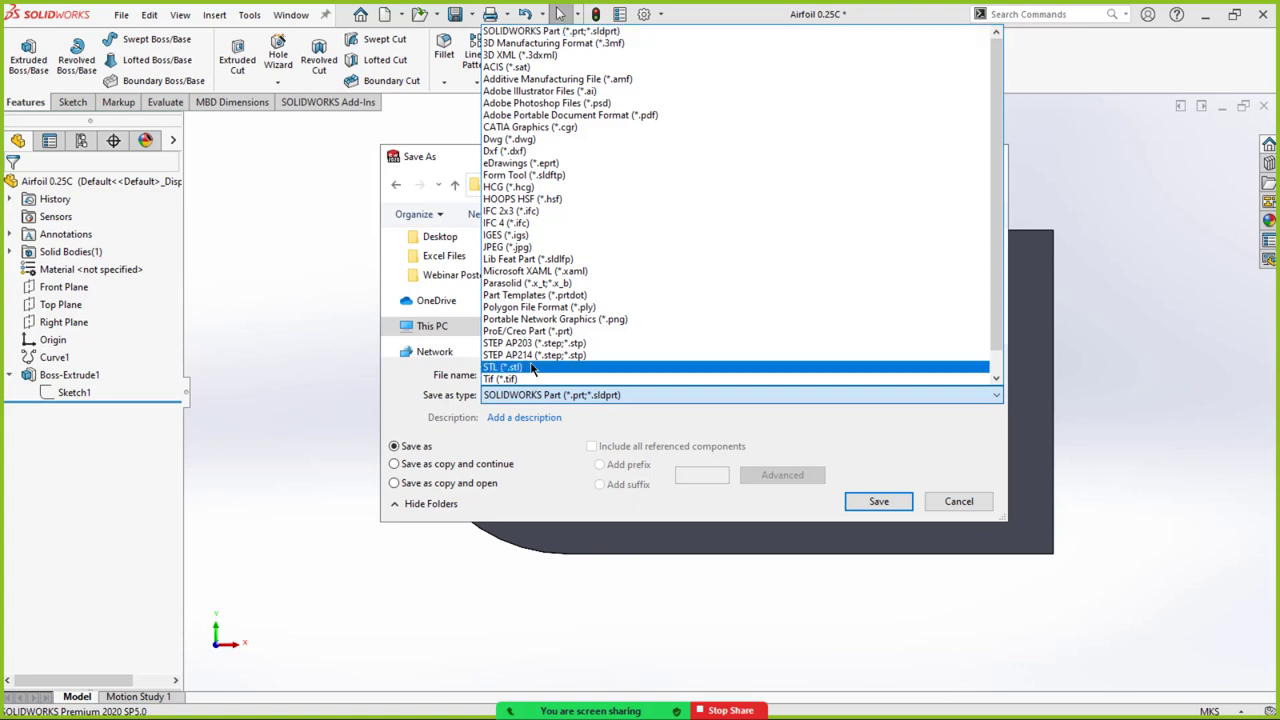
pyautogui.click(533, 355)
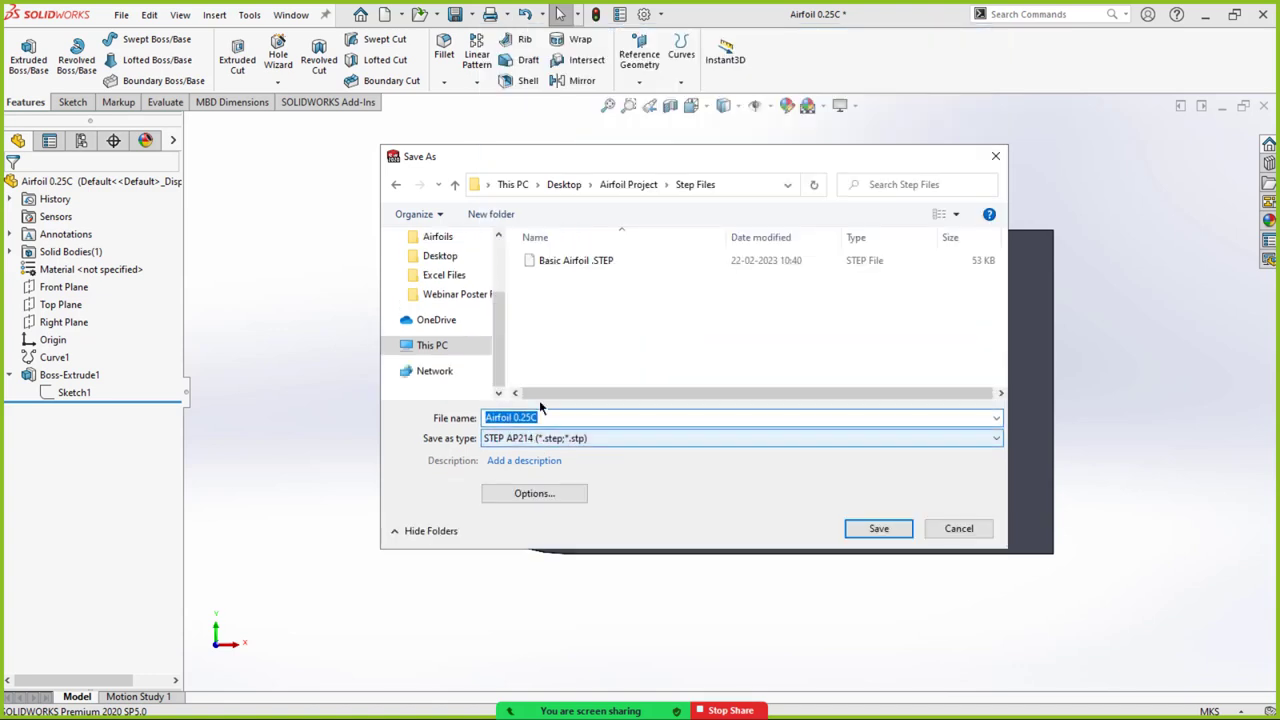
pyautogui.click(877, 529)
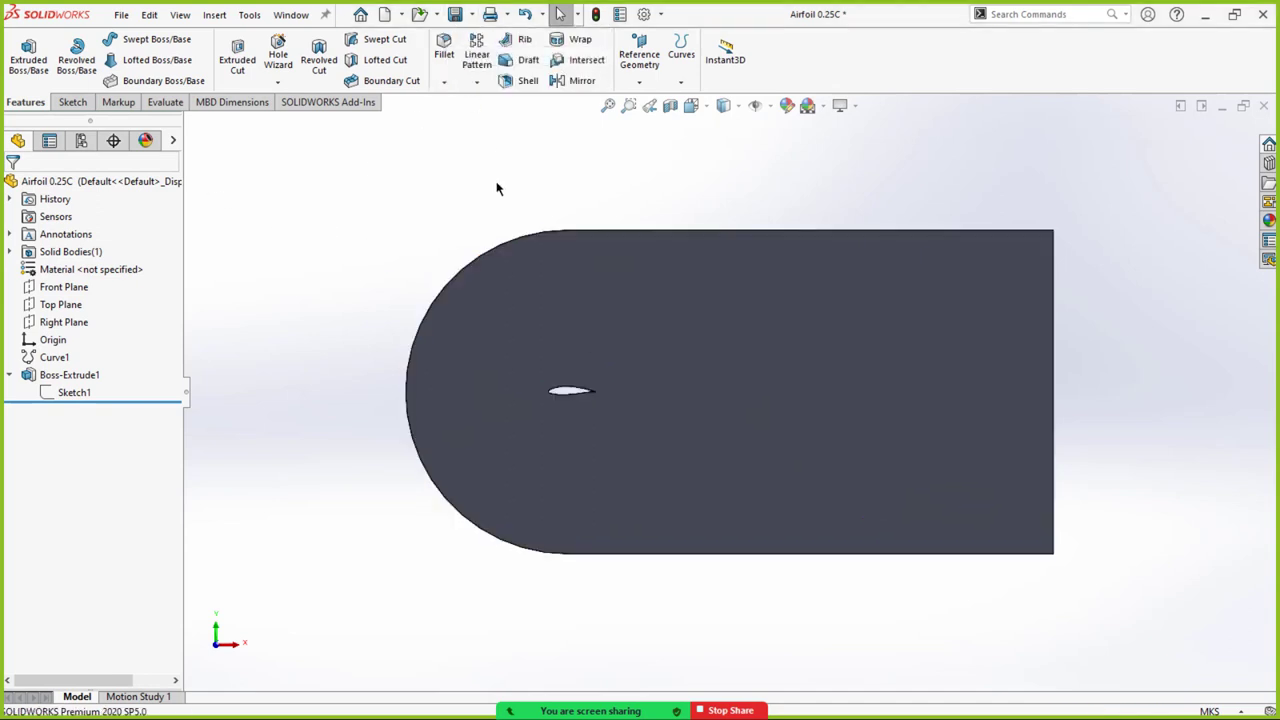
# Save the part as Airfoil 0.5C in the SOLIDWORKS Files folder.
pyautogui.click(454, 184)
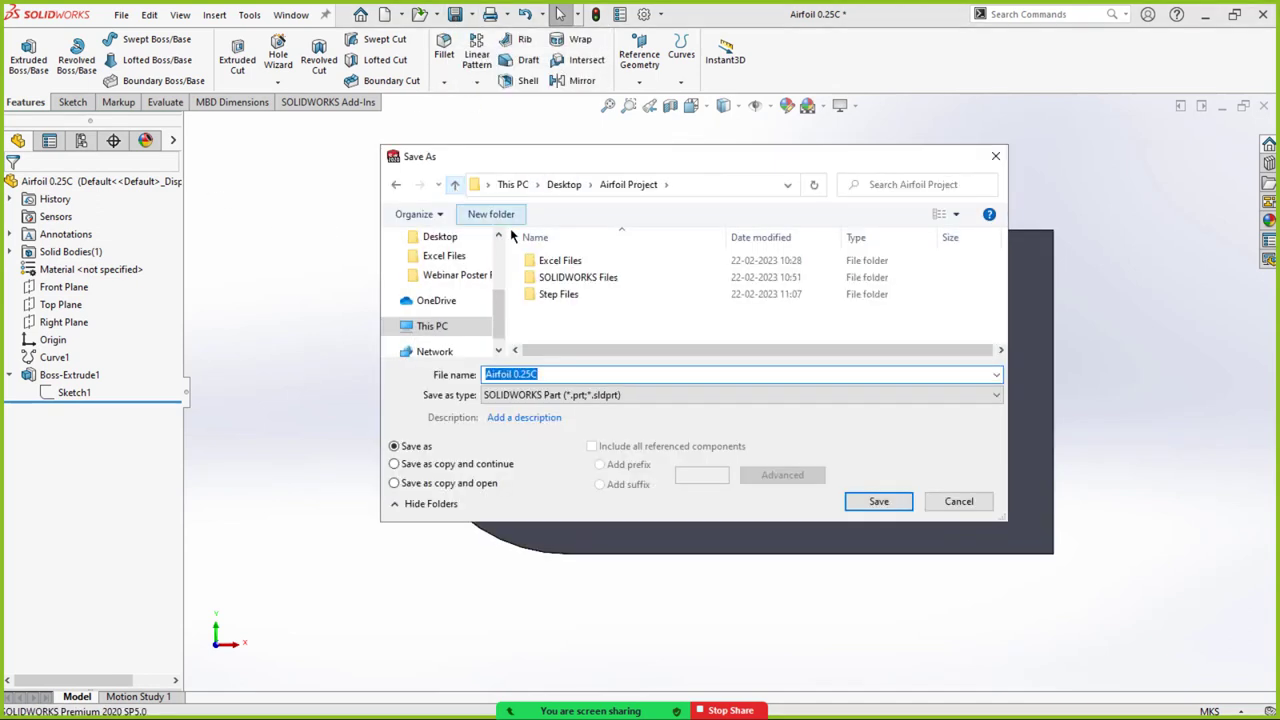
pyautogui.doubleClick(563, 277)
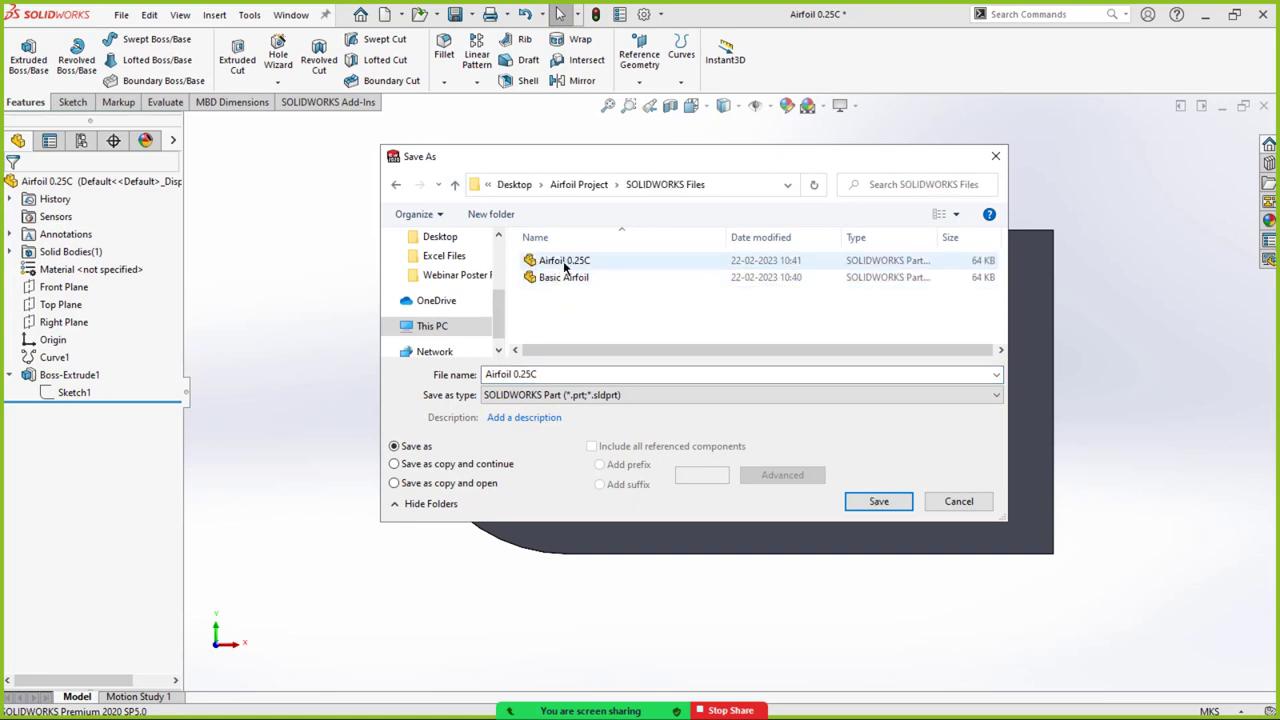
pyautogui.doubleClick(533, 373)
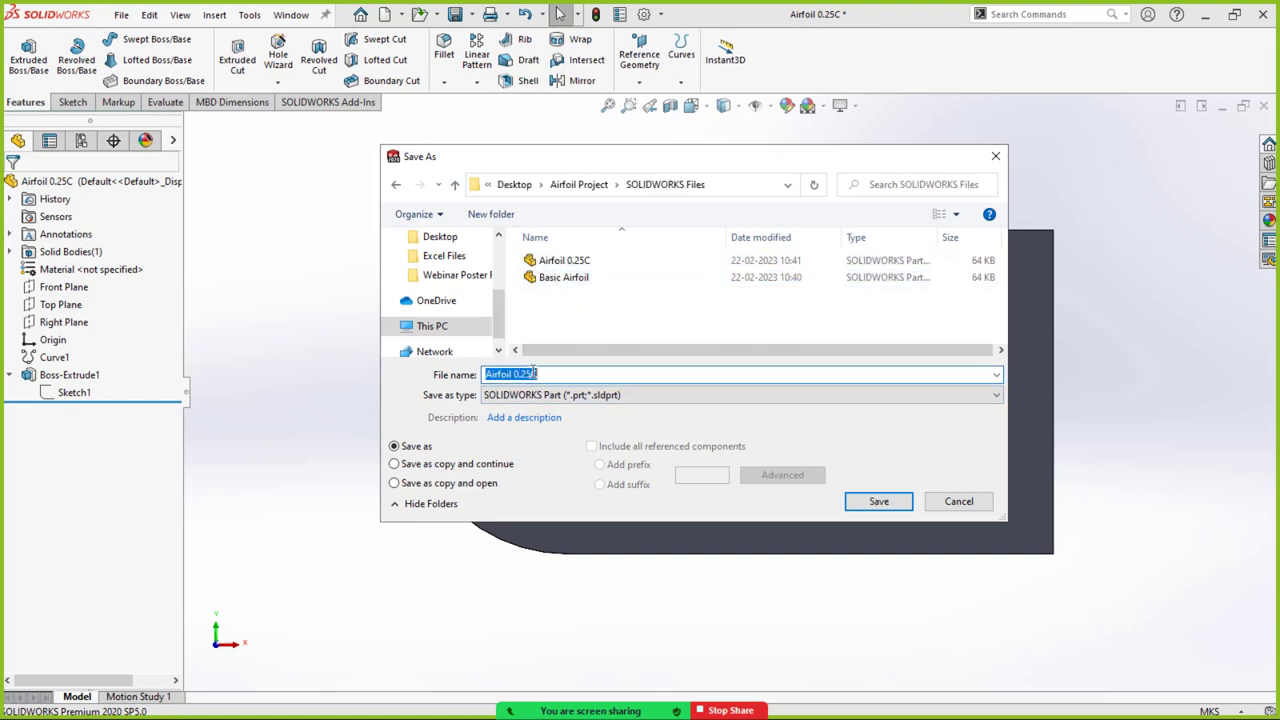
pyautogui.click(533, 373)
pyautogui.click(875, 502)
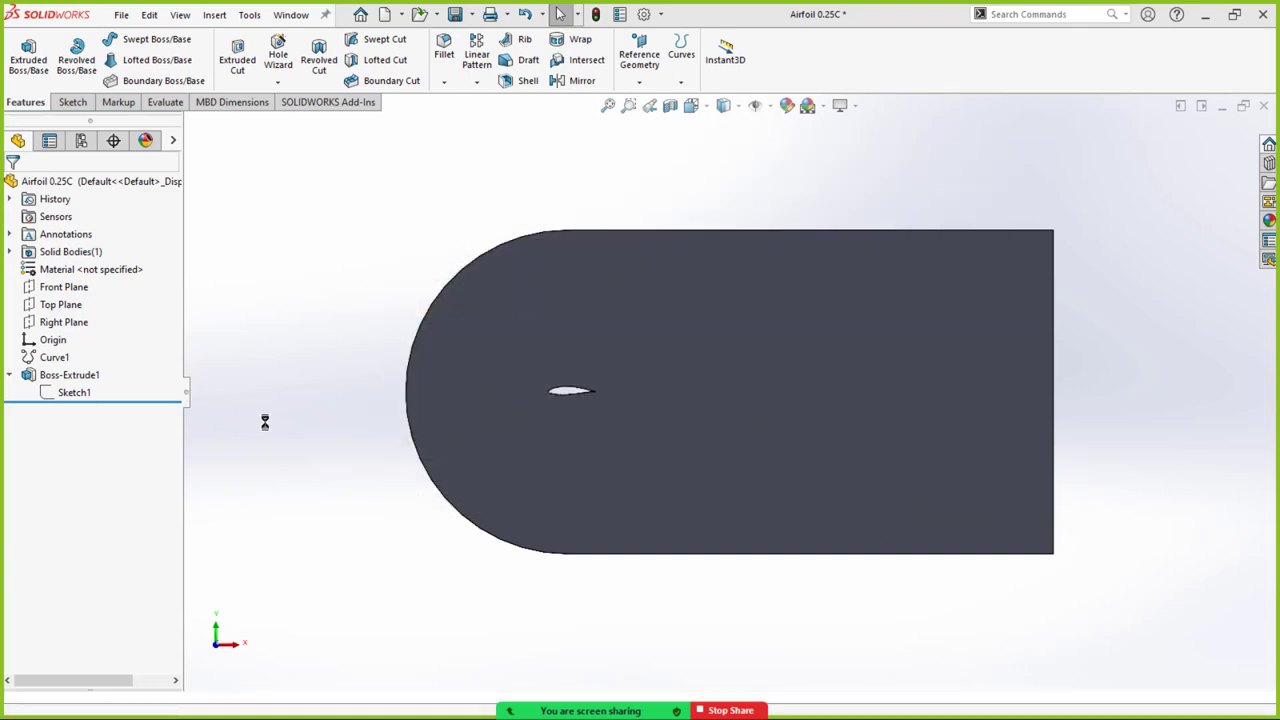
# Select the extruded domain and open its airfoil sketch for editing.
pyautogui.scroll(-5, 527, 385)
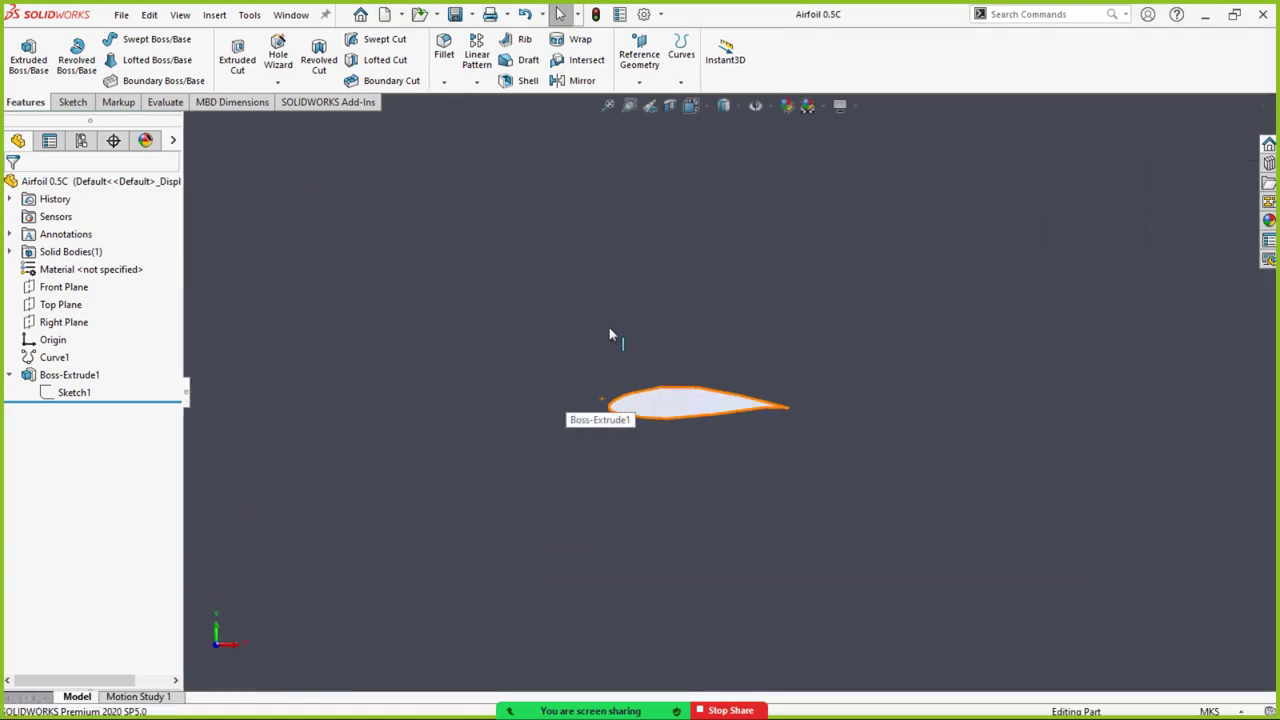
pyautogui.click(611, 335)
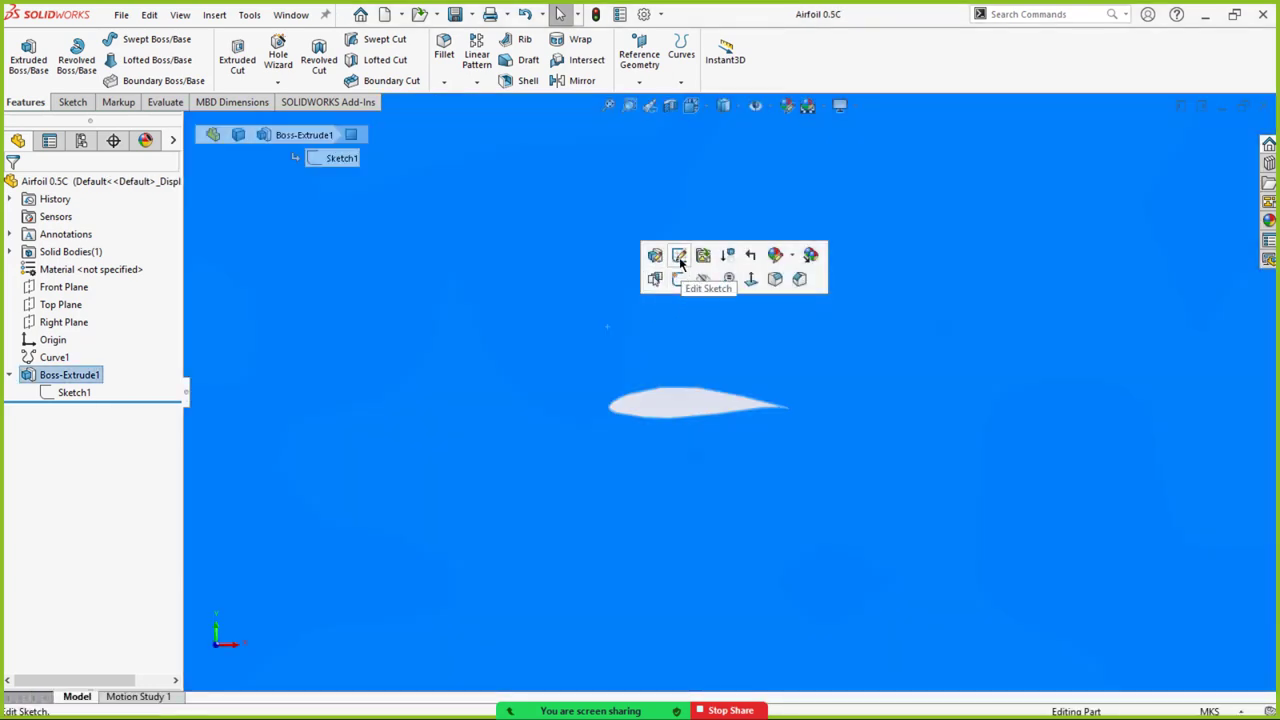
pyautogui.click(681, 281)
pyautogui.scroll(-3, 790, 415)
pyautogui.scroll(-4, 765, 402)
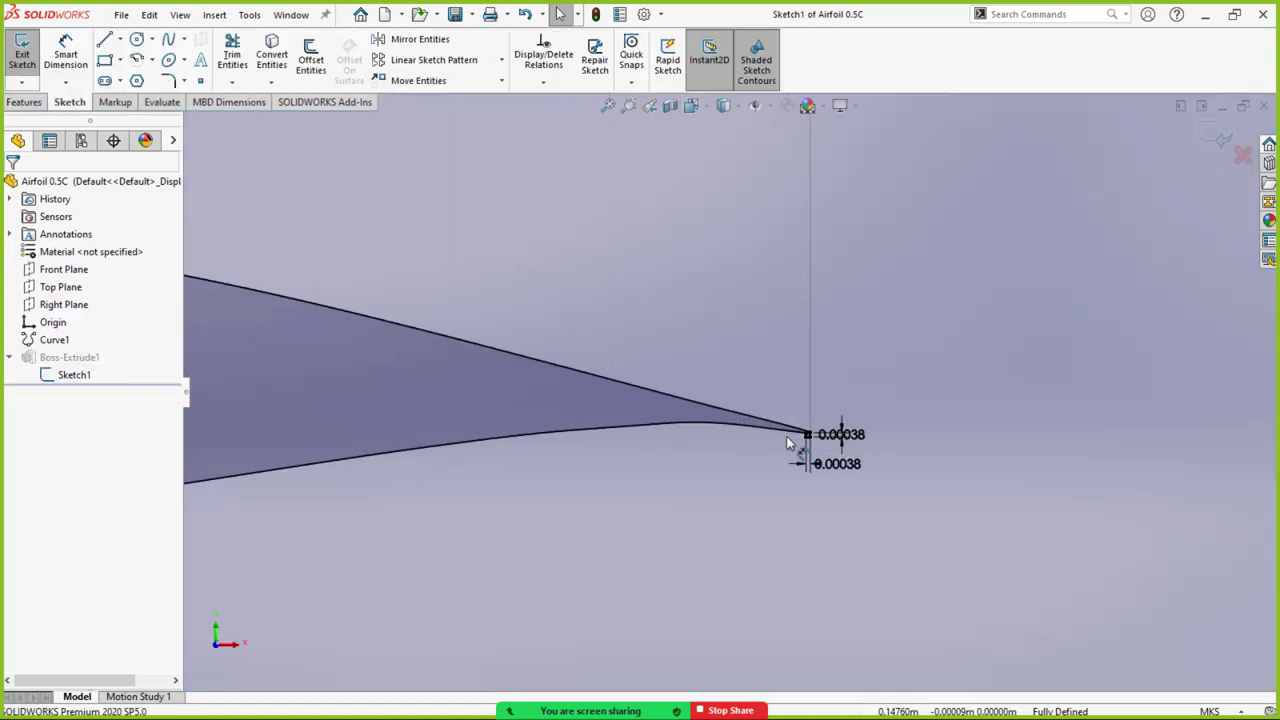
# Try changing the horizontal trailing-edge width to 0.00075, then cancel that change.
pyautogui.doubleClick(900, 491)
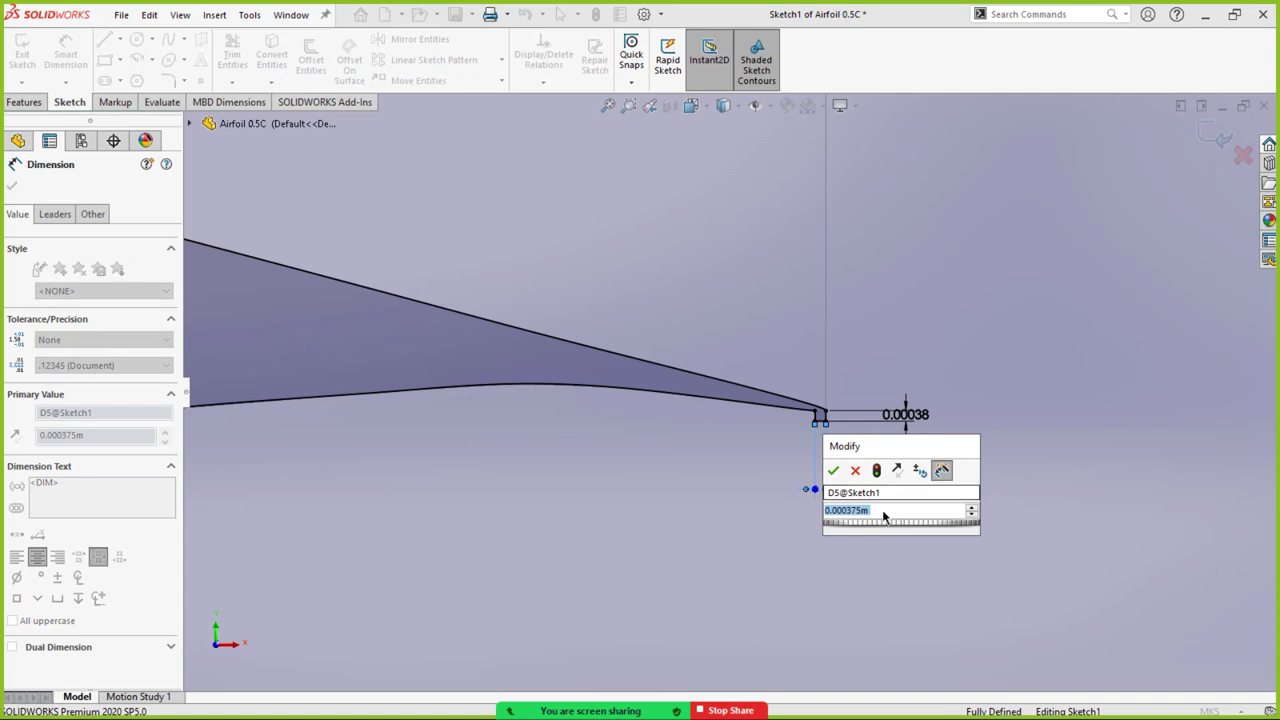
pyautogui.click(872, 511)
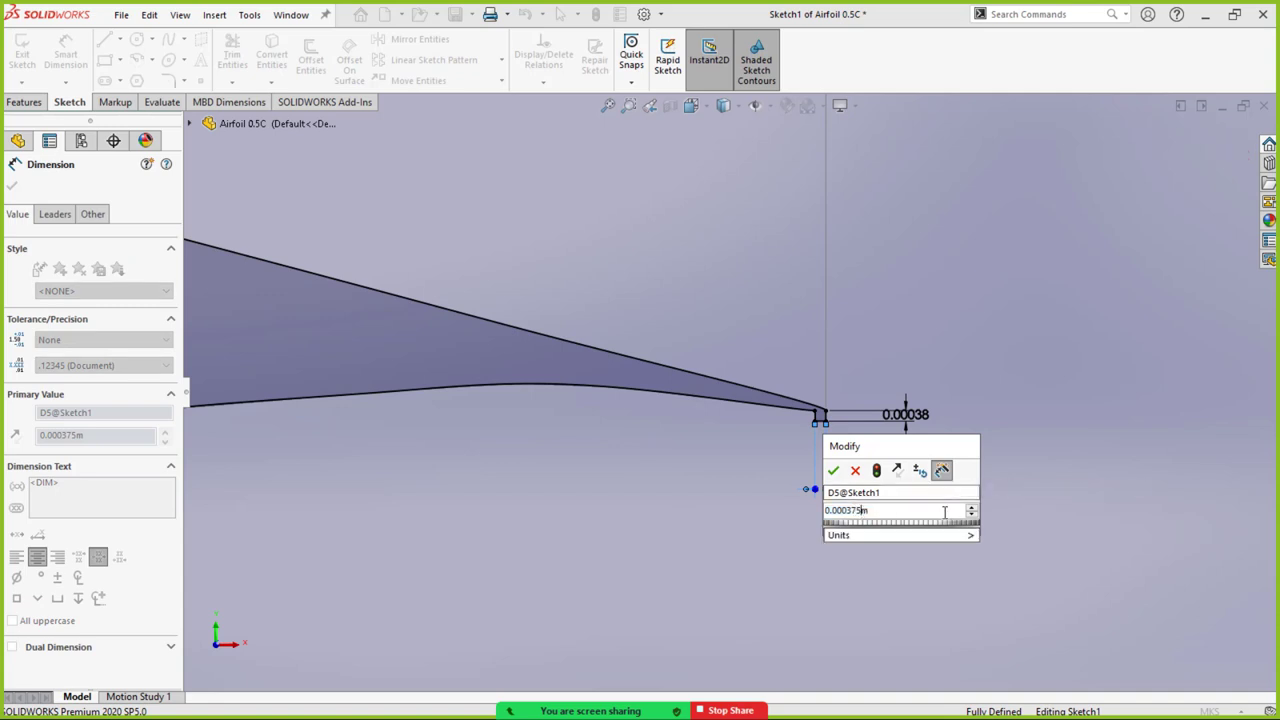
pyautogui.press('BackSpace')
pyautogui.press('BackSpace')
pyautogui.press('BackSpace')
pyautogui.write('75')
pyautogui.press('Return')
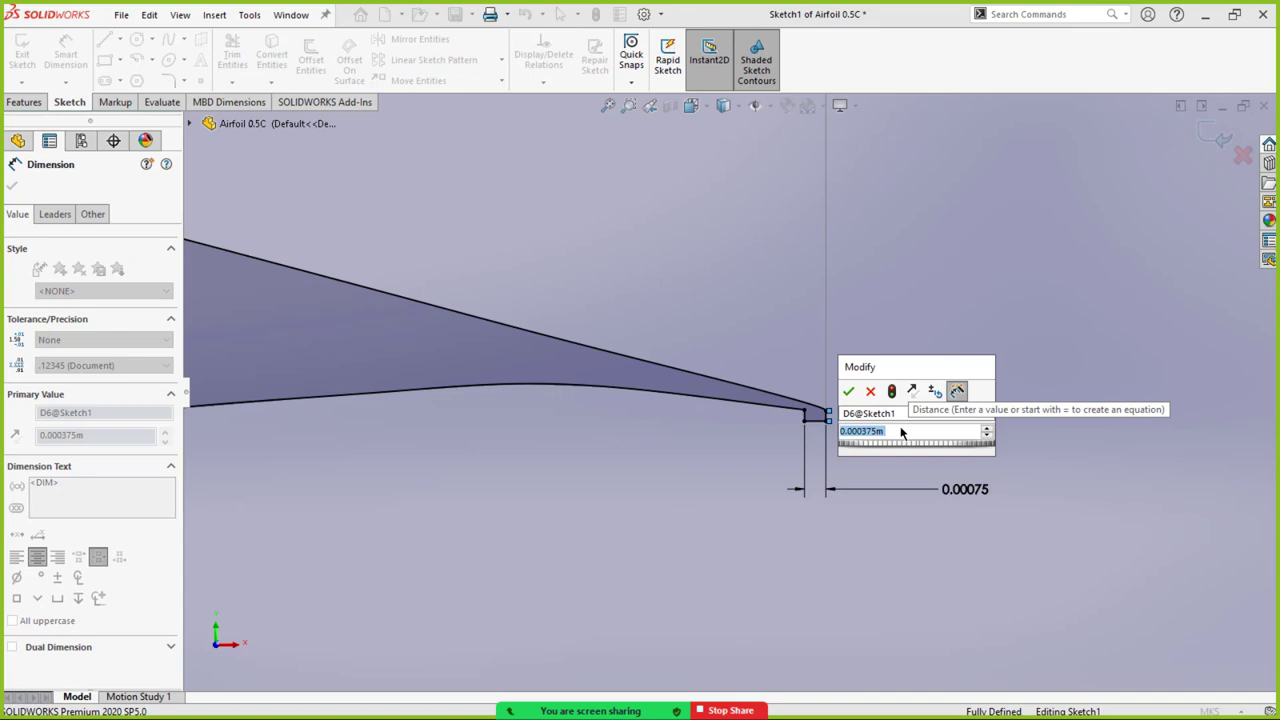
pyautogui.click(870, 391)
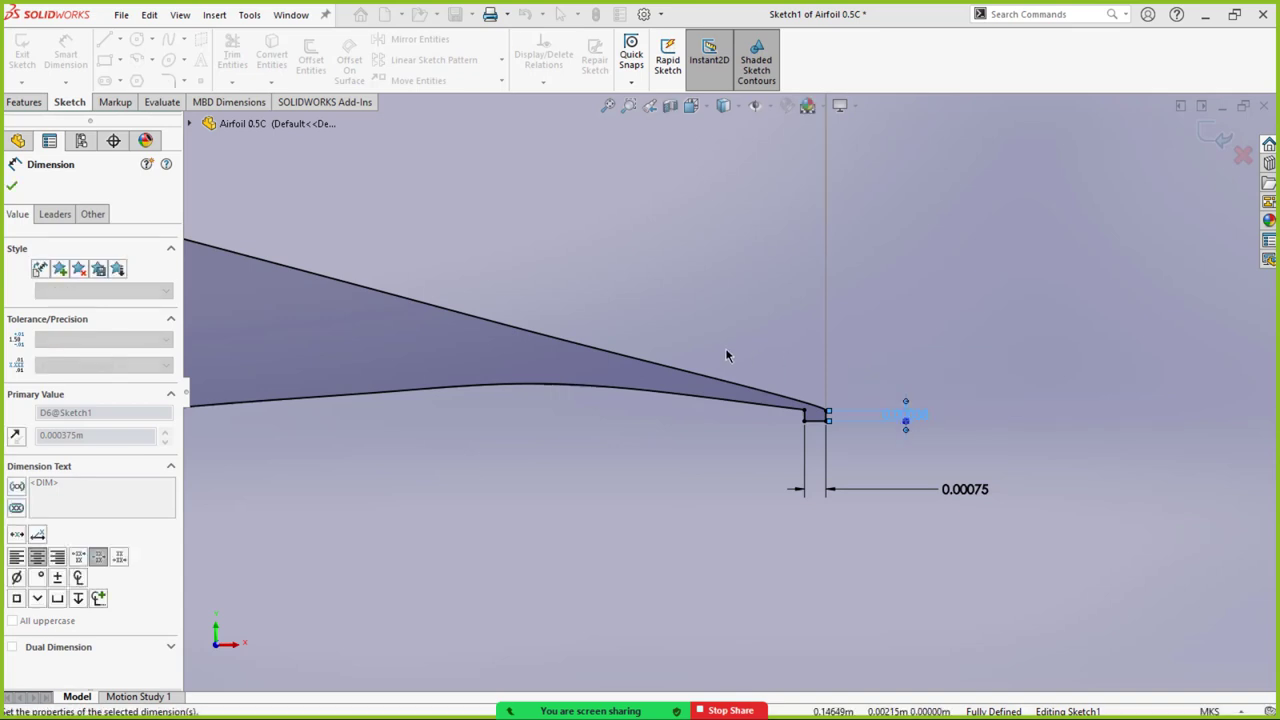
pyautogui.click(746, 357)
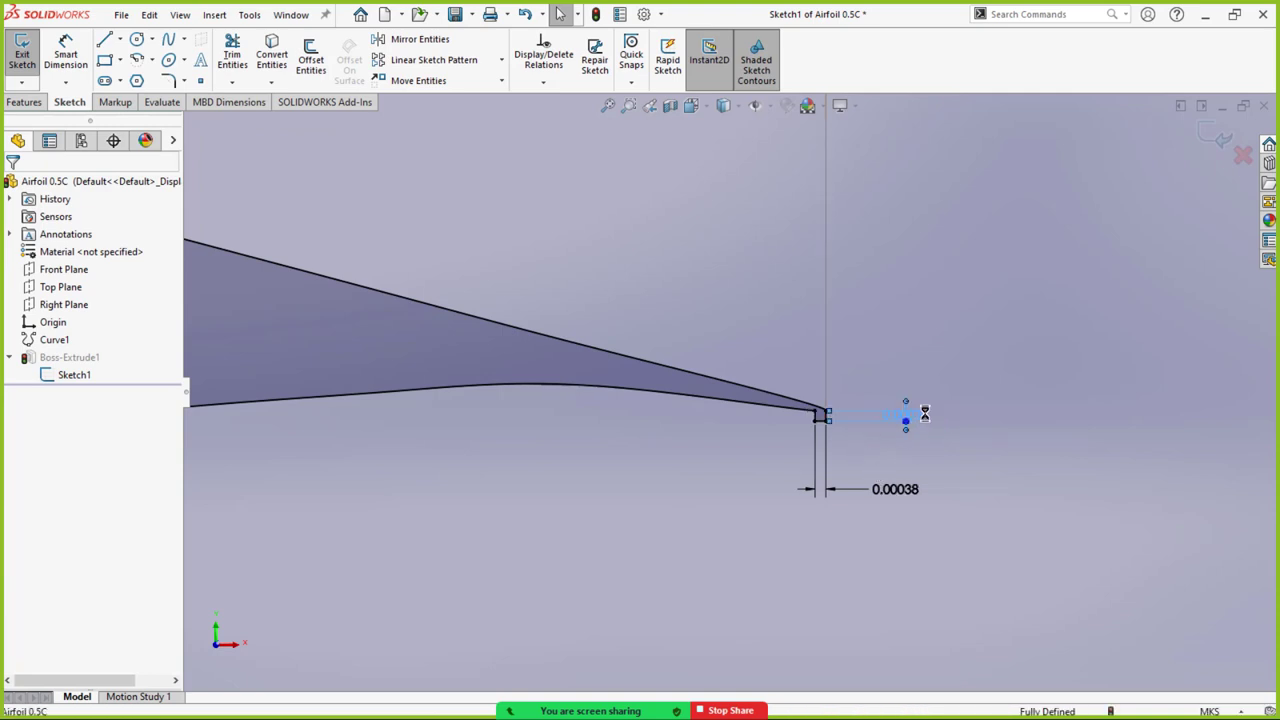
# Set the trailing-edge cut height to 0.00075, rebuild the part, and open Save As.
pyautogui.doubleClick(905, 415)
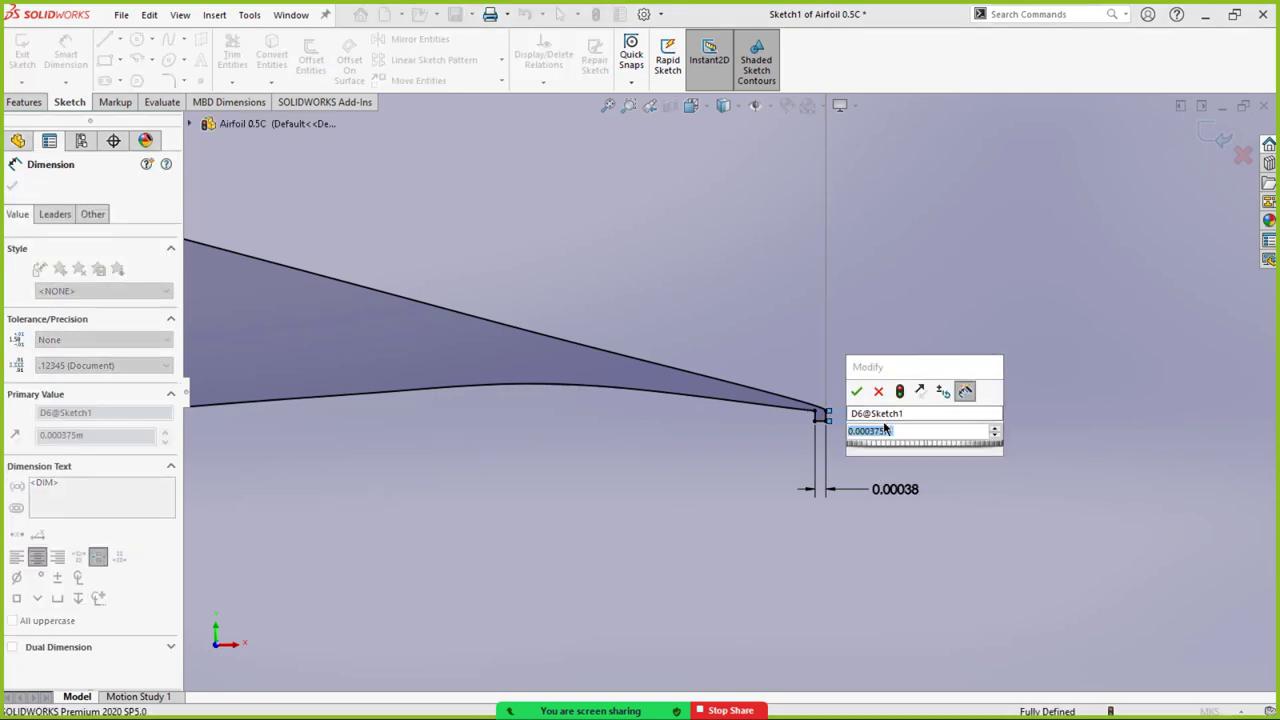
pyautogui.write('0.00')
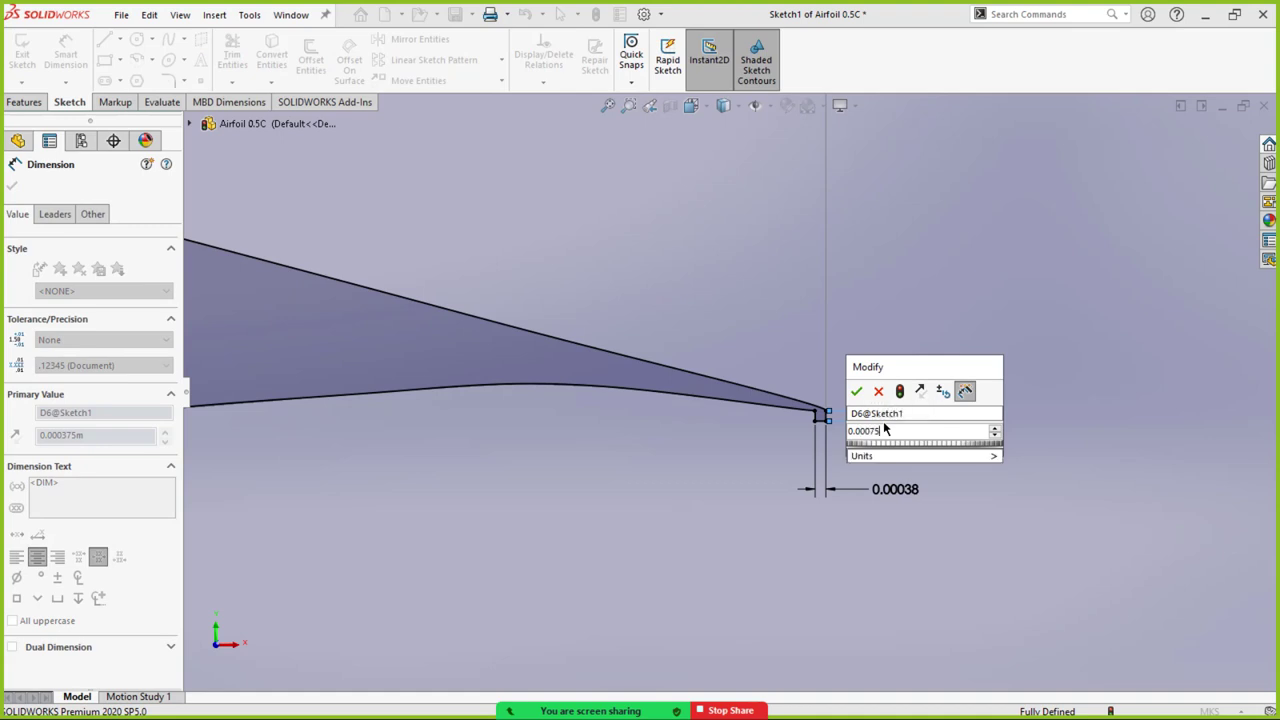
pyautogui.press('Return')
pyautogui.click(707, 479)
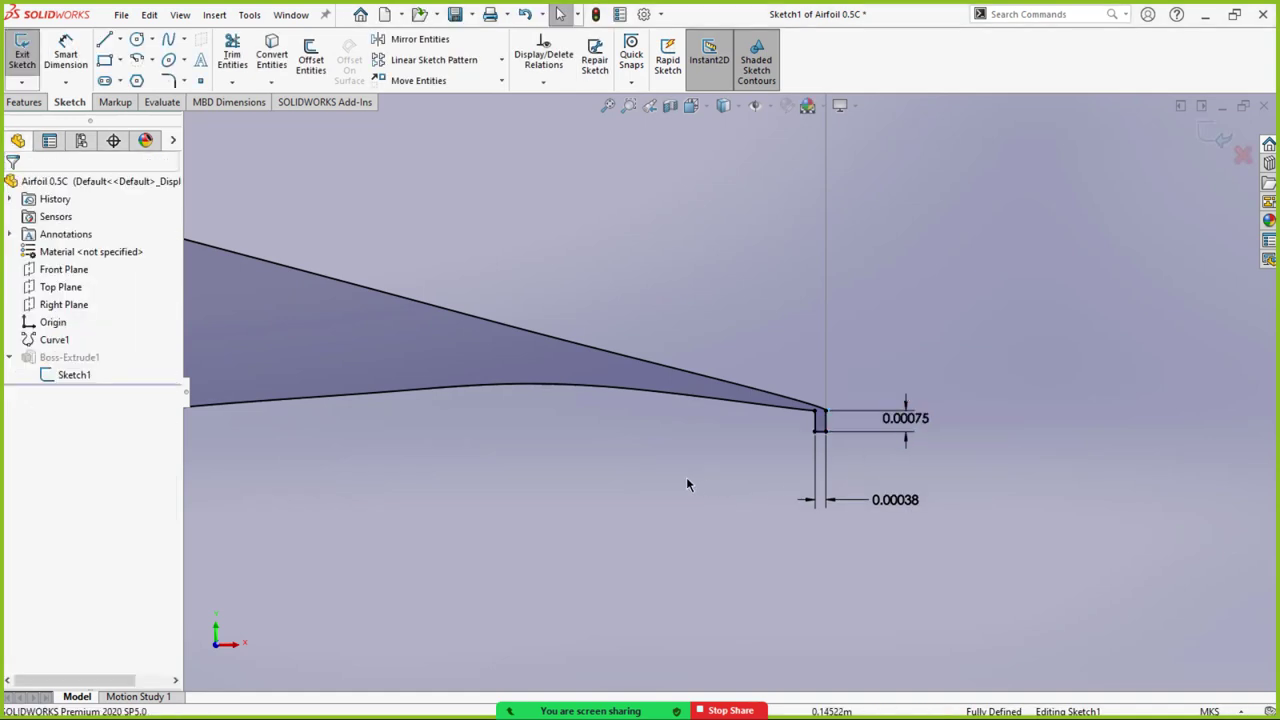
pyautogui.click(1214, 138)
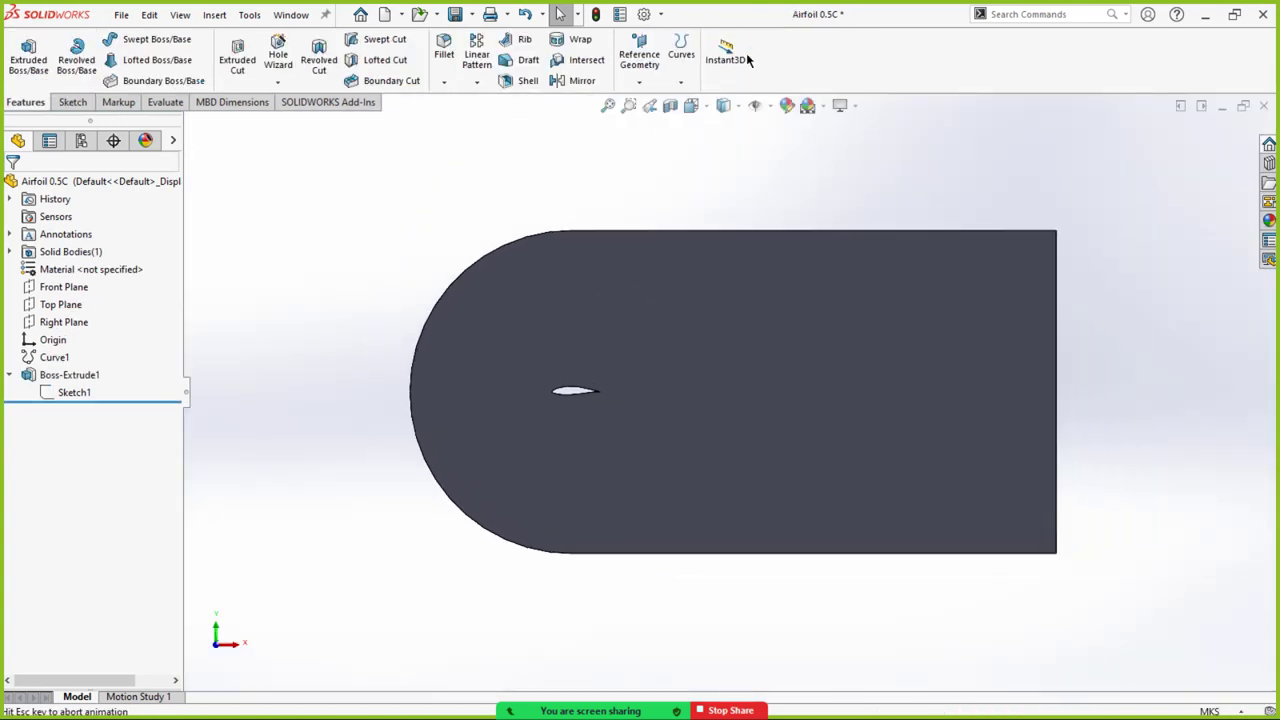
pyautogui.click(472, 14)
pyautogui.click(466, 56)
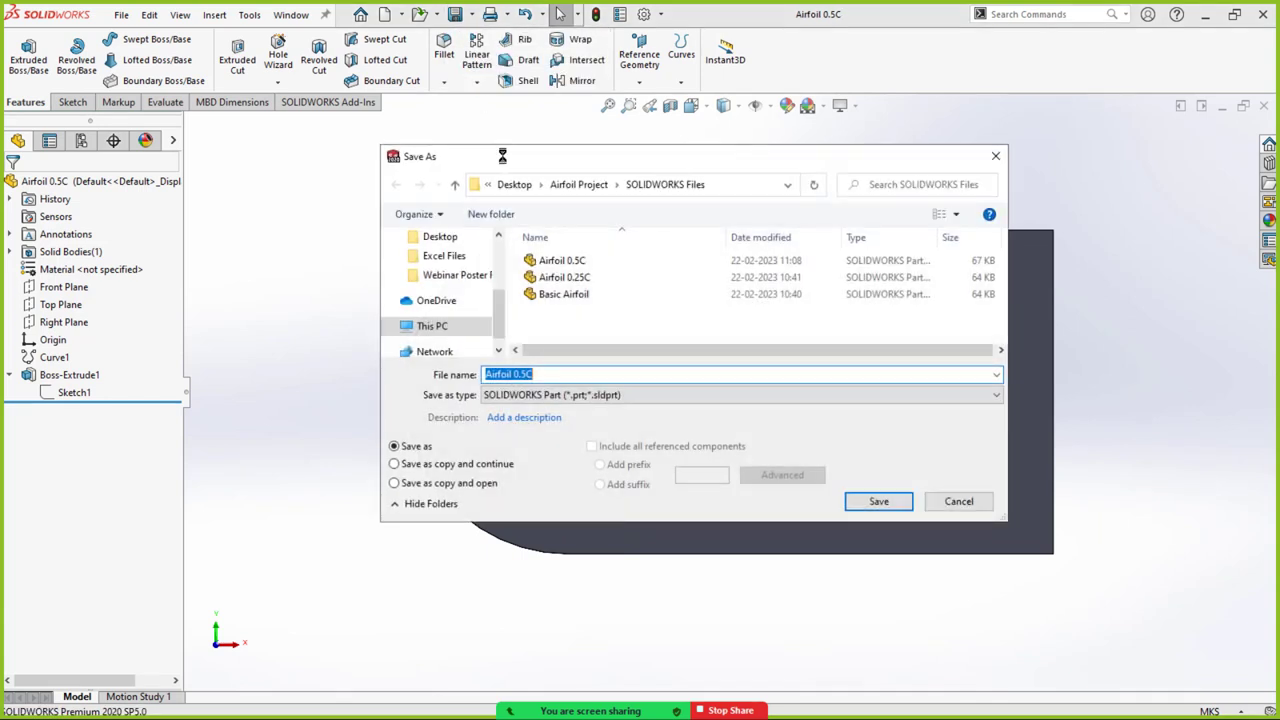
# Export Airfoil 0.5C as STEP AP214 into Step Files, then begin a new Save As.
pyautogui.click(455, 184)
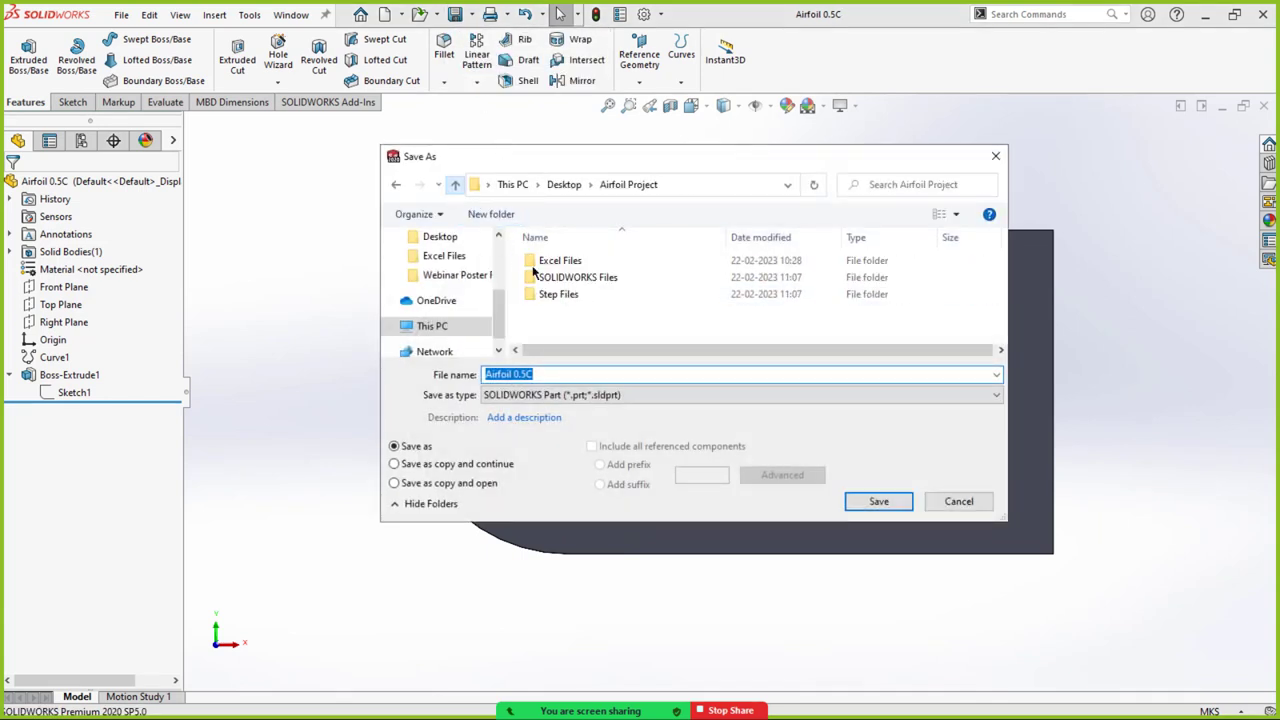
pyautogui.doubleClick(545, 277)
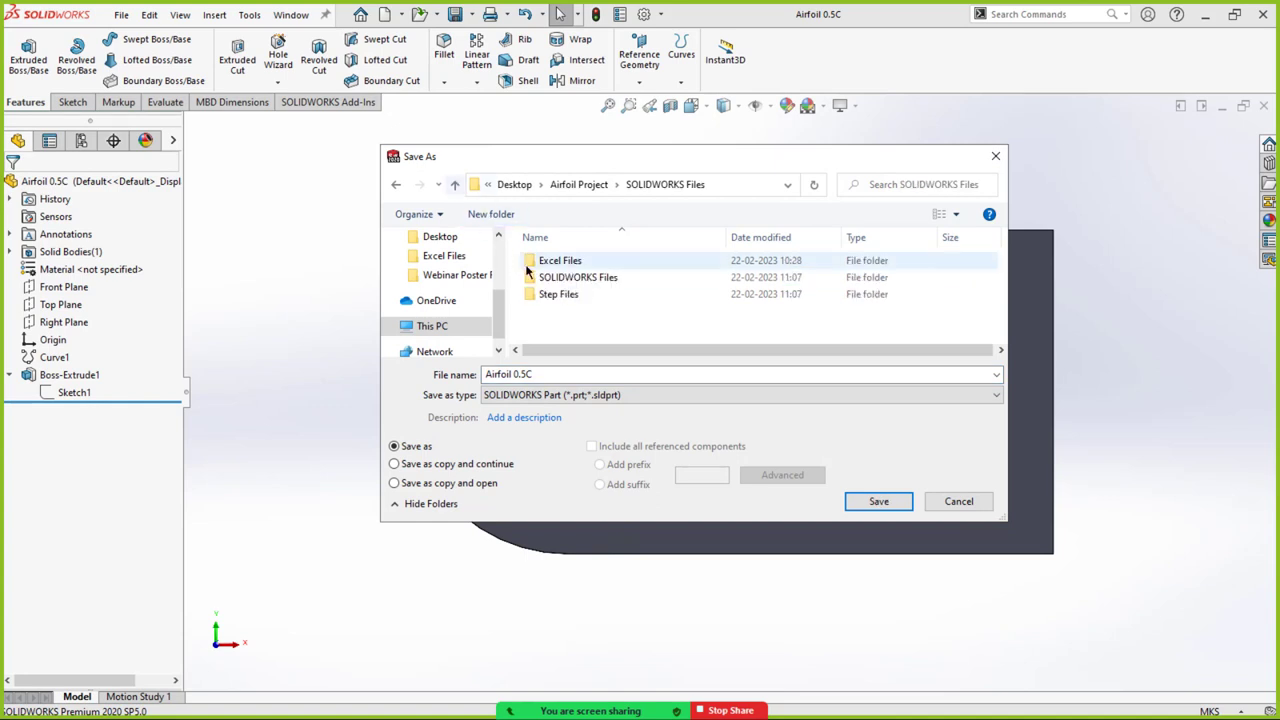
pyautogui.doubleClick(553, 294)
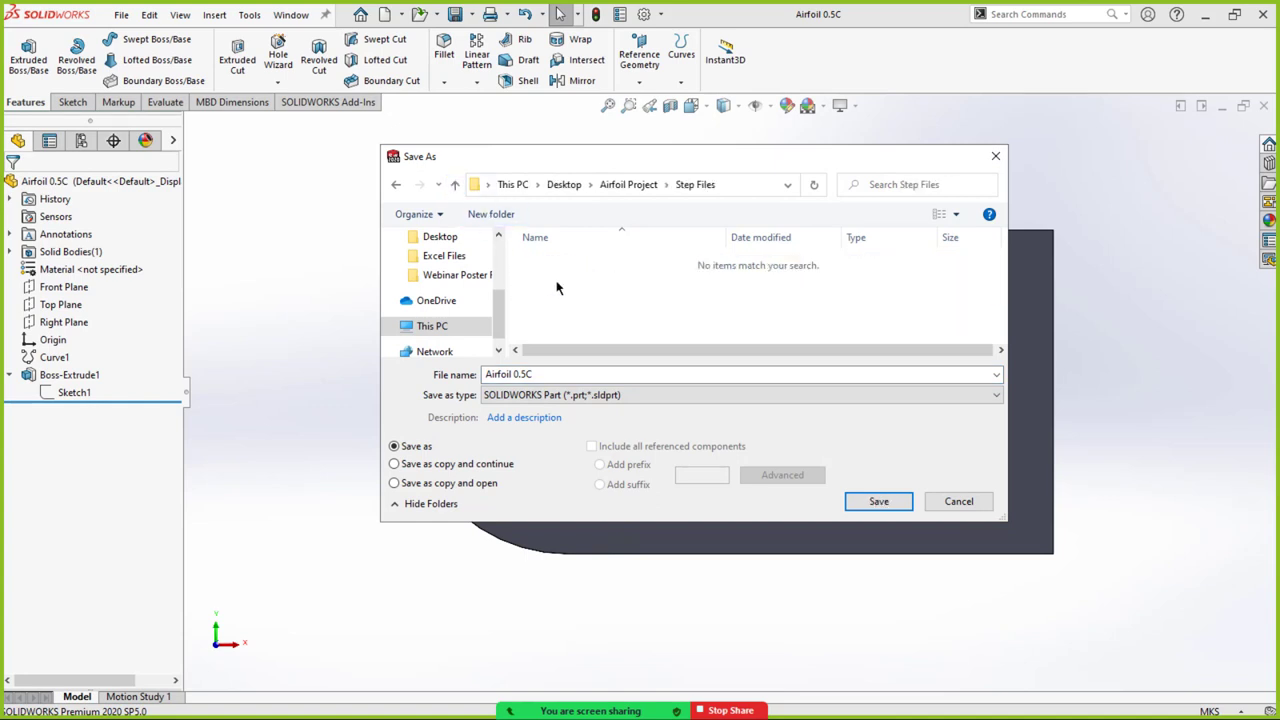
pyautogui.click(540, 398)
pyautogui.click(535, 352)
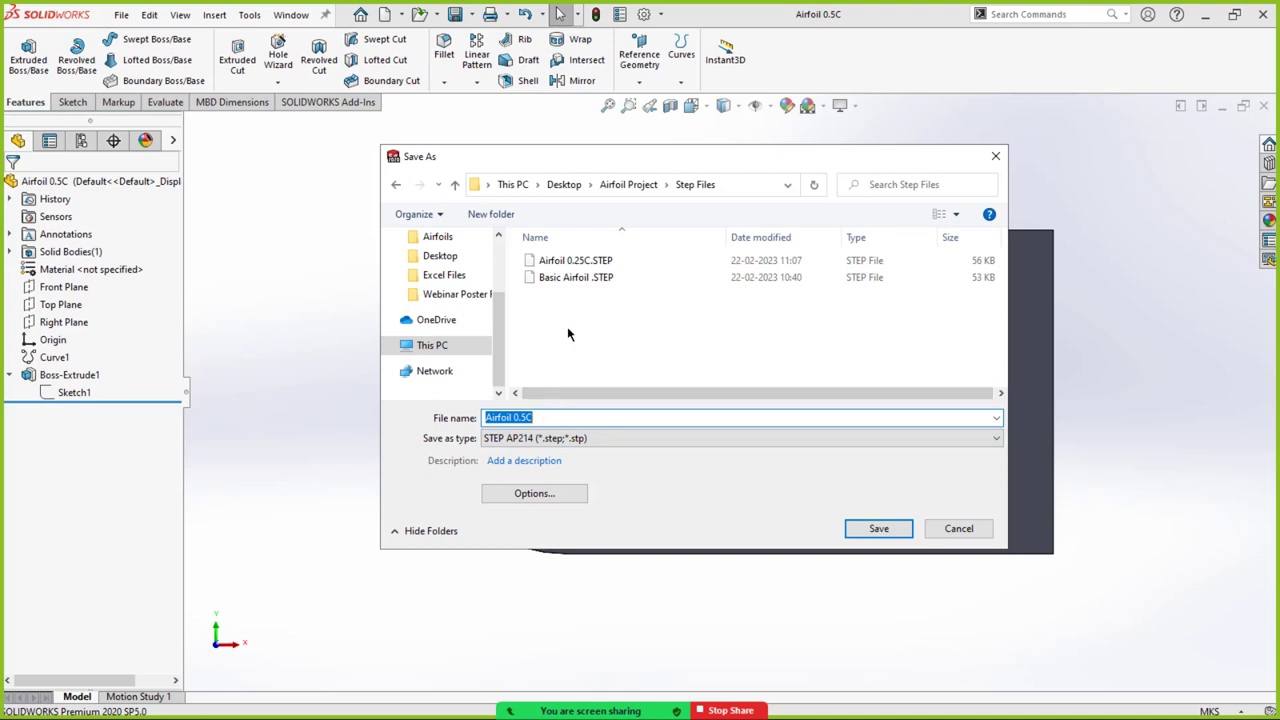
pyautogui.click(866, 530)
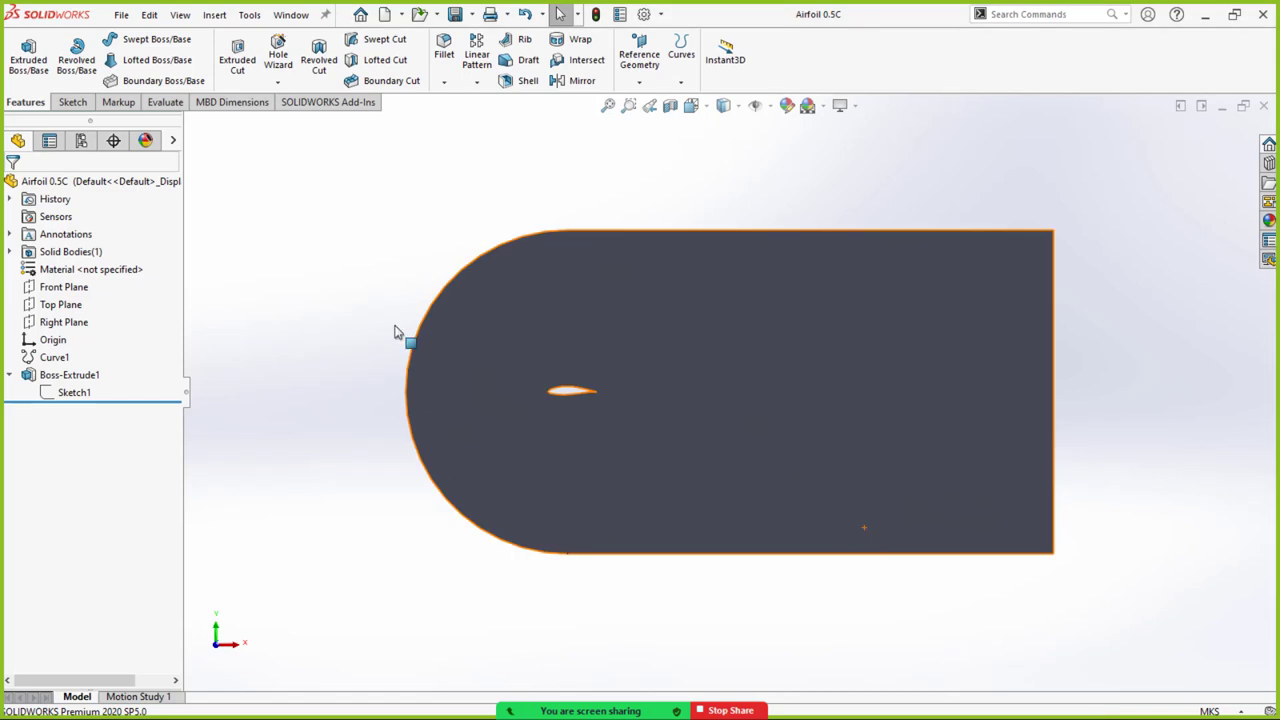
pyautogui.click(472, 14)
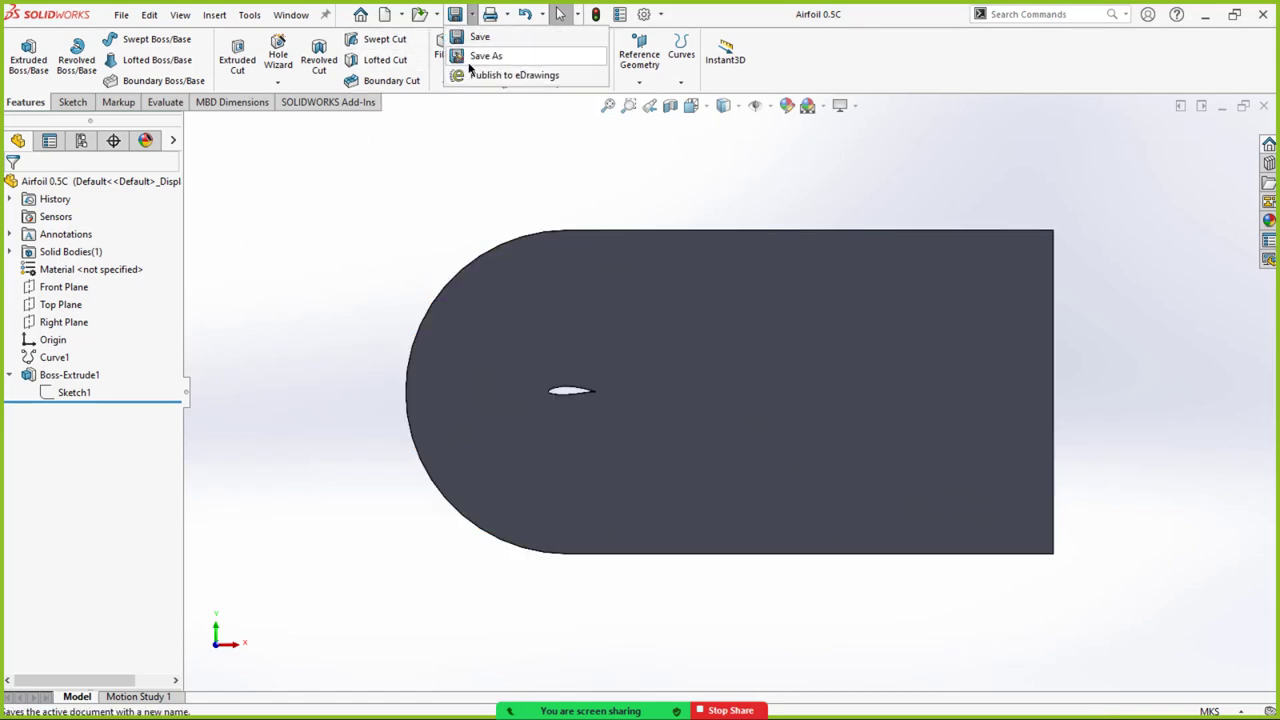
pyautogui.click(506, 56)
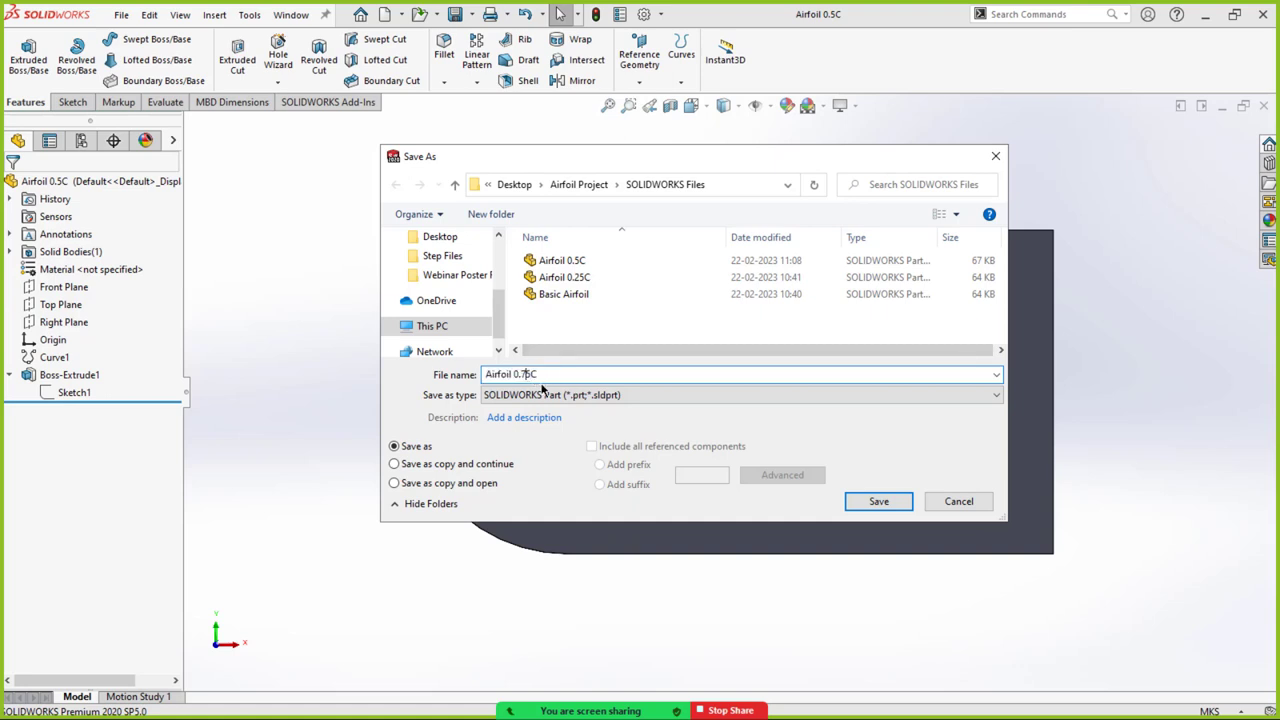
# Save the part as Airfoil 0.75C and set its trailing-edge cut height to 0.00113.
pyautogui.click(874, 503)
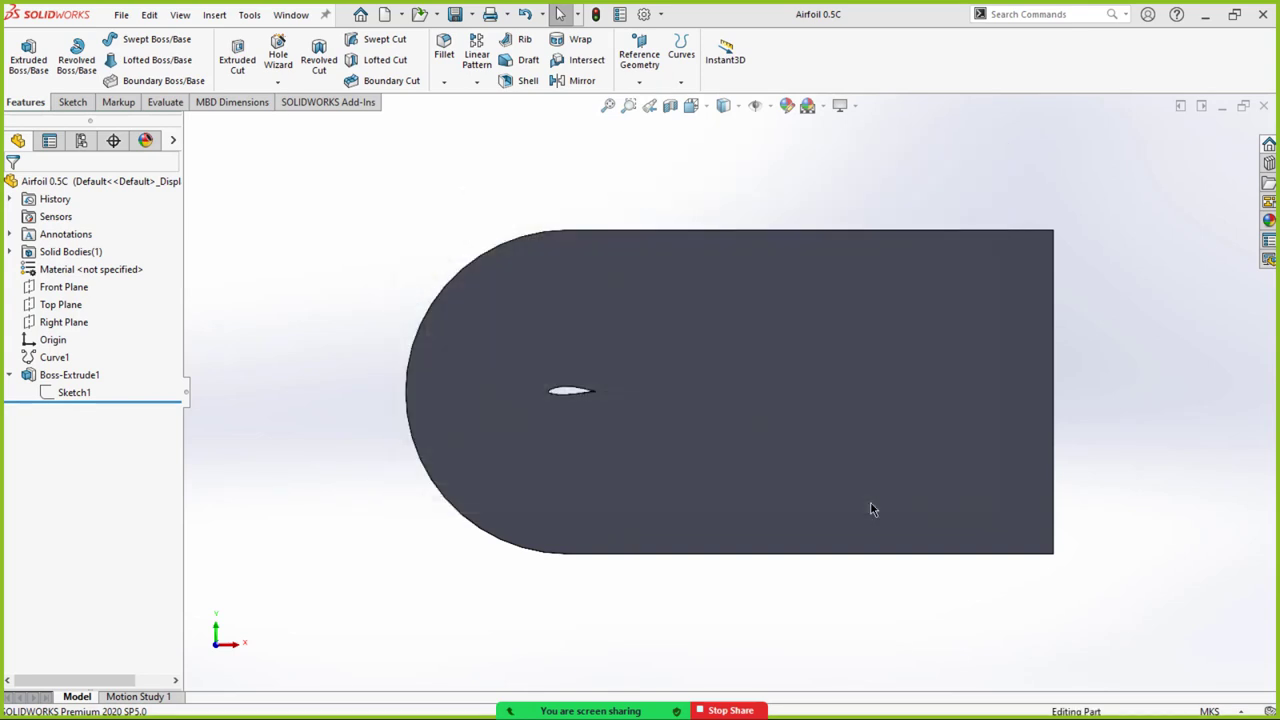
pyautogui.click(511, 404)
pyautogui.click(585, 336)
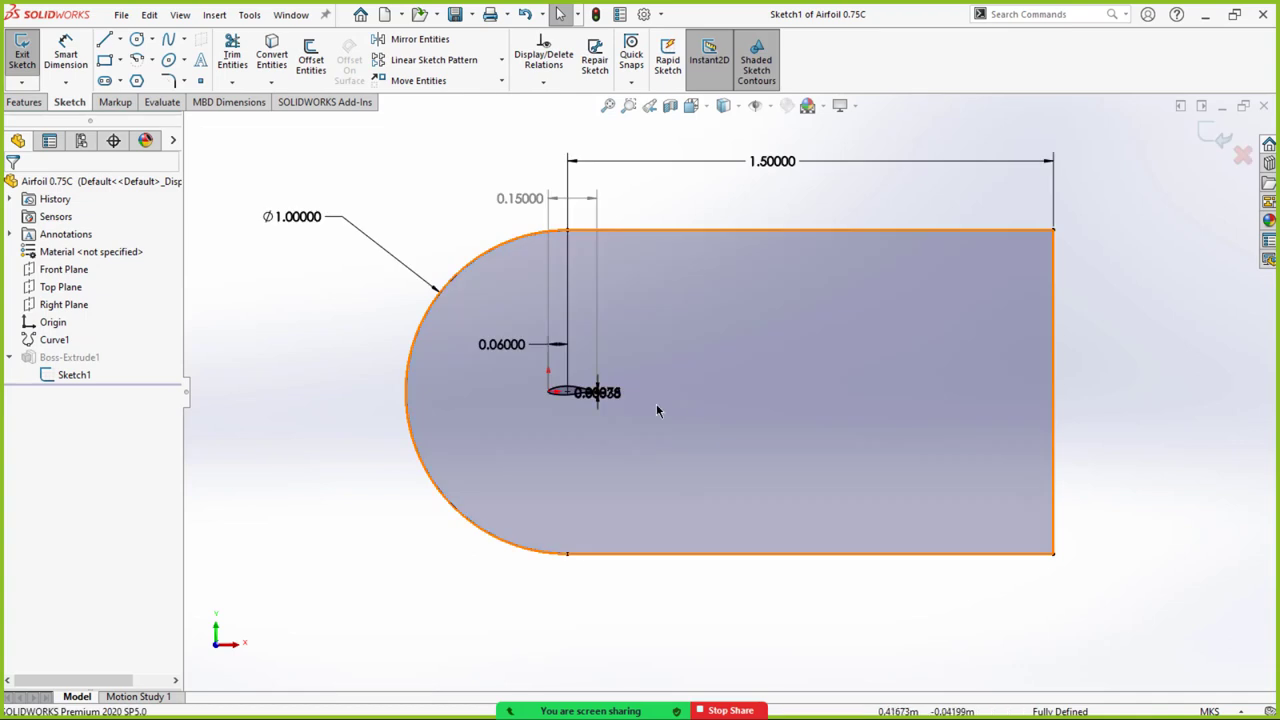
pyautogui.scroll(5, 670, 357)
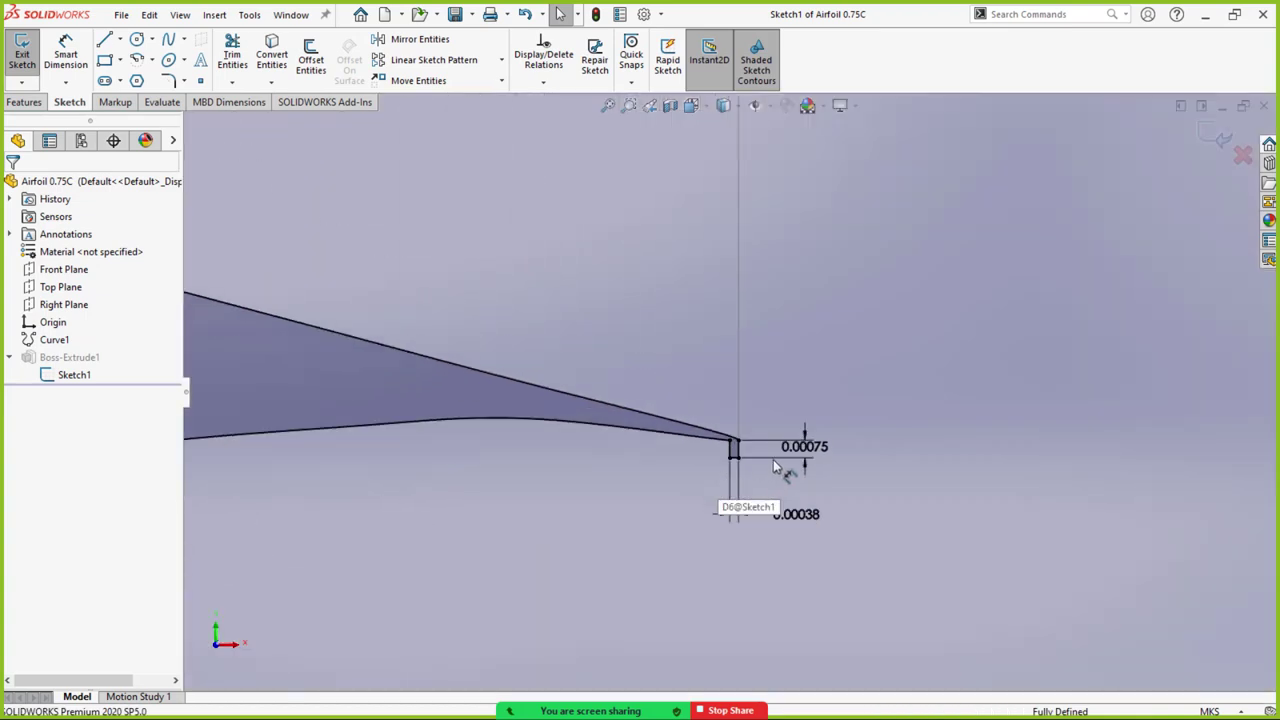
pyautogui.click(828, 432)
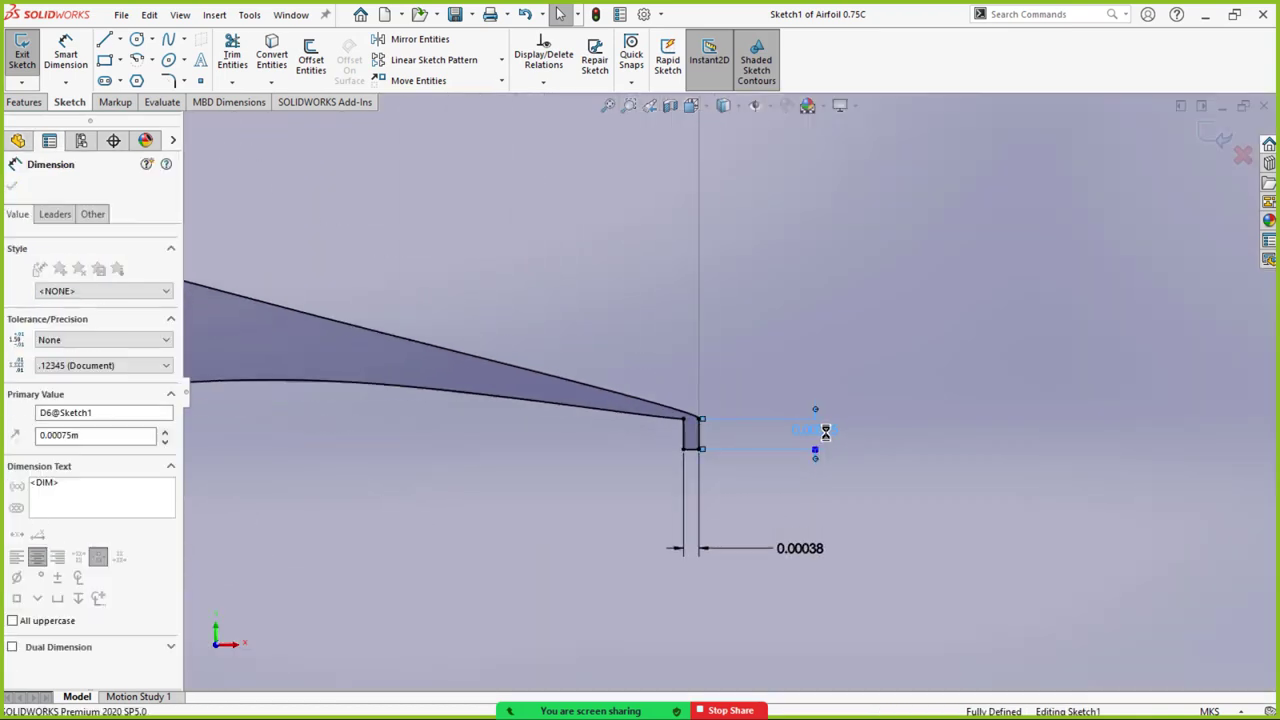
pyautogui.write('0.00075')
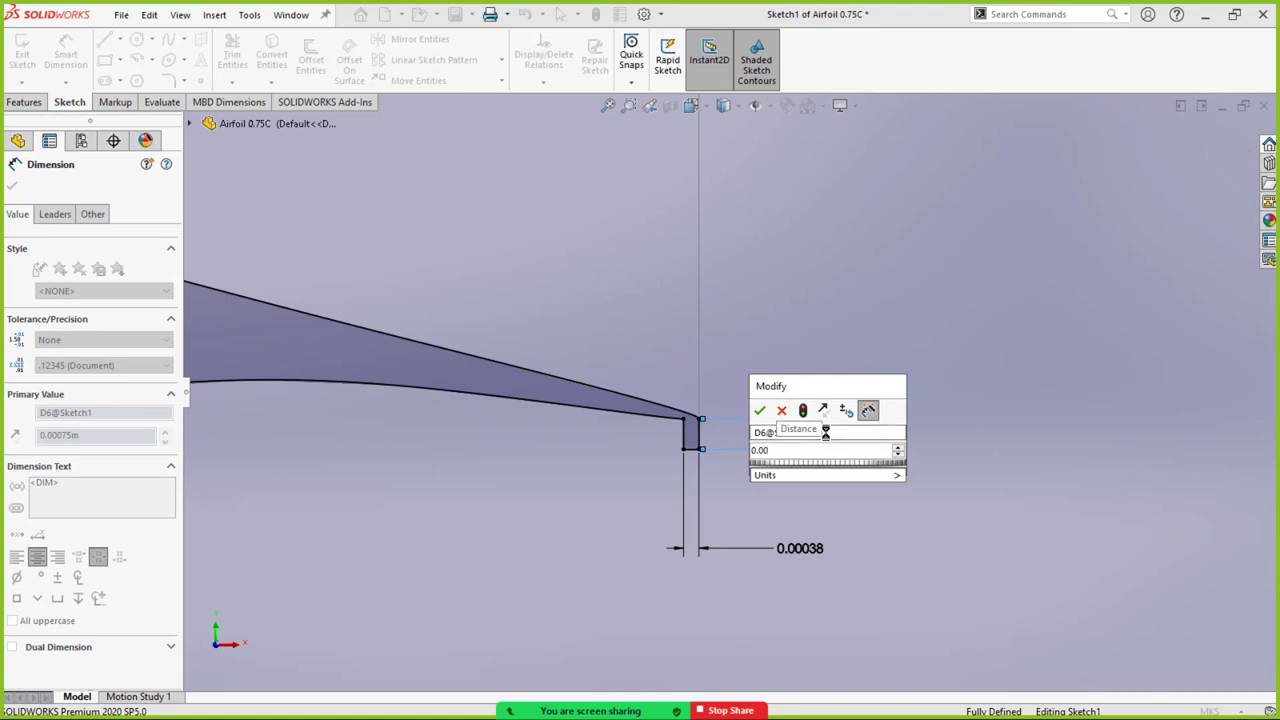
pyautogui.press('Return')
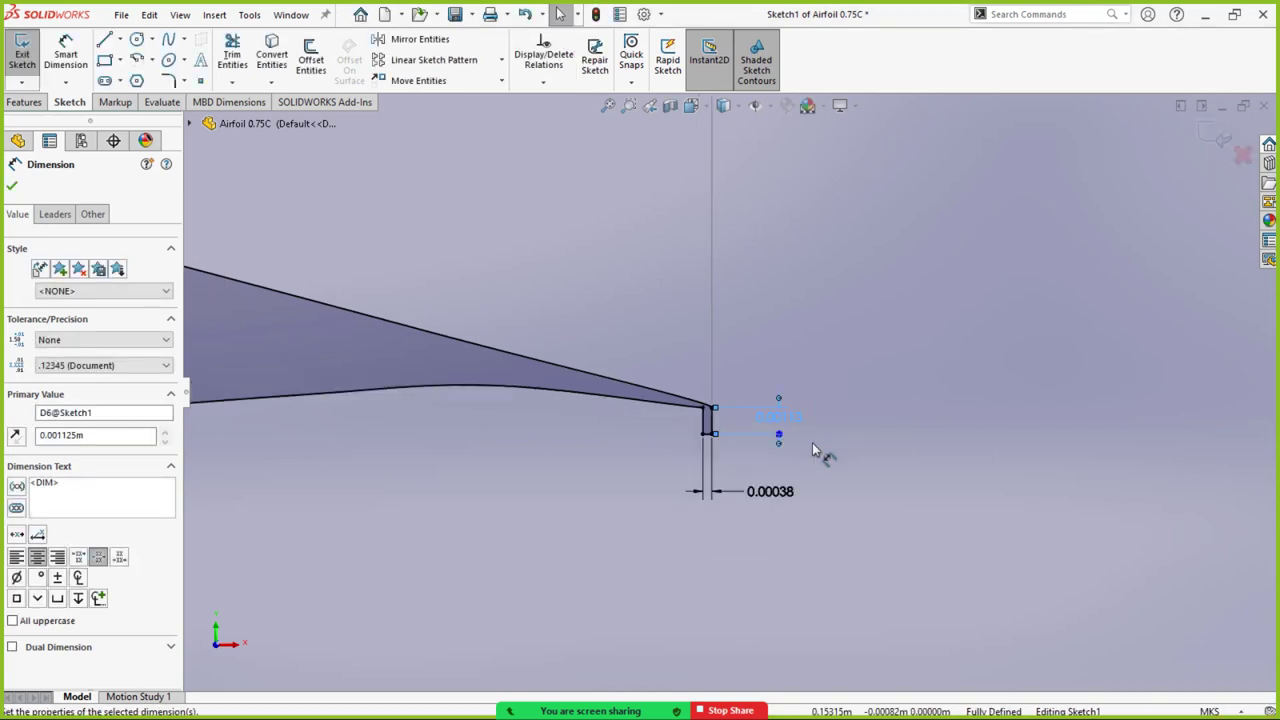
# Rebuild the part and rotate the model to inspect the trailing-edge face.
pyautogui.click(1220, 138)
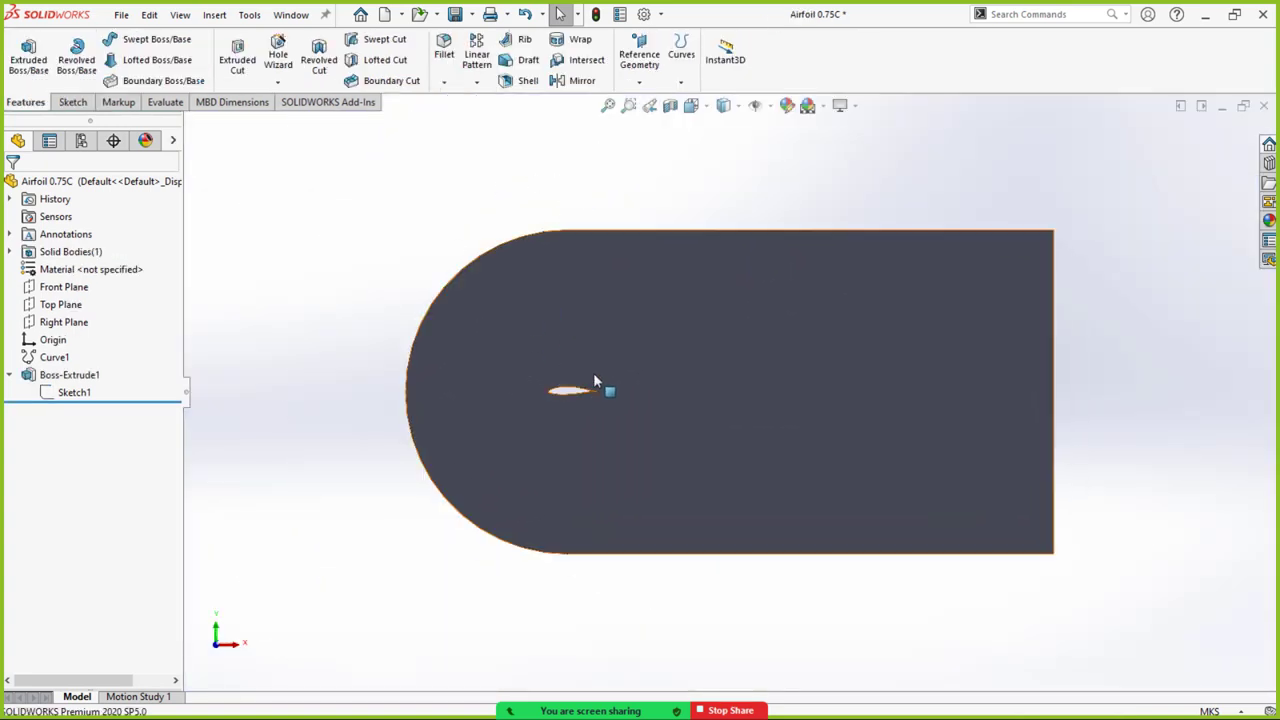
pyautogui.scroll(-10, 598, 372)
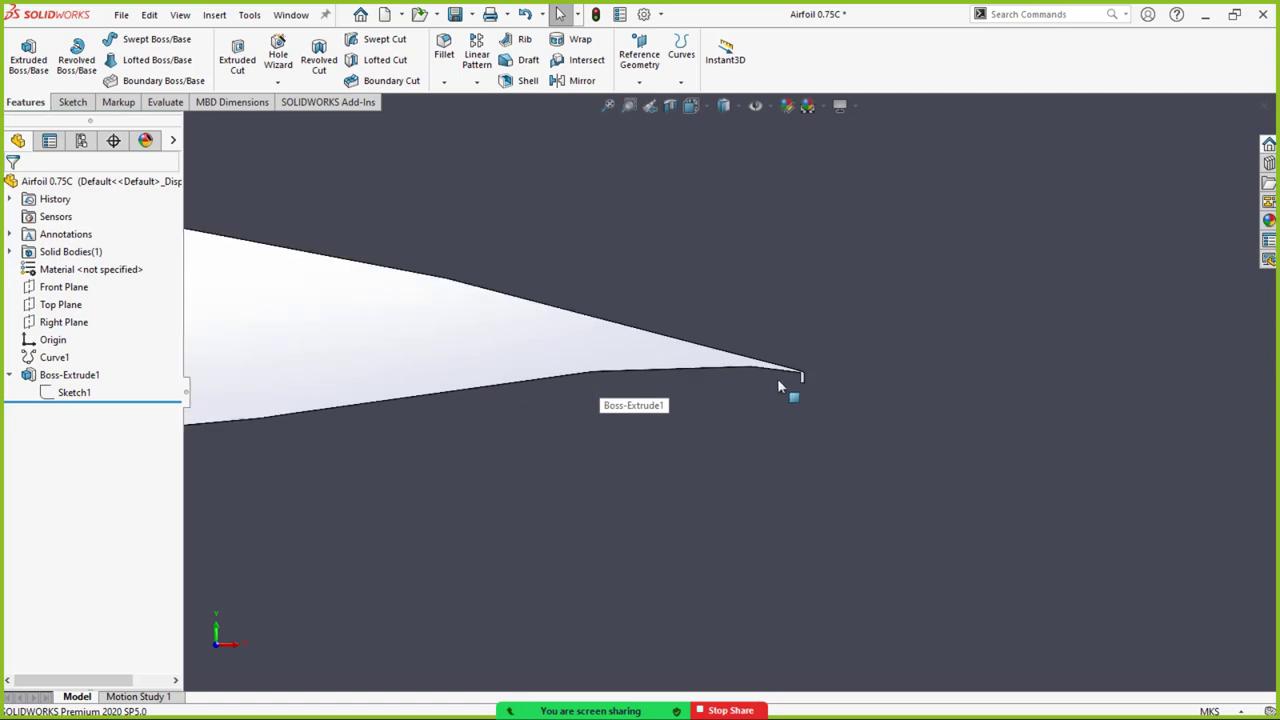
pyautogui.moveTo(781, 387); pyautogui.dragTo(875, 358, button='middle')
pyautogui.click(889, 351)
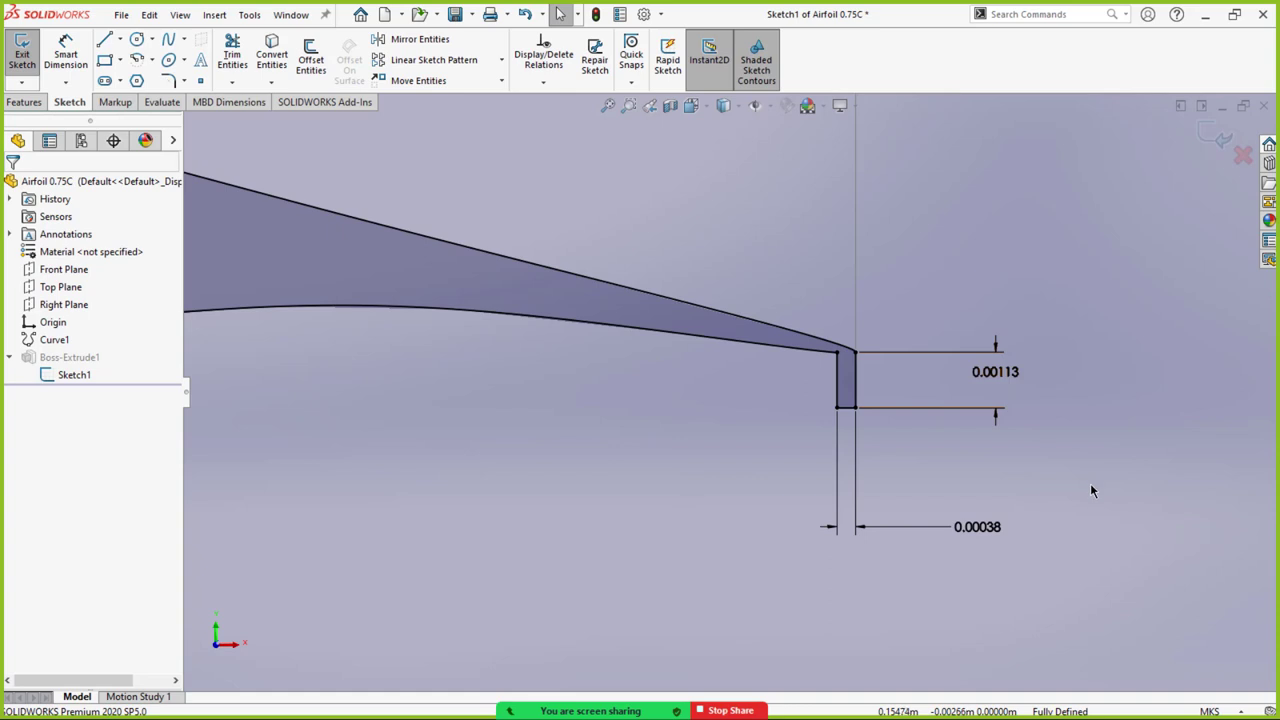
pyautogui.click(472, 15)
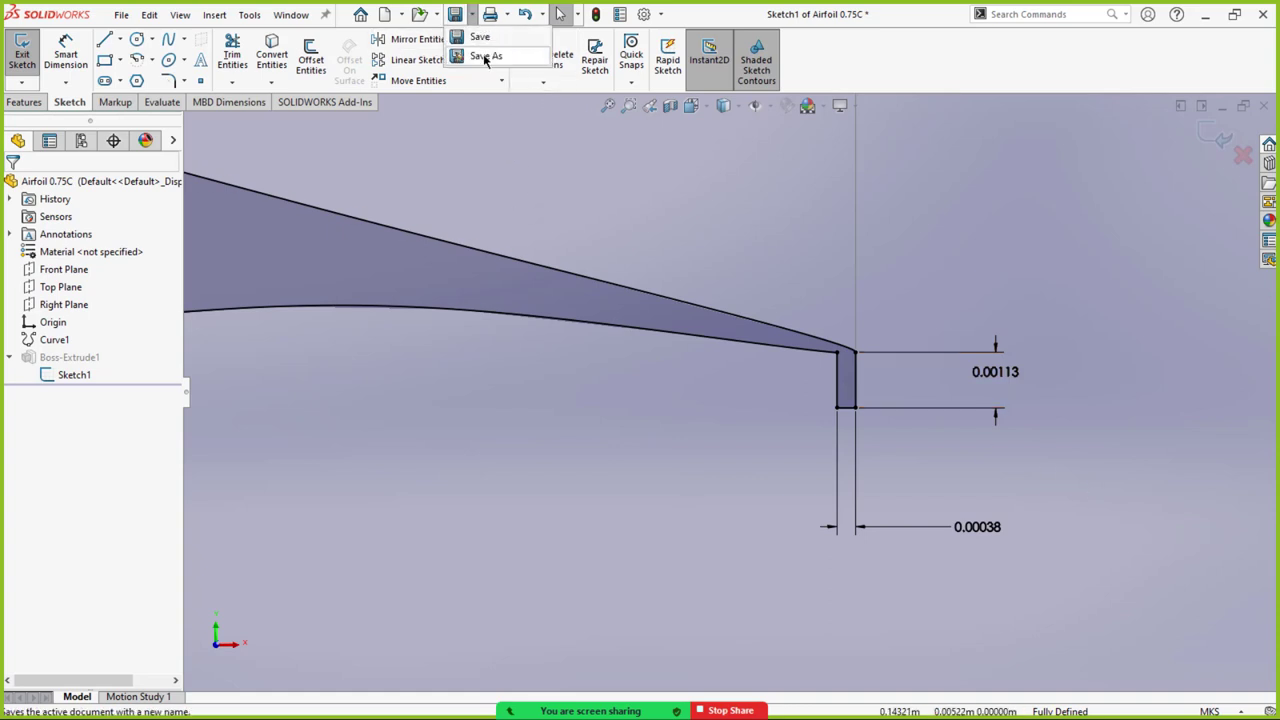
# Export Airfoil 0.75C as STEP AP214 into Step Files, choosing to rebuild and save the document.
pyautogui.click(486, 55)
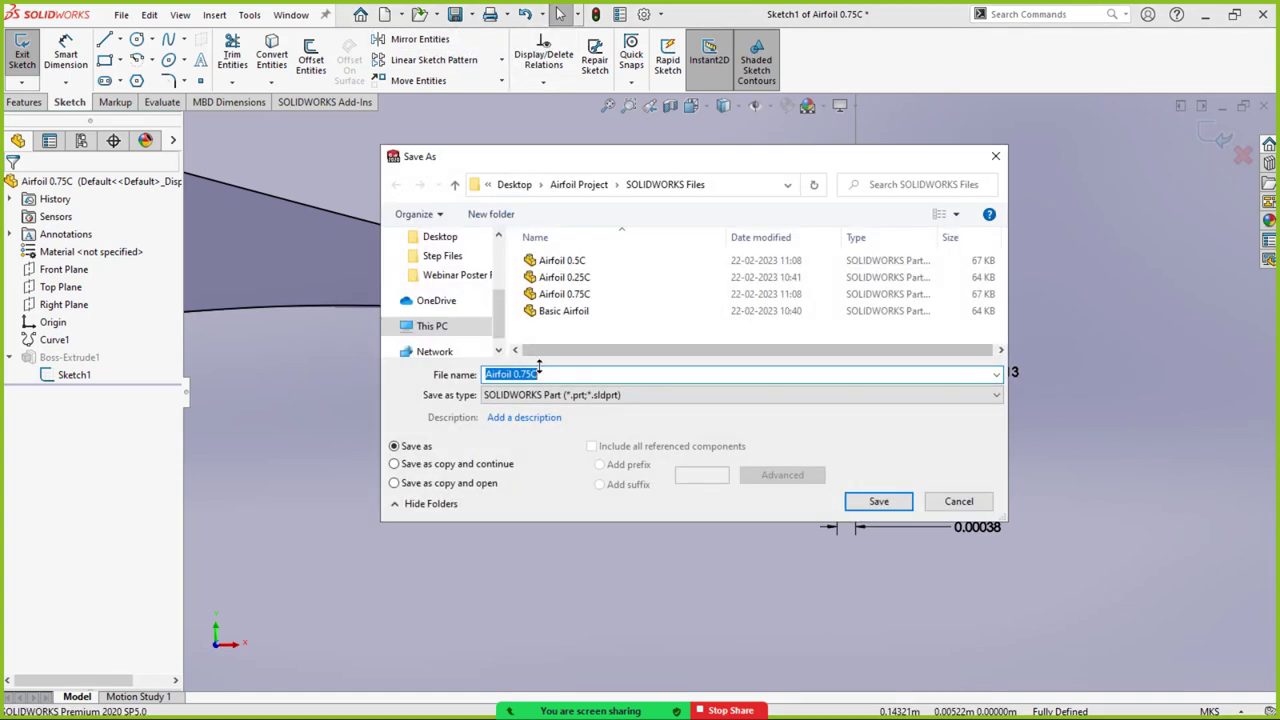
pyautogui.click(454, 184)
pyautogui.doubleClick(559, 297)
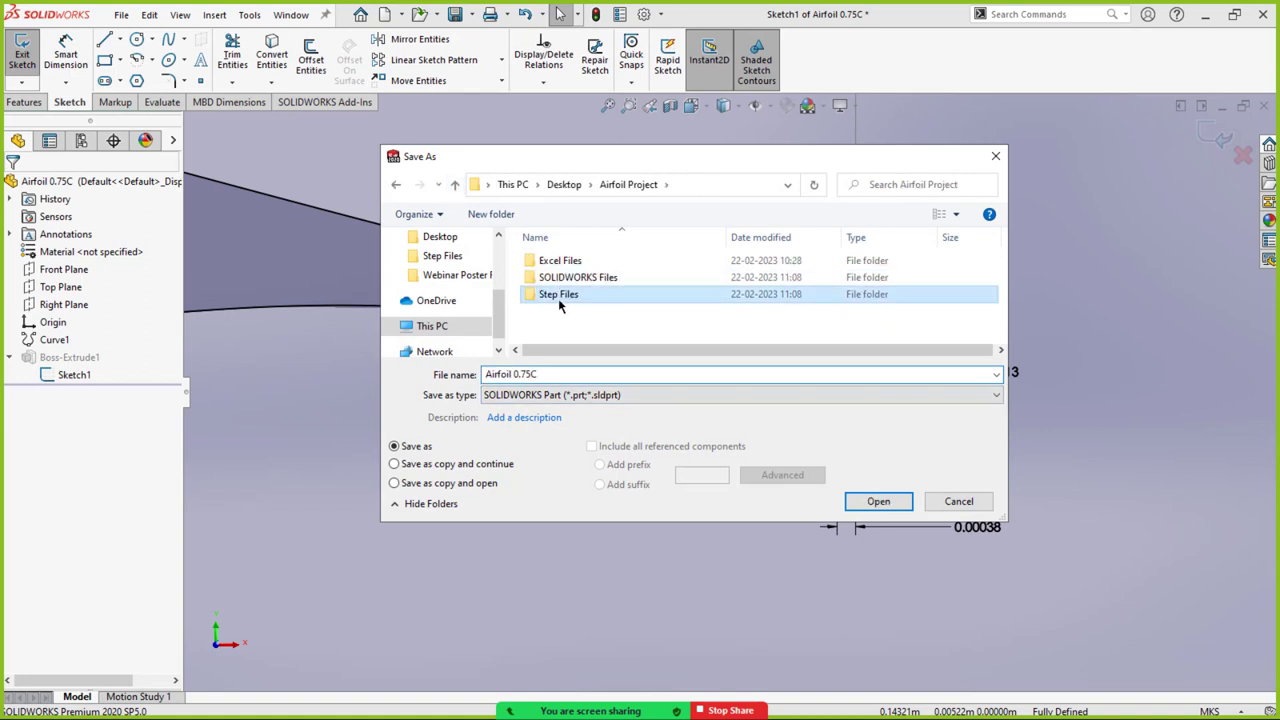
pyautogui.click(543, 397)
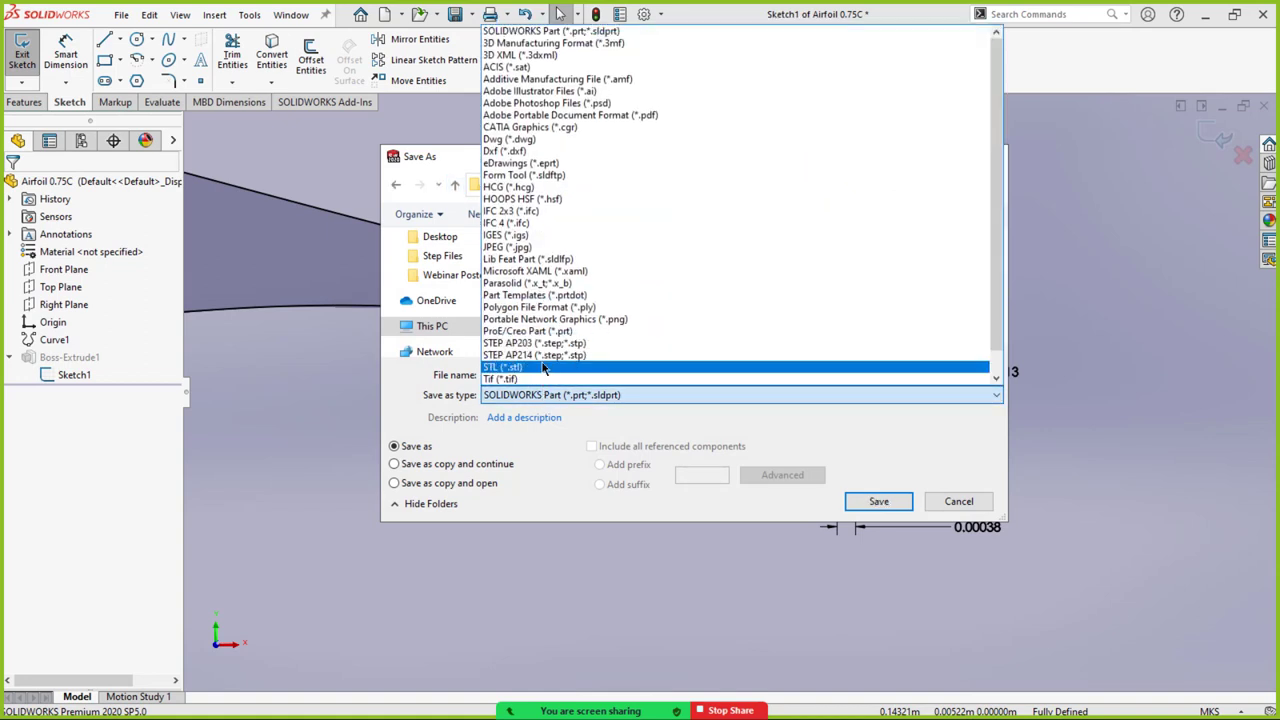
pyautogui.click(545, 356)
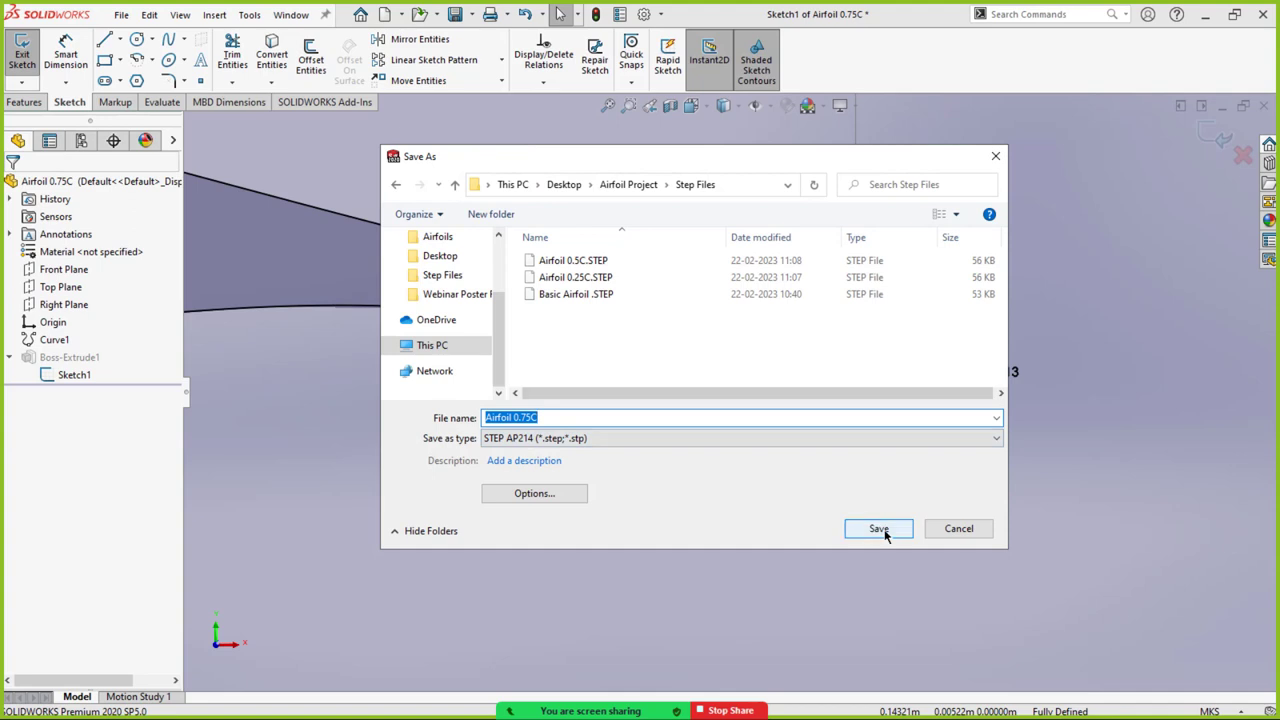
pyautogui.click(876, 528)
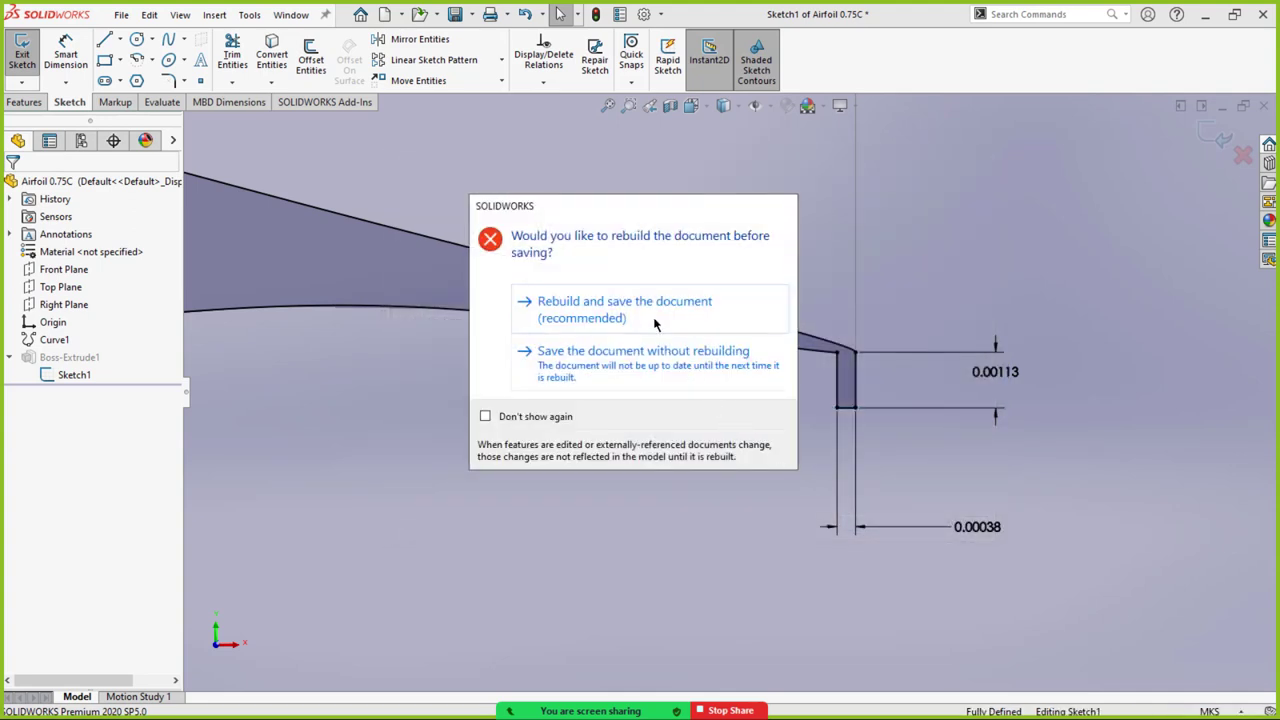
pyautogui.click(655, 316)
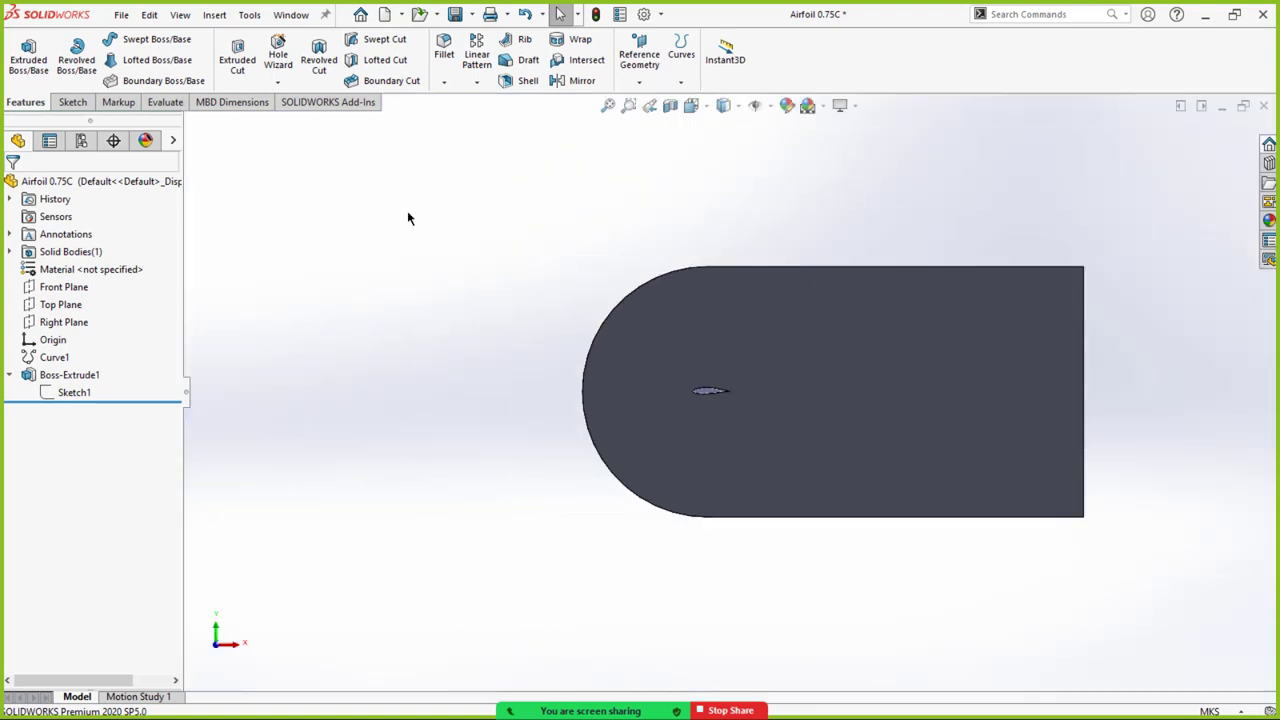
# Export Airfoil 0.75C again as STEP AP214 to Step Files, replacing the existing Airfoil 0.75C.STEP.
pyautogui.click(472, 15)
pyautogui.click(490, 52)
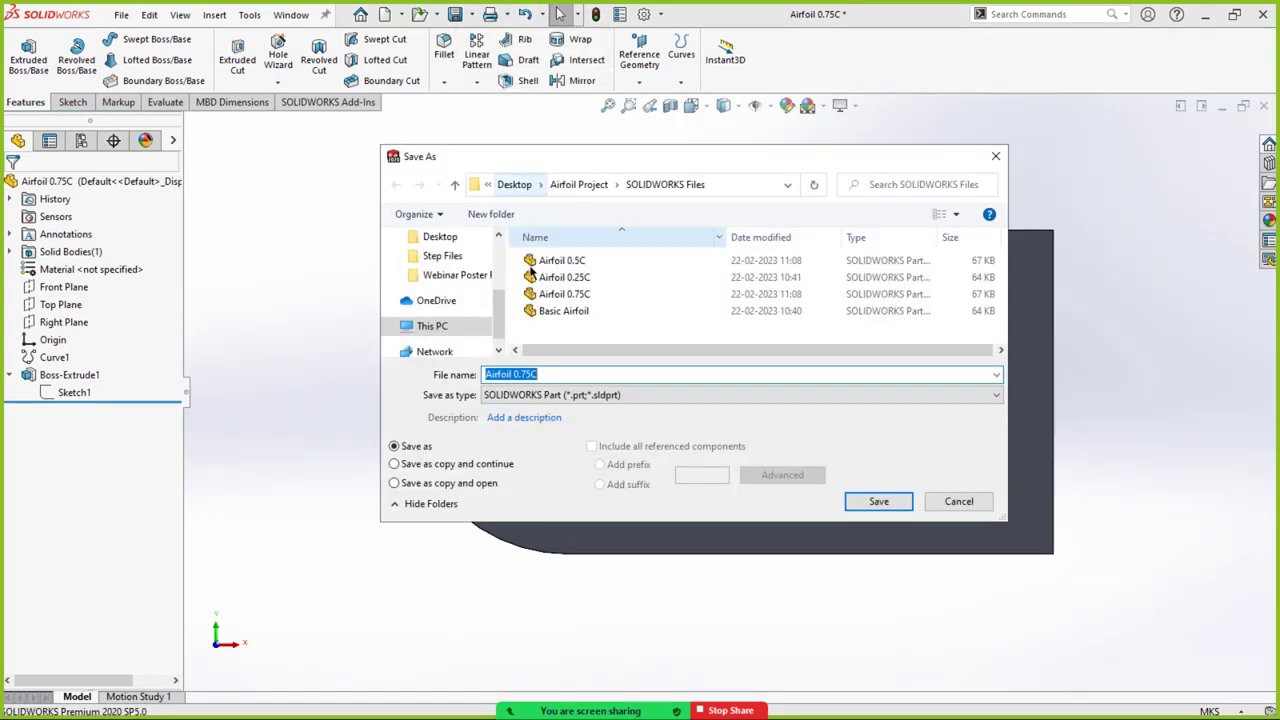
pyautogui.click(560, 395)
pyautogui.click(524, 356)
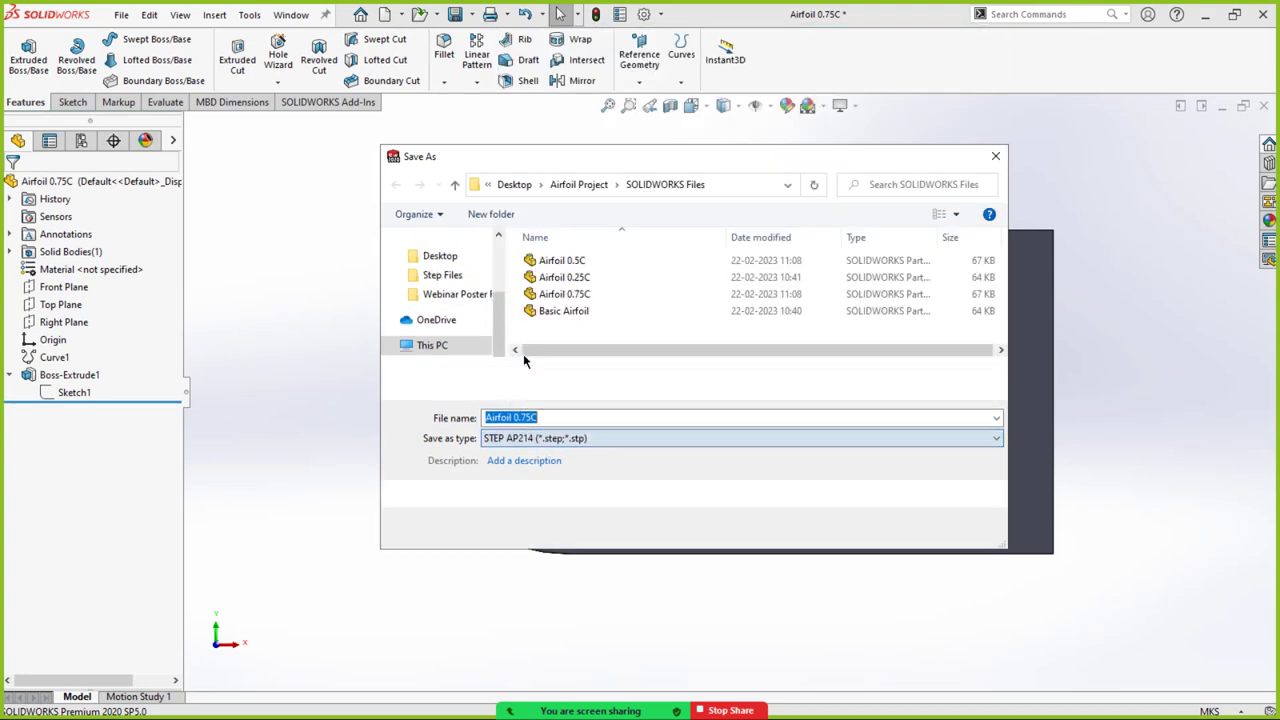
pyautogui.click(454, 184)
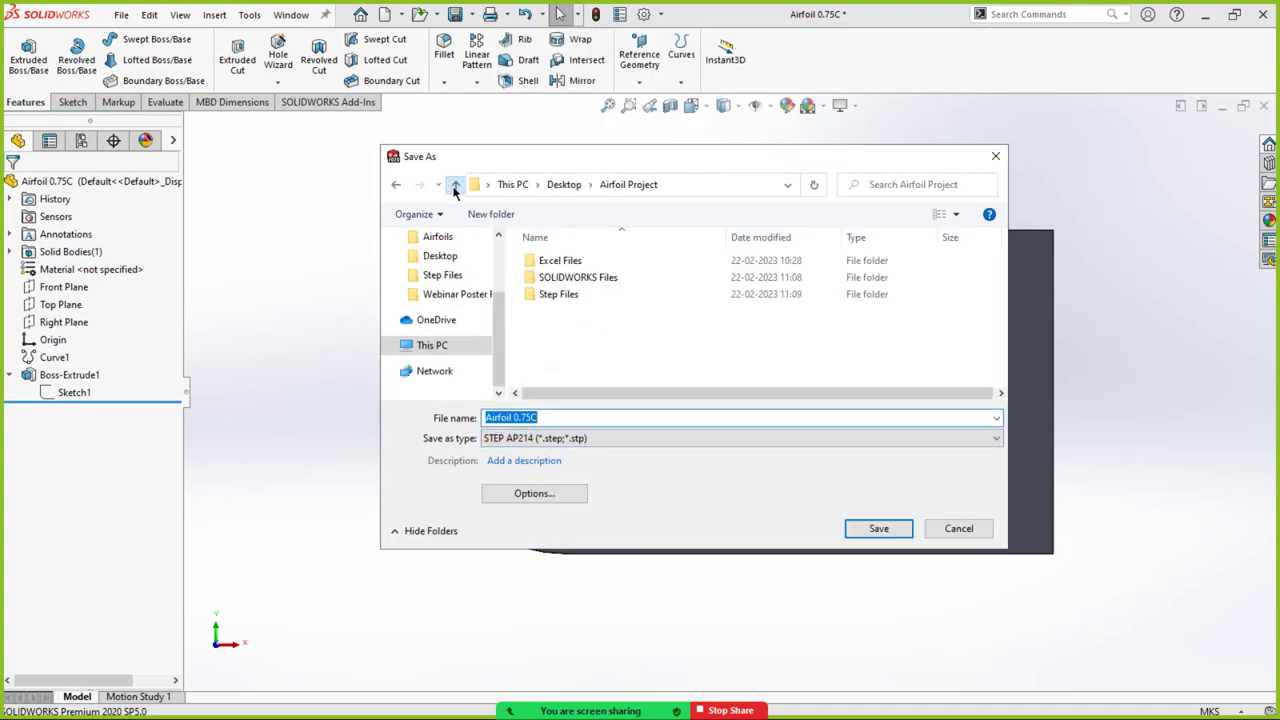
pyautogui.doubleClick(558, 294)
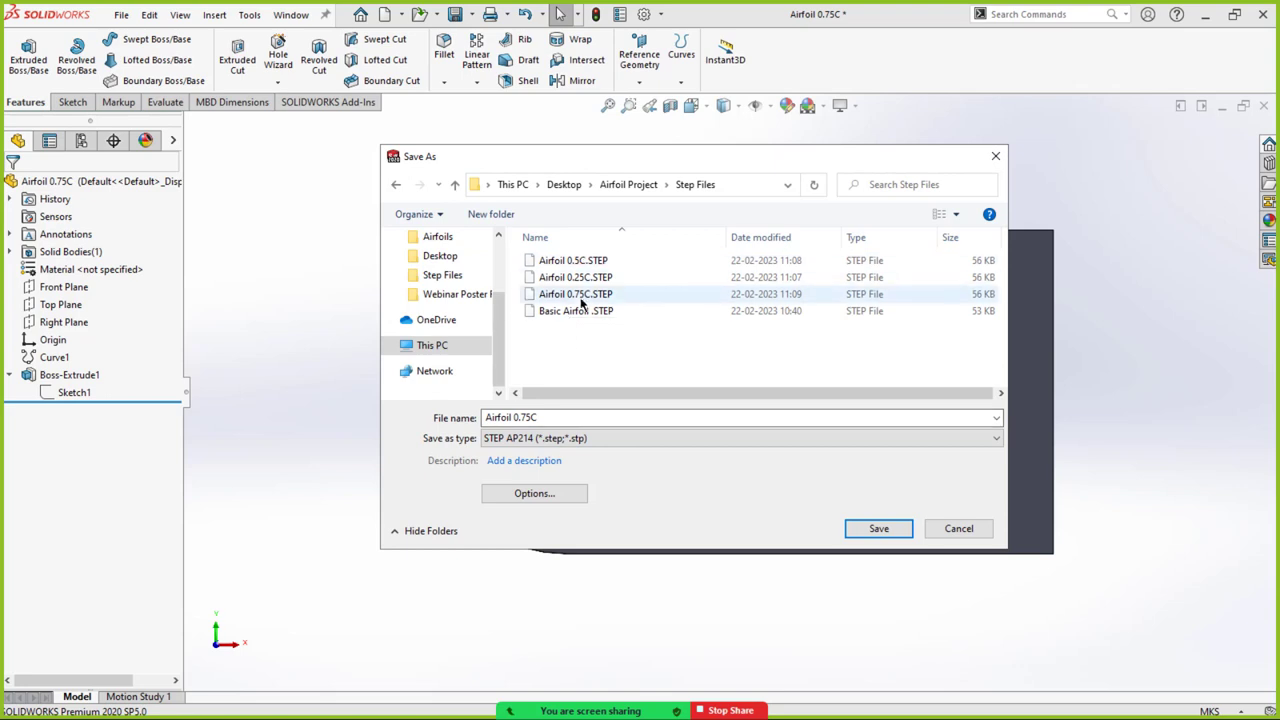
pyautogui.click(886, 529)
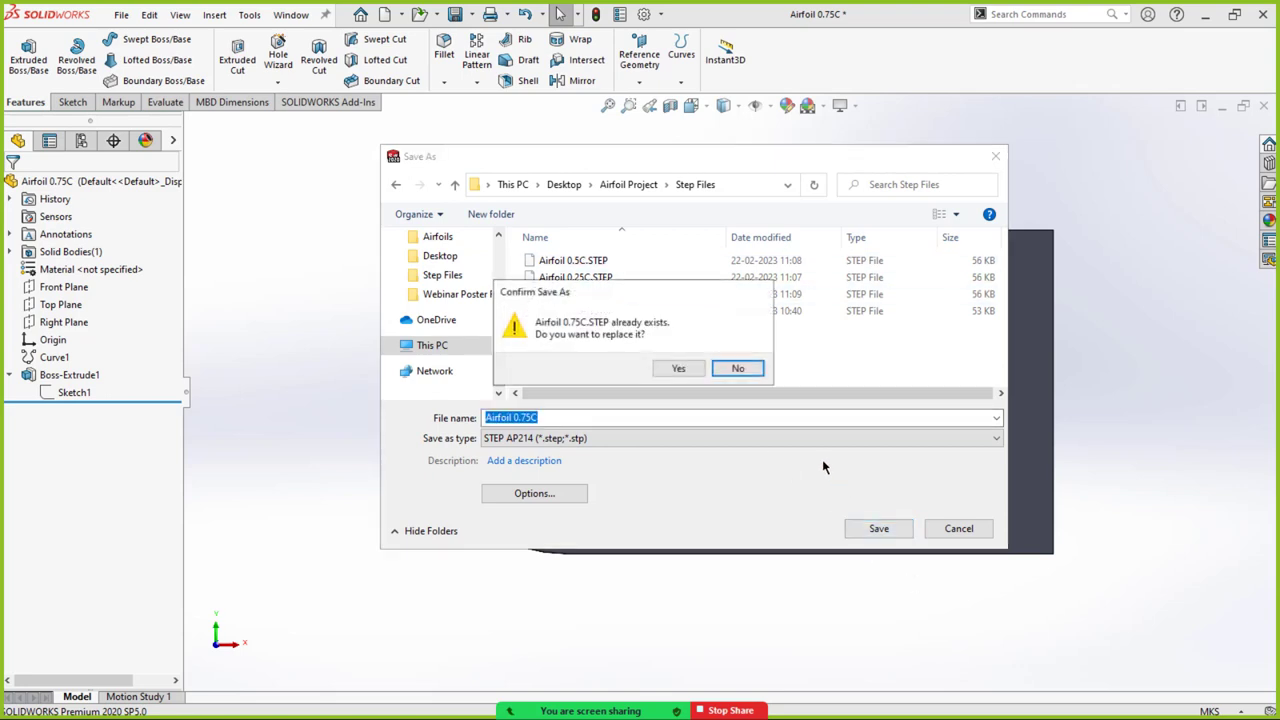
pyautogui.click(679, 369)
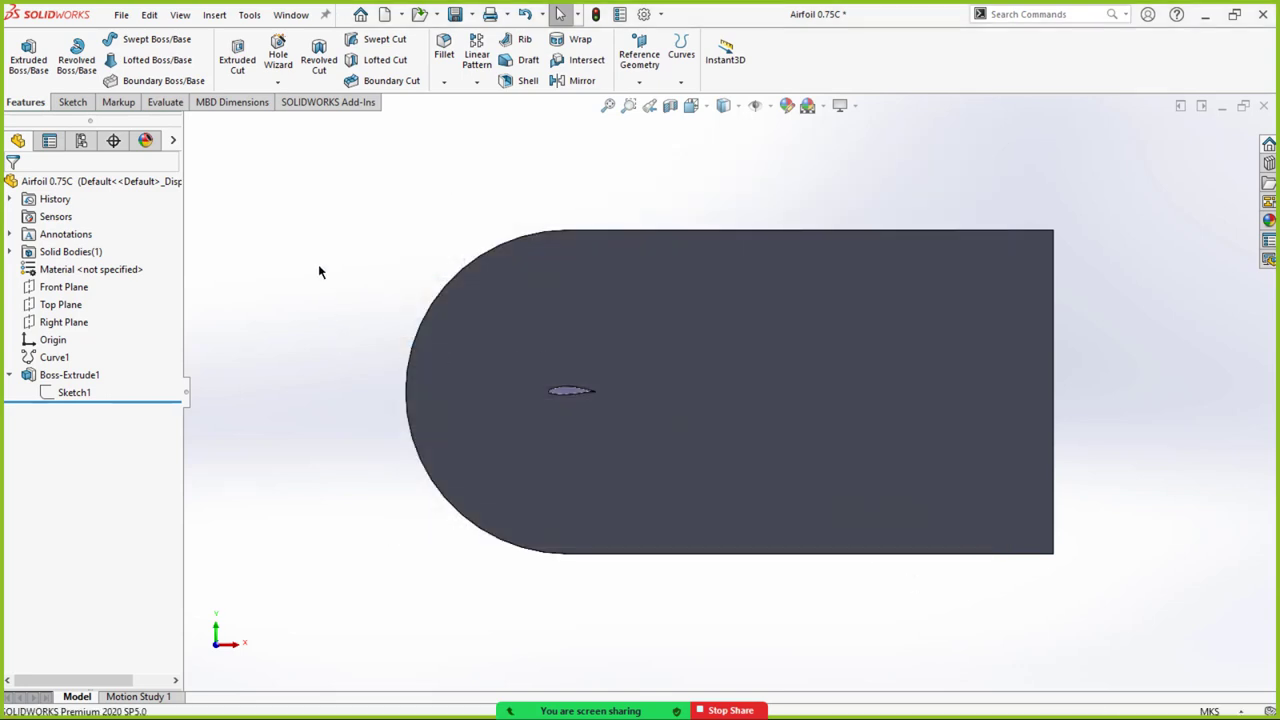
pyautogui.click(470, 14)
# Save a copy of the part as Airfoil 1C.
pyautogui.click(485, 56)
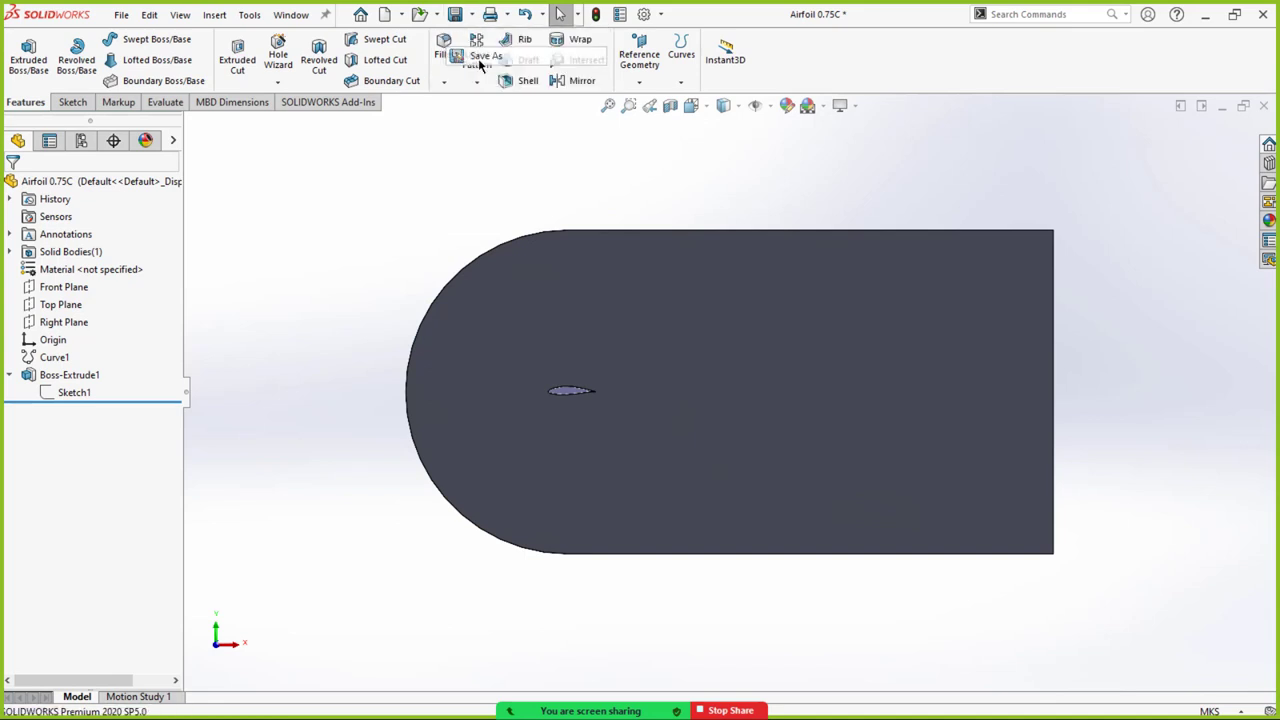
pyautogui.click(523, 374)
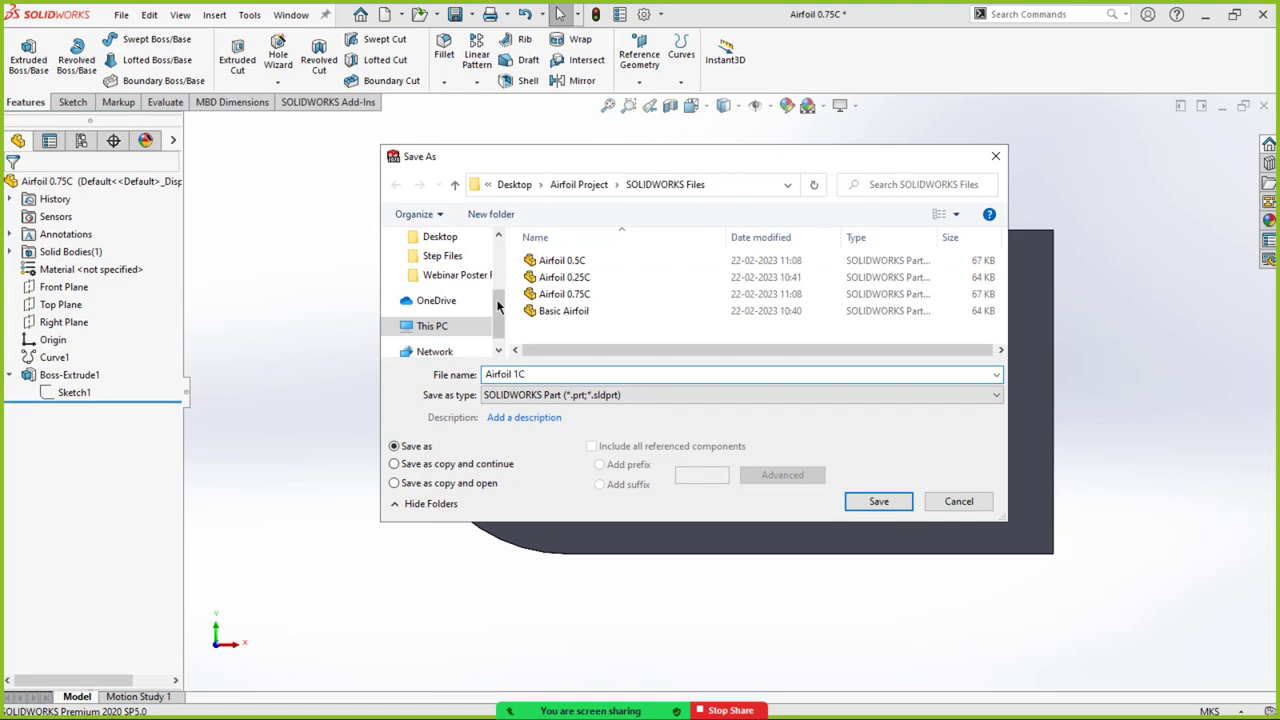
pyautogui.click(866, 502)
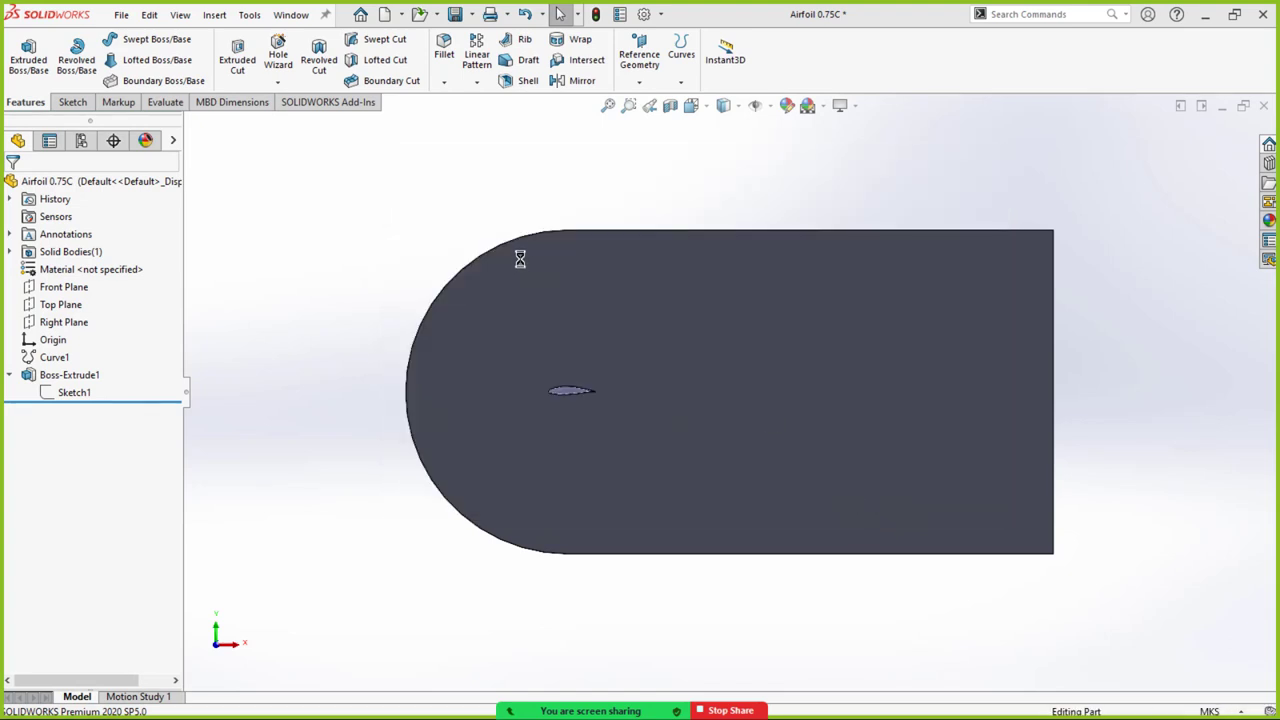
# Change the trailing-edge cut height in Sketch1 to 0.0015 and rebuild the domain.
pyautogui.click(565, 240)
pyautogui.click(617, 198)
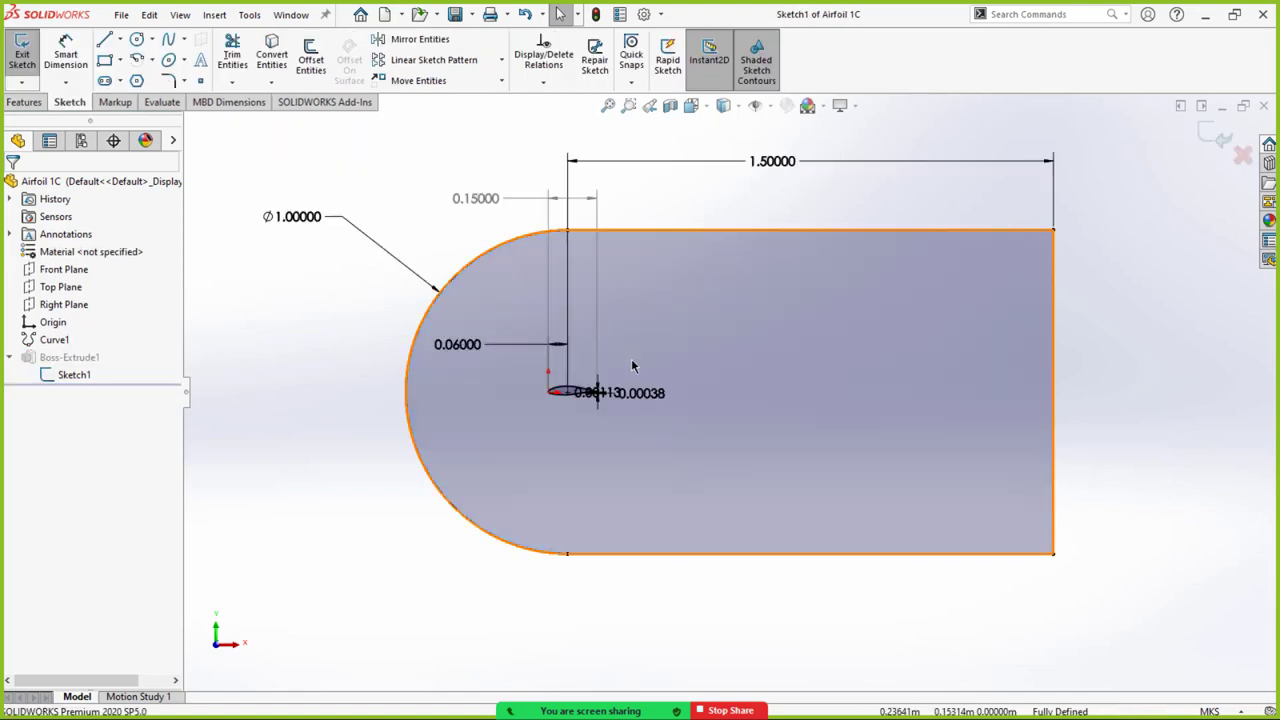
pyautogui.scroll(-10, 631, 365)
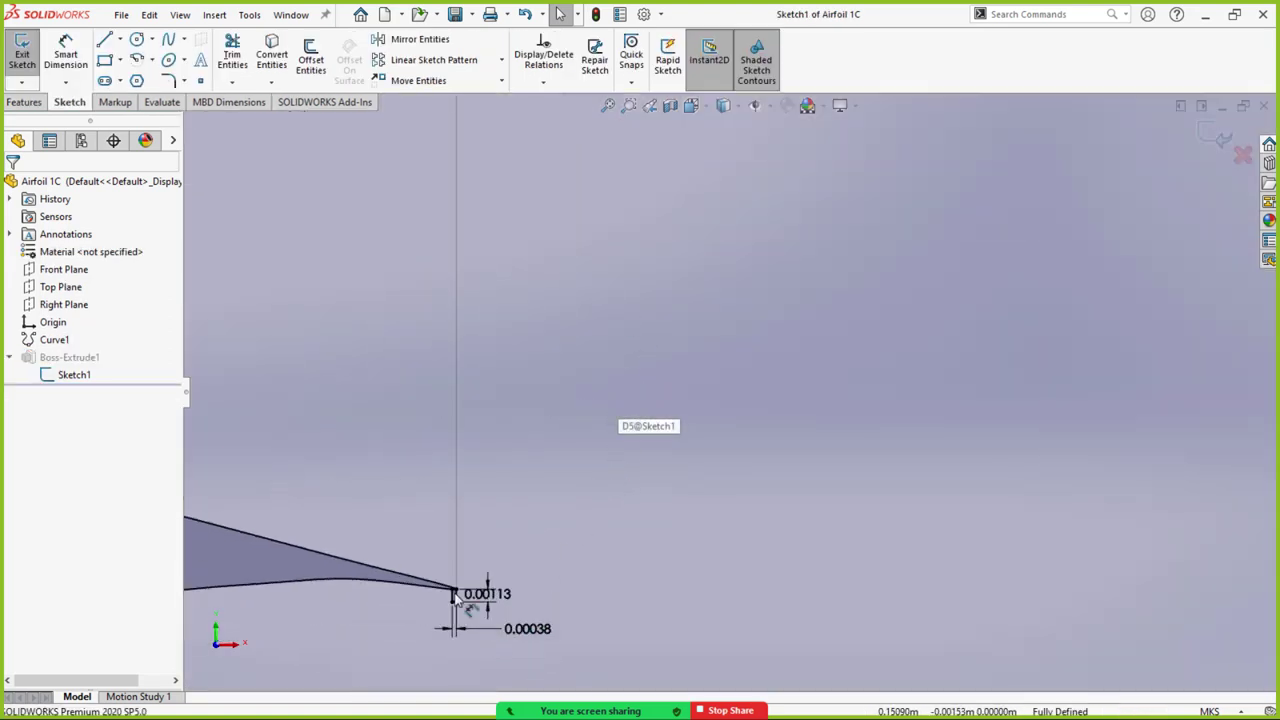
pyautogui.scroll(-3, 453, 597)
pyautogui.click(696, 538)
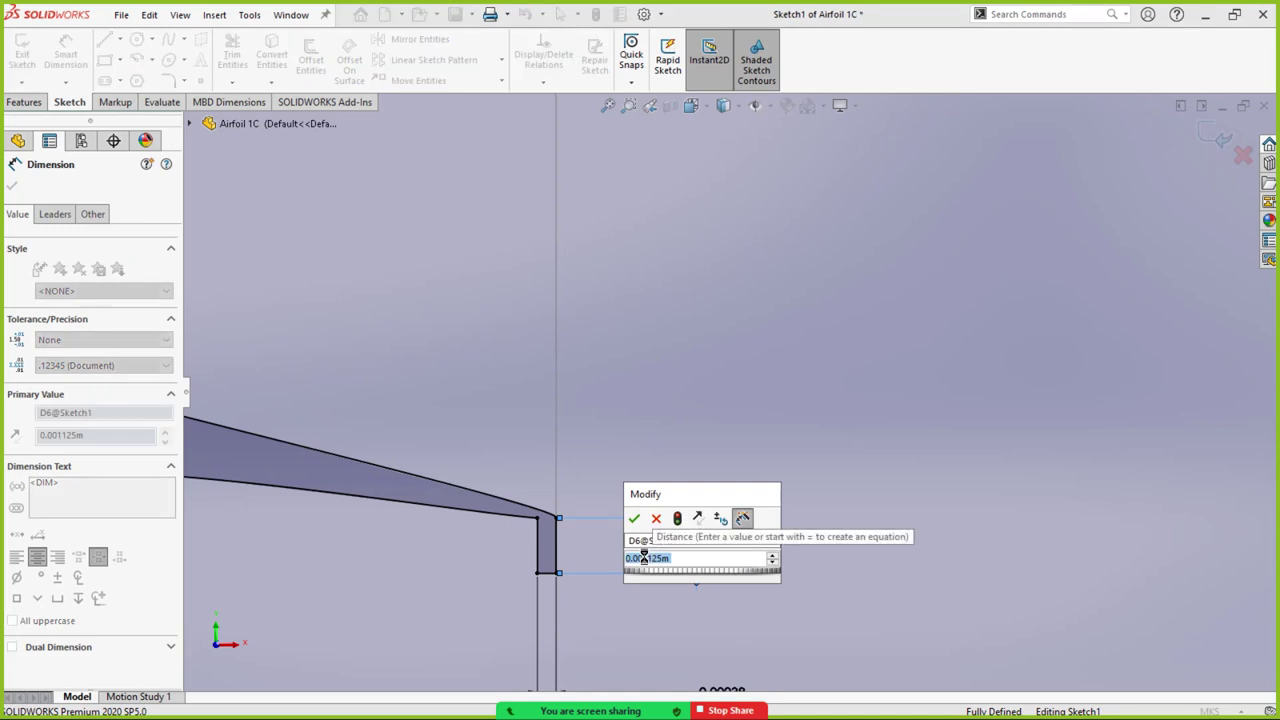
pyautogui.write('0.00054')
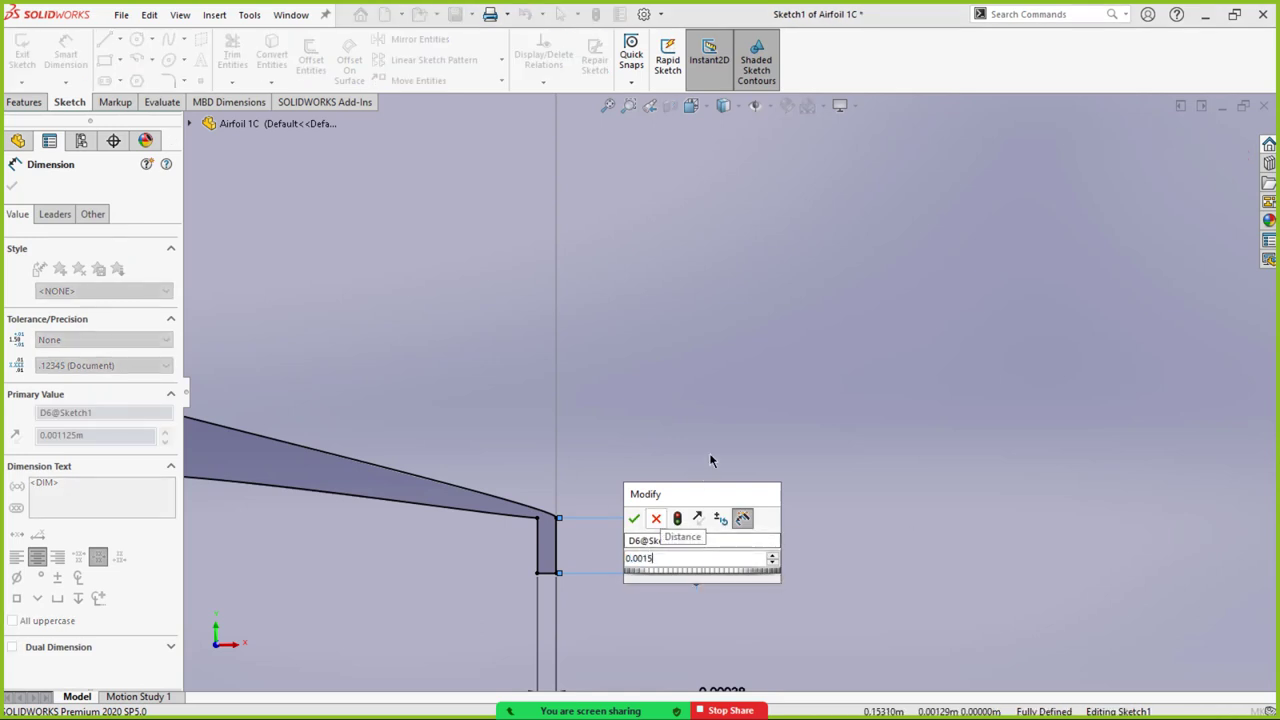
pyautogui.press('Return')
pyautogui.scroll(10, 707, 463)
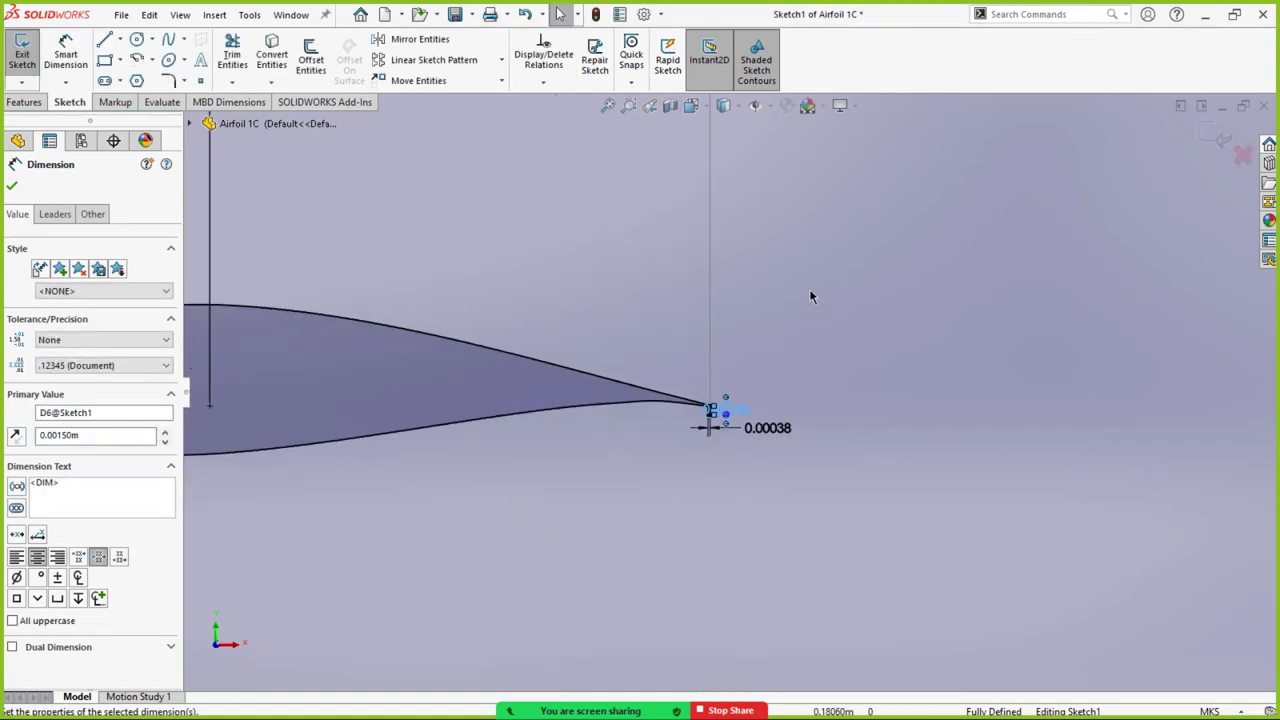
pyautogui.click(1222, 139)
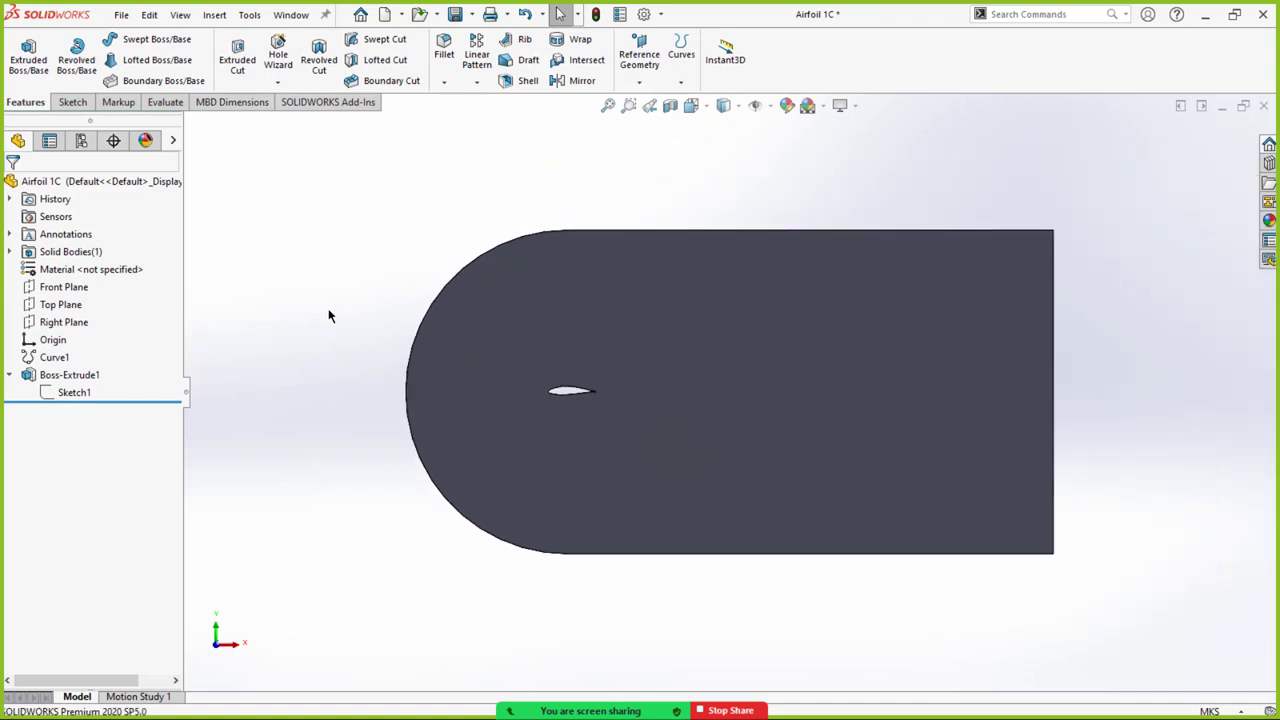
pyautogui.scroll(-10, 934, 337)
# Start a Save As for Airfoil 1C and browse to the Step Files folder in Airfoil Project.
pyautogui.click(934, 337)
pyautogui.scroll(10, 738, 298)
pyautogui.click(419, 213)
pyautogui.click(471, 15)
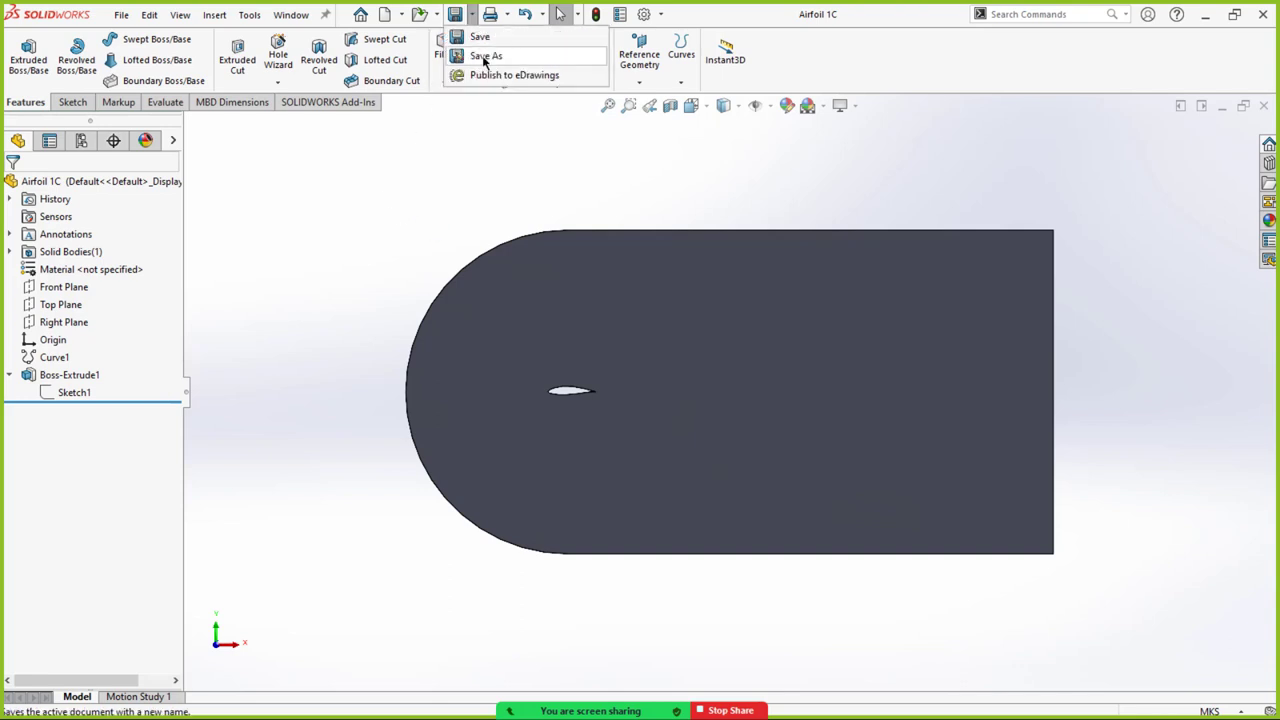
pyautogui.click(485, 54)
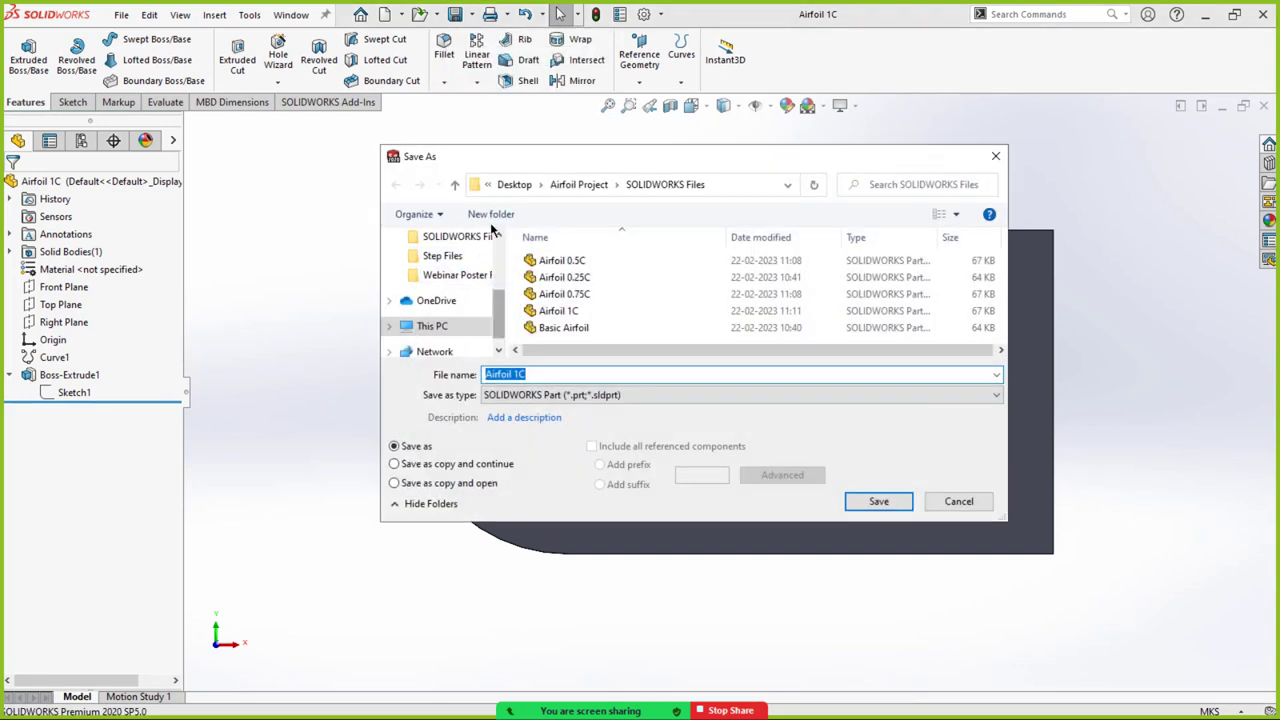
pyautogui.click(456, 186)
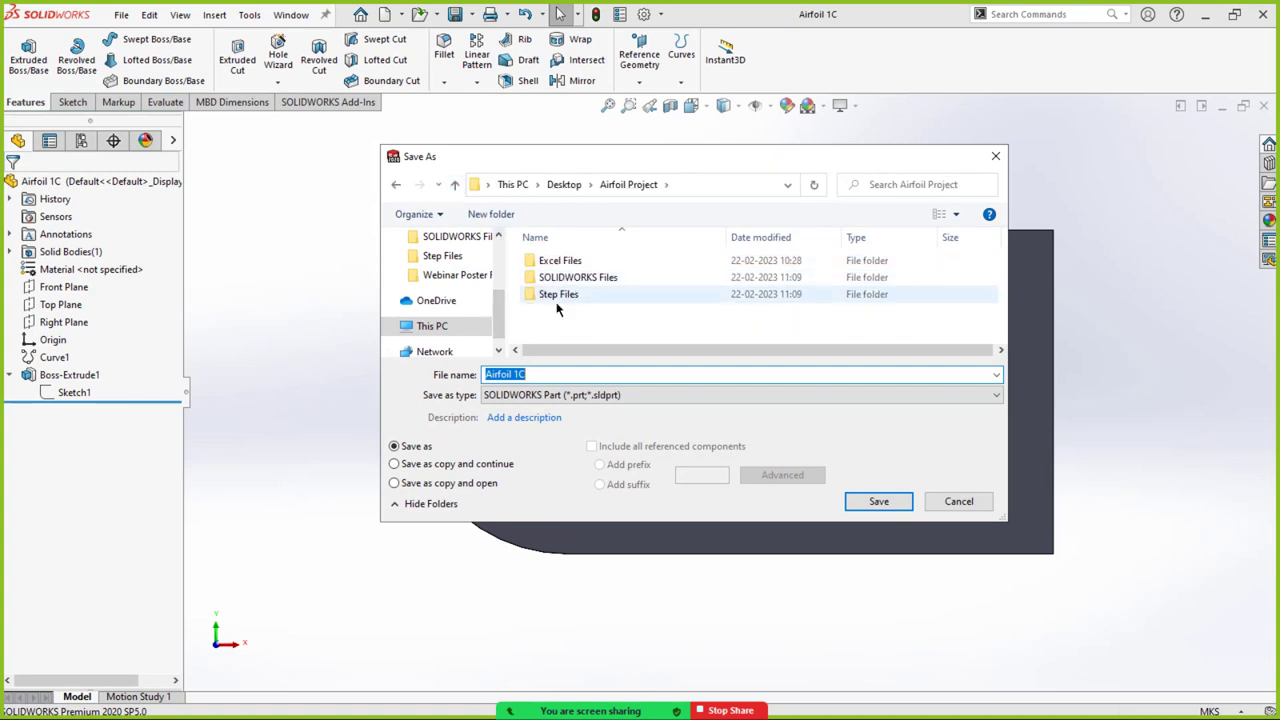
pyautogui.click(555, 299)
pyautogui.click(555, 302)
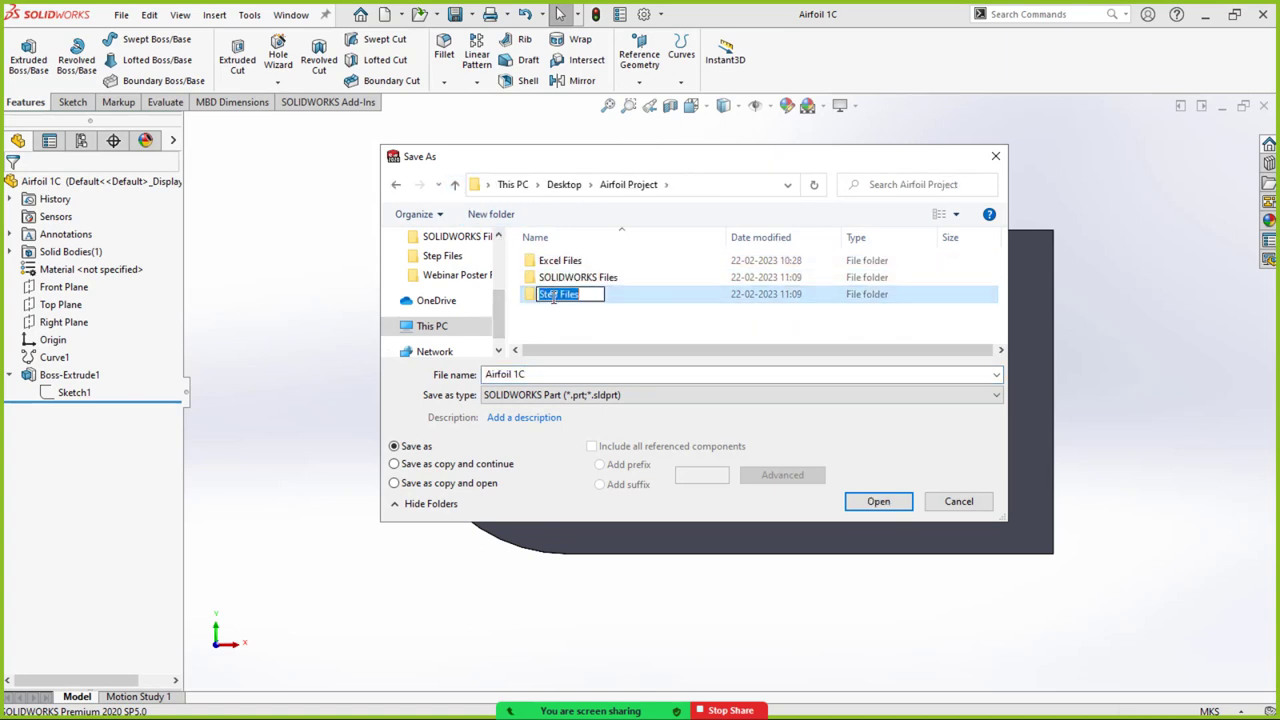
pyautogui.click(572, 320)
pyautogui.doubleClick(562, 295)
# Export Airfoil 1C there as STEP AP214, then begin another Save As.
pyautogui.click(518, 394)
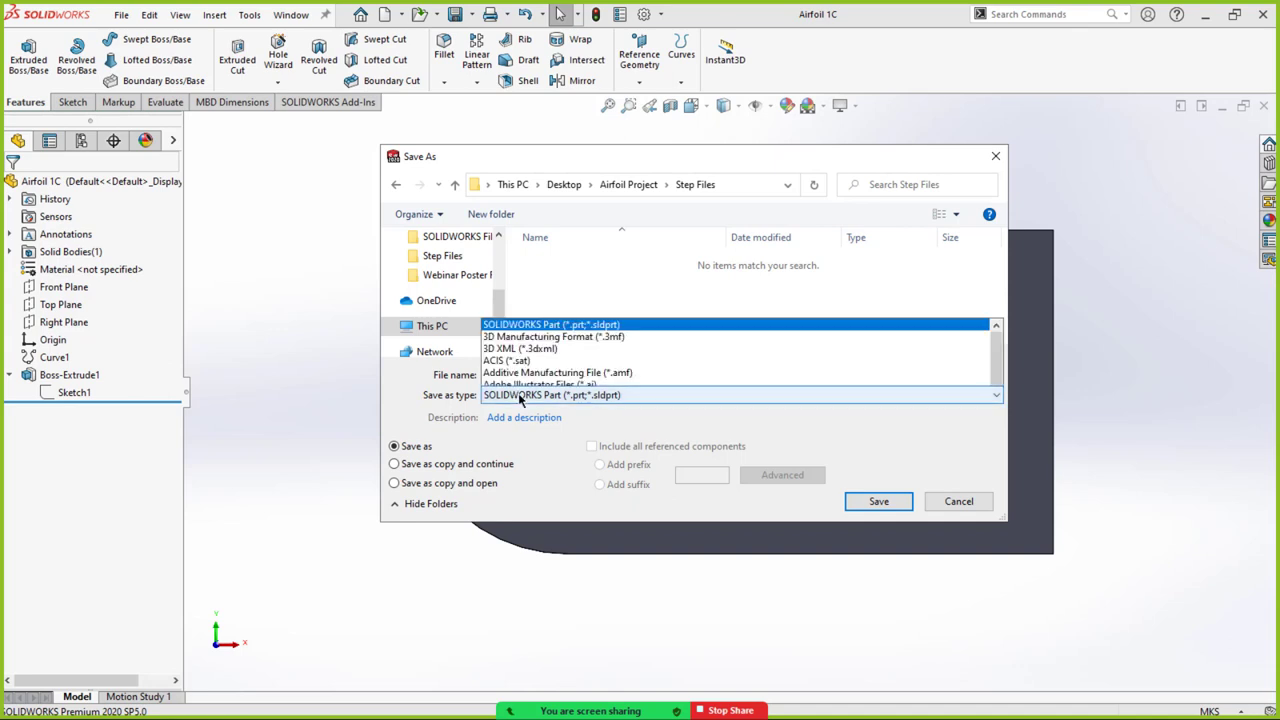
pyautogui.click(523, 355)
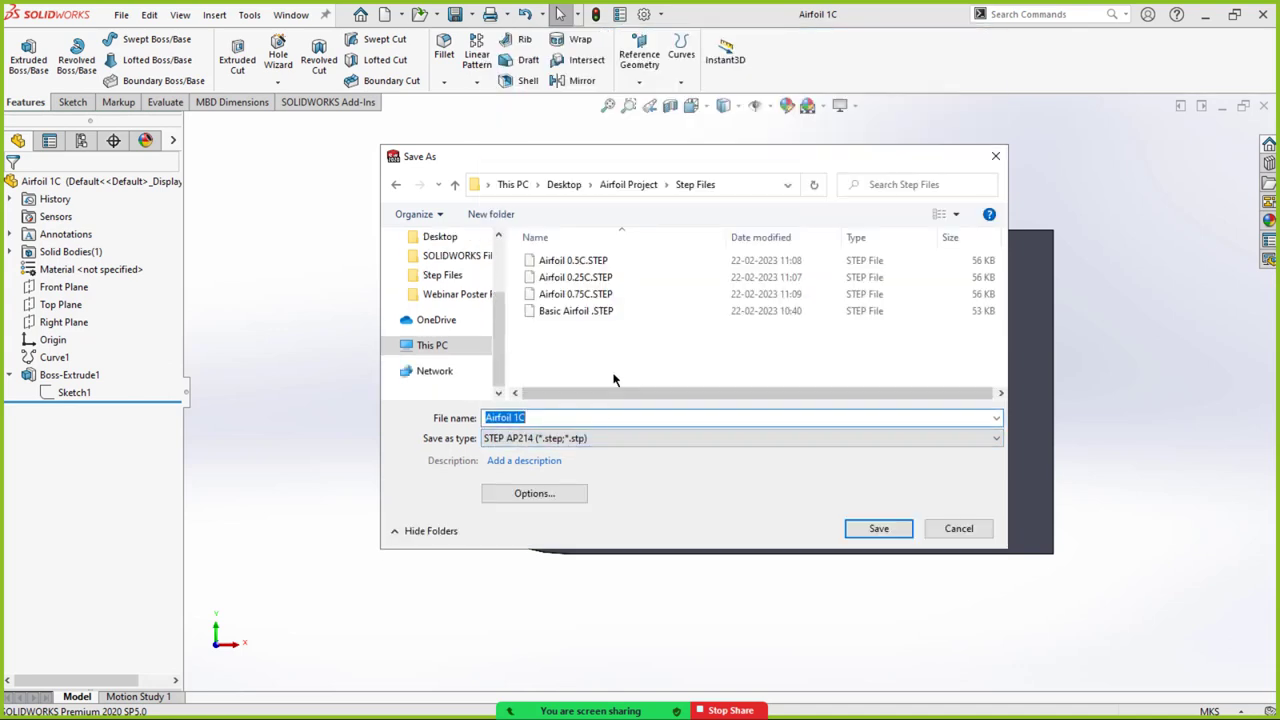
pyautogui.click(879, 529)
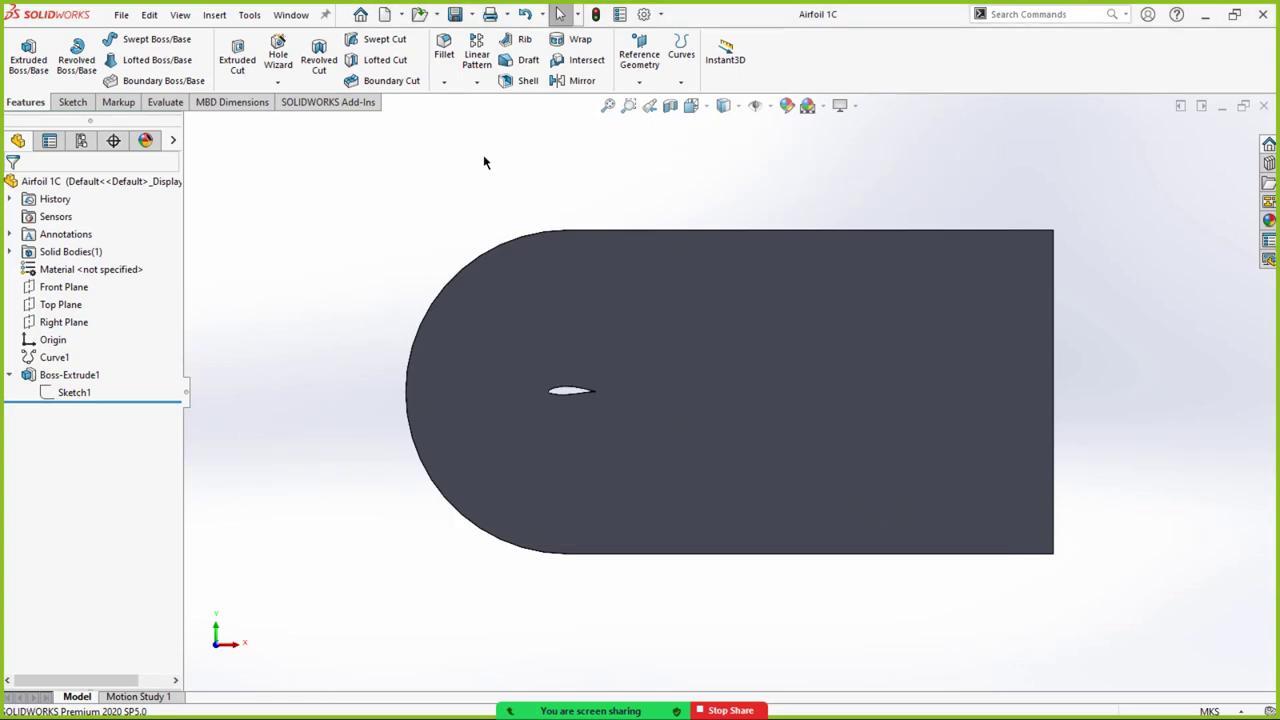
pyautogui.click(473, 15)
pyautogui.click(486, 51)
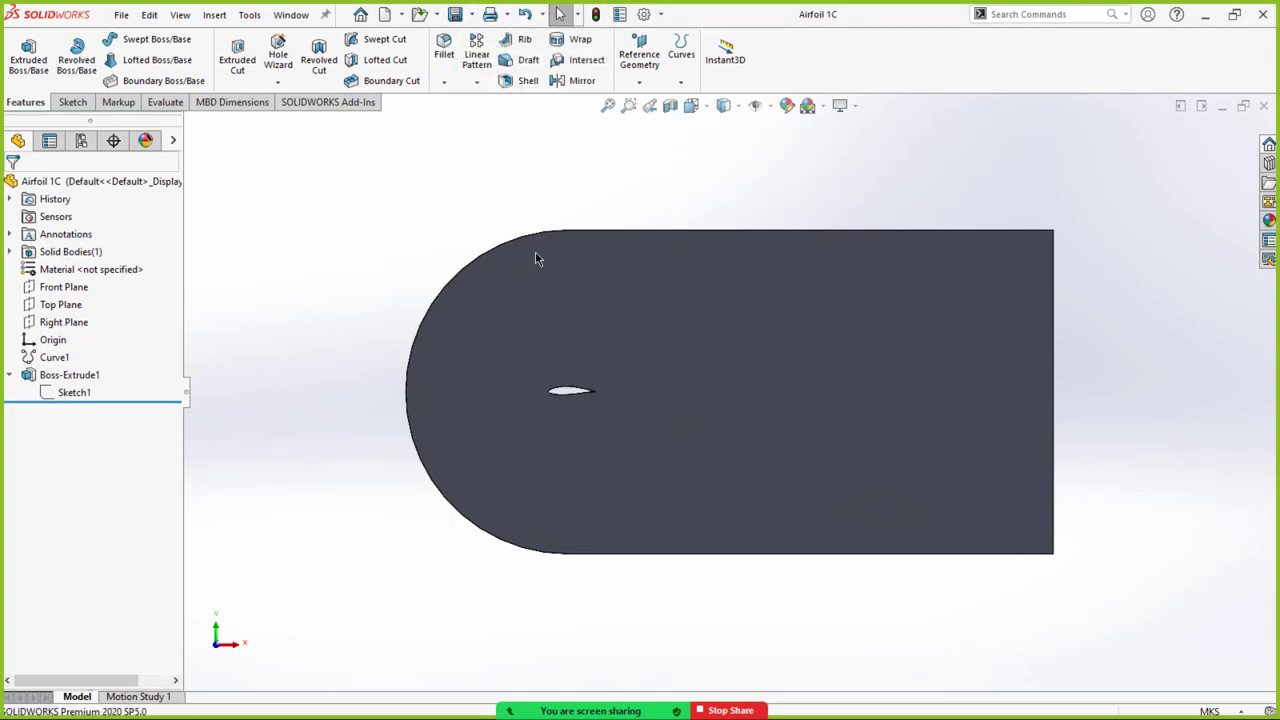
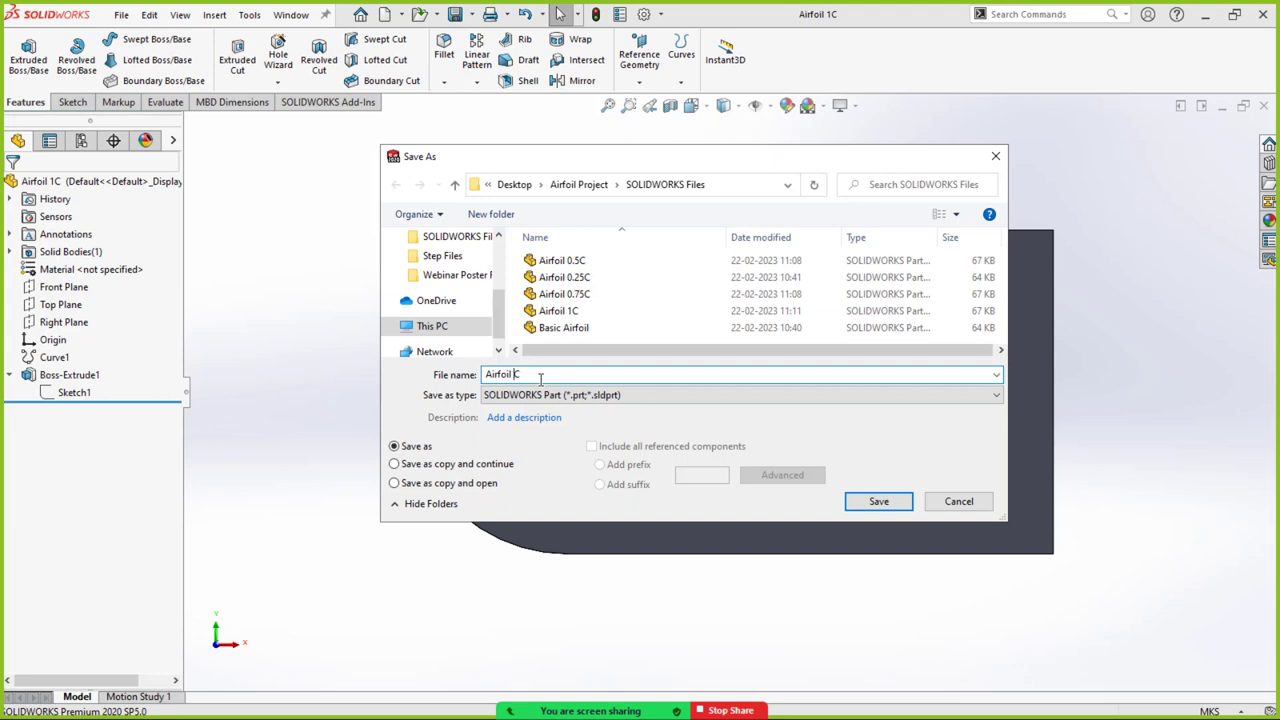
# Save the part as Airfoil 1.5C, then export it as a STEP AP214 file into Step Files.
pyautogui.write('1.5')
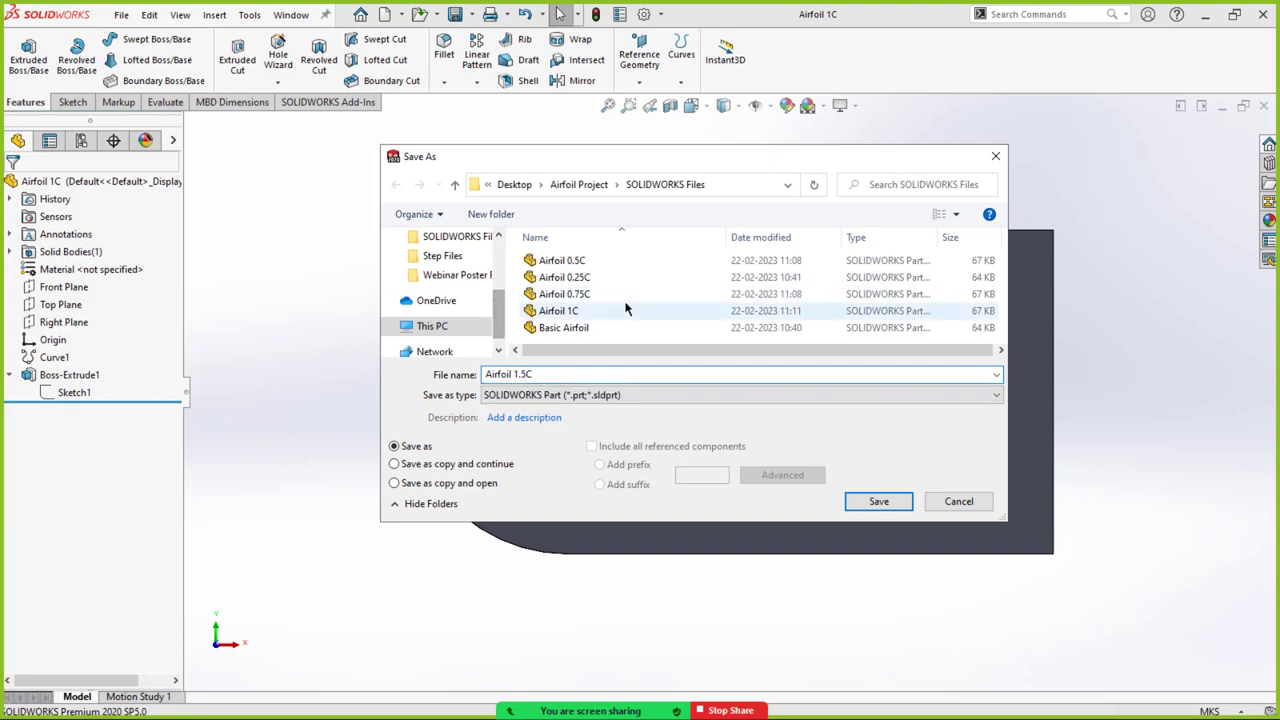
pyautogui.click(895, 503)
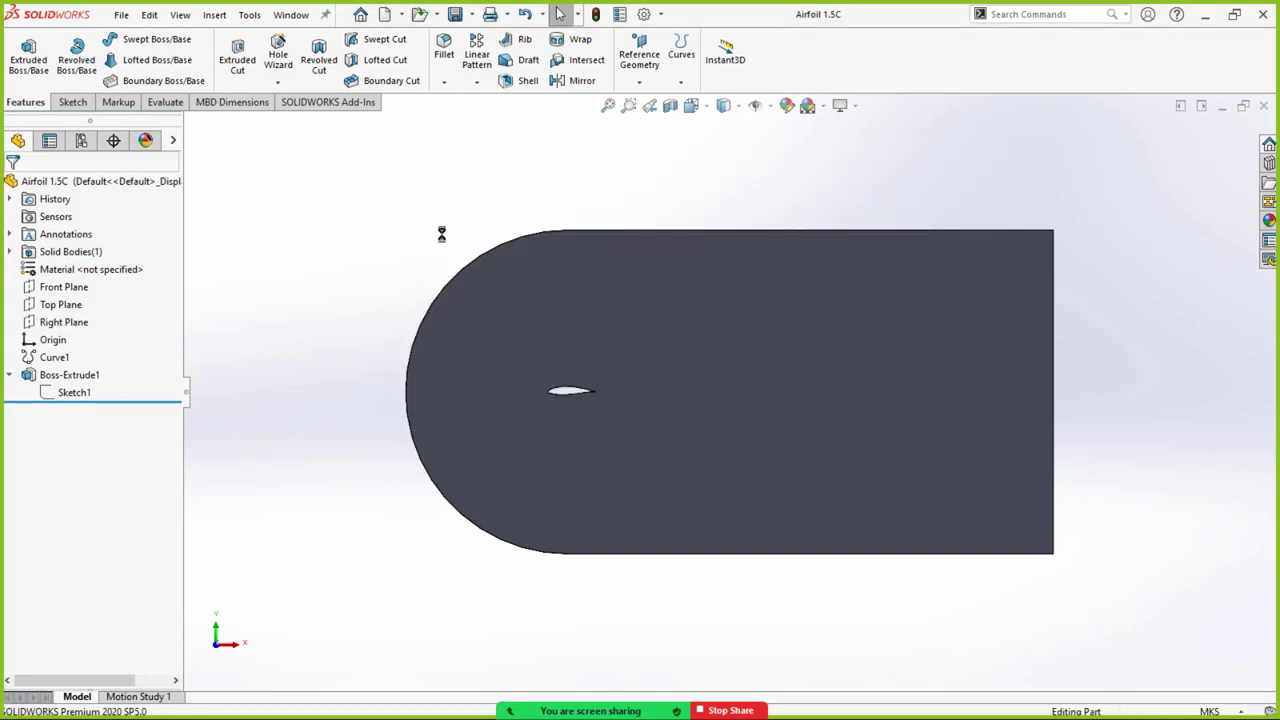
pyautogui.click(472, 15)
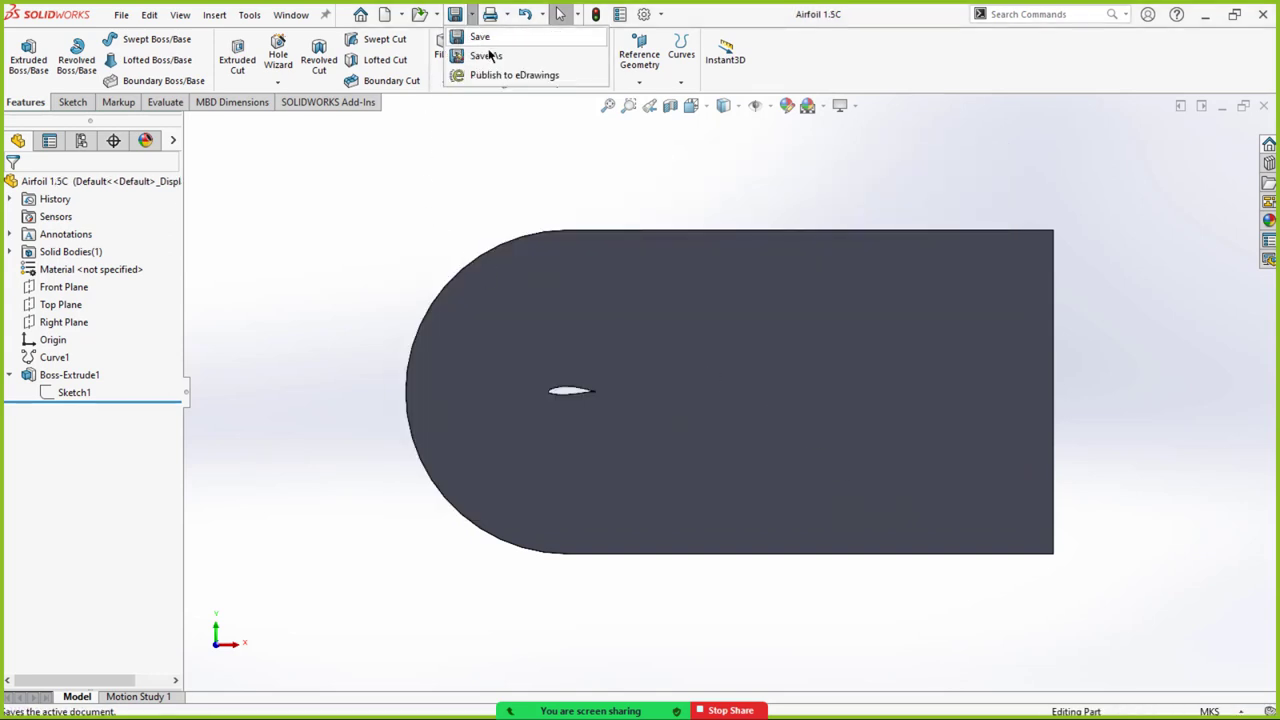
pyautogui.click(486, 54)
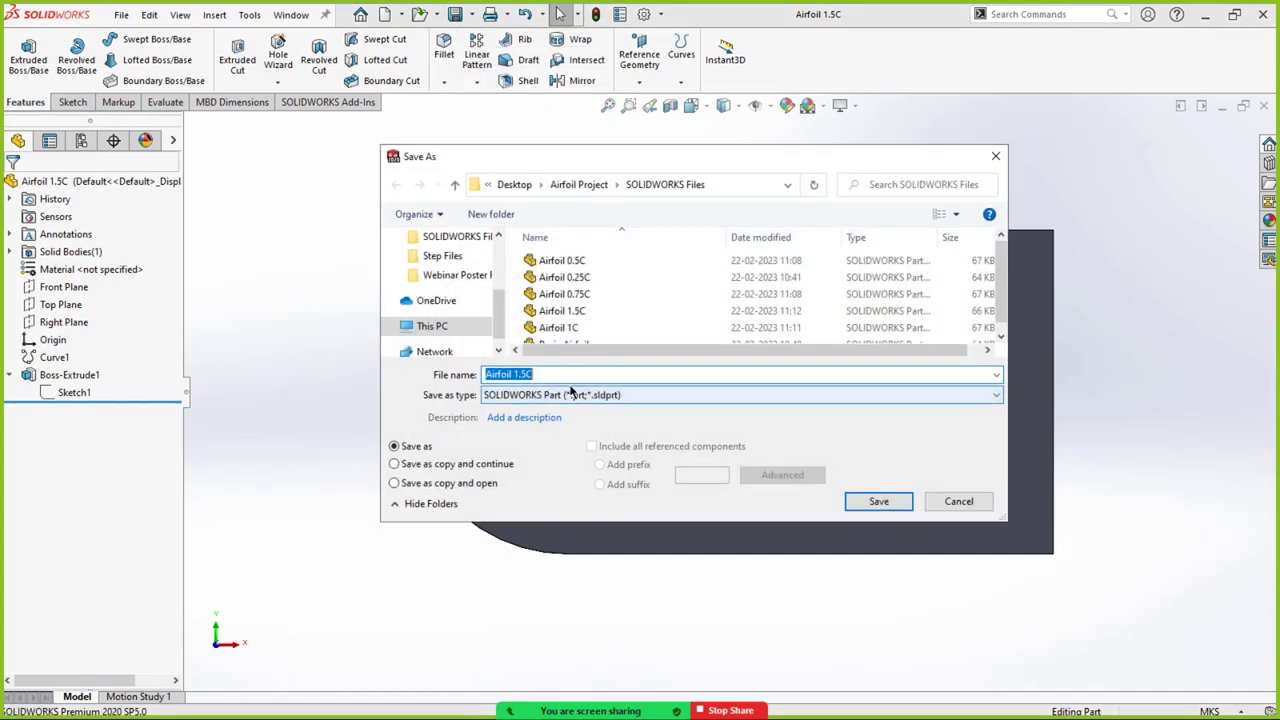
pyautogui.click(456, 186)
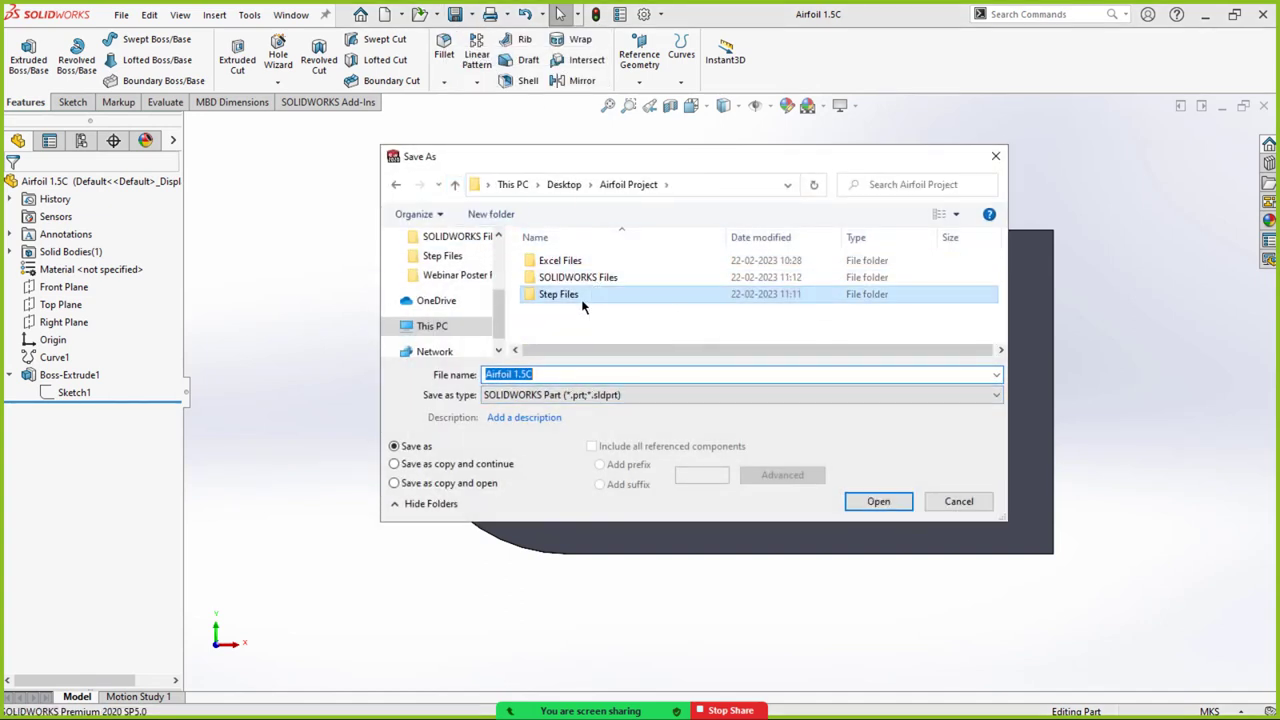
pyautogui.doubleClick(580, 296)
pyautogui.click(567, 397)
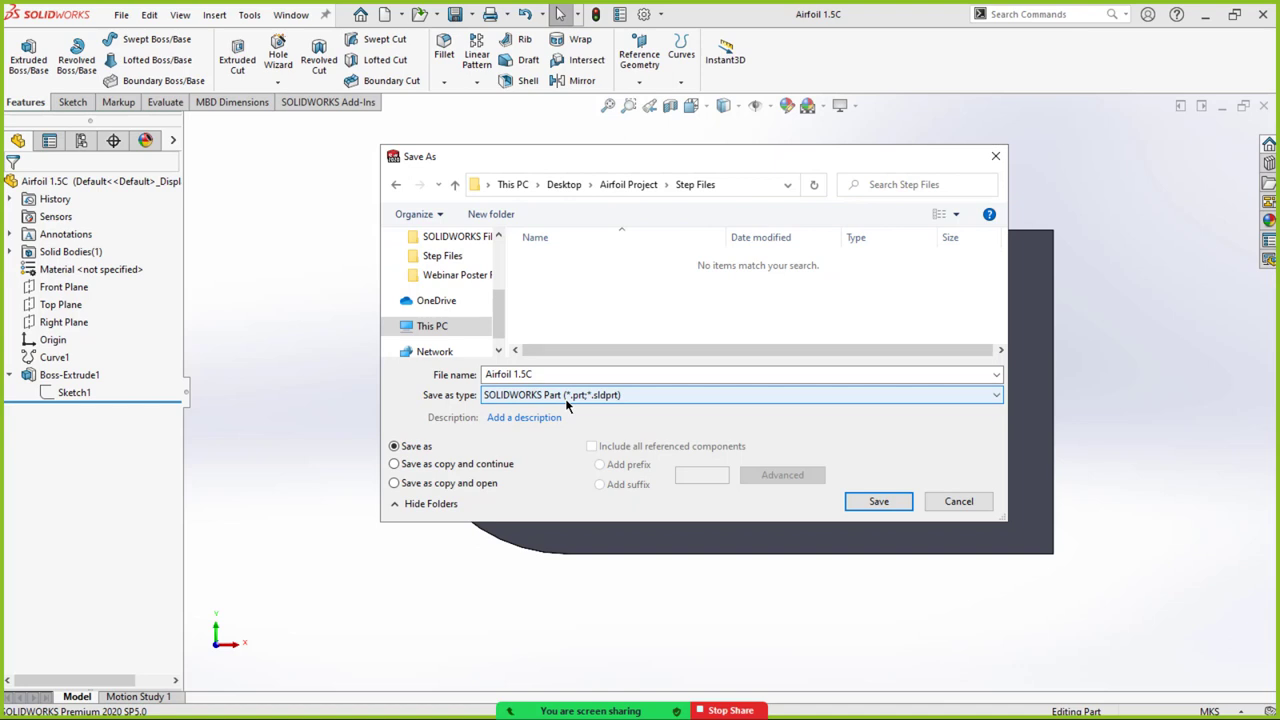
pyautogui.press('XF86AudioLowerVolume')
pyautogui.click(567, 395)
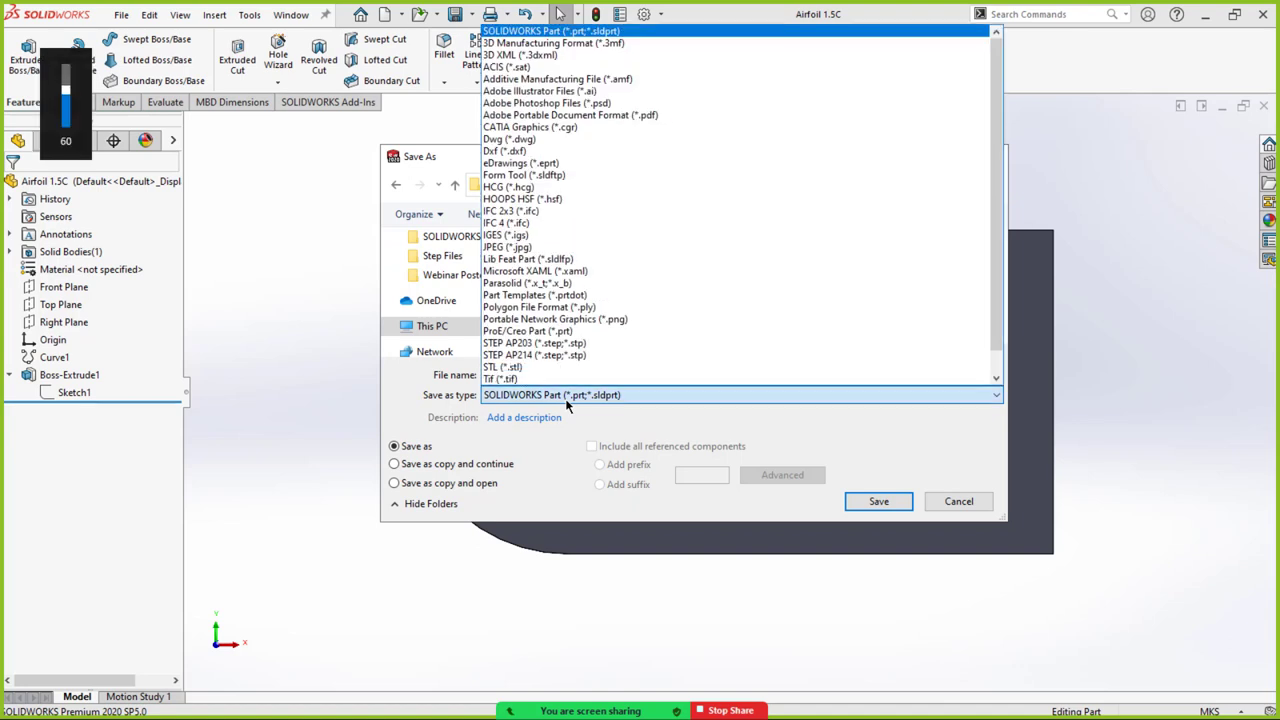
pyautogui.click(560, 356)
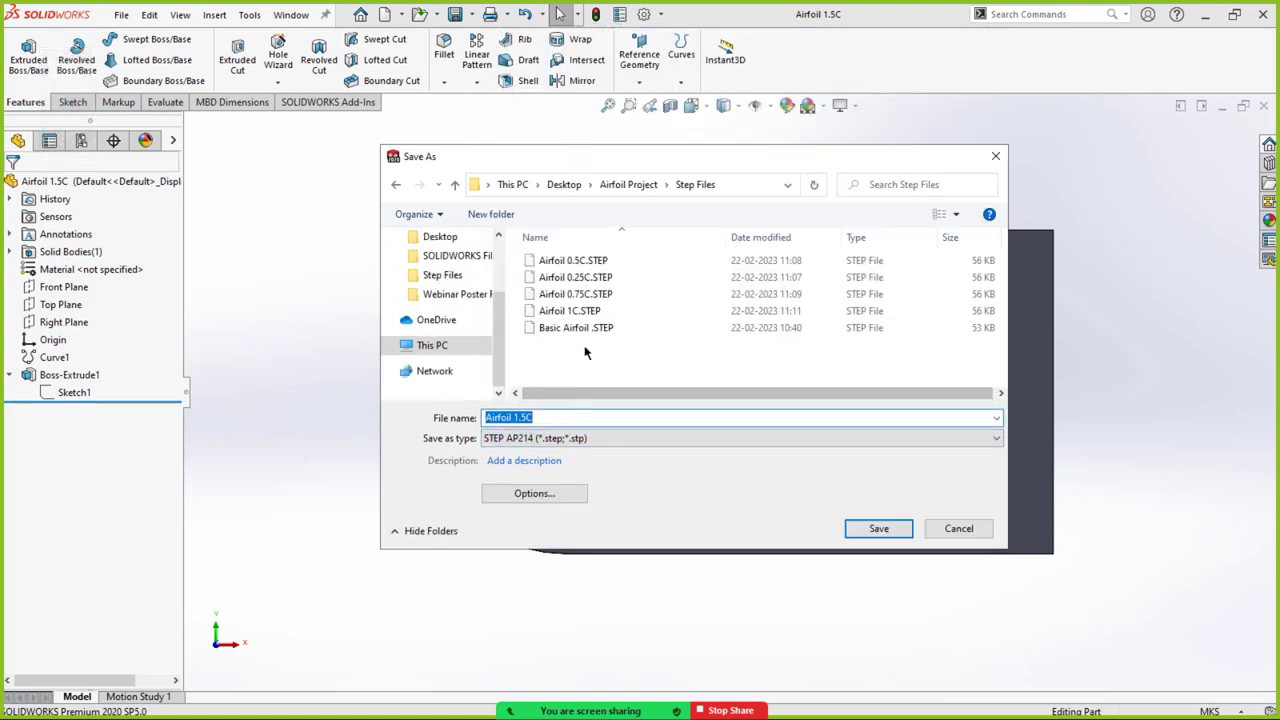
pyautogui.click(876, 529)
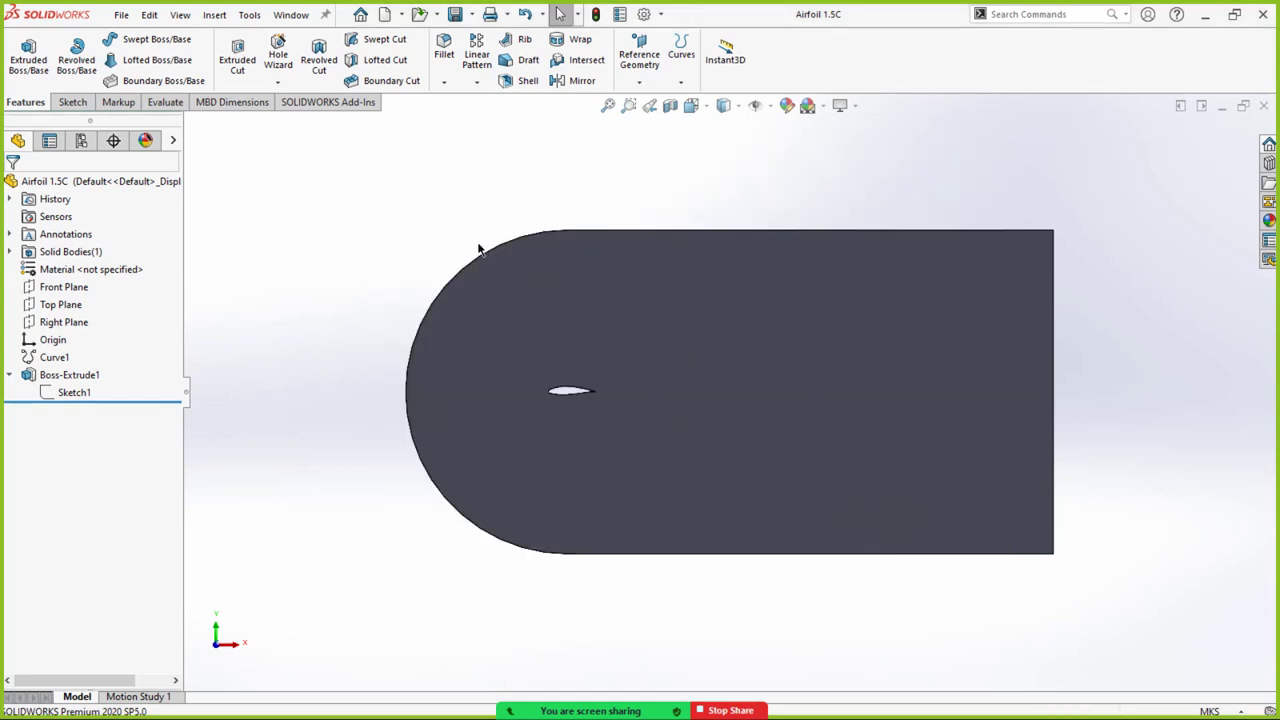
pyautogui.scroll(-2, 541, 352)
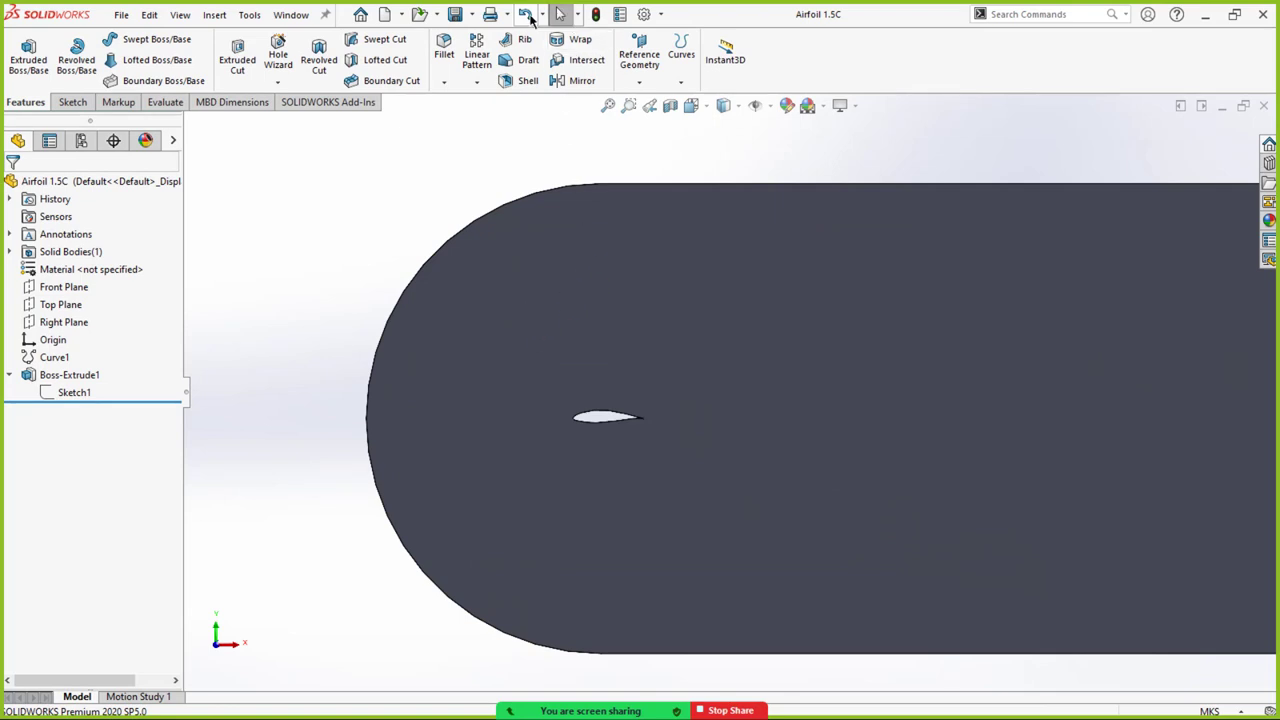
pyautogui.click(471, 14)
pyautogui.click(498, 56)
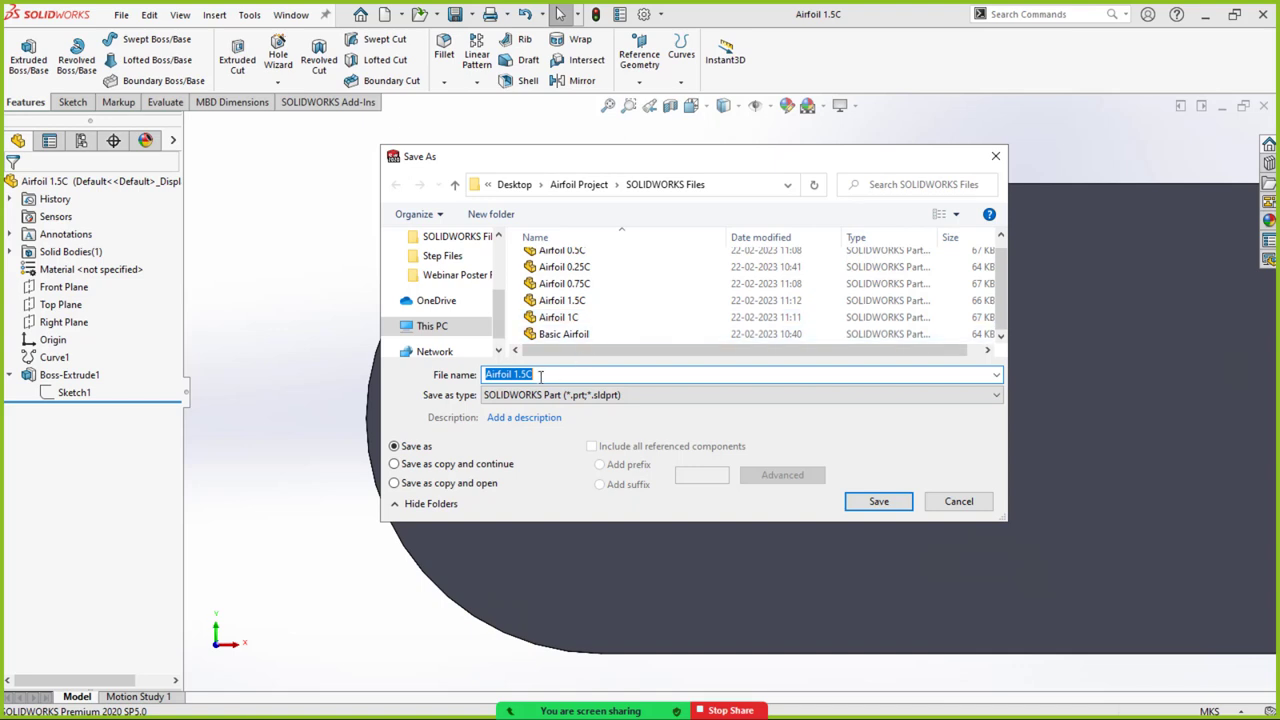
pyautogui.click(529, 374)
pyautogui.click(977, 501)
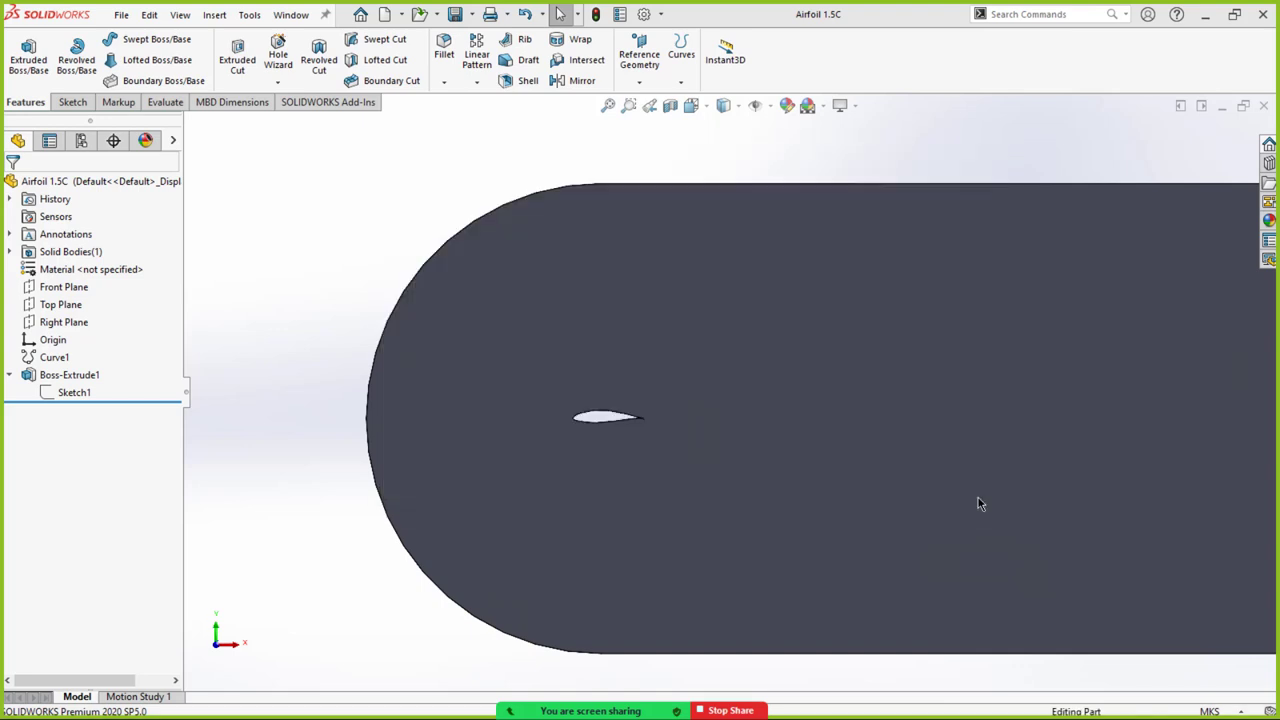
pyautogui.scroll(-3, 643, 433)
pyautogui.scroll(-5, 660, 425)
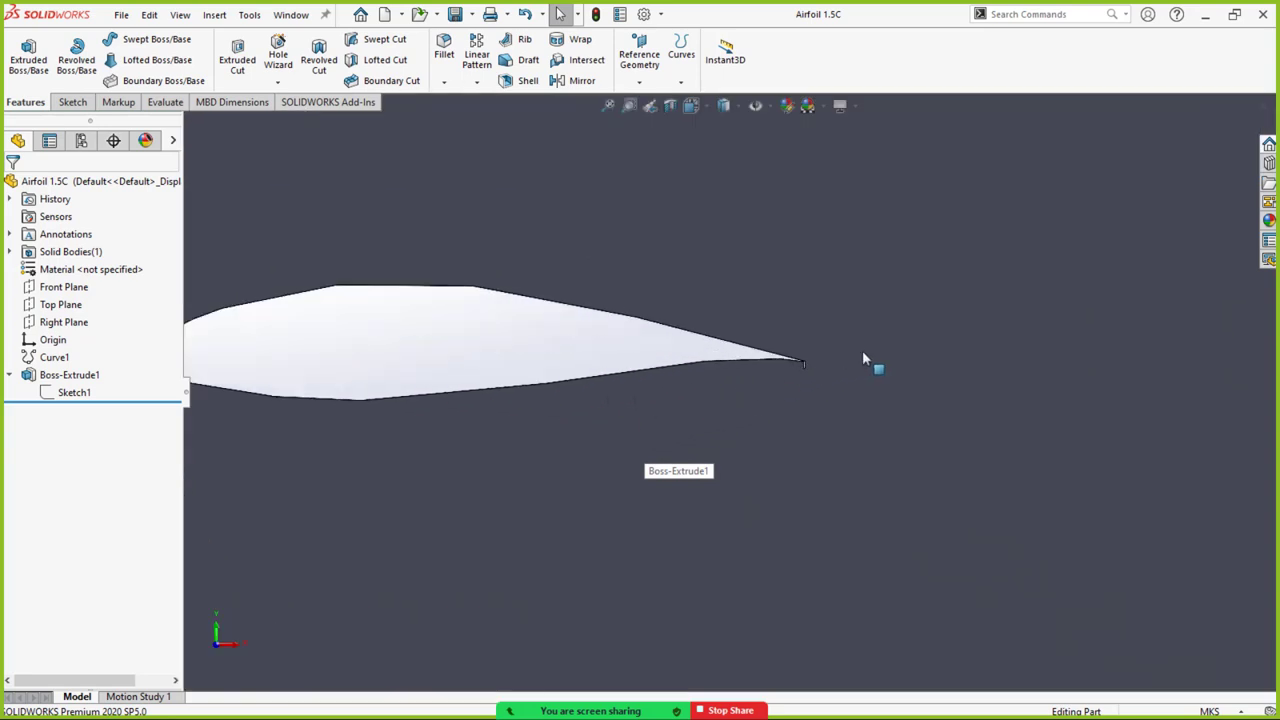
pyautogui.click(830, 369)
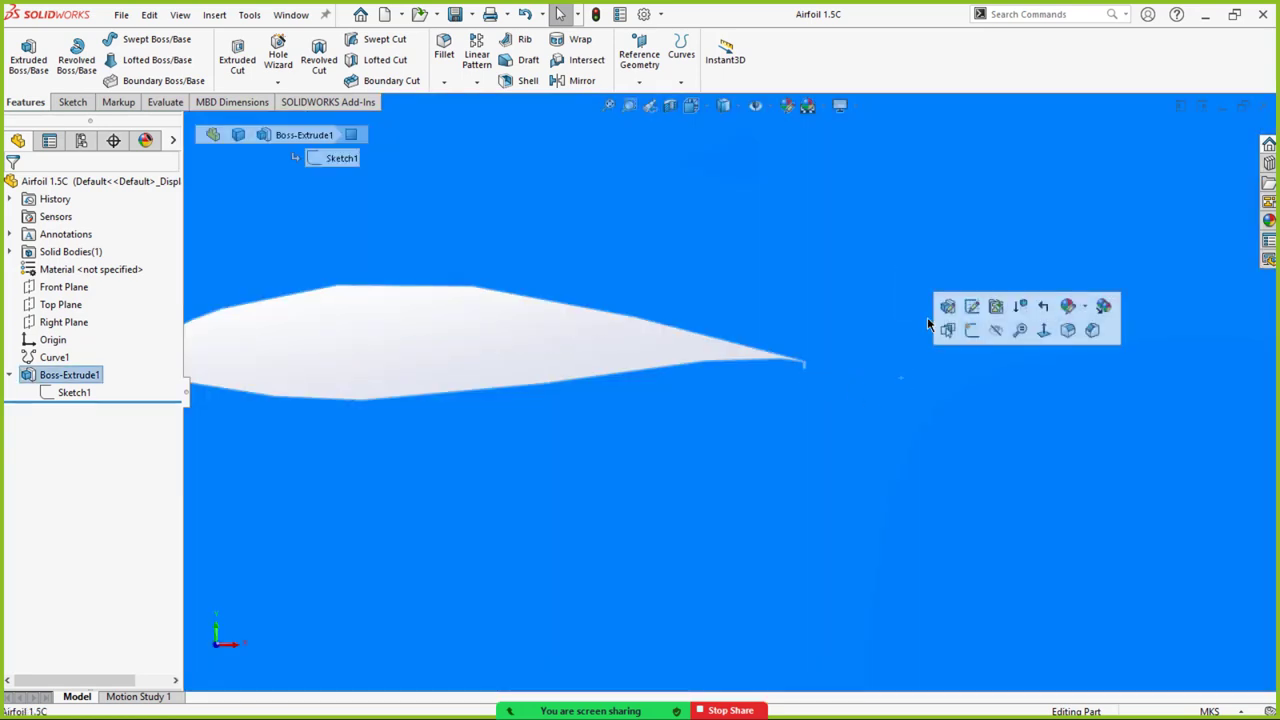
# In Sketch1, change the trailing-edge height dimension from 0.0015 to 0.00225.
pyautogui.click(971, 303)
pyautogui.scroll(-10, 805, 375)
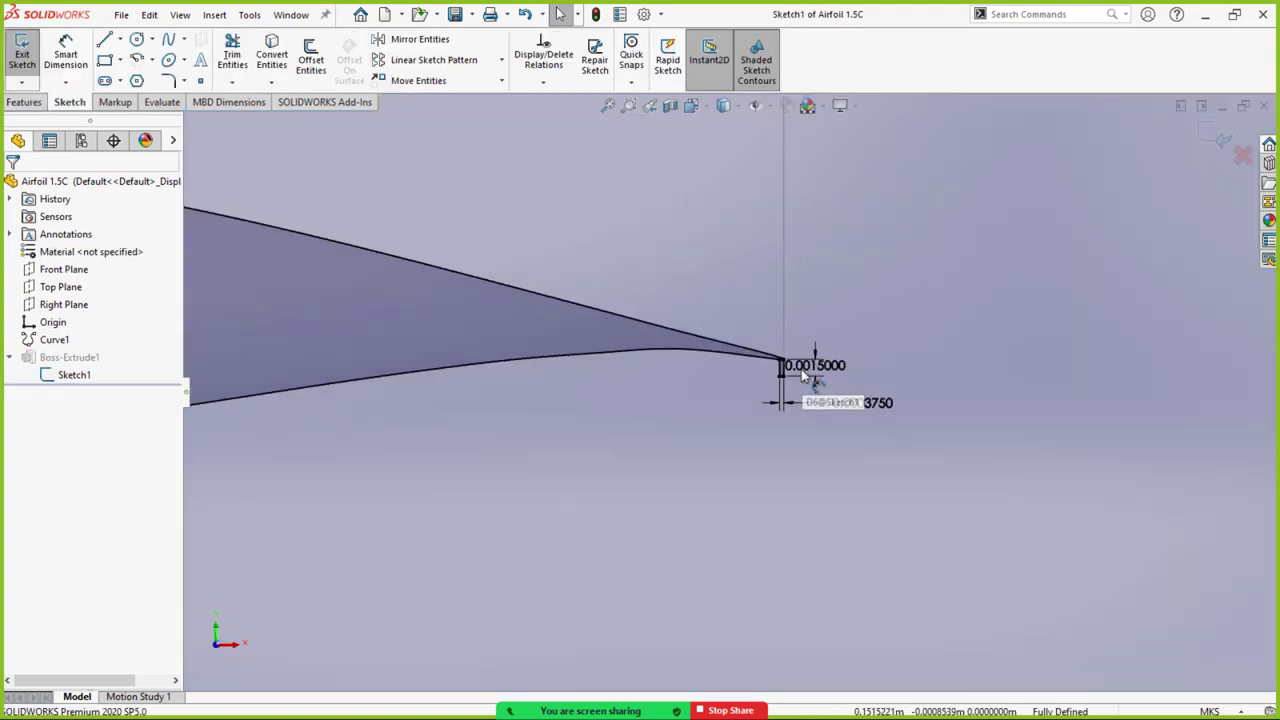
pyautogui.doubleClick(807, 370)
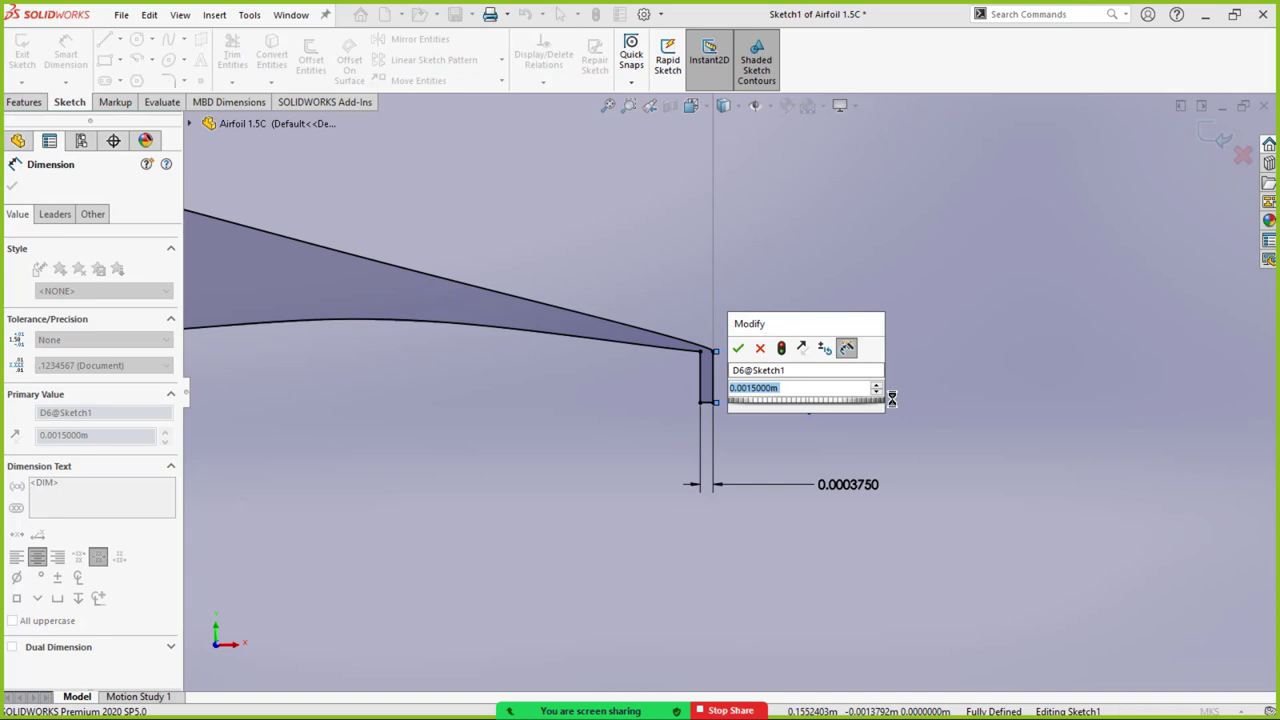
pyautogui.press('XF86AudioRaiseVolume')
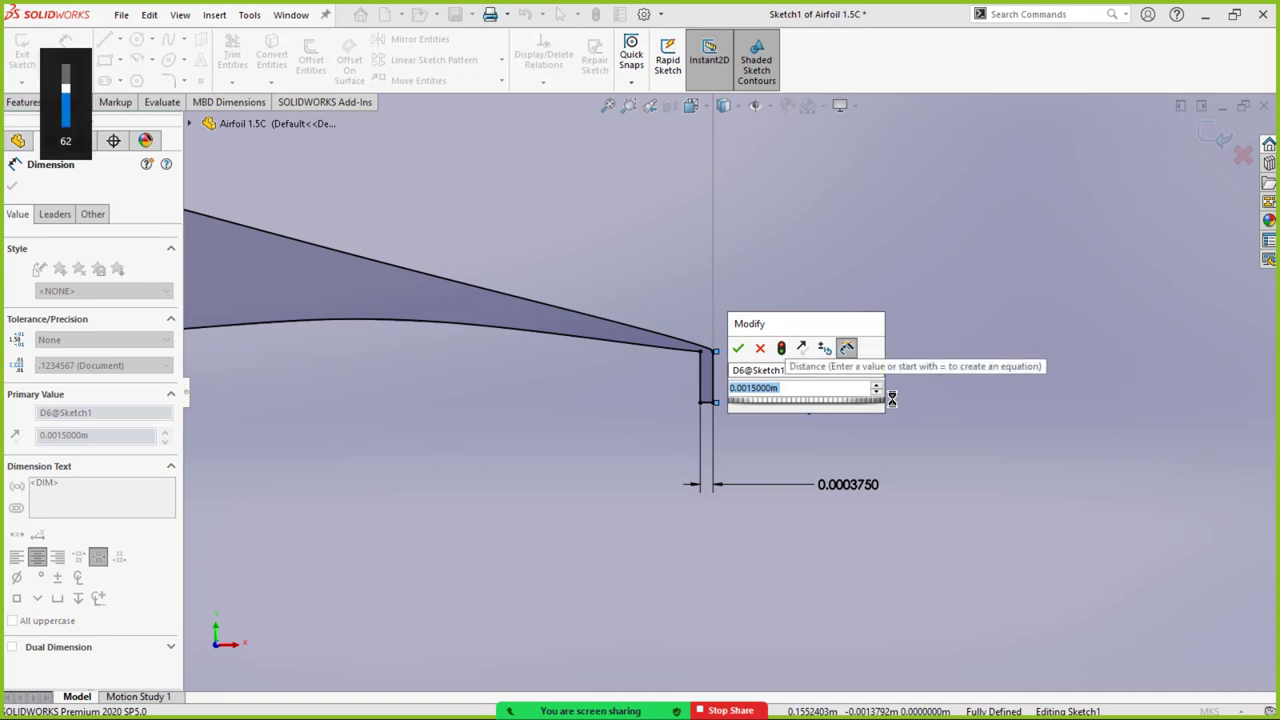
pyautogui.write('0.00225')
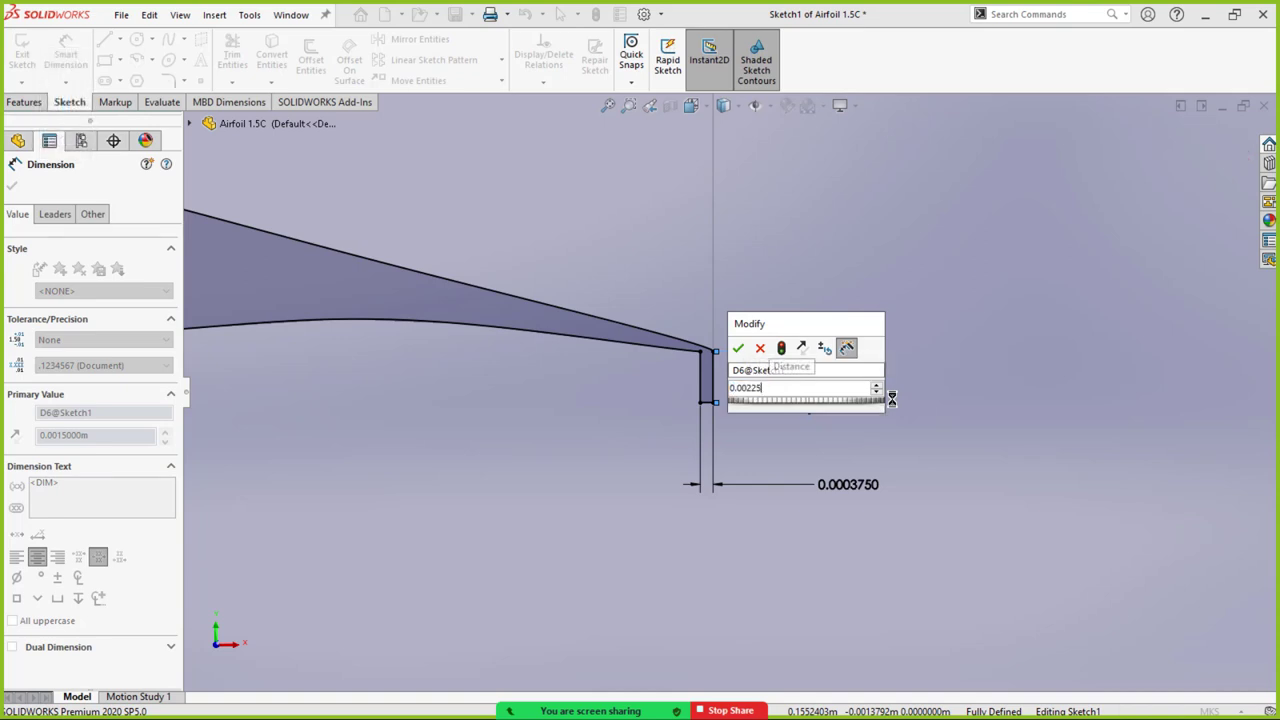
pyautogui.press('Return')
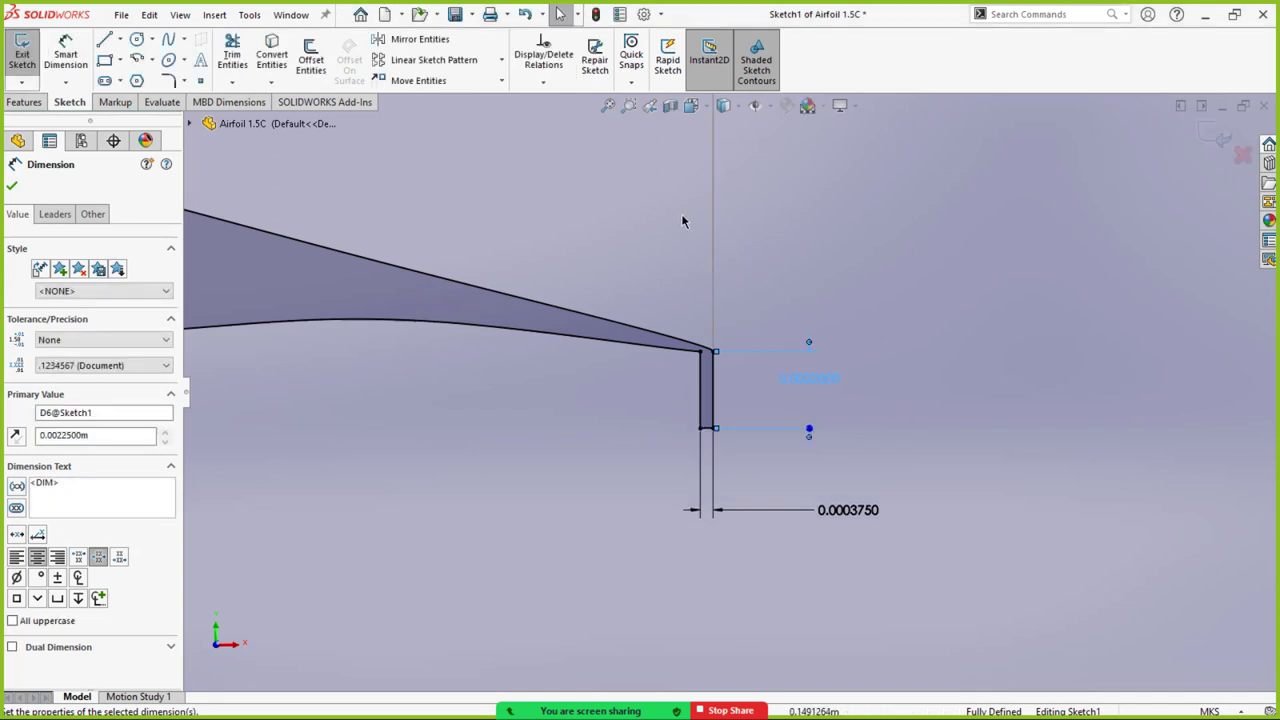
# Rebuild and save the part with the 0.00225 trailing edge.
pyautogui.click(455, 14)
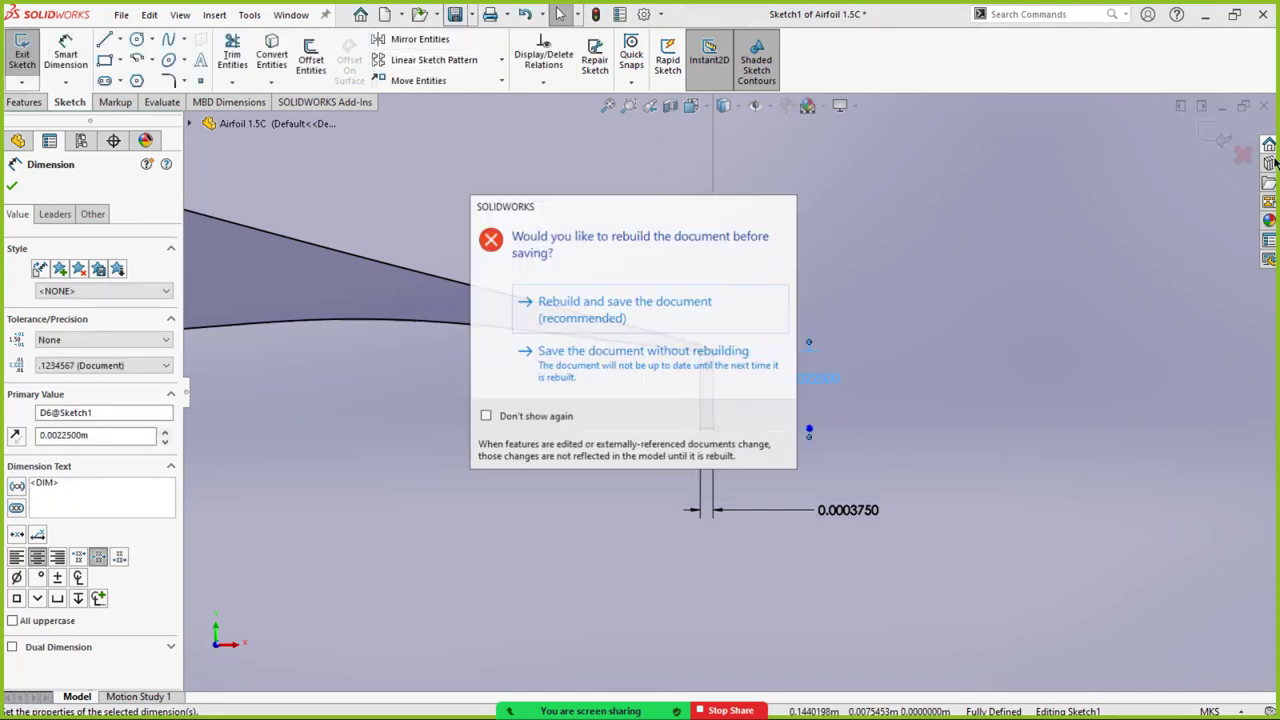
pyautogui.click(640, 317)
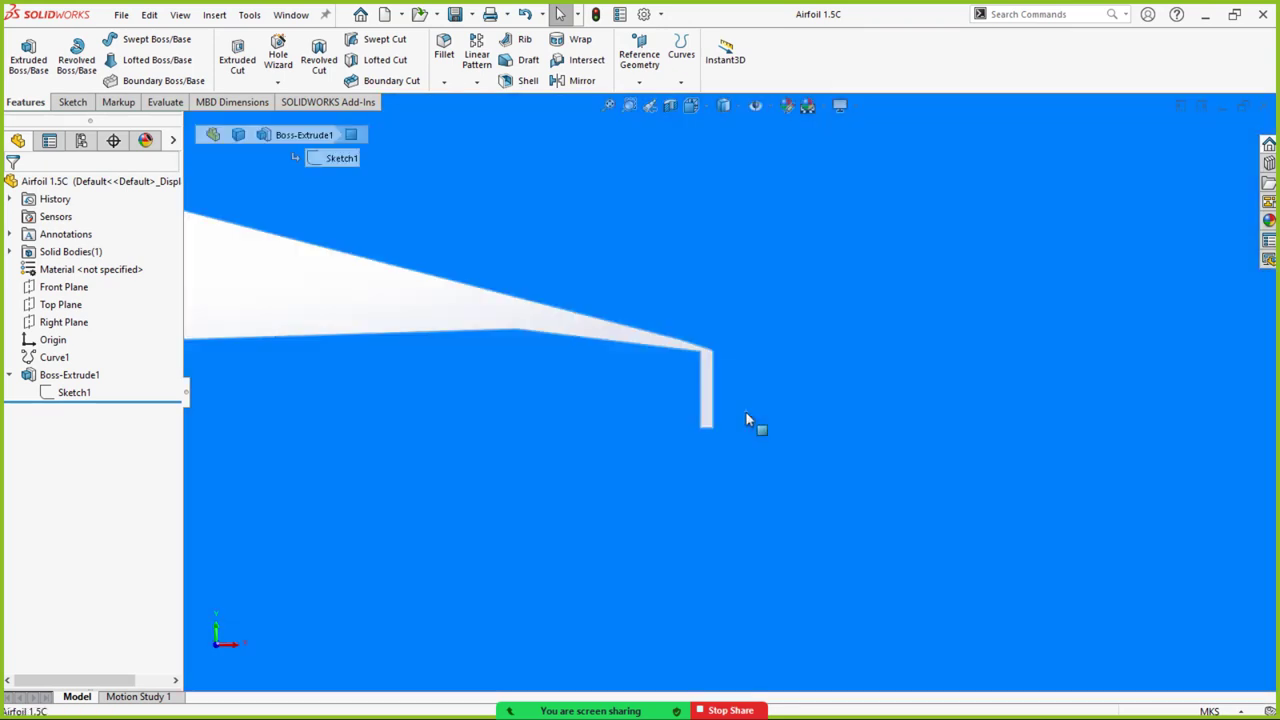
pyautogui.click(745, 418)
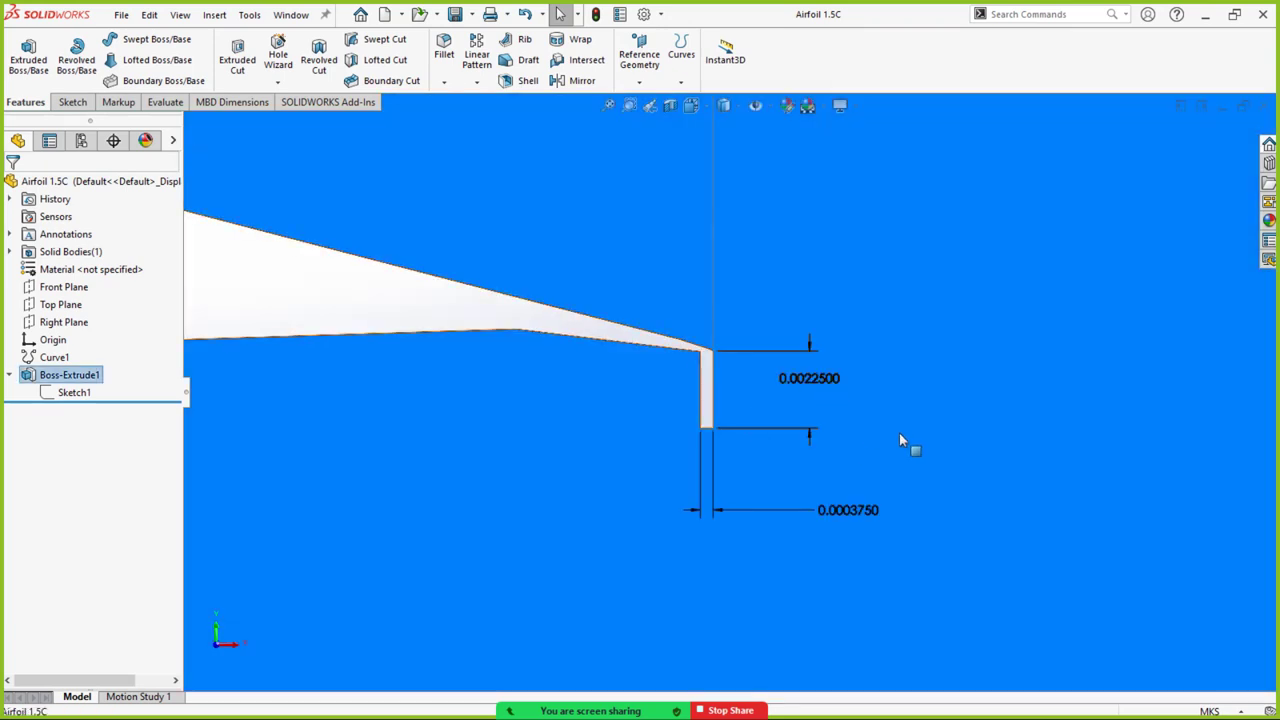
# Re-export Airfoil 1.5C as STEP AP214 into Step Files, replacing the existing file.
pyautogui.click(322, 309)
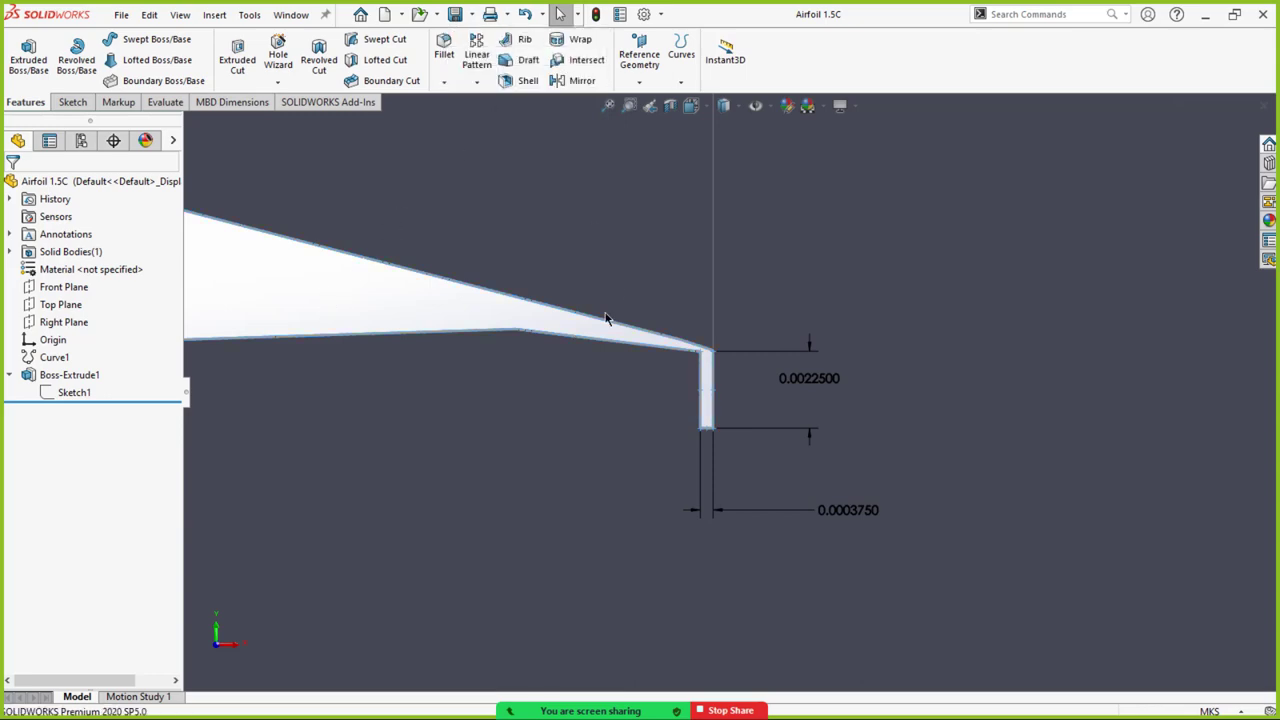
pyautogui.click(530, 395)
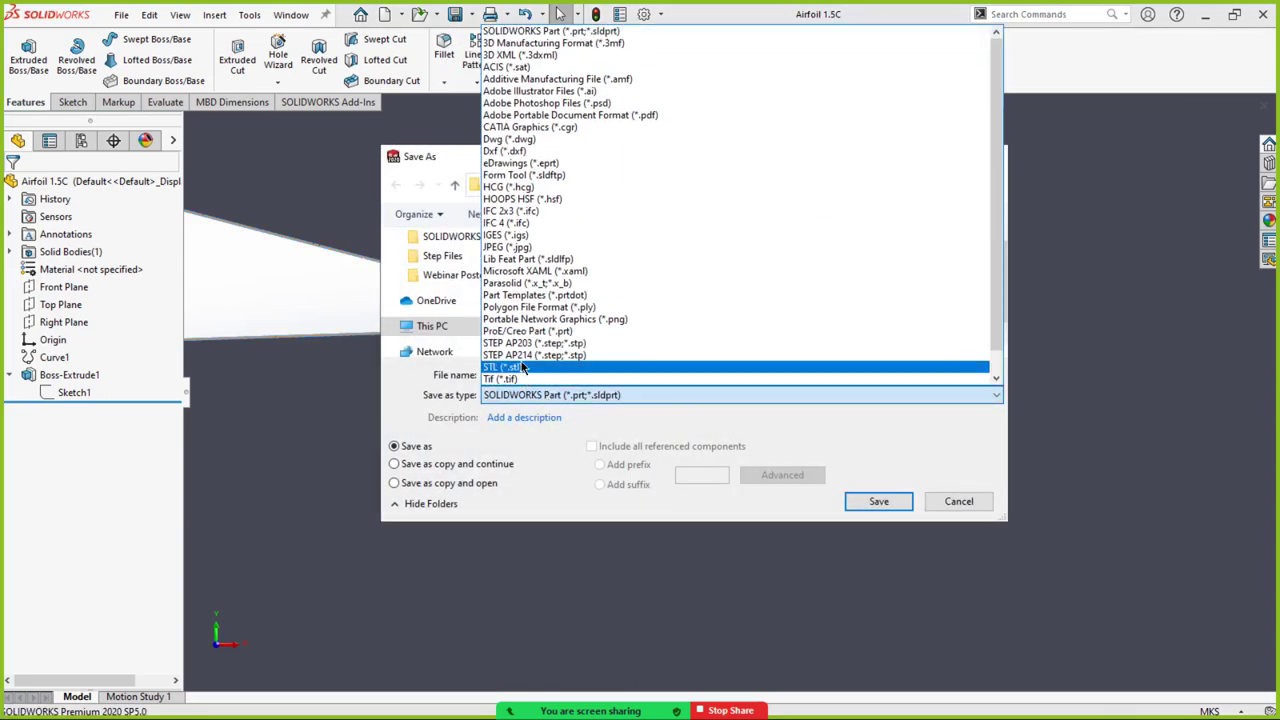
pyautogui.click(521, 368)
pyautogui.click(540, 438)
pyautogui.click(528, 378)
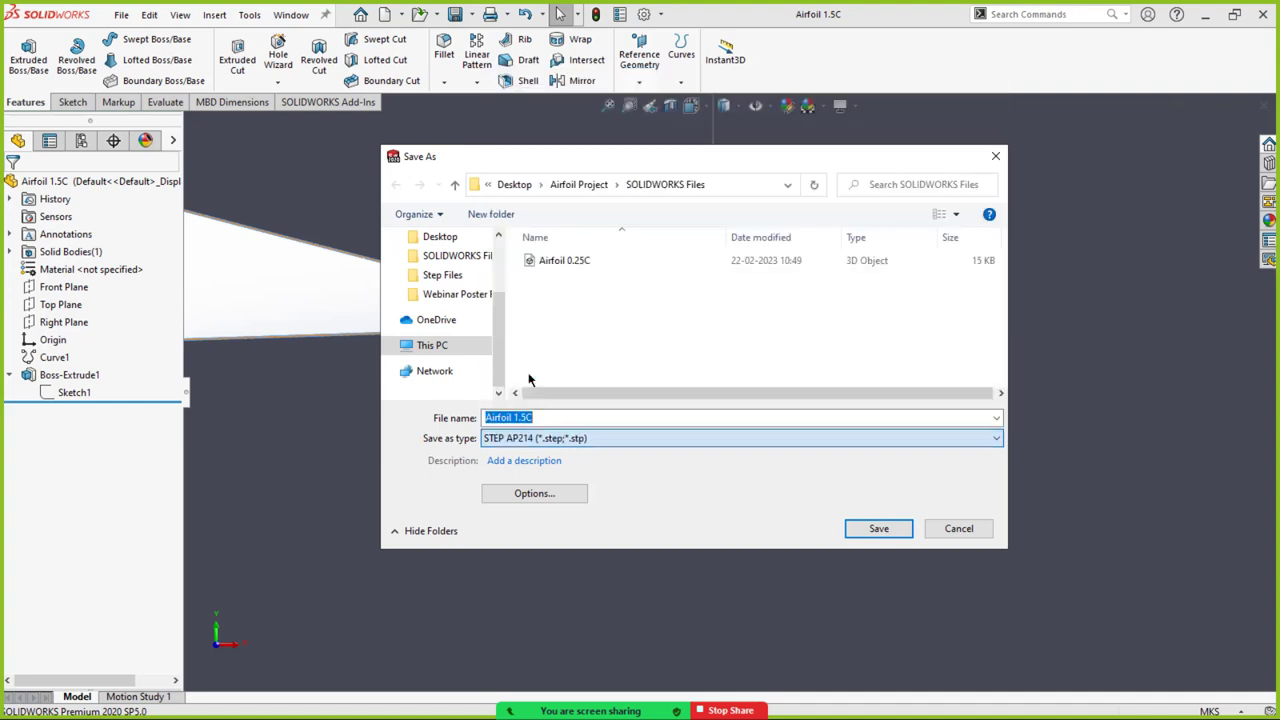
pyautogui.click(454, 184)
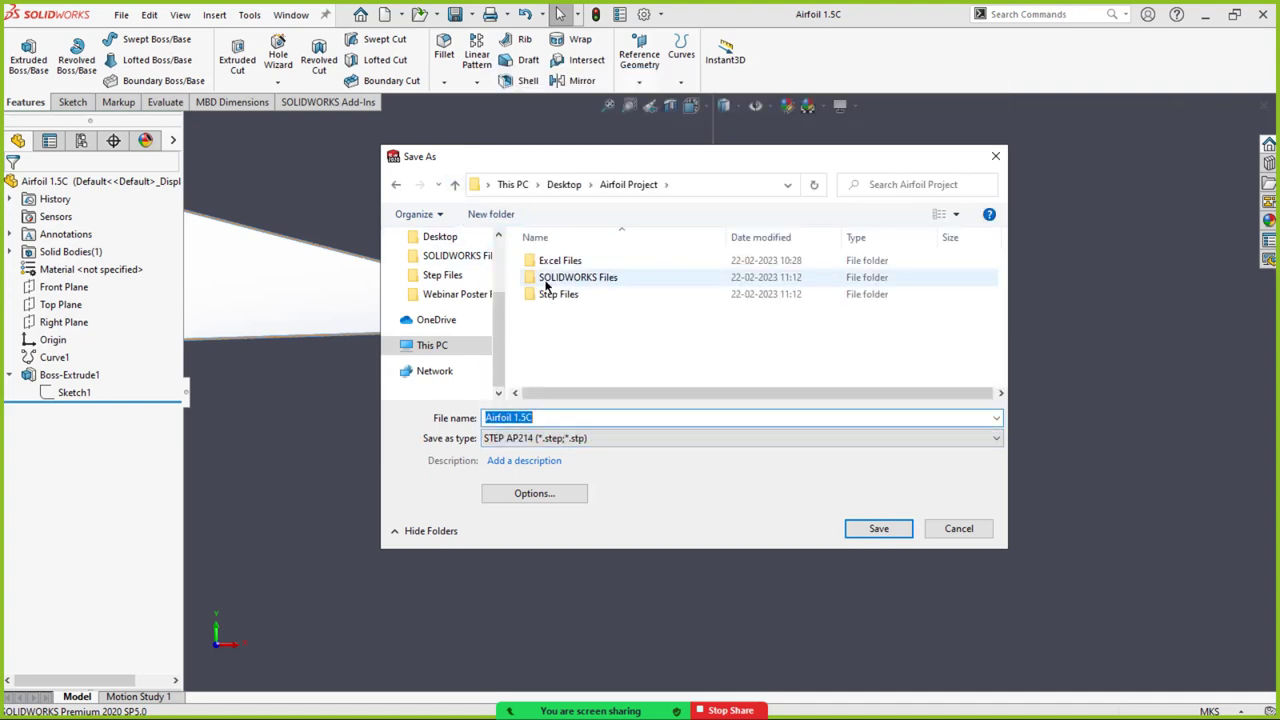
pyautogui.click(545, 284)
pyautogui.doubleClick(550, 295)
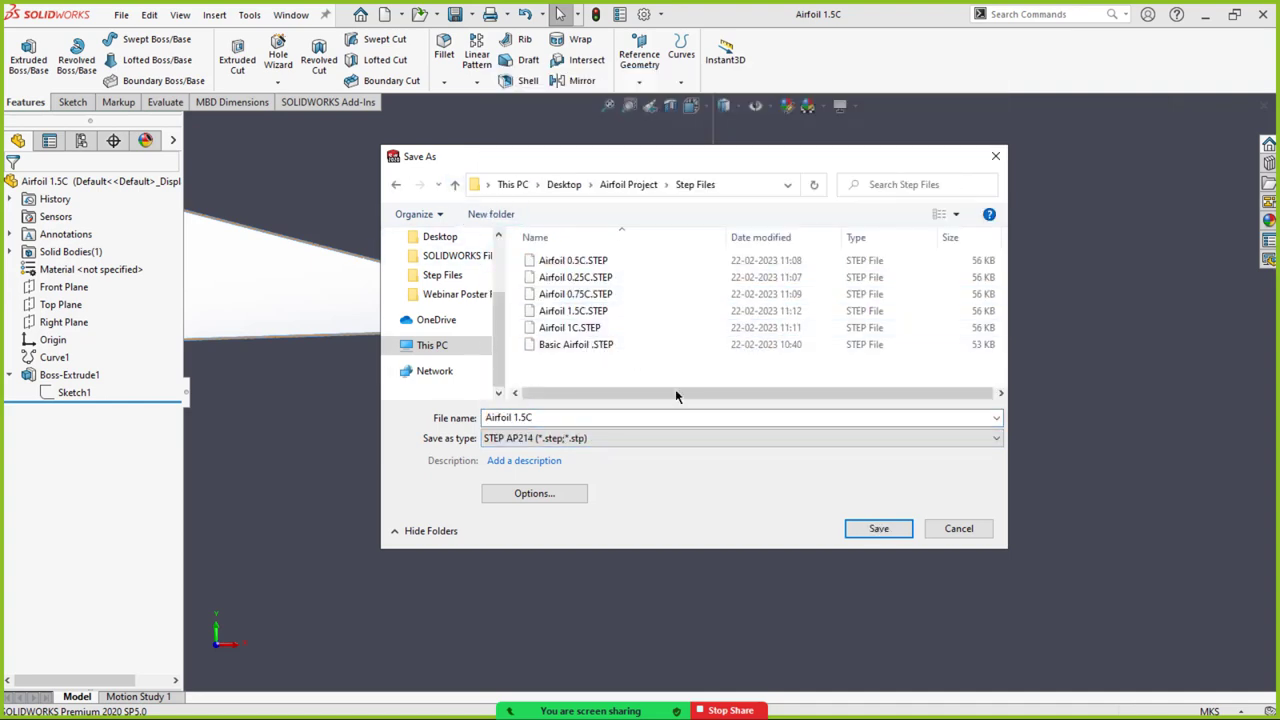
pyautogui.click(879, 529)
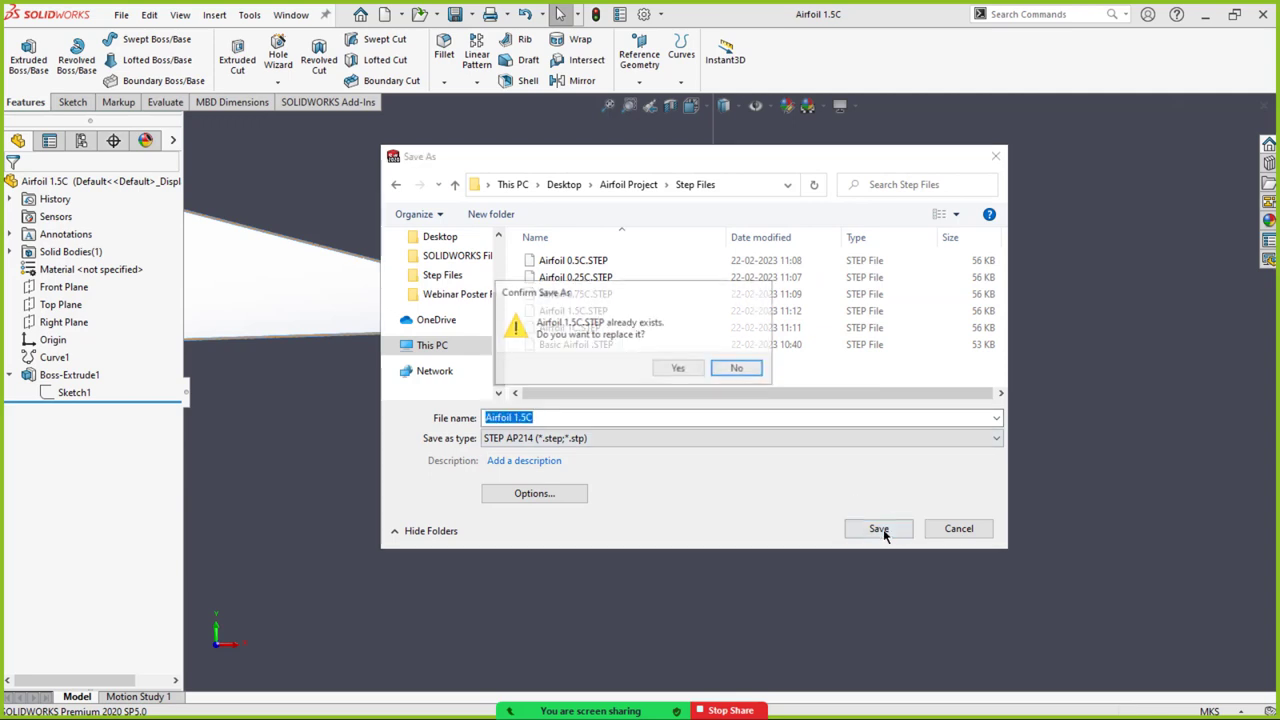
pyautogui.click(658, 365)
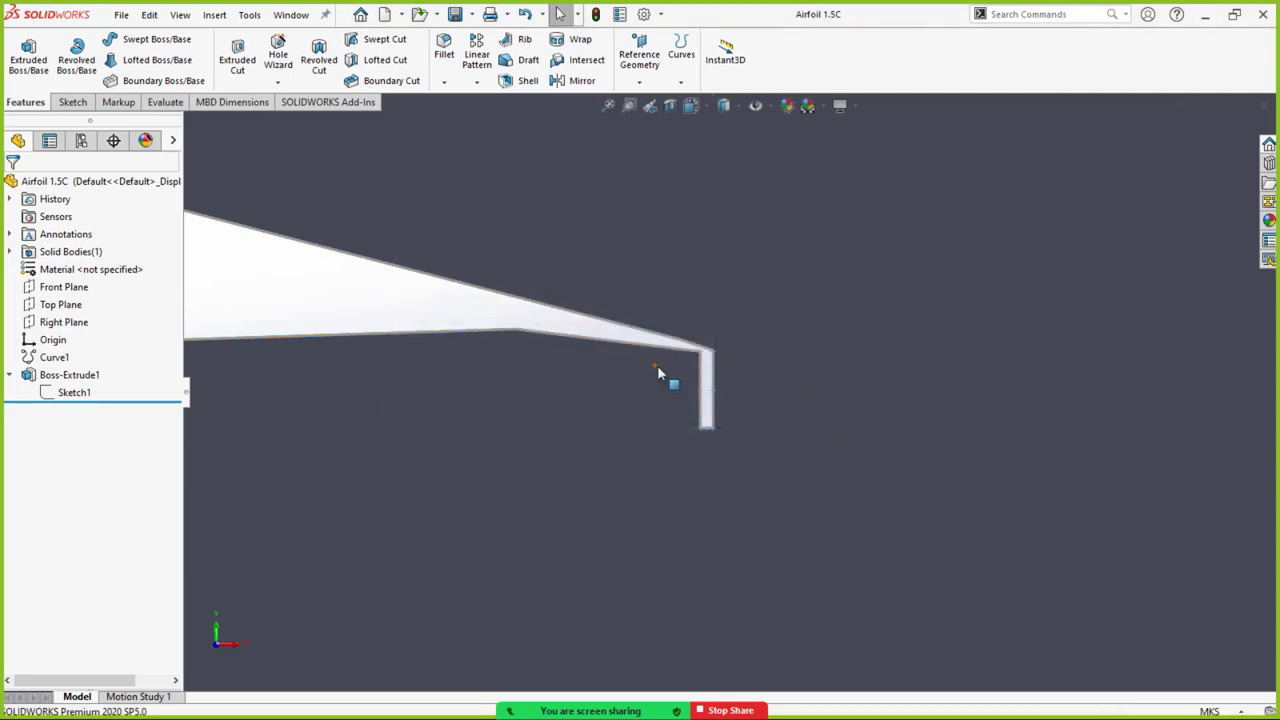
# Save the part as Airfoil 2C and display Boss-Extrude1's dimensions.
pyautogui.click(467, 14)
pyautogui.click(476, 54)
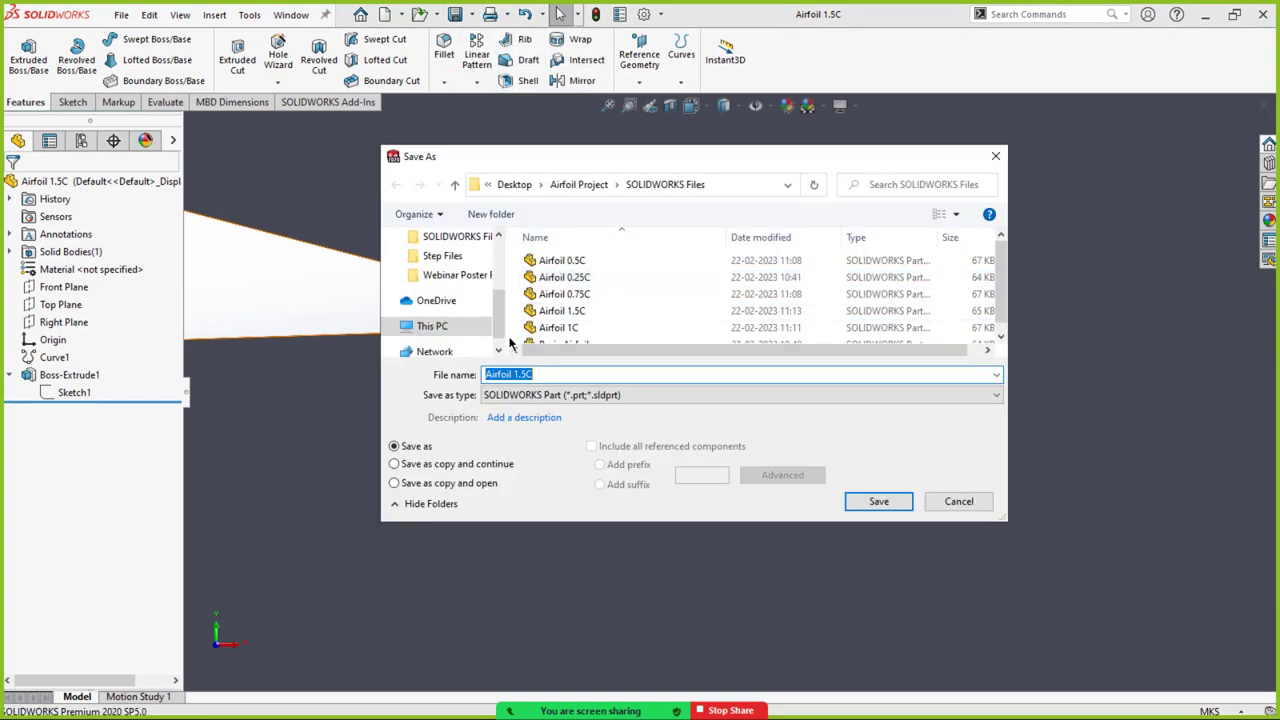
pyautogui.click(539, 376)
pyautogui.press('BackSpace')
pyautogui.press('BackSpace')
pyautogui.press('BackSpace')
pyautogui.click(881, 510)
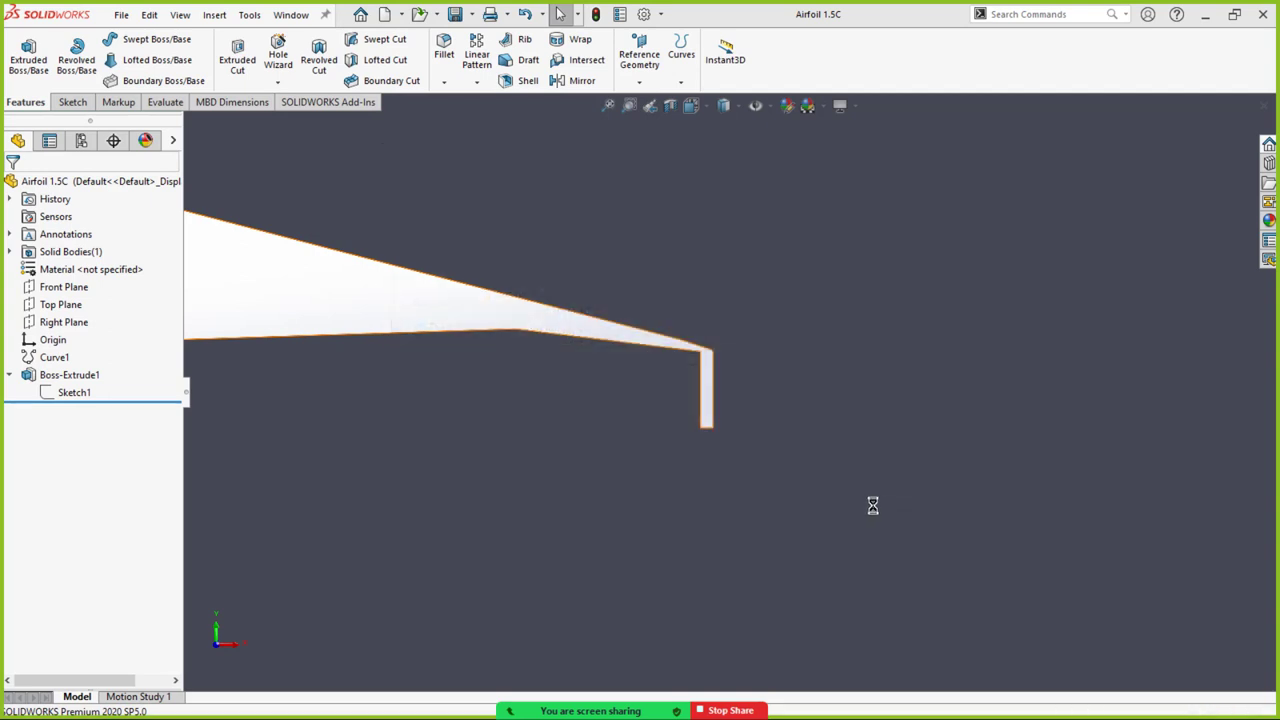
pyautogui.doubleClick(799, 418)
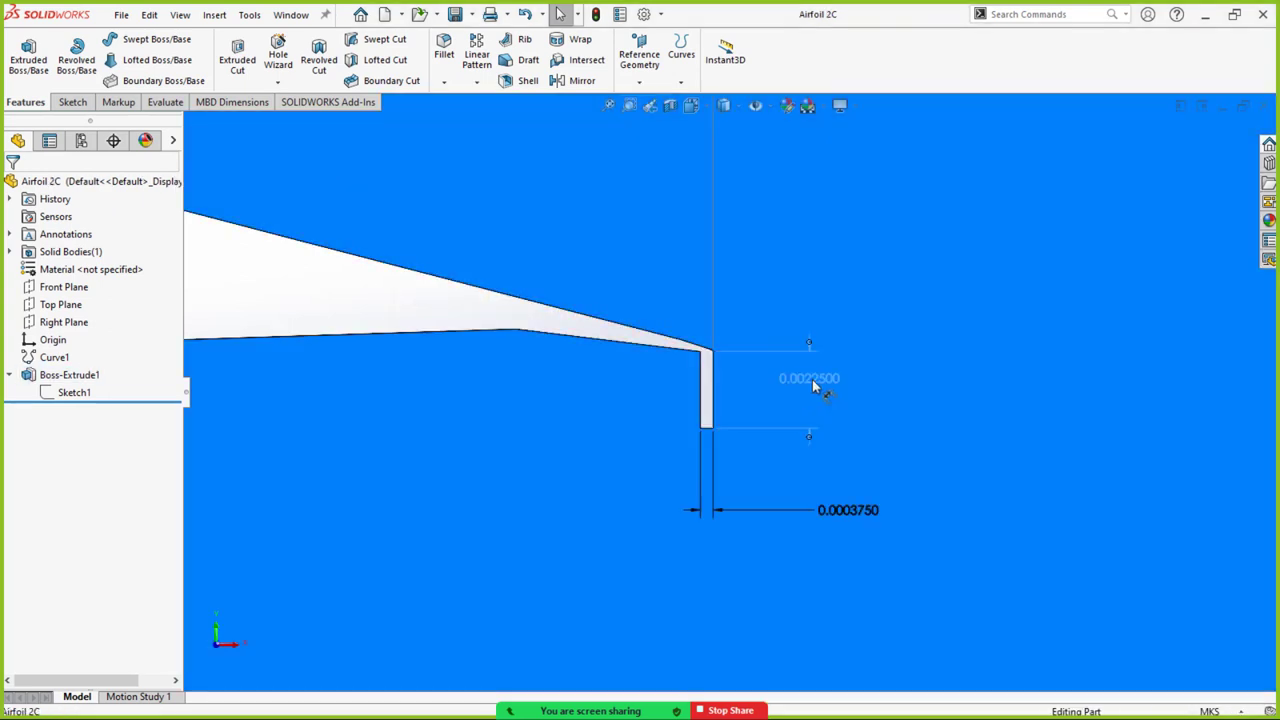
# Change the trailing-edge height from 0.00225 to 0.003 and rebuild the part.
pyautogui.doubleClick(809, 378)
pyautogui.write('0.0')
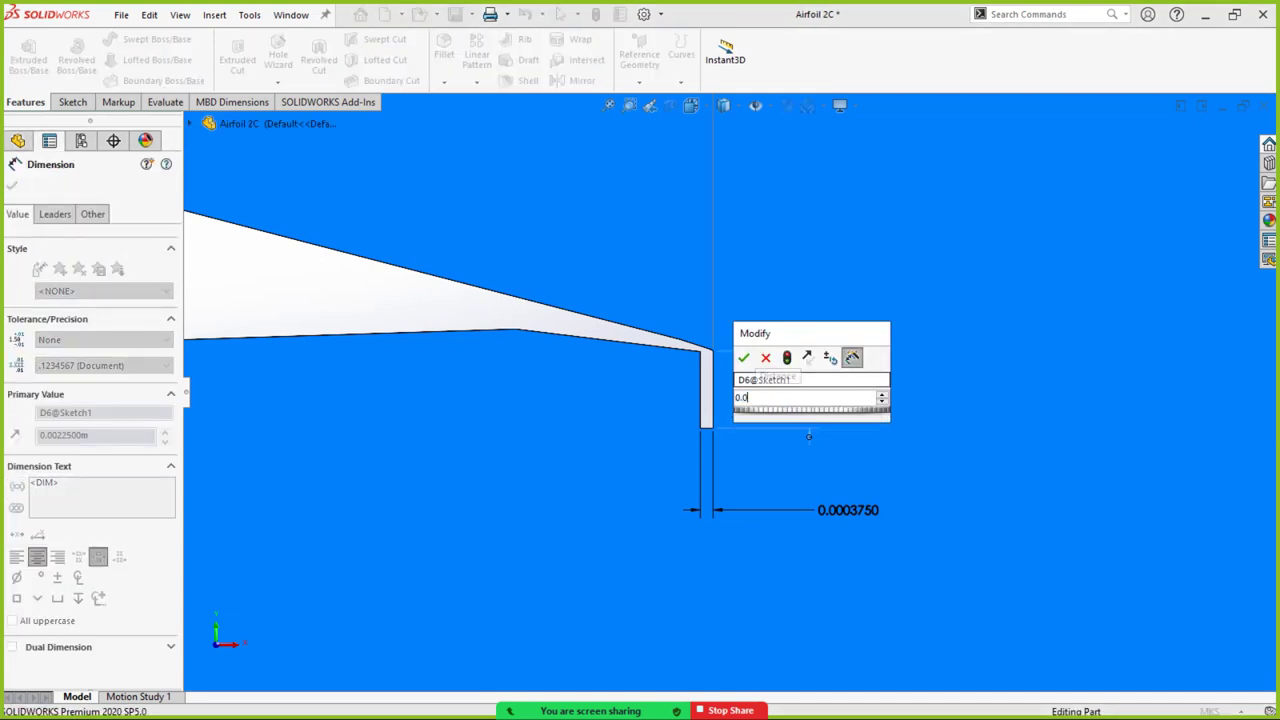
pyautogui.write('03')
pyautogui.press('Return')
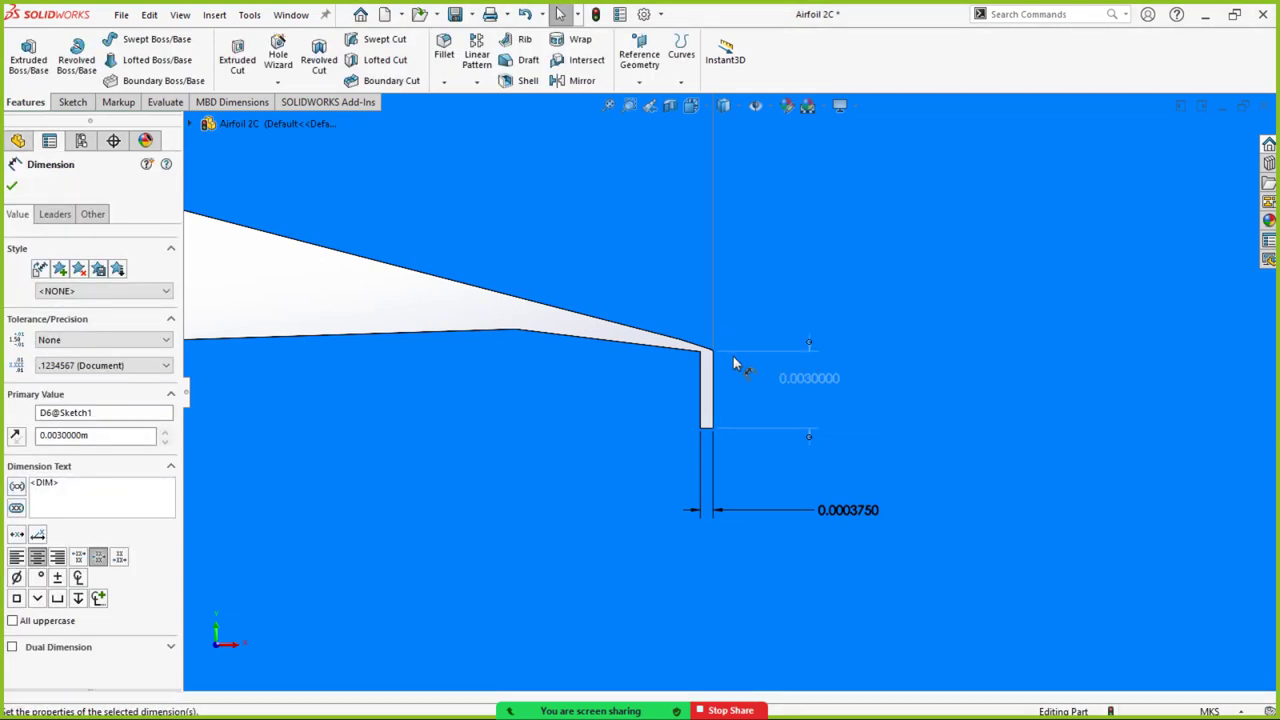
pyautogui.press('Escape')
pyautogui.doubleClick(378, 291)
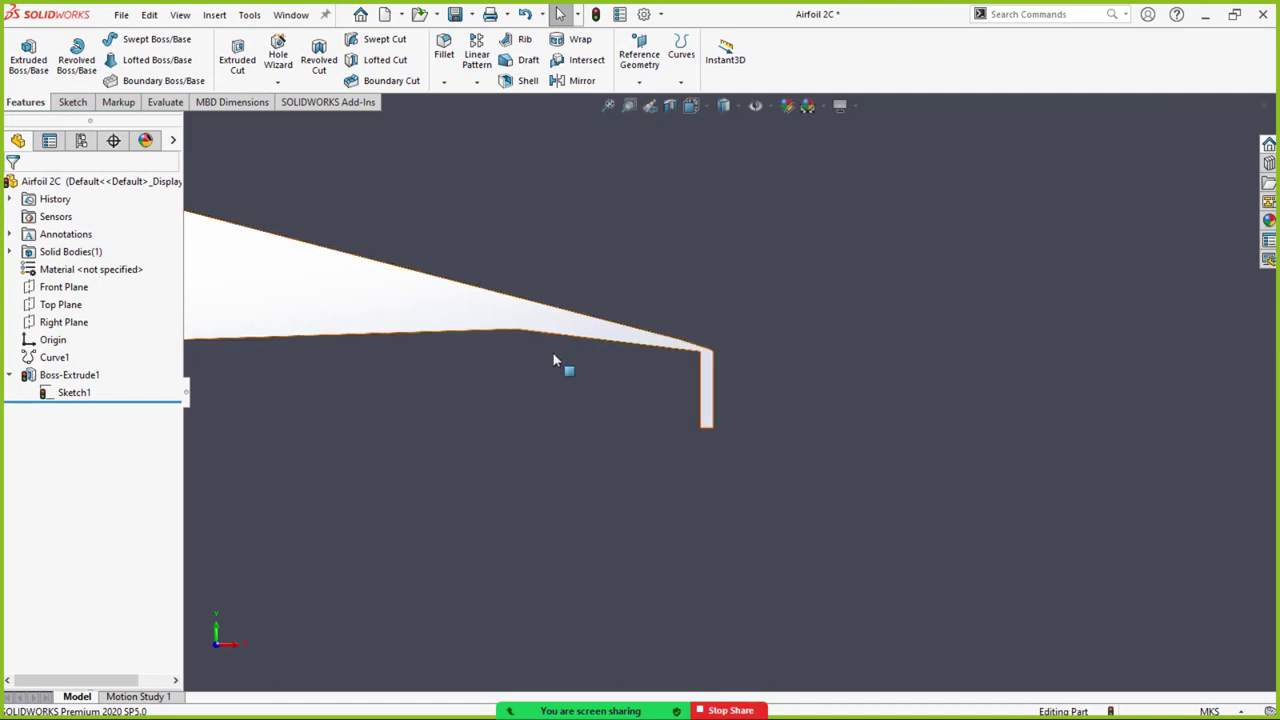
pyautogui.press('Escape')
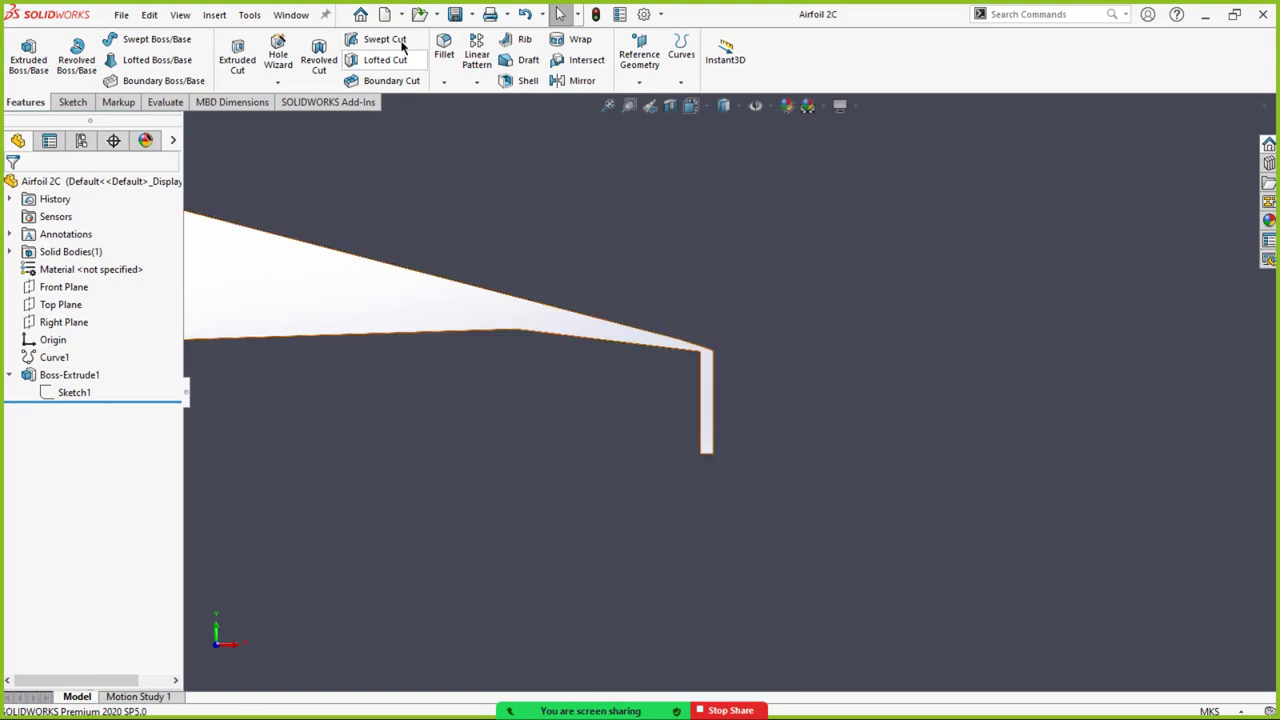
# Export Airfoil 2C as a STEP AP214 file into the Step Files folder.
pyautogui.click(471, 14)
pyautogui.click(486, 55)
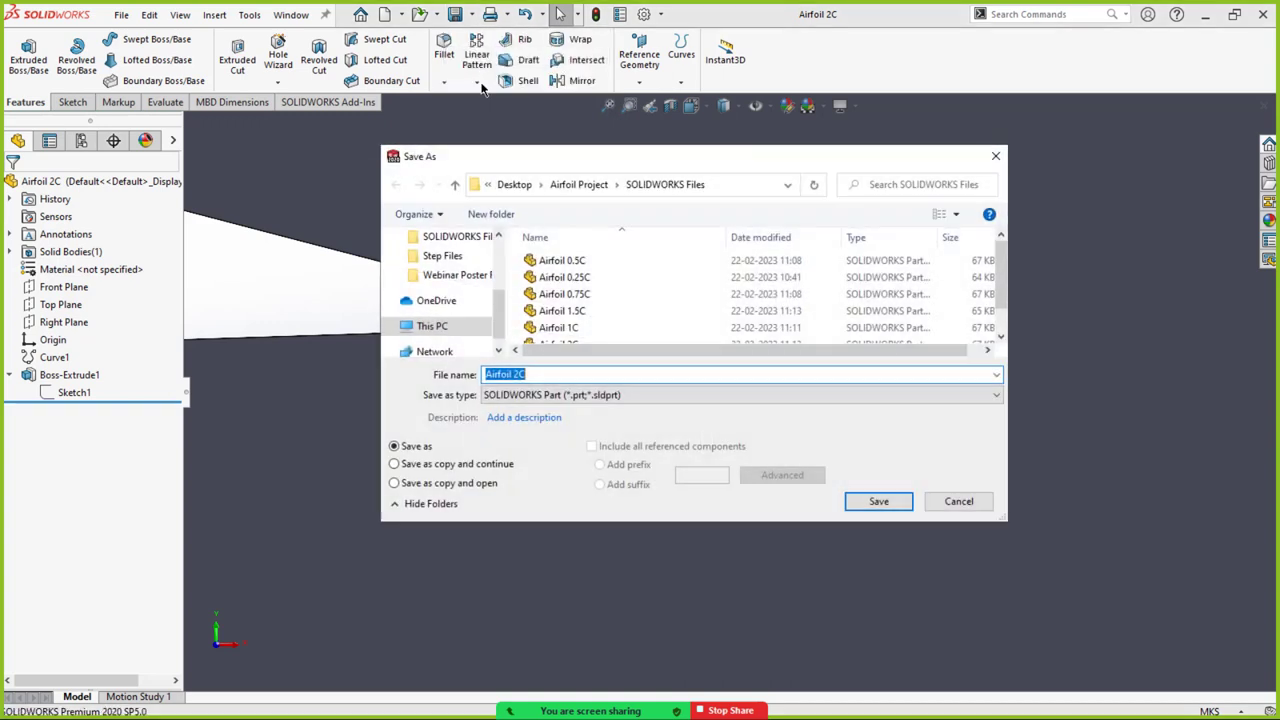
pyautogui.scroll(-2, 571, 306)
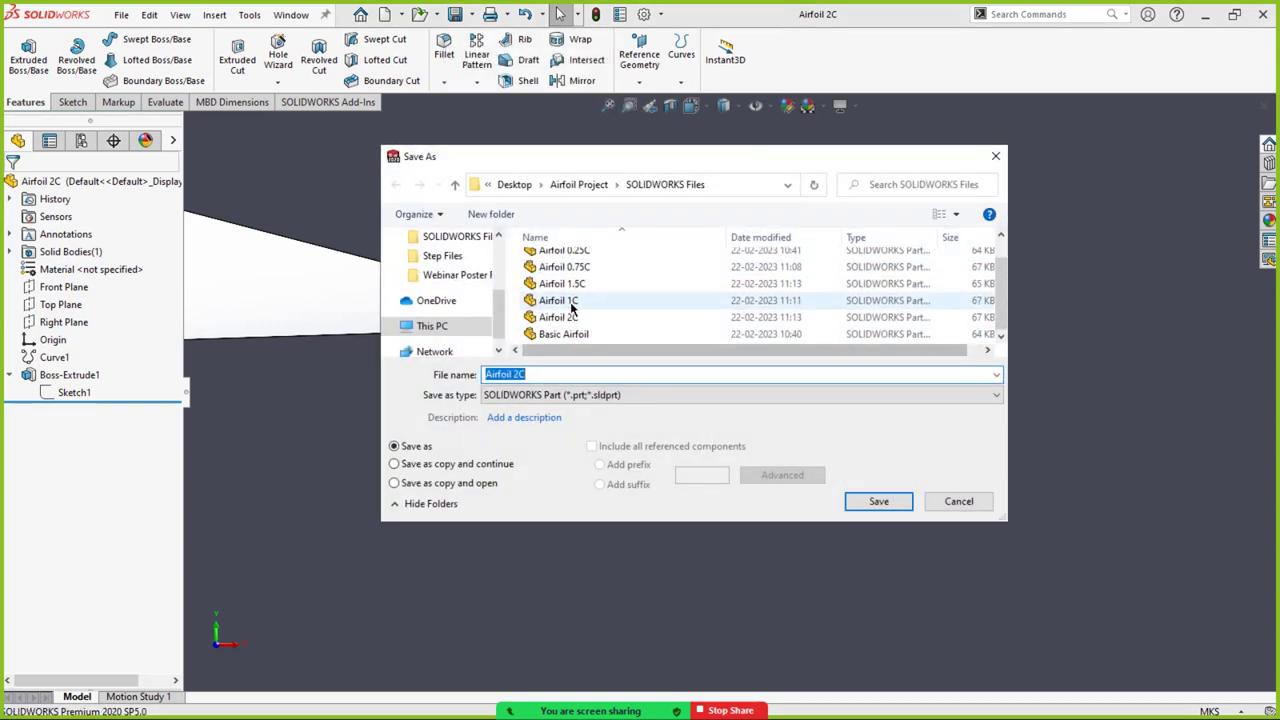
pyautogui.click(560, 394)
pyautogui.click(562, 364)
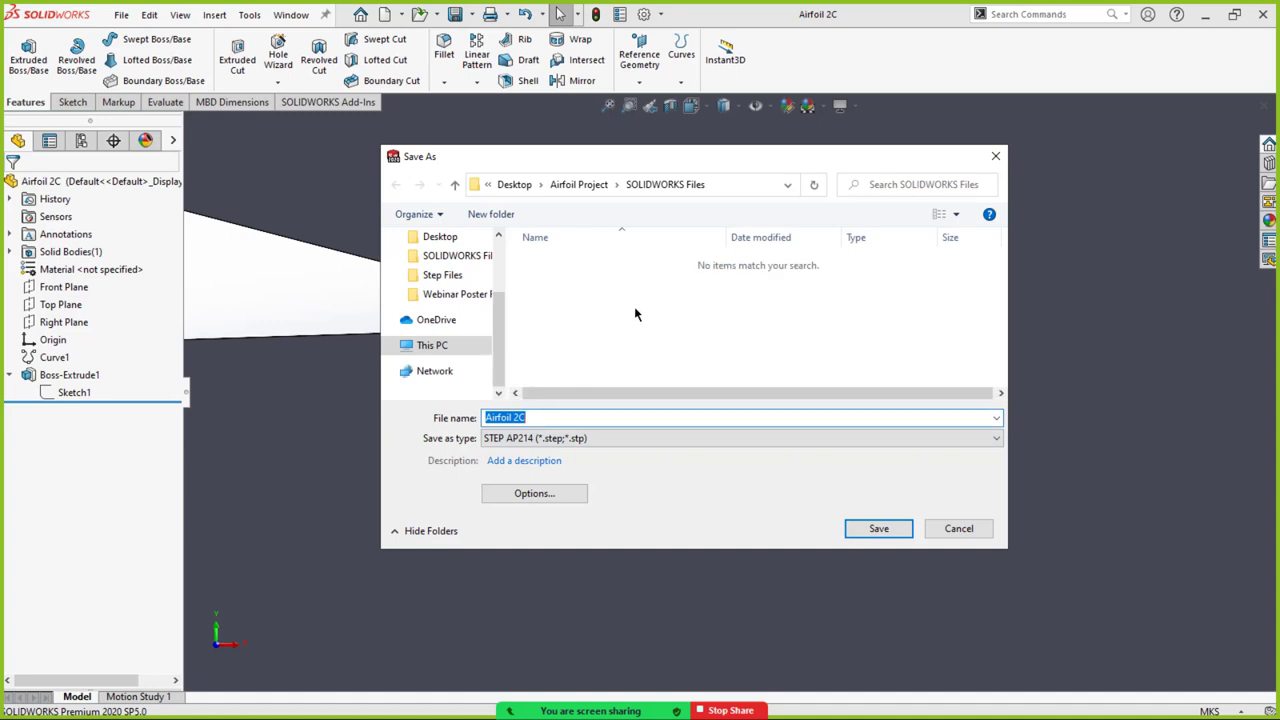
pyautogui.click(456, 188)
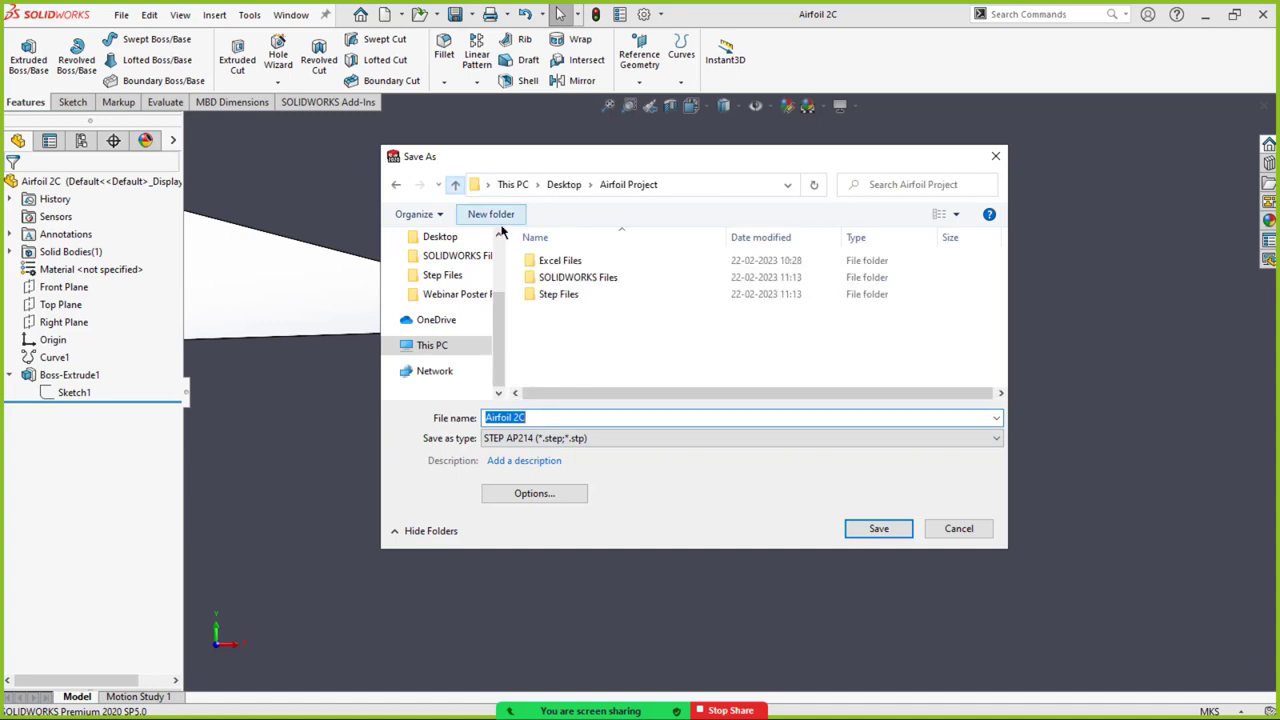
pyautogui.click(589, 295)
pyautogui.doubleClick(589, 295)
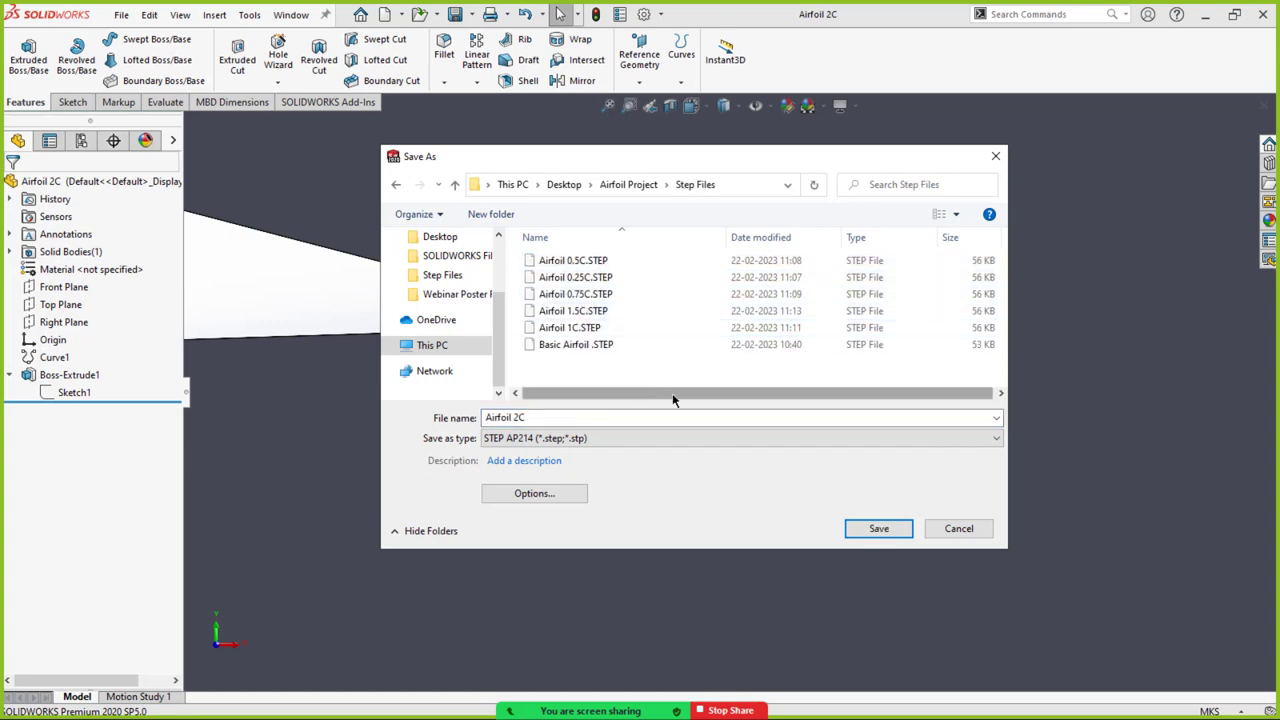
pyautogui.click(878, 529)
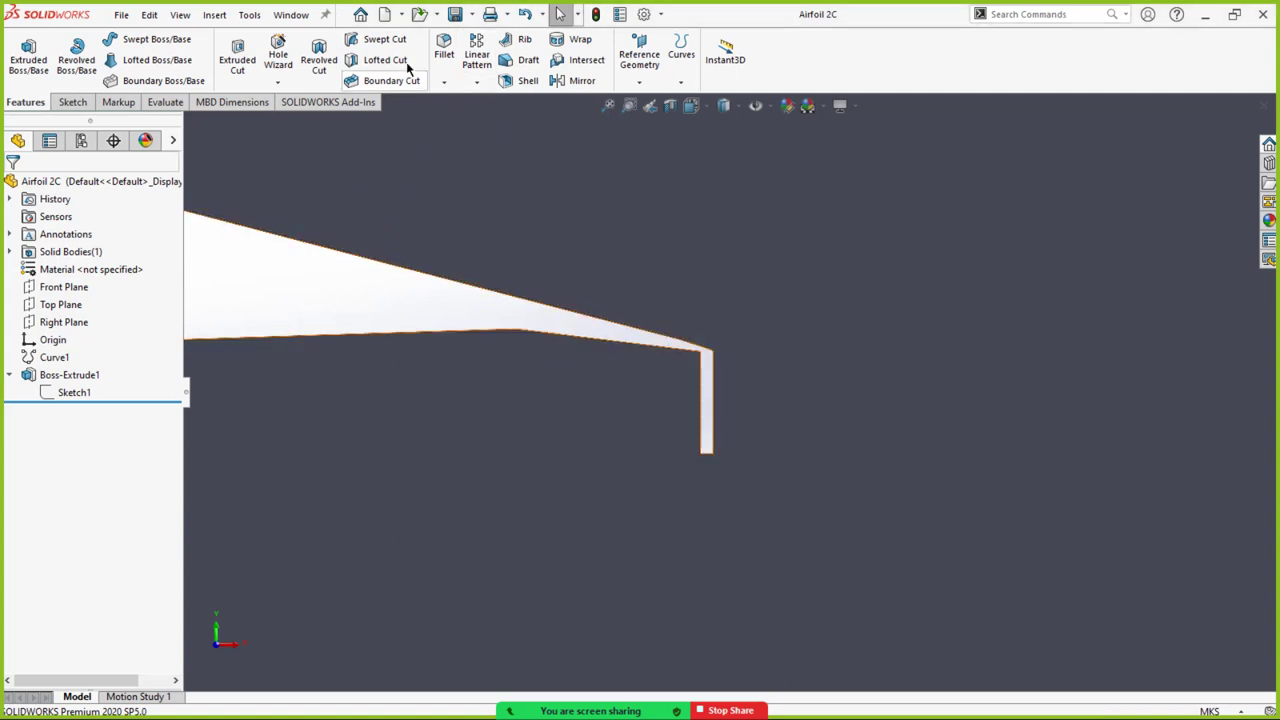
# Save the part under the new name Airfoil 2.5C.
pyautogui.click(474, 15)
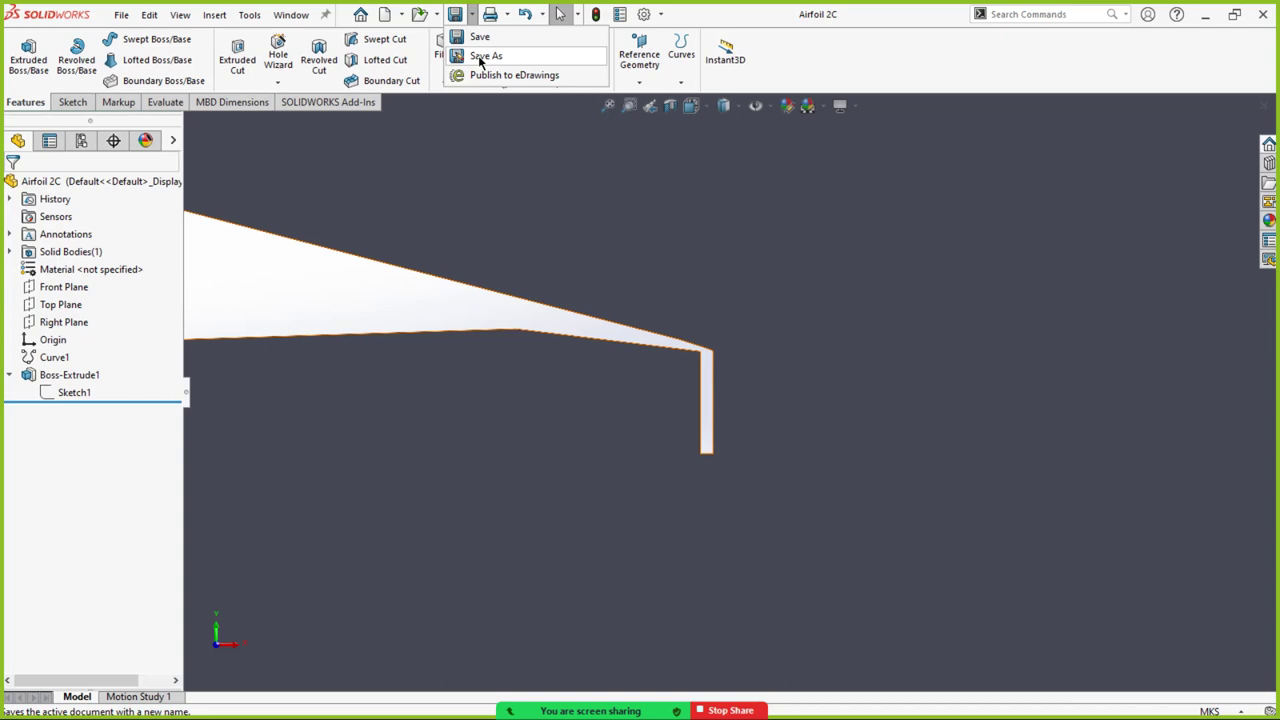
pyautogui.click(484, 57)
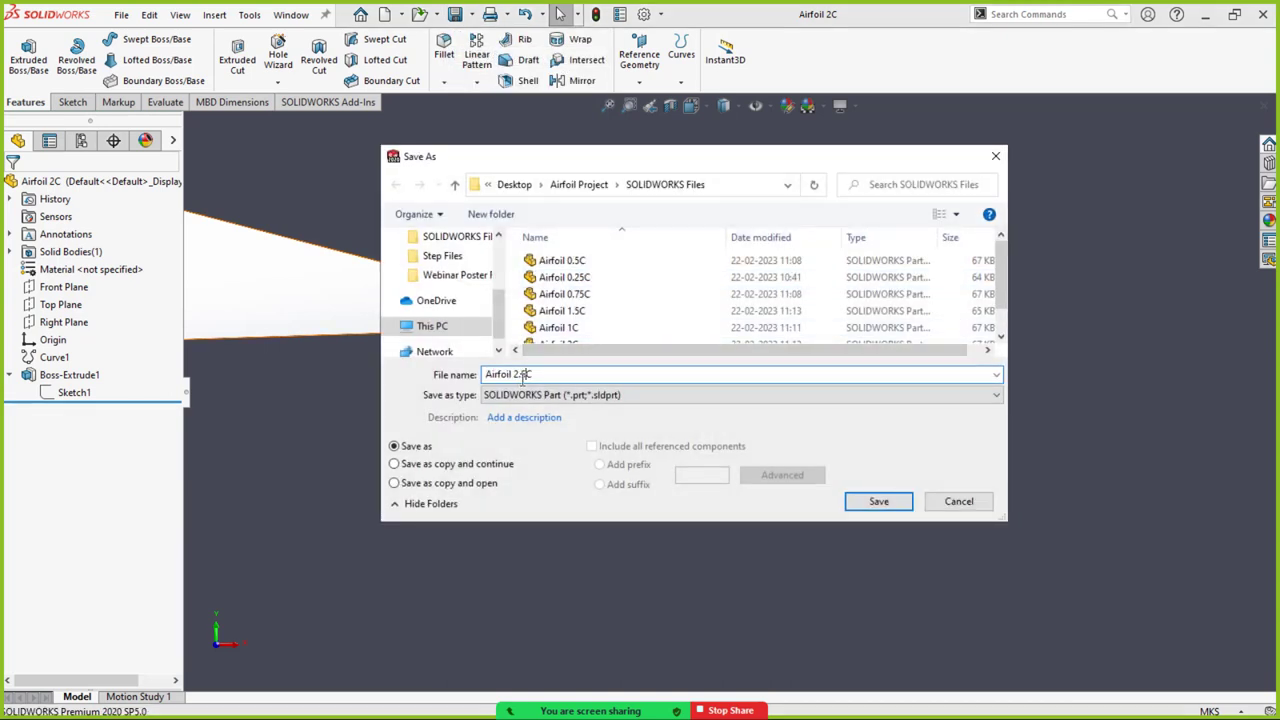
pyautogui.click(879, 501)
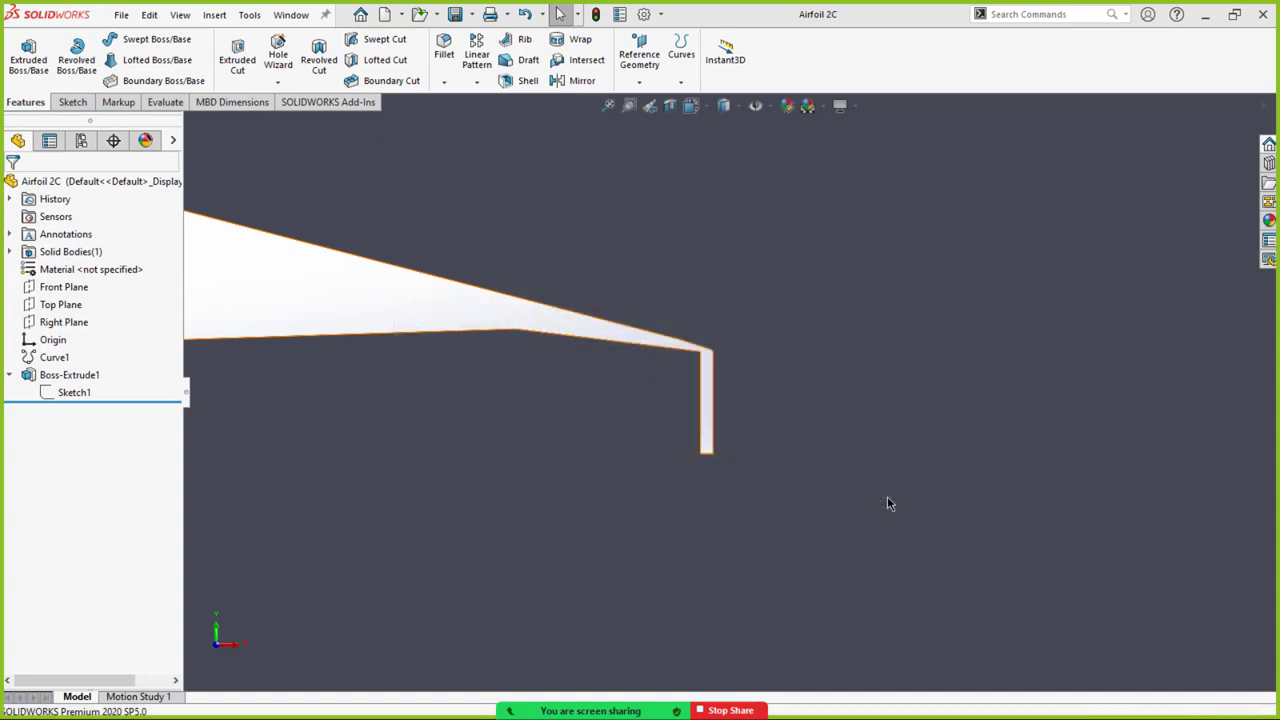
# Raise the trailing-edge height from 0.003 to 0.00375 and rebuild with Ctrl+B.
pyautogui.click(712, 402)
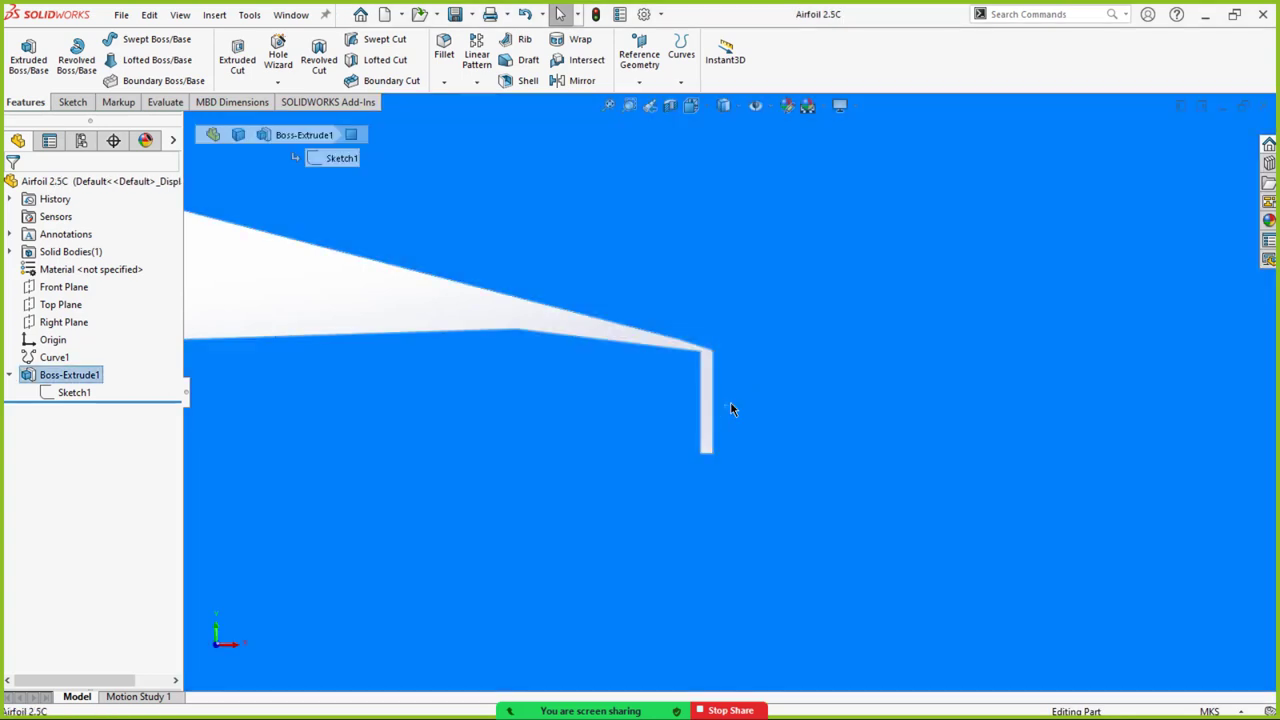
pyautogui.doubleClick(803, 389)
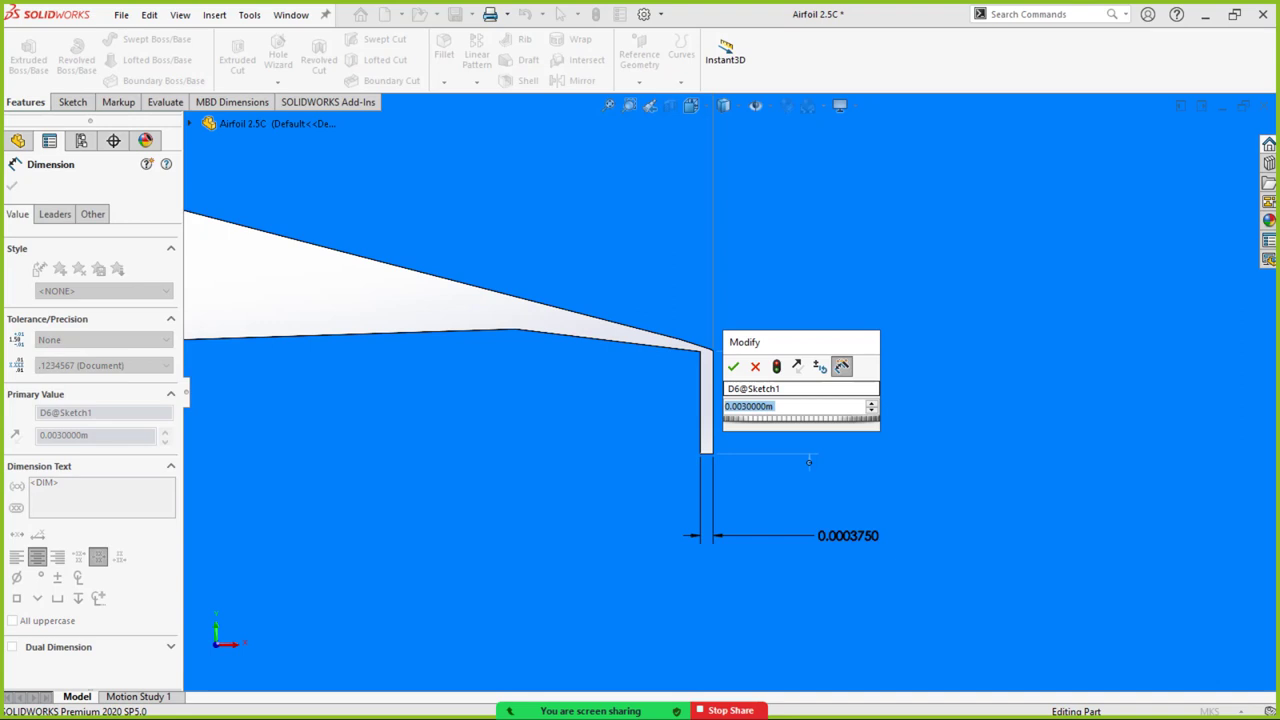
pyautogui.write('0.00')
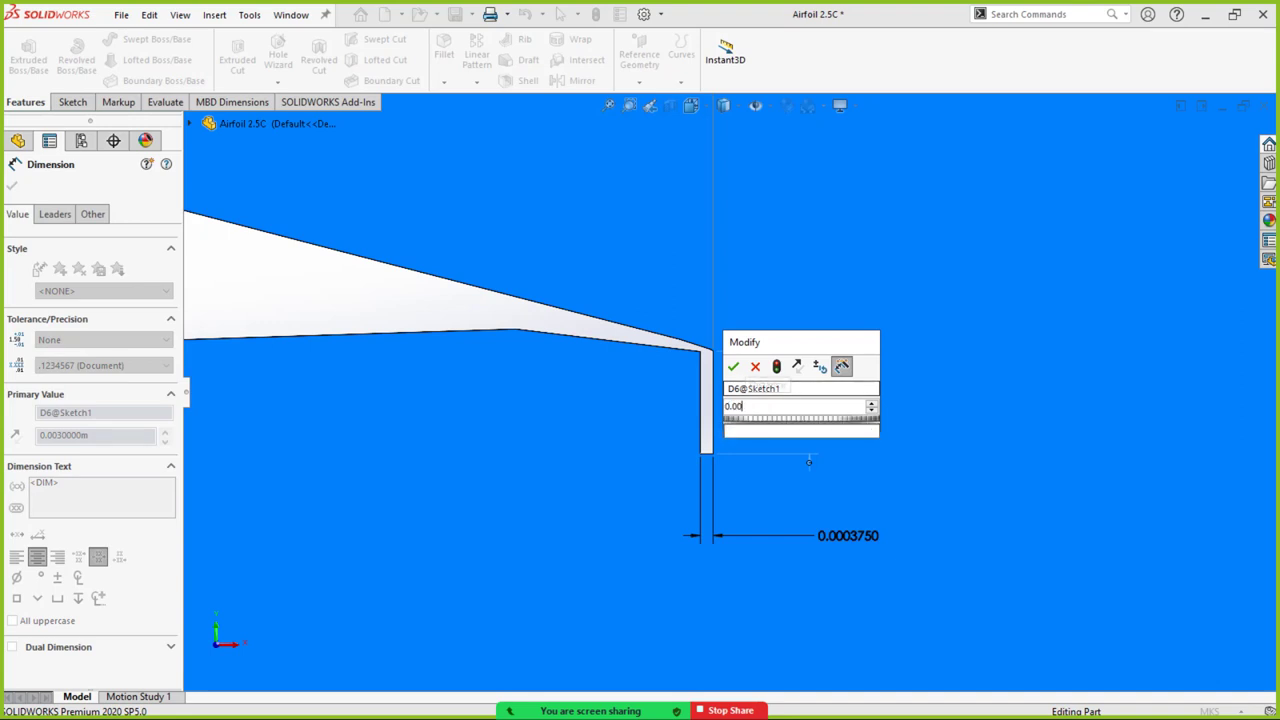
pyautogui.write('375')
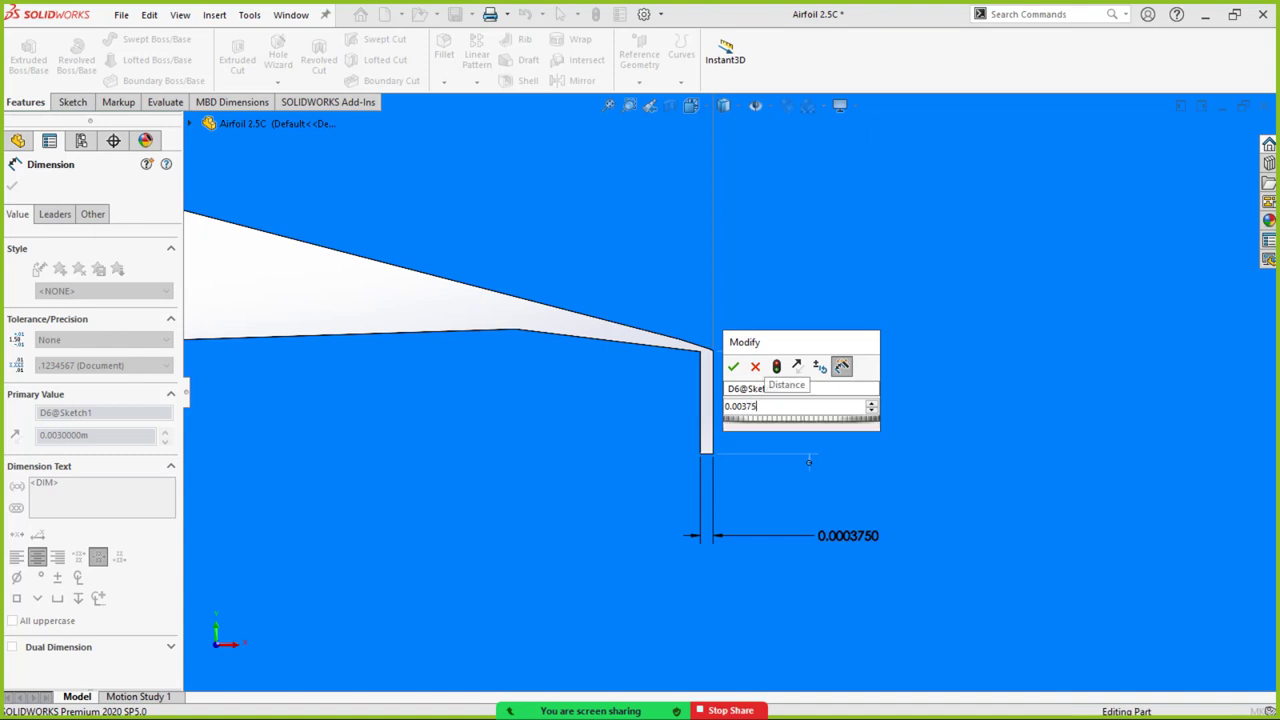
pyautogui.press('Return')
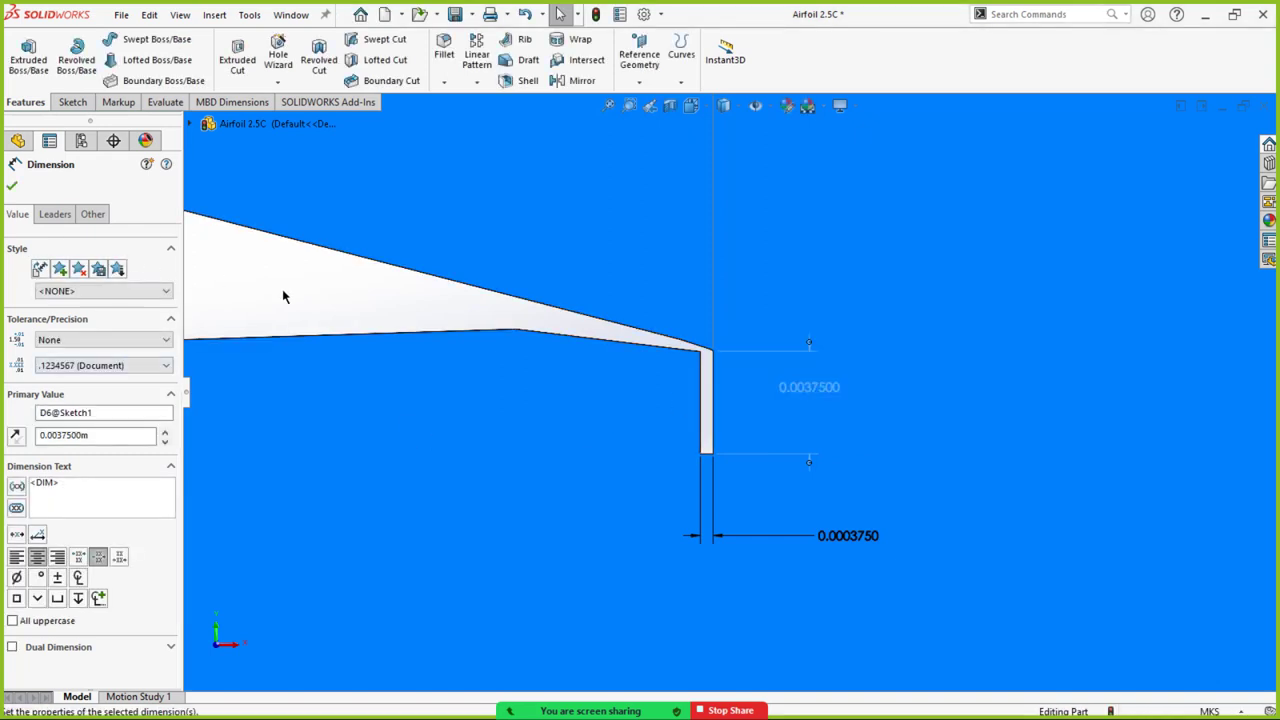
pyautogui.hotkey('ctrl', 'b')
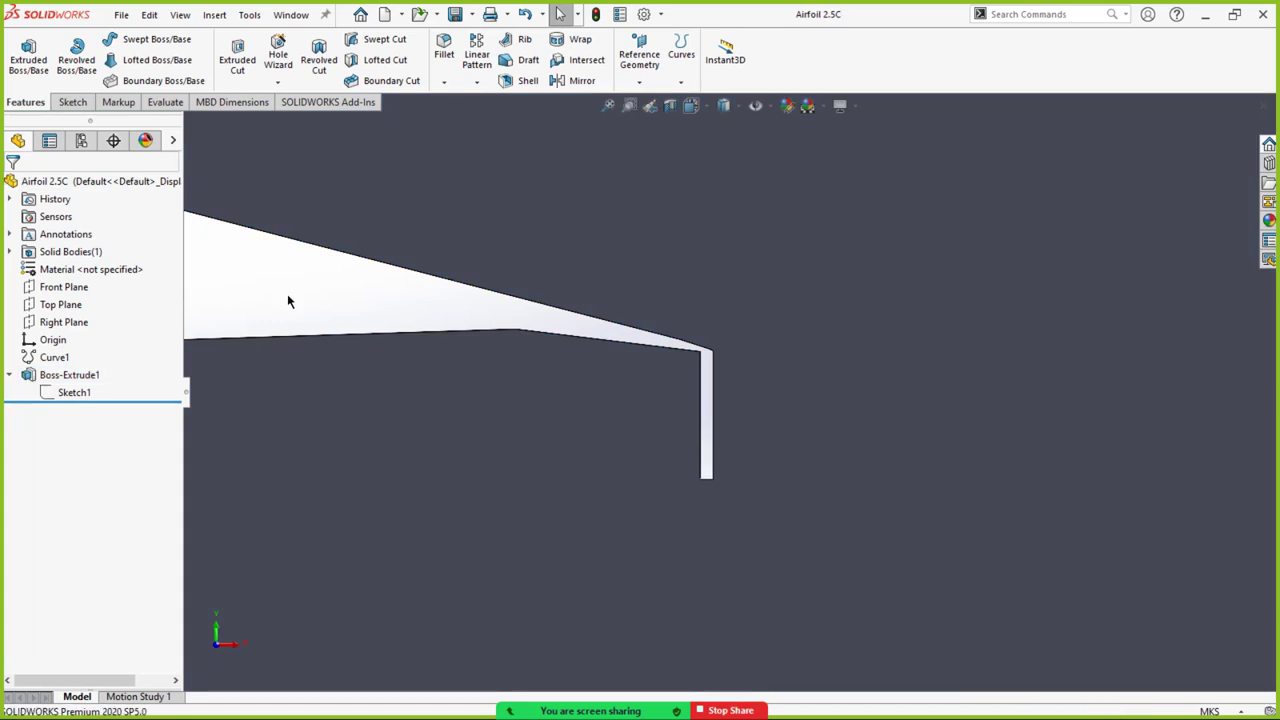
# Export Airfoil 2.5C as a STEP AP214 file into the Step Files folder.
pyautogui.click(468, 14)
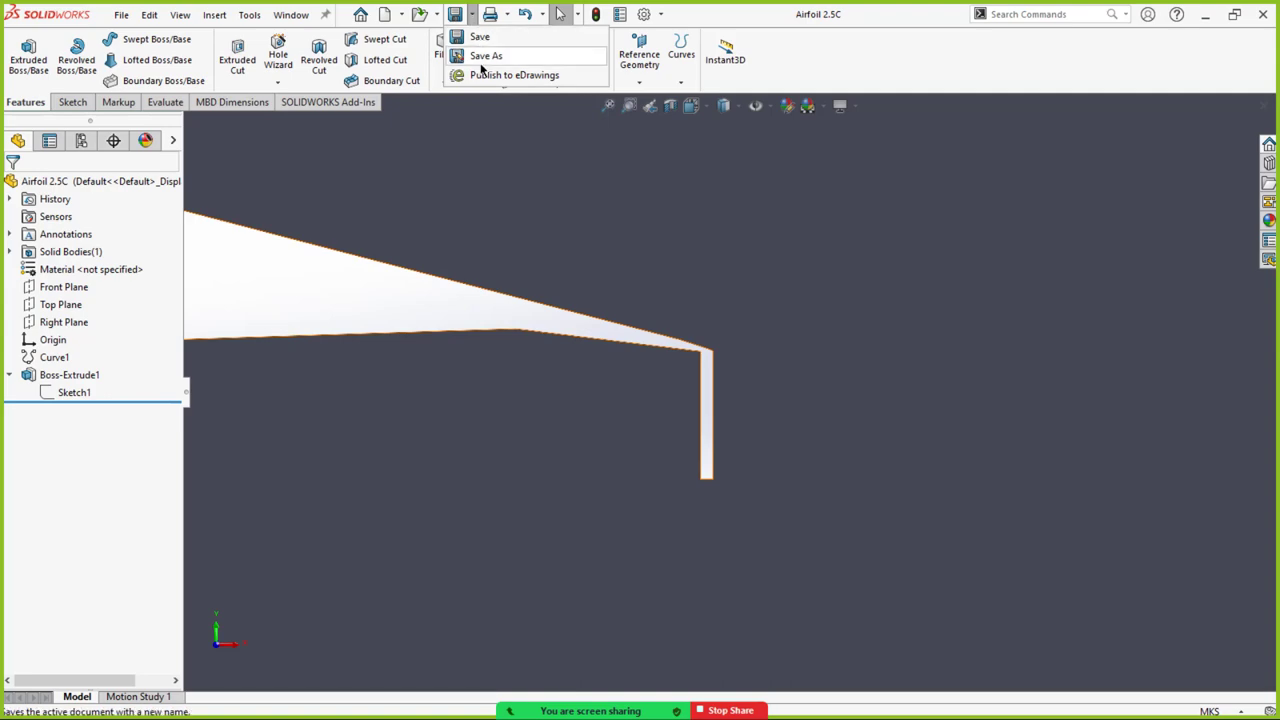
pyautogui.click(485, 56)
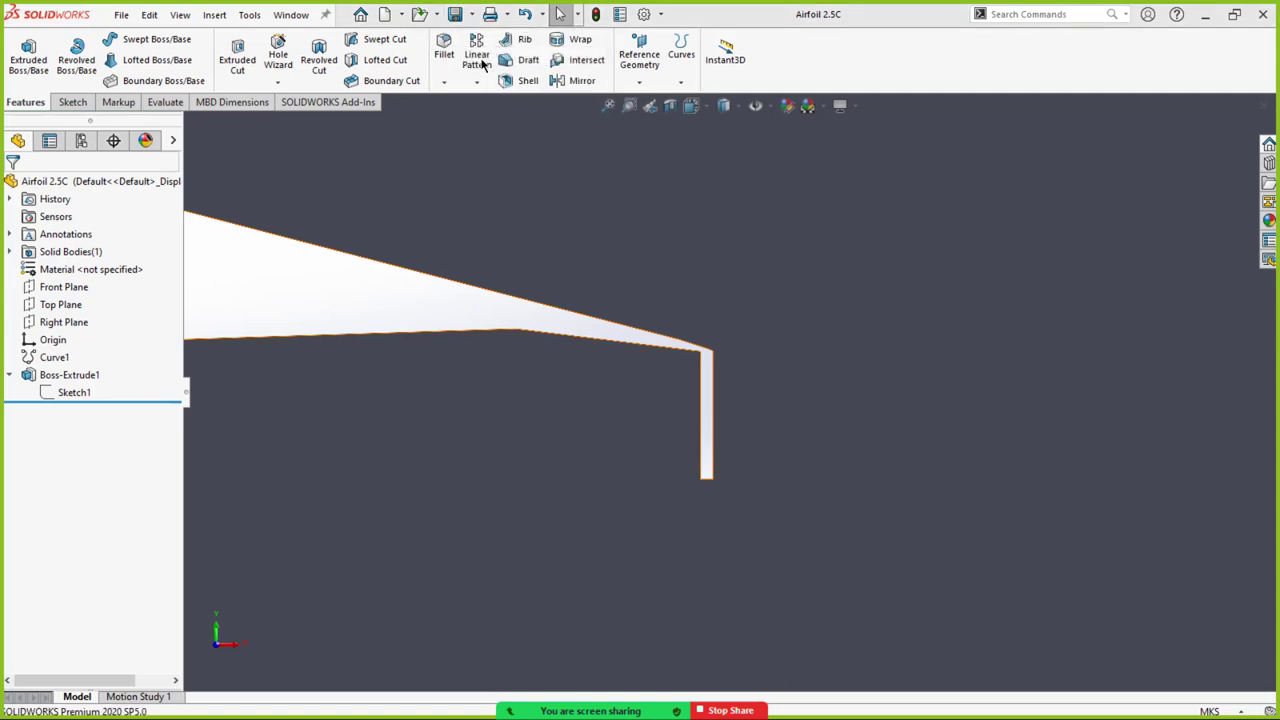
pyautogui.click(538, 395)
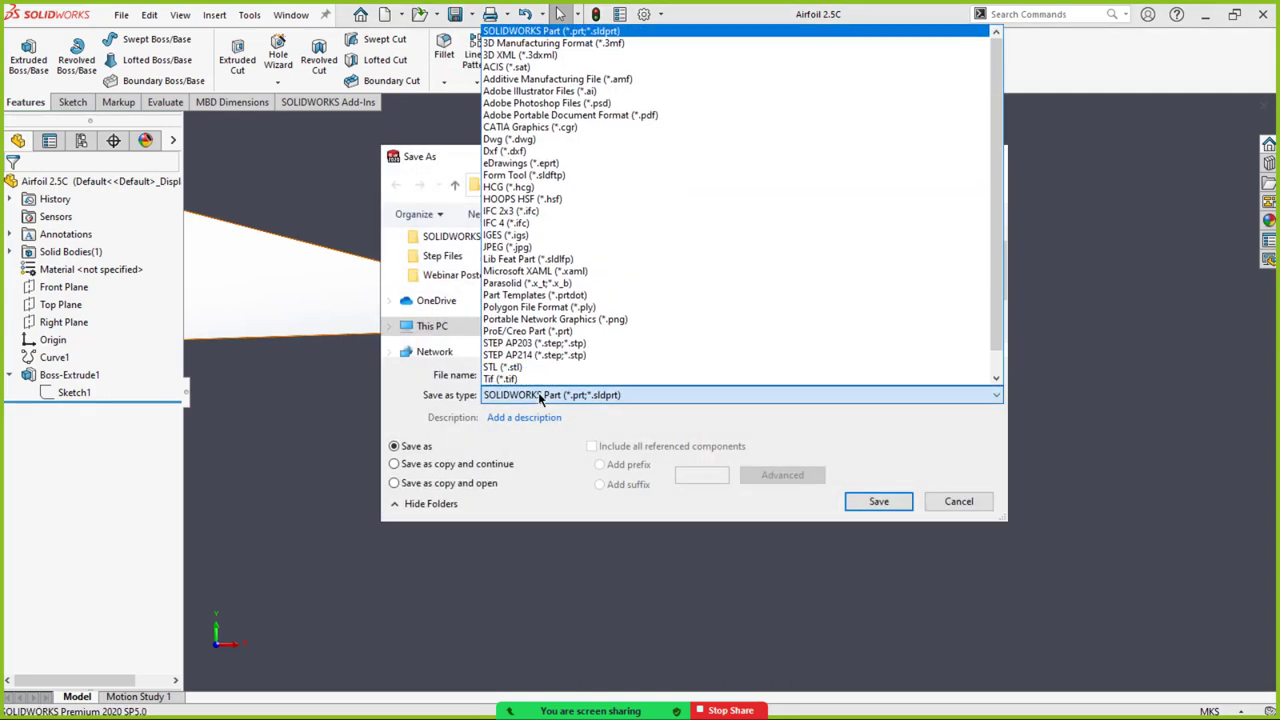
pyautogui.click(531, 362)
pyautogui.click(454, 184)
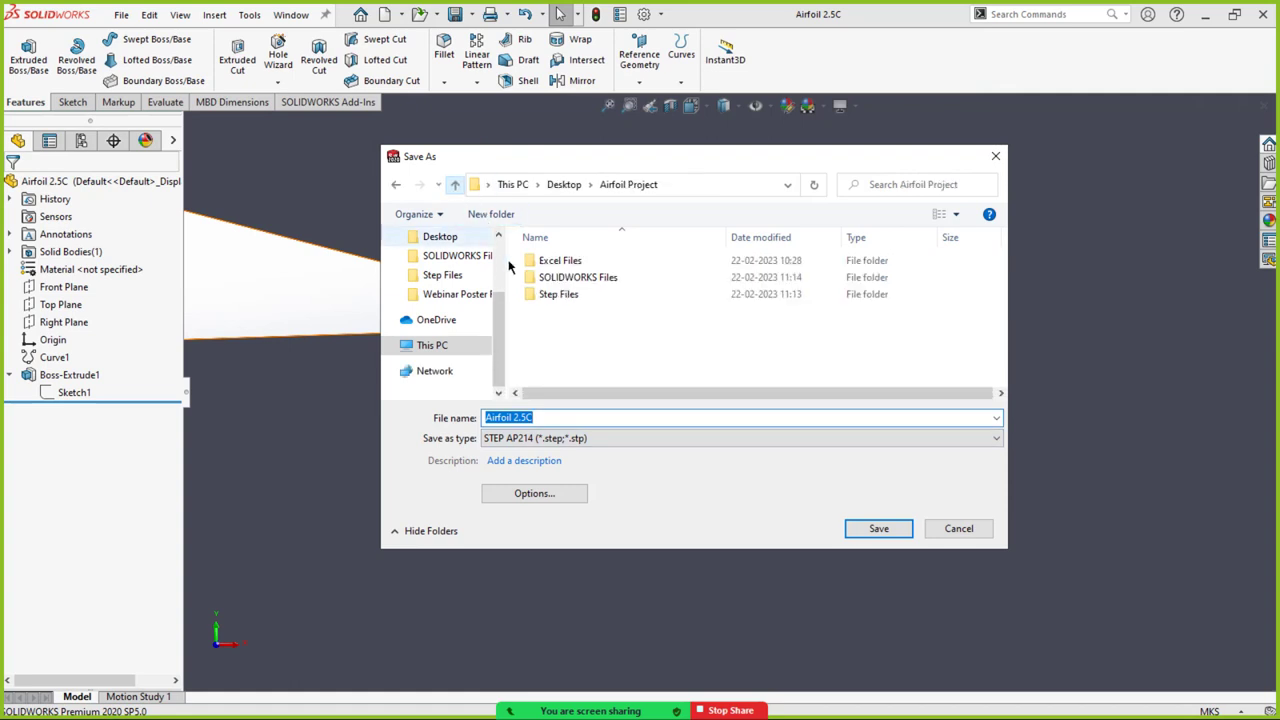
pyautogui.click(565, 294)
pyautogui.doubleClick(565, 294)
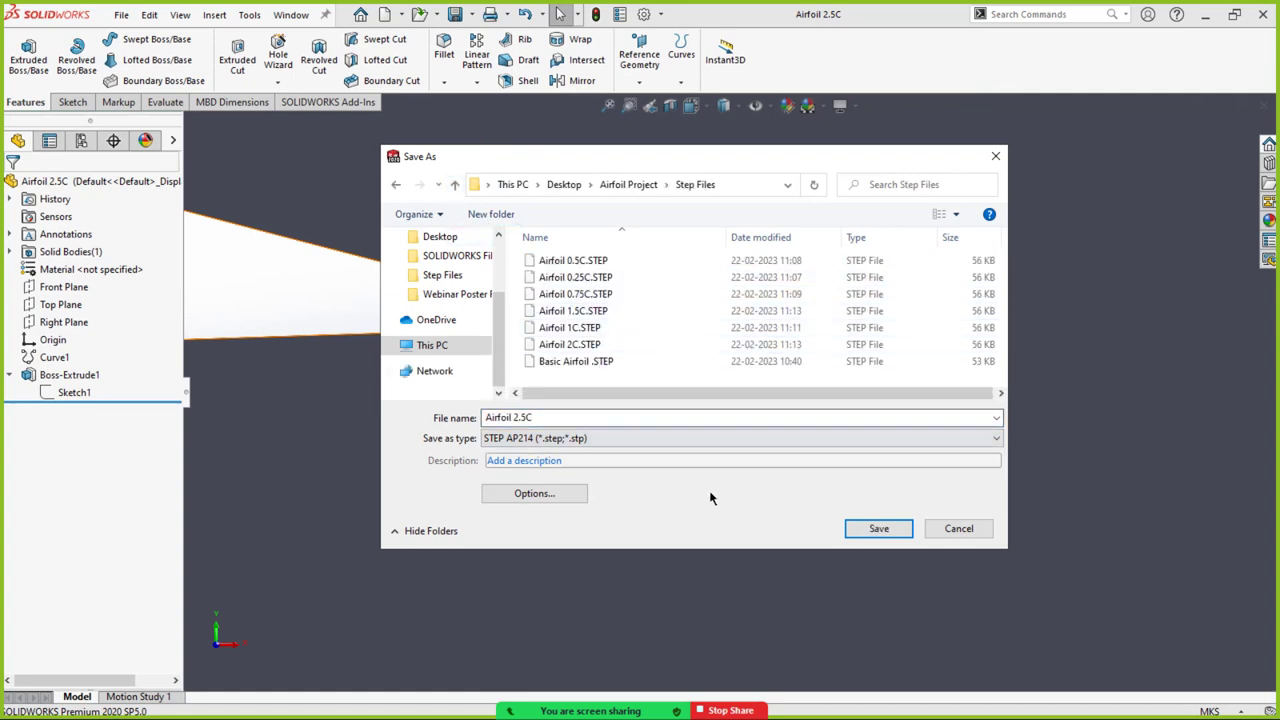
pyautogui.click(877, 529)
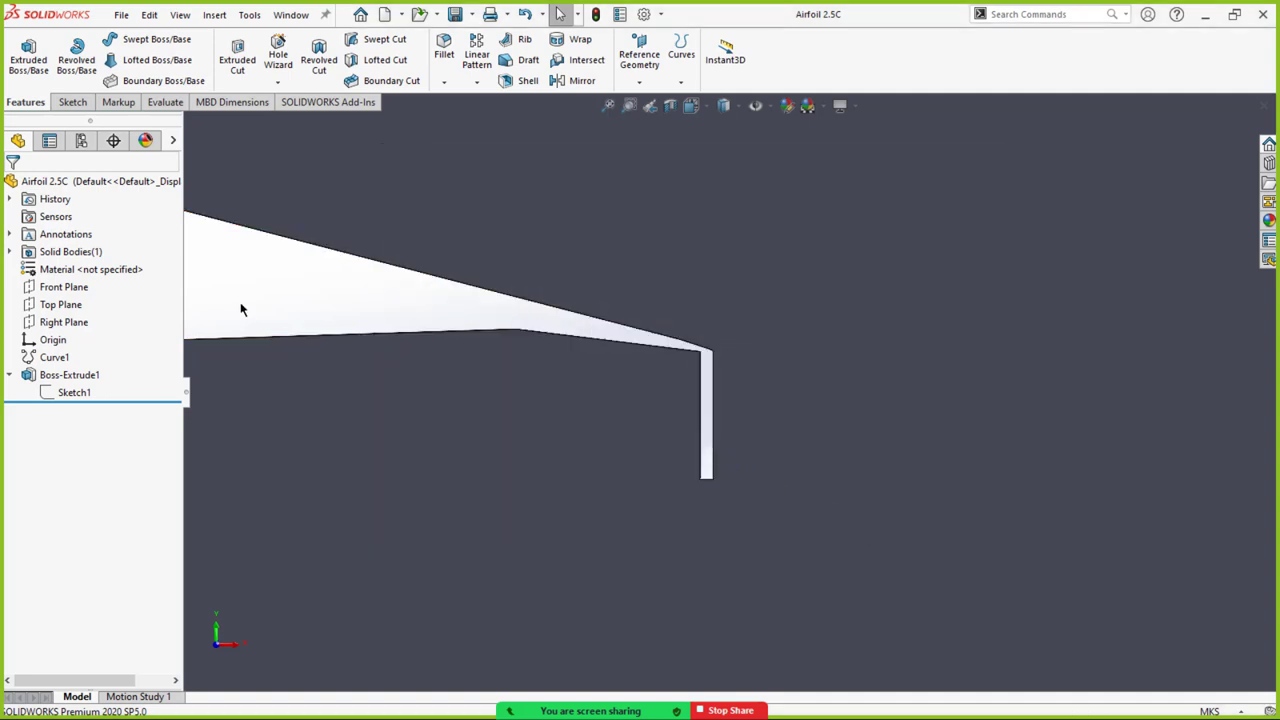
# Save a copy of the part as Airfoil 3C.
pyautogui.click(472, 14)
pyautogui.click(495, 55)
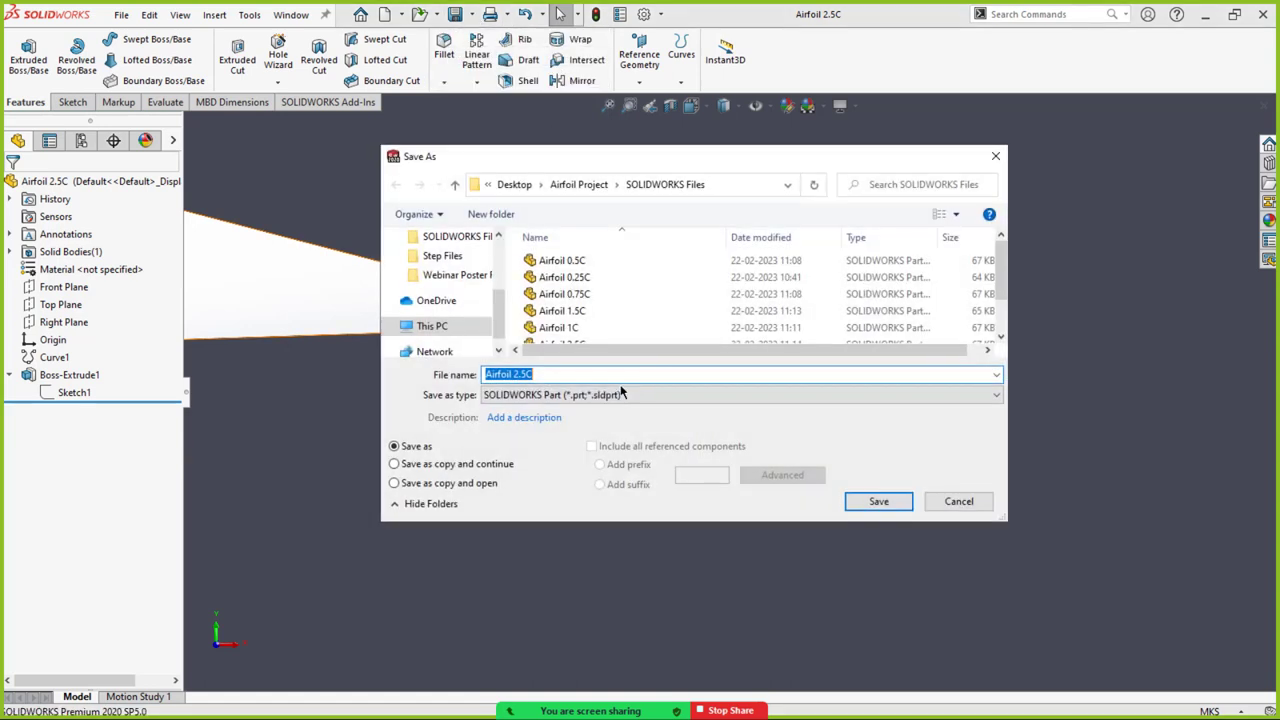
pyautogui.click(528, 377)
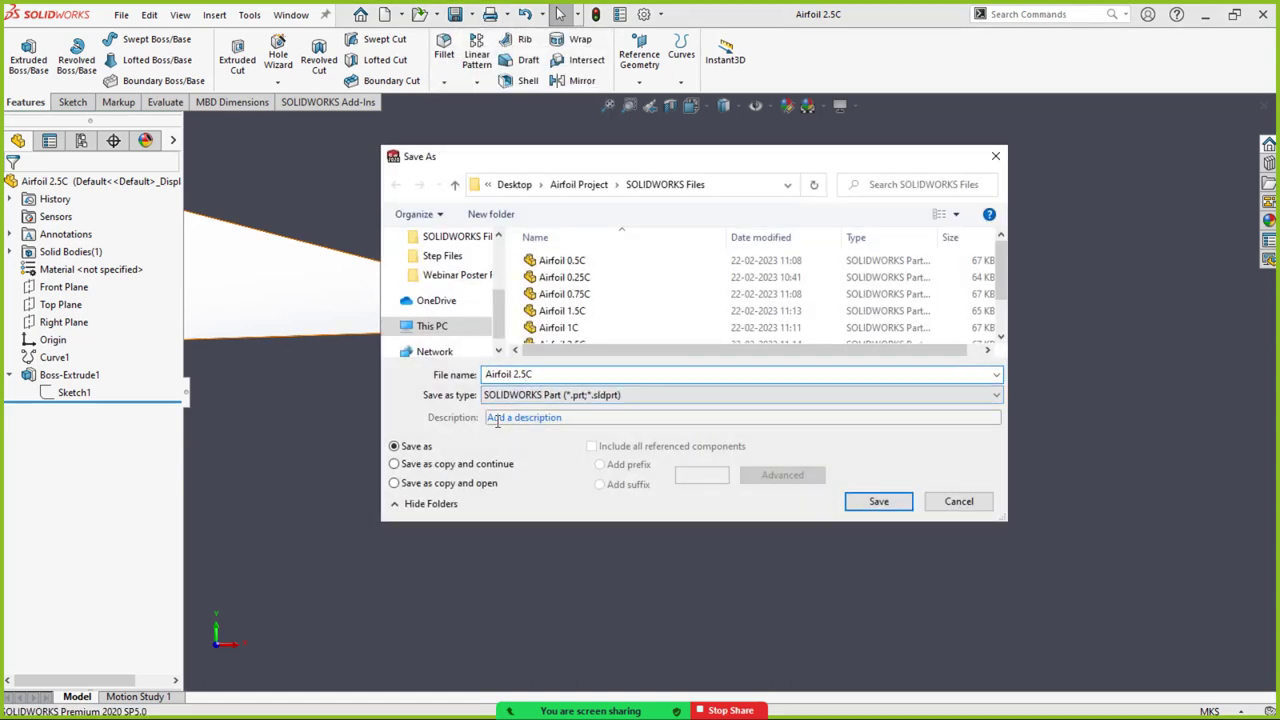
pyautogui.press('BackSpace')
pyautogui.press('BackSpace')
pyautogui.press('BackSpace')
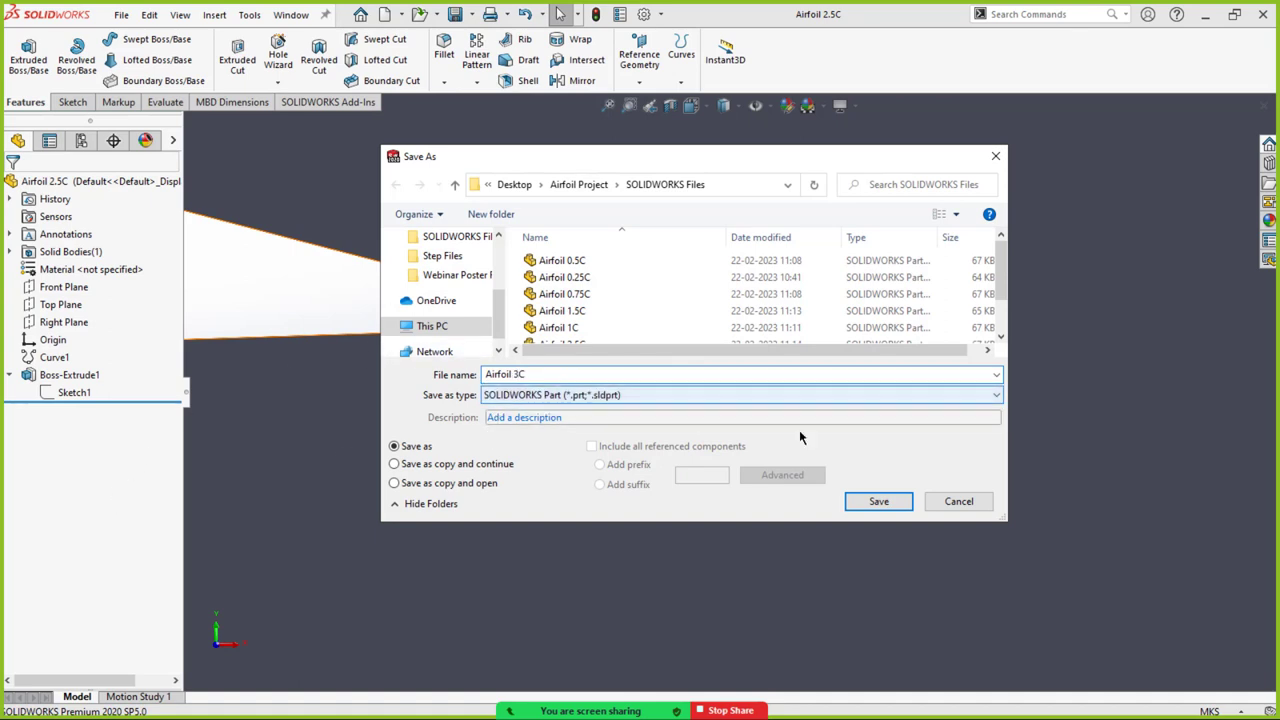
pyautogui.click(868, 504)
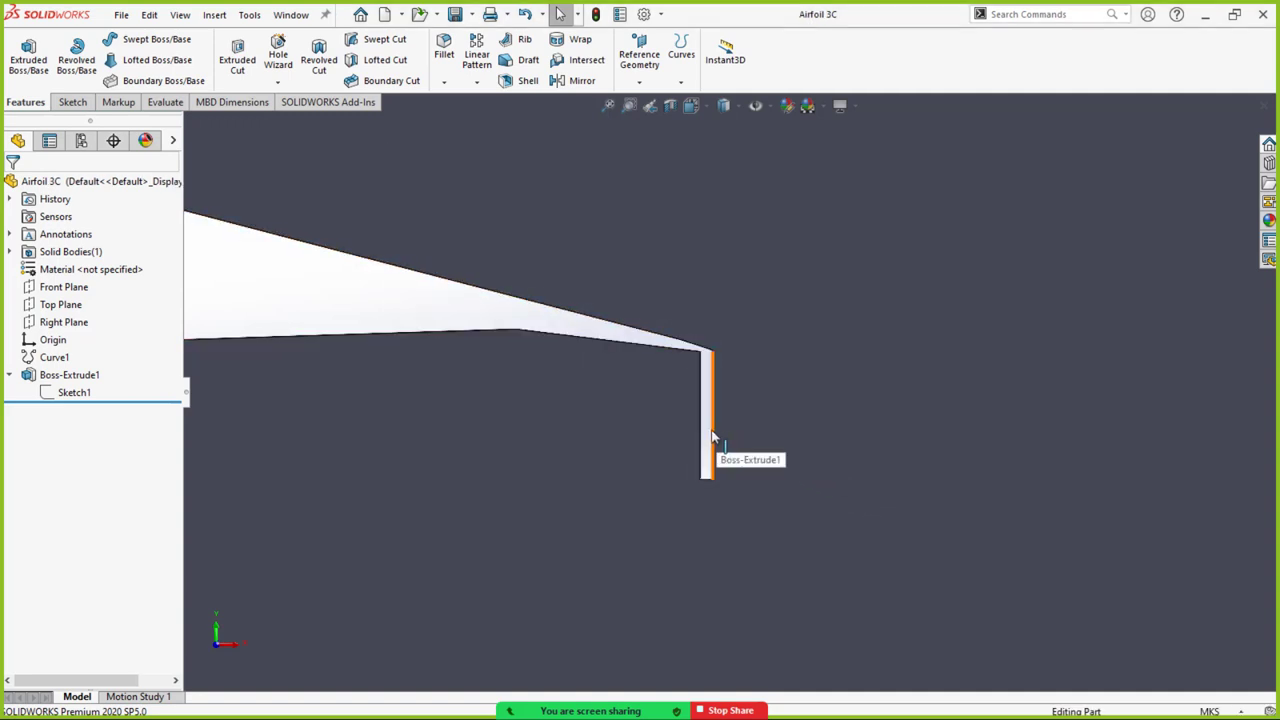
# Set the trailing-edge dimension to 0.0045, rebuild, and save with Ctrl+S.
pyautogui.click(715, 440)
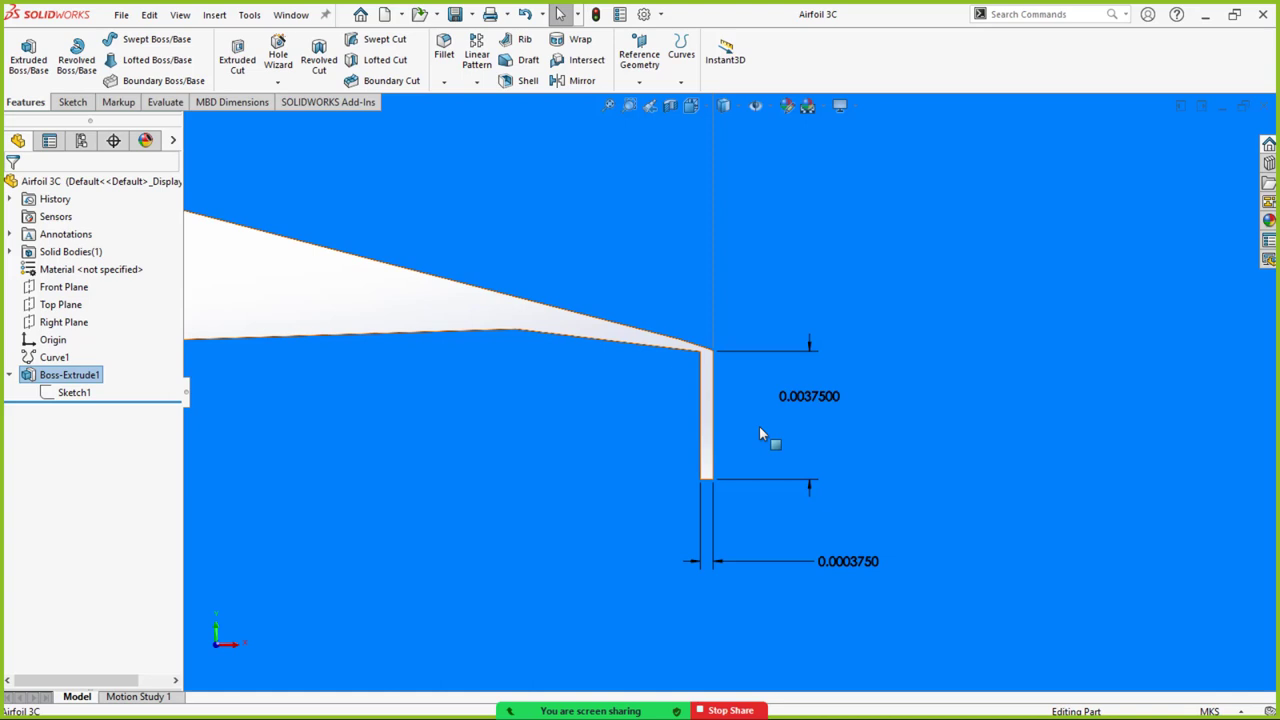
pyautogui.doubleClick(805, 394)
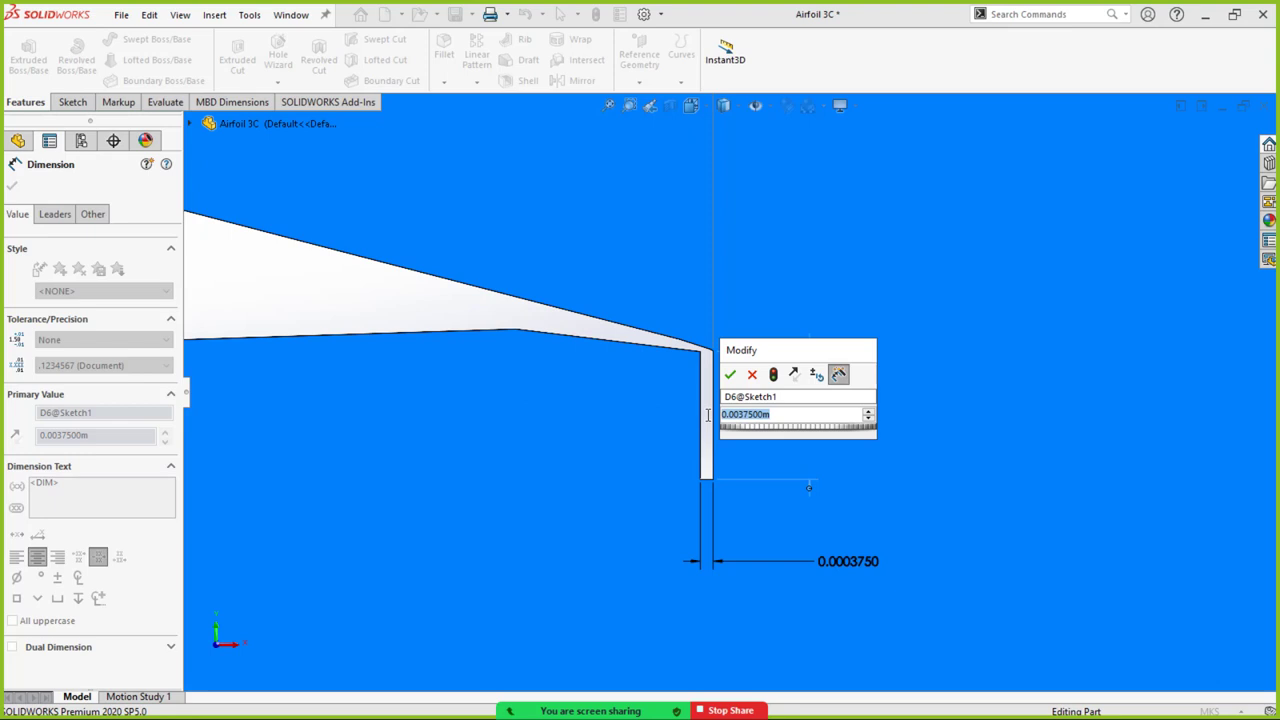
pyautogui.write('0.004')
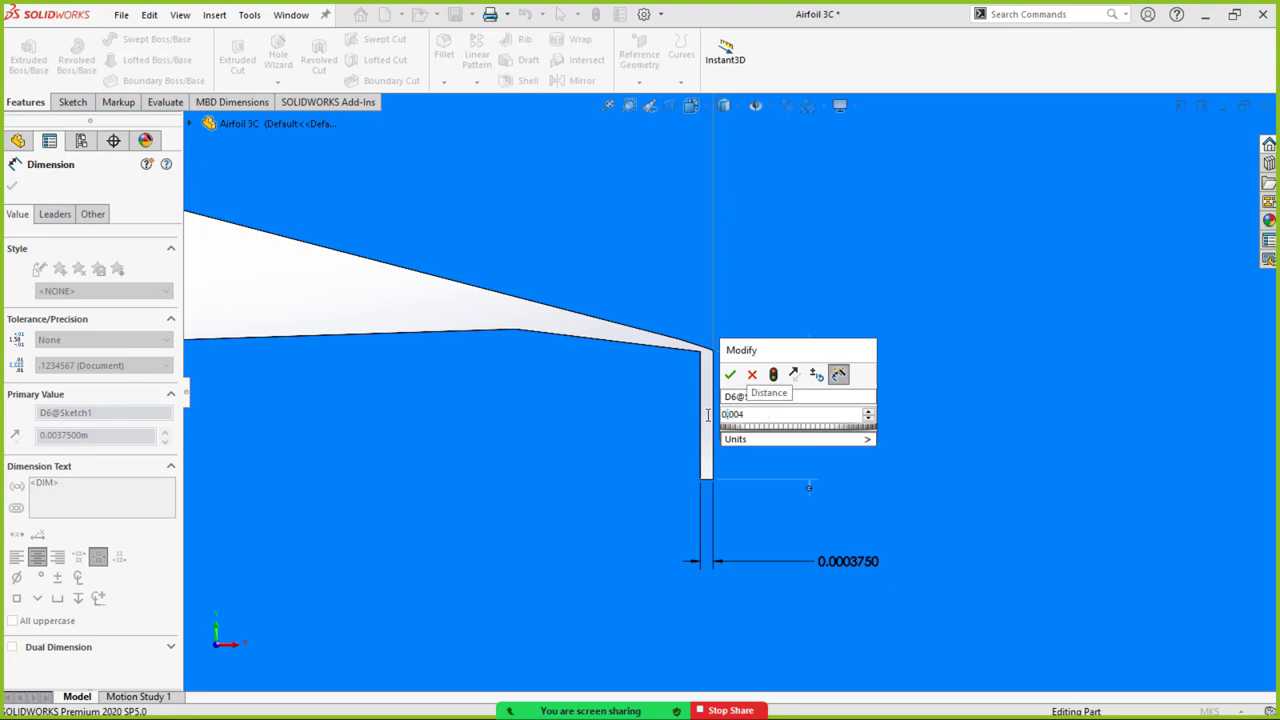
pyautogui.write('5')
pyautogui.press('Return')
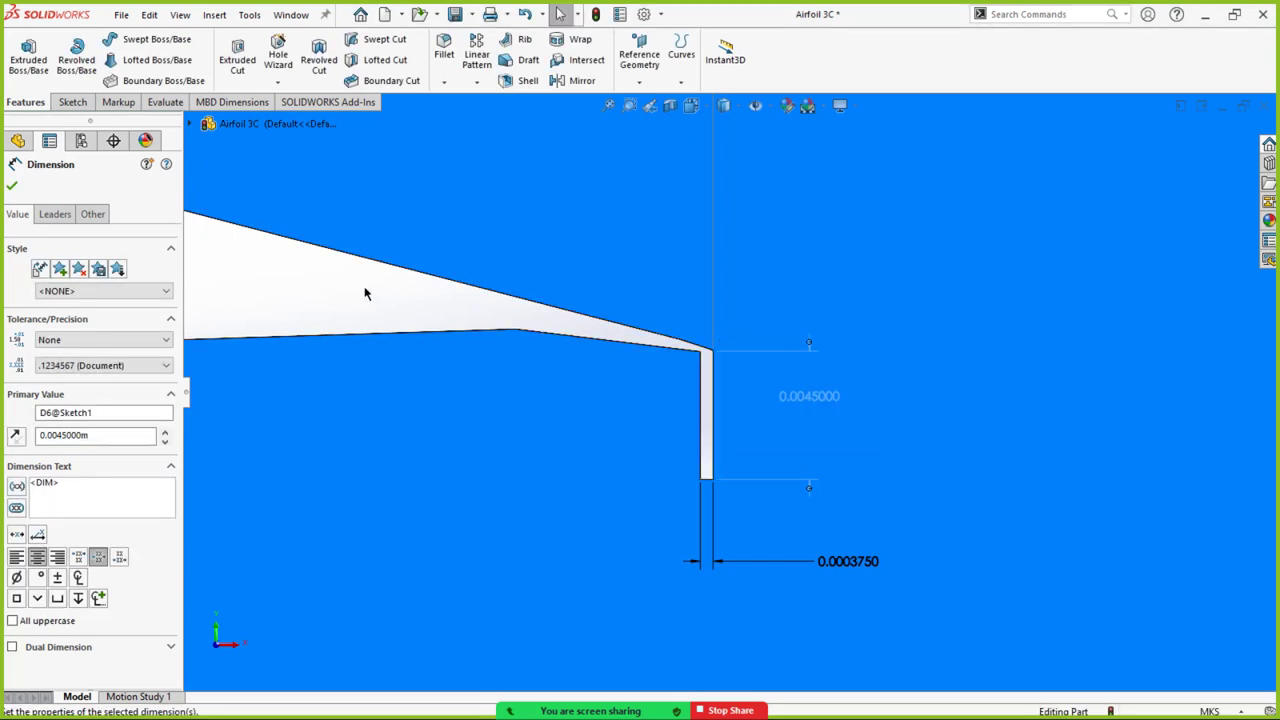
pyautogui.click(338, 352)
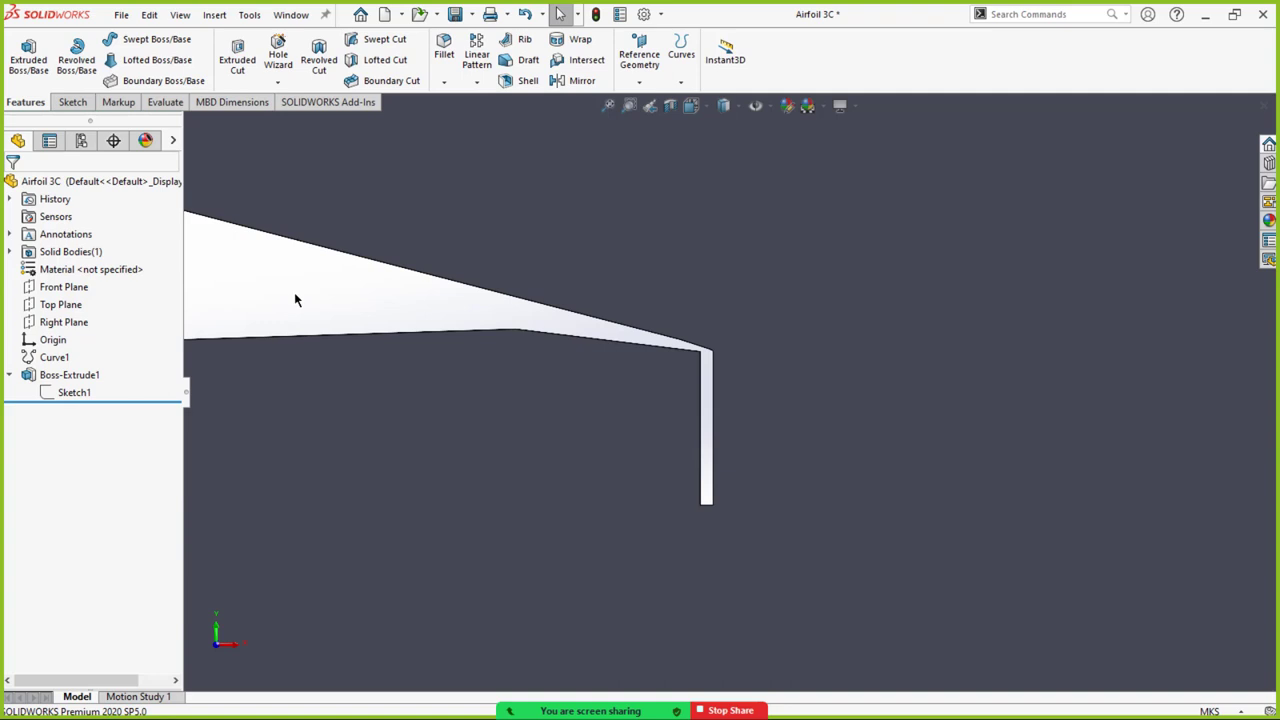
pyautogui.hotkey('ctrl', 's')
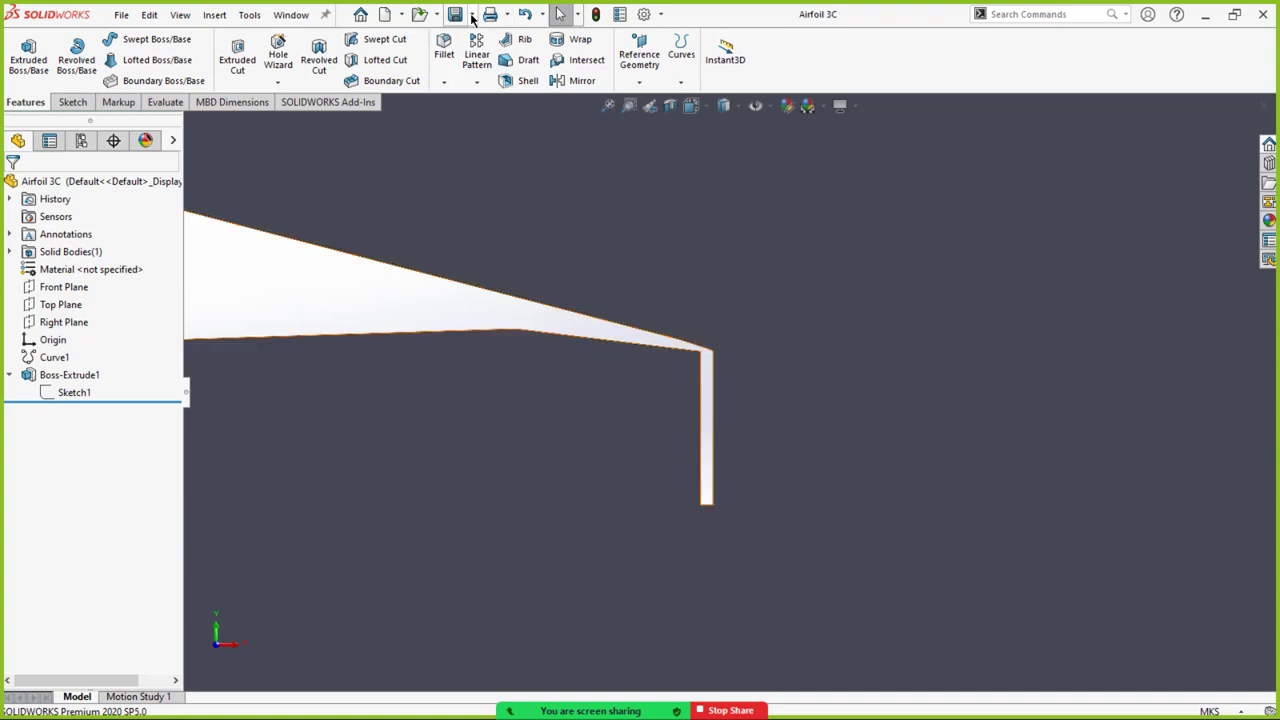
# Export Airfoil 3C as a STEP AP214 file into the Step Files folder.
pyautogui.click(472, 15)
pyautogui.click(488, 52)
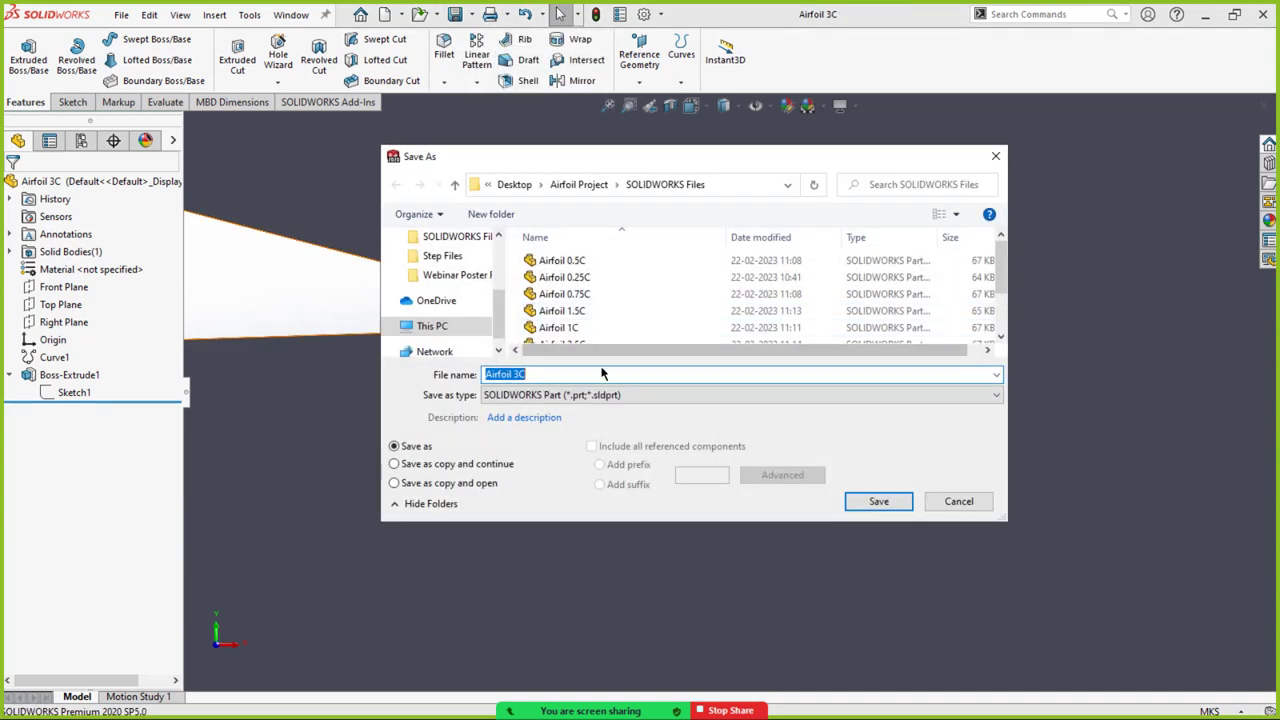
pyautogui.click(595, 396)
pyautogui.click(587, 366)
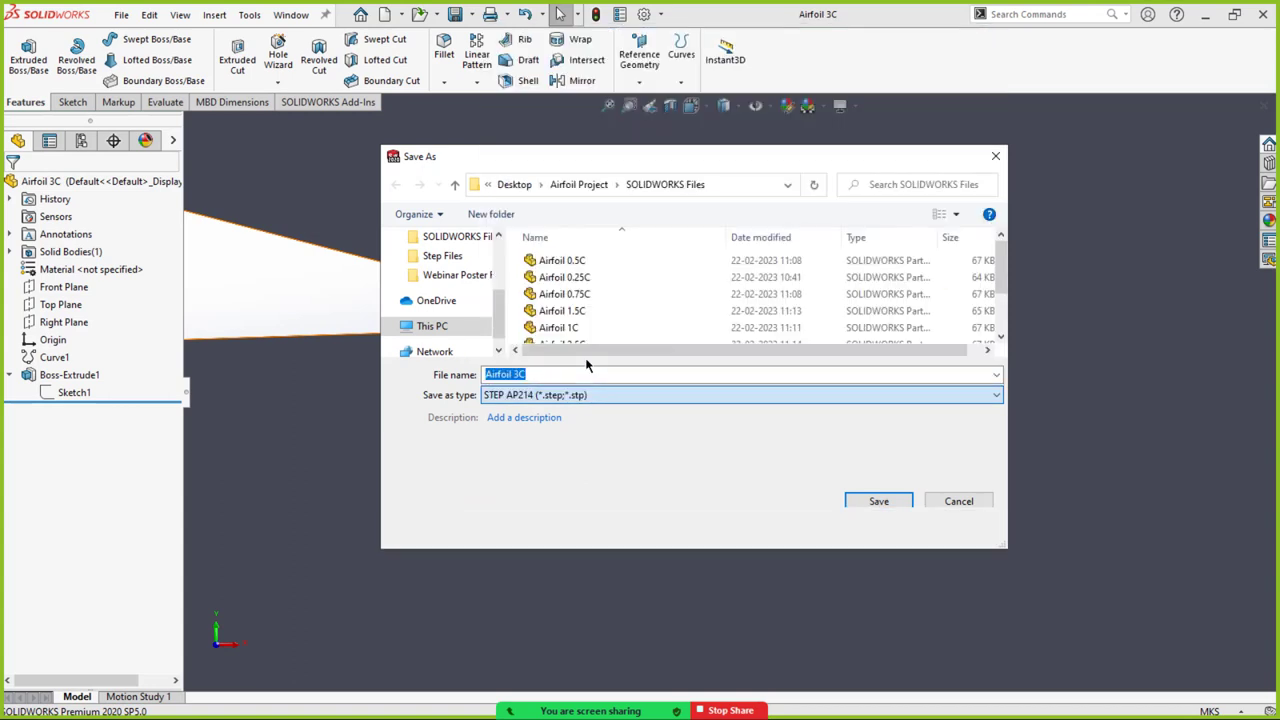
pyautogui.click(454, 186)
pyautogui.doubleClick(569, 294)
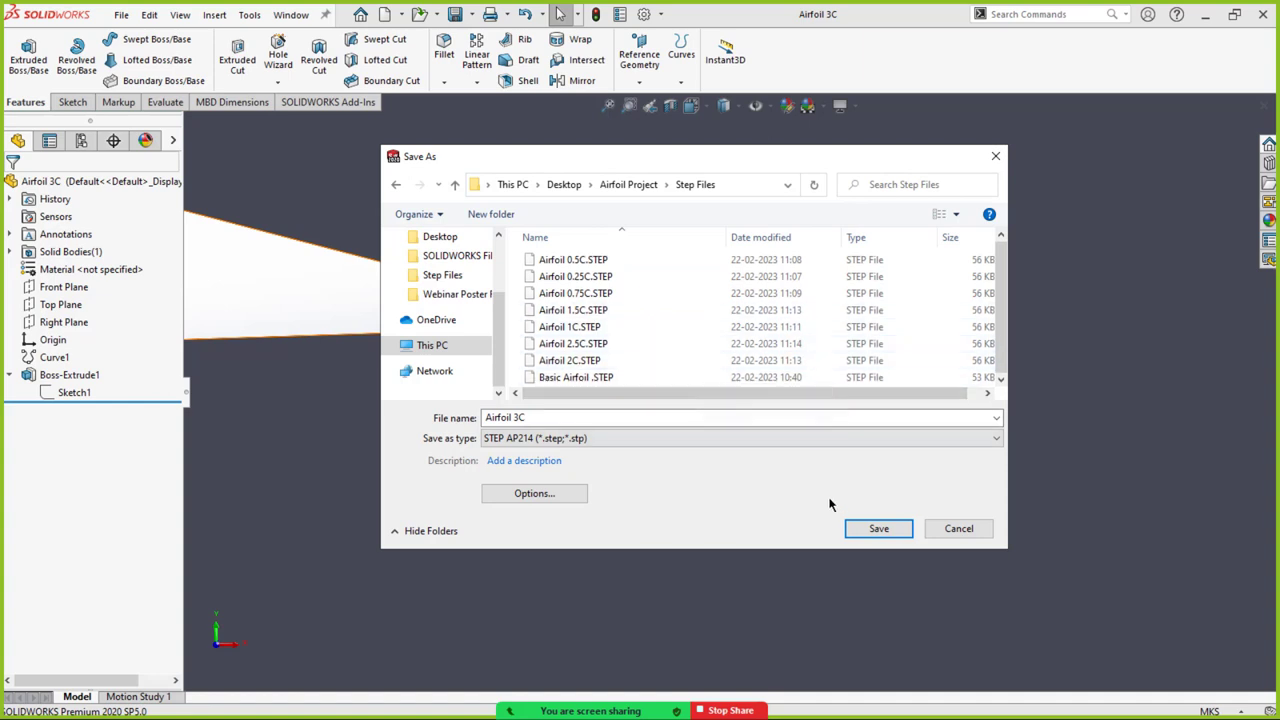
pyautogui.click(877, 529)
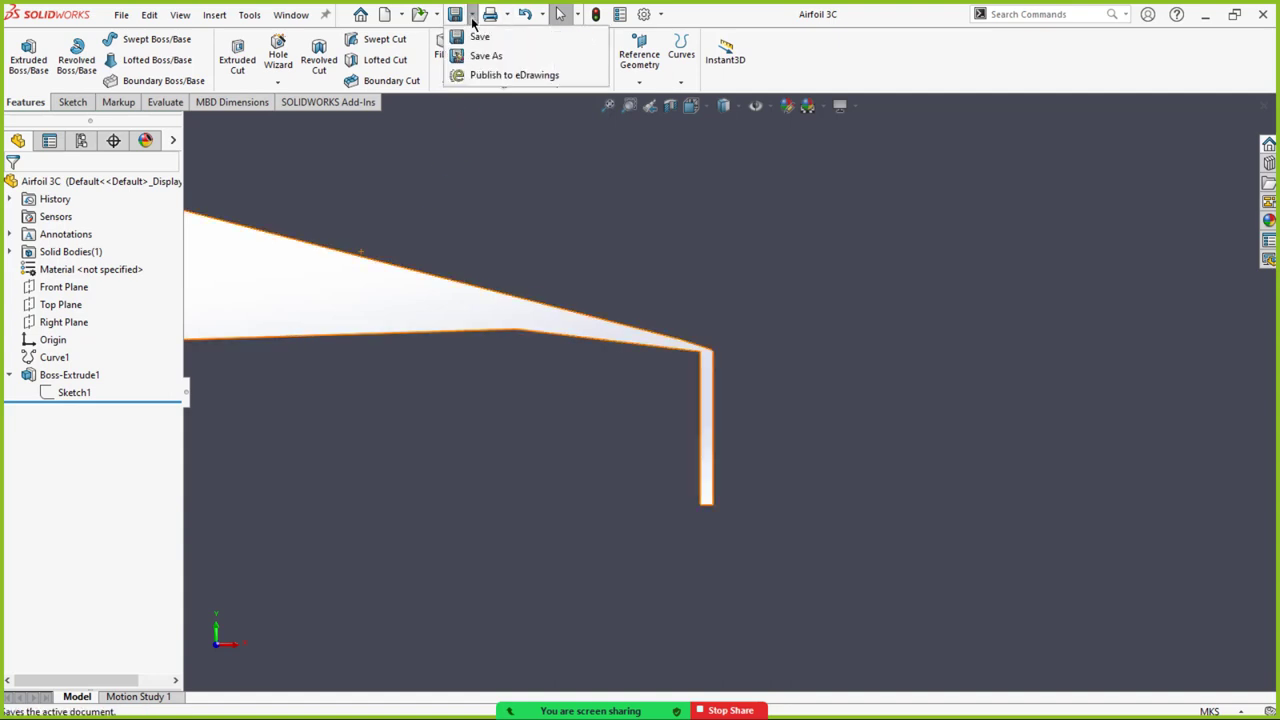
# Cancel the Airfoil 3.5C Save As and zoom out to the whole extruded domain.
pyautogui.click(478, 56)
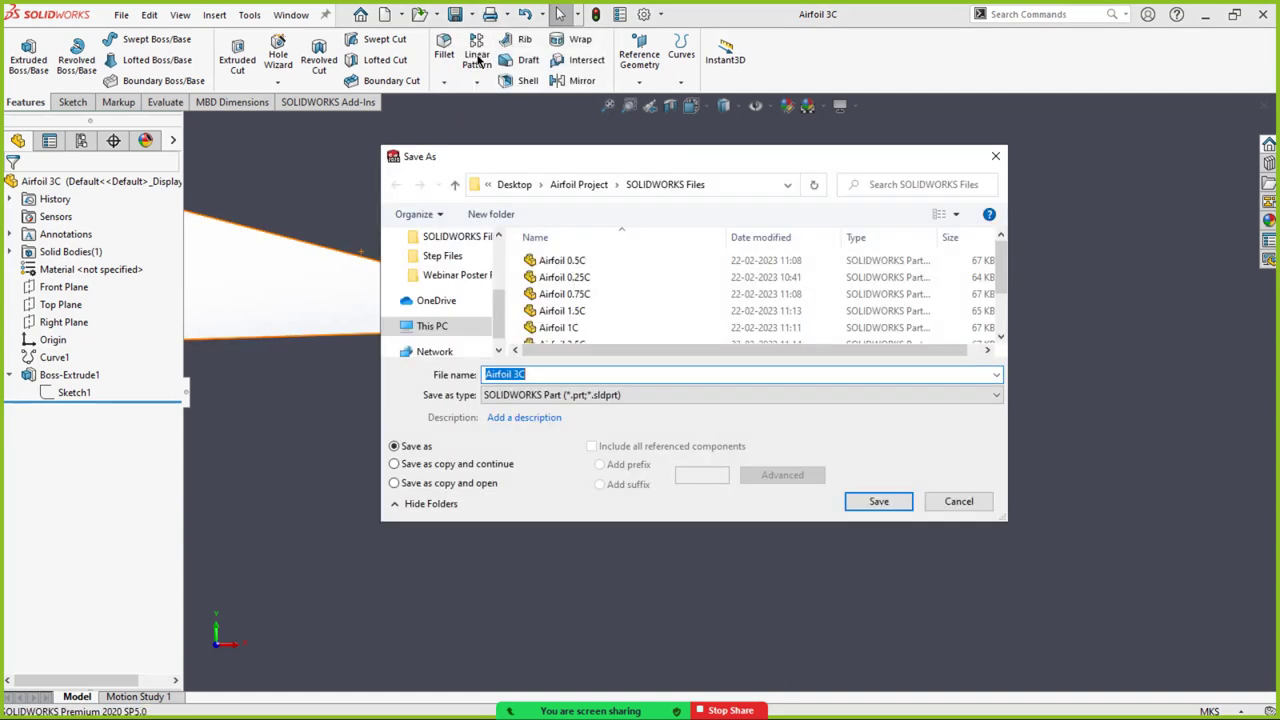
pyautogui.click(535, 376)
pyautogui.write('.5')
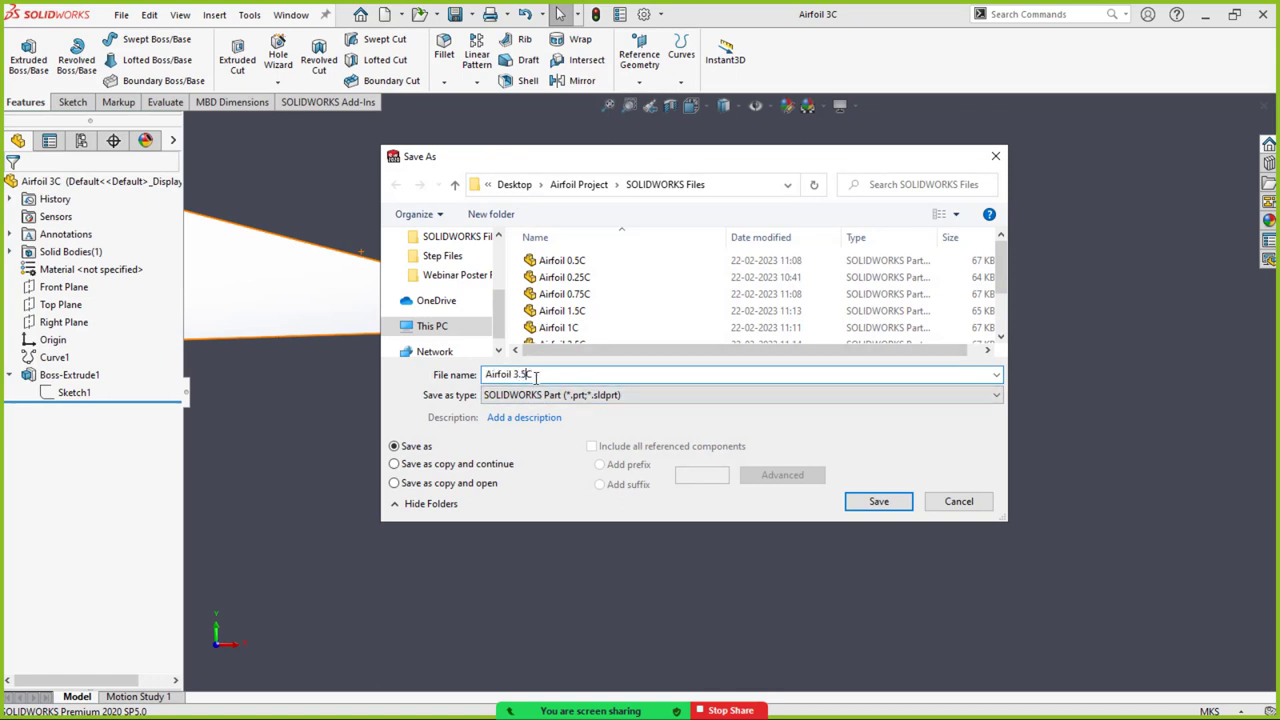
pyautogui.click(879, 502)
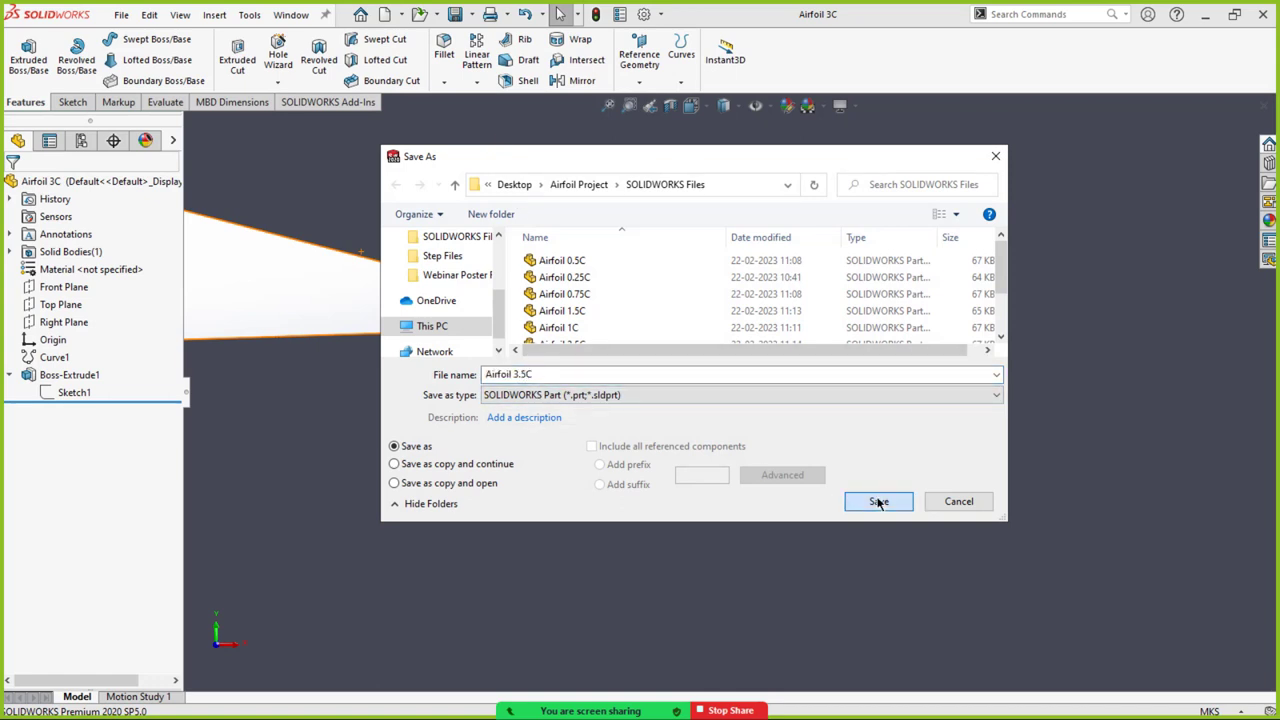
pyautogui.click(938, 501)
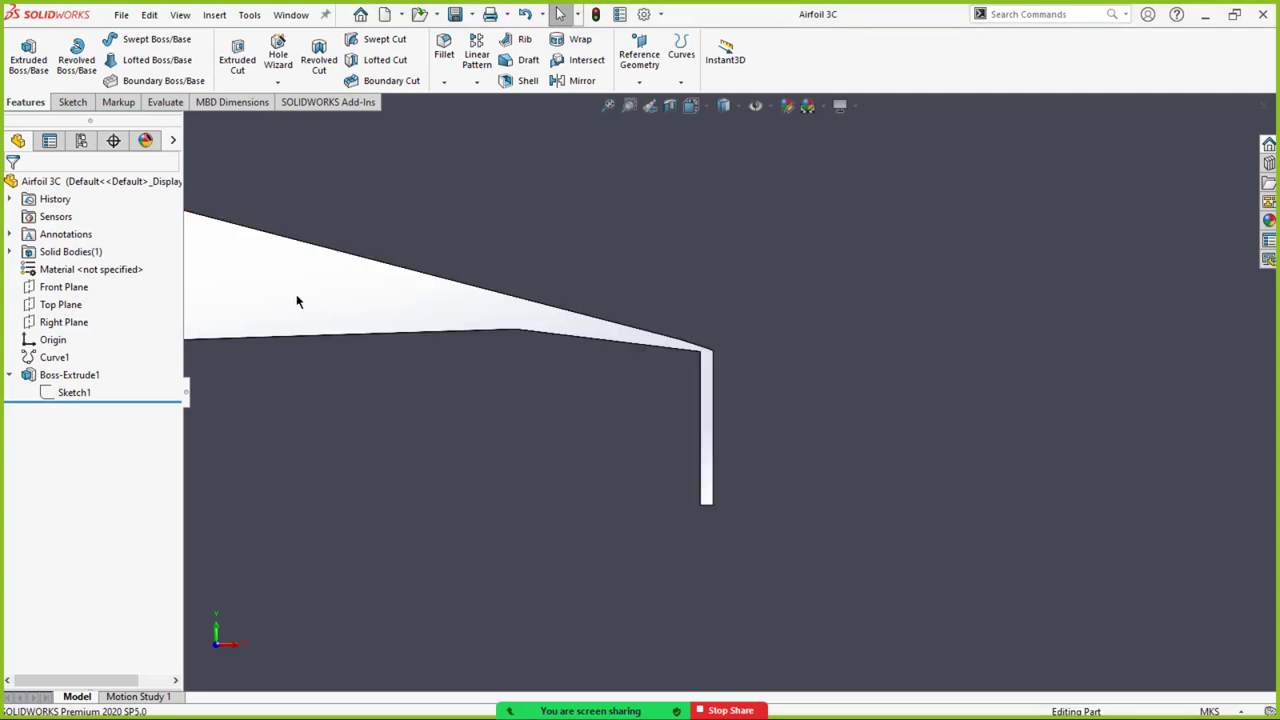
pyautogui.scroll(6, 297, 296)
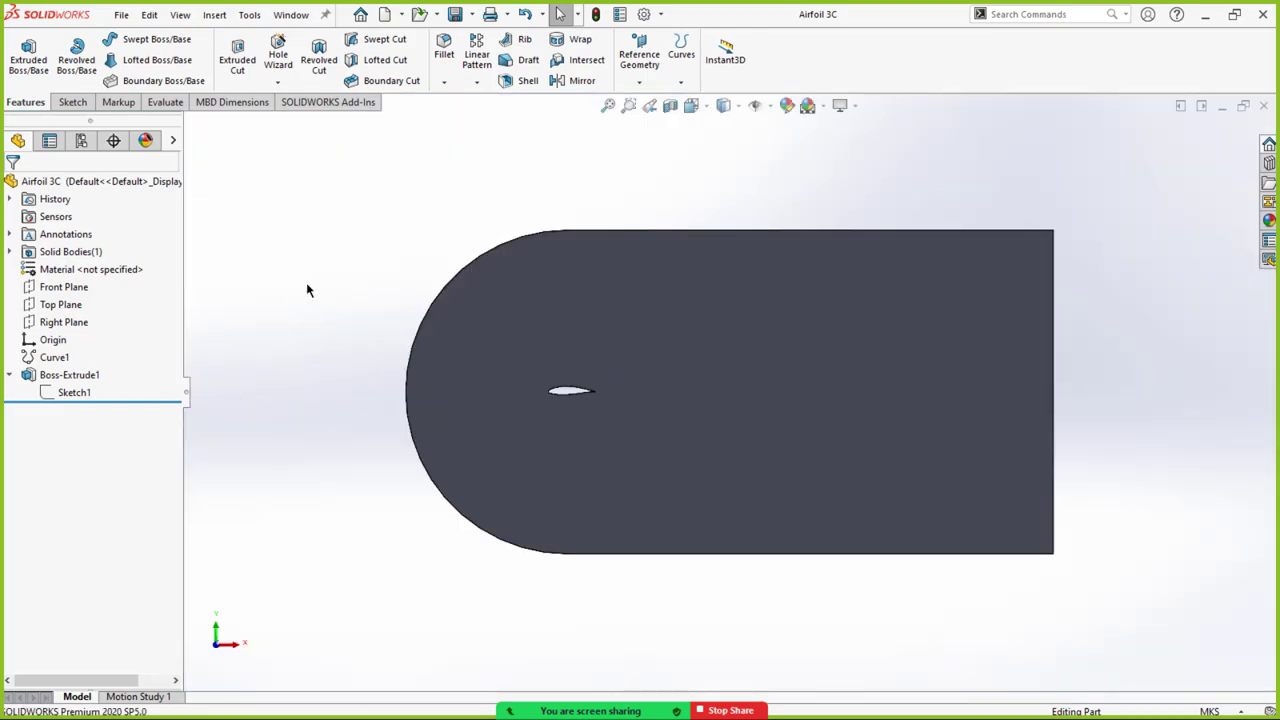